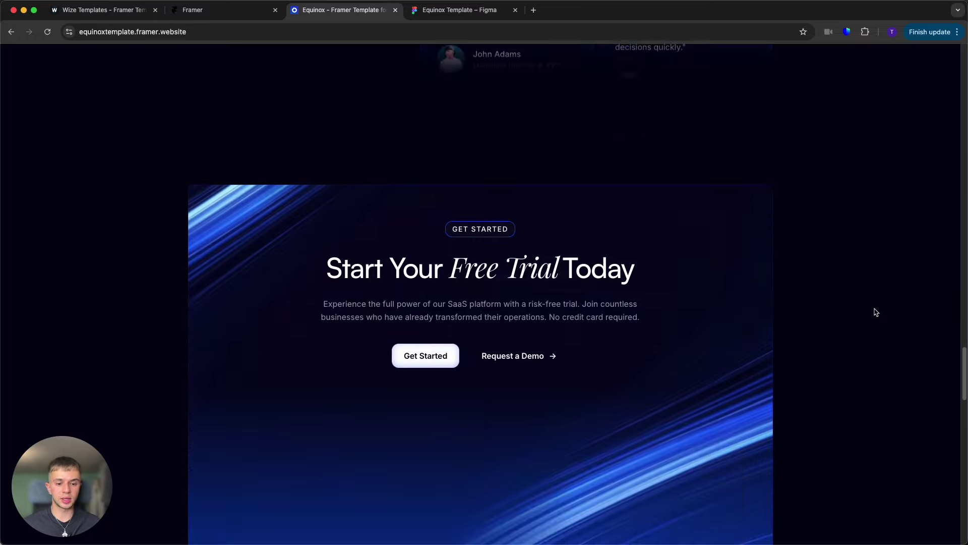
Step: Look through the Equinox template's live home page and its Pricing page, ending back on the home page
scroll(876, 313, down, 7)
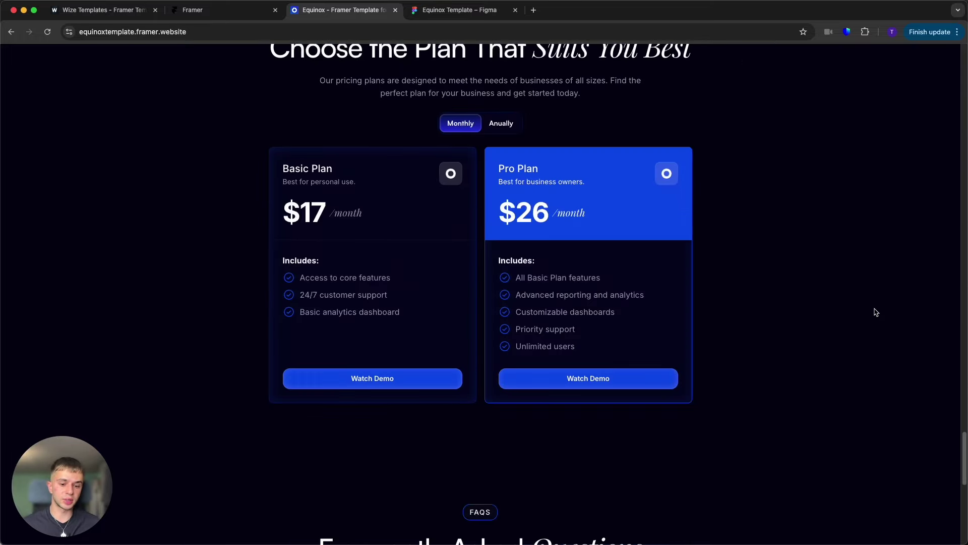
scroll(877, 312, up, 20)
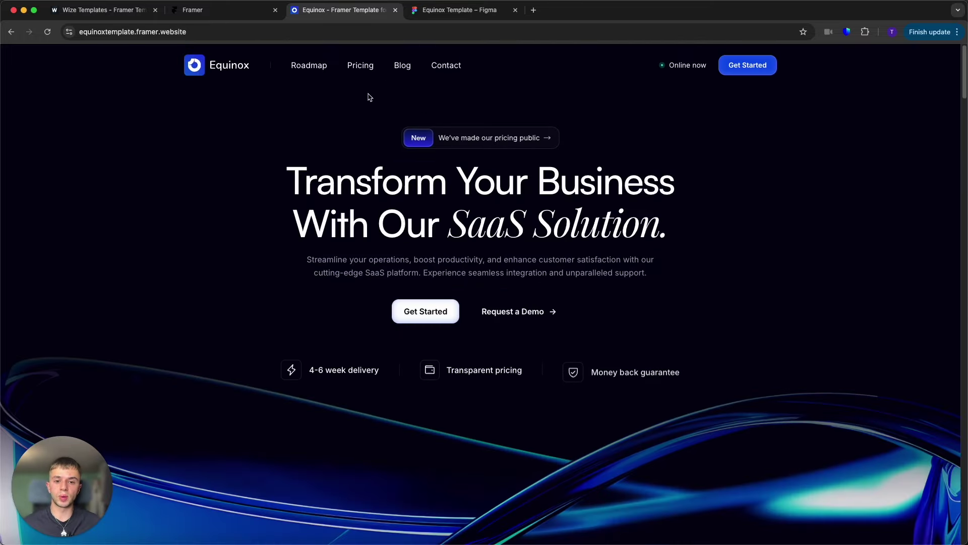
click(357, 68)
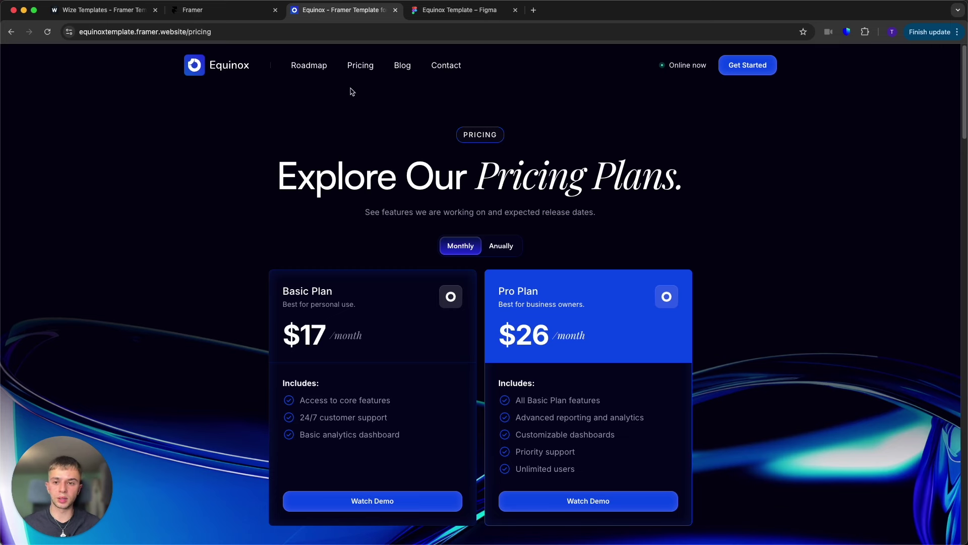
click(230, 76)
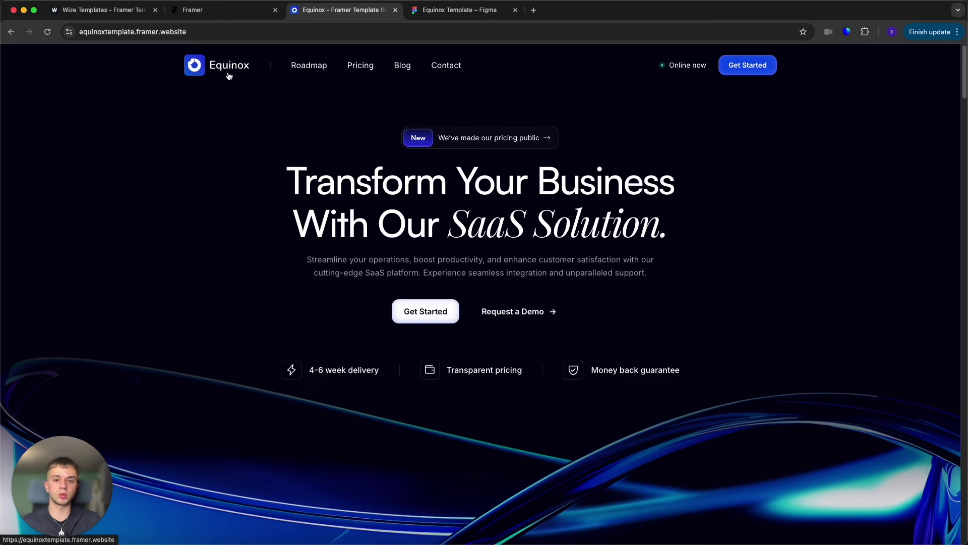
Step: Check the Framer remix page and the Equinox Figma file, and copy the Equinox project to the Framer account
click(242, 18)
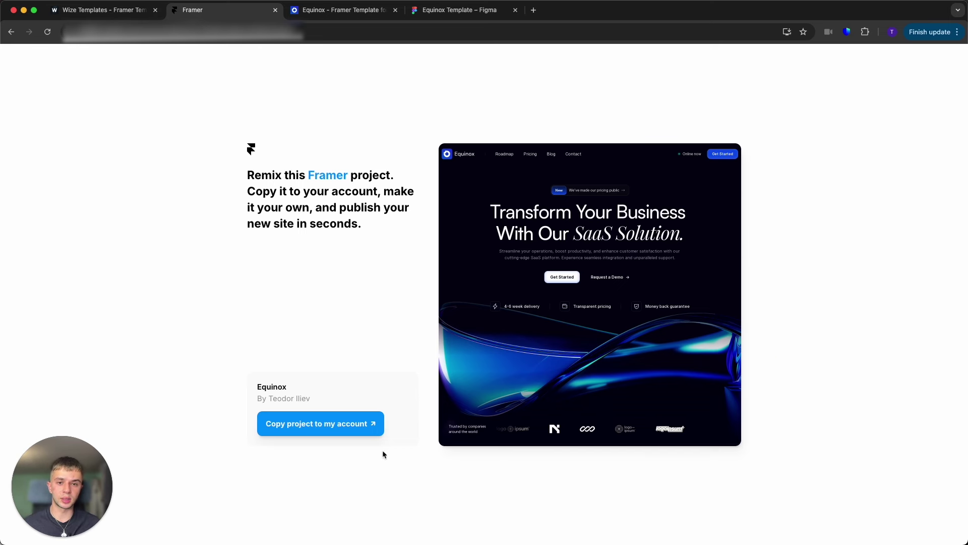
click(456, 10)
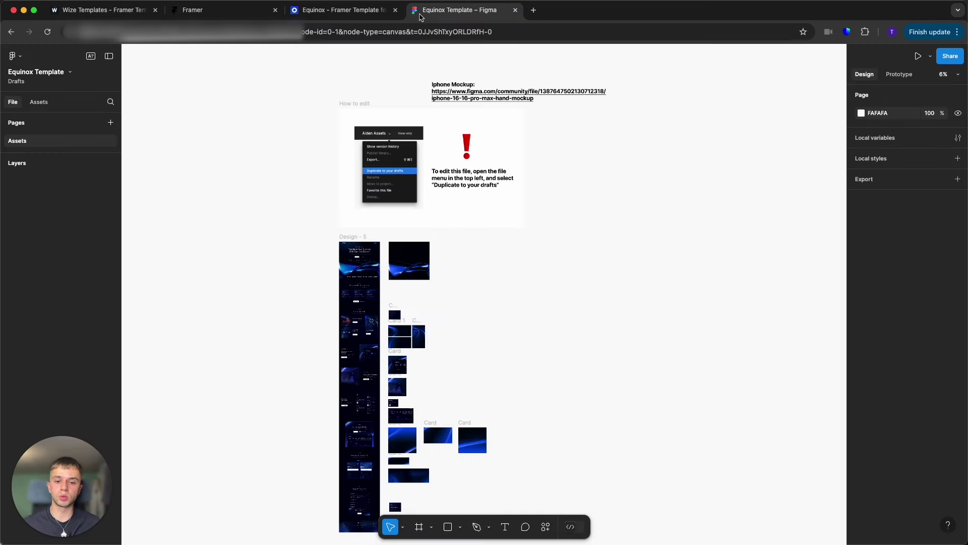
click(217, 16)
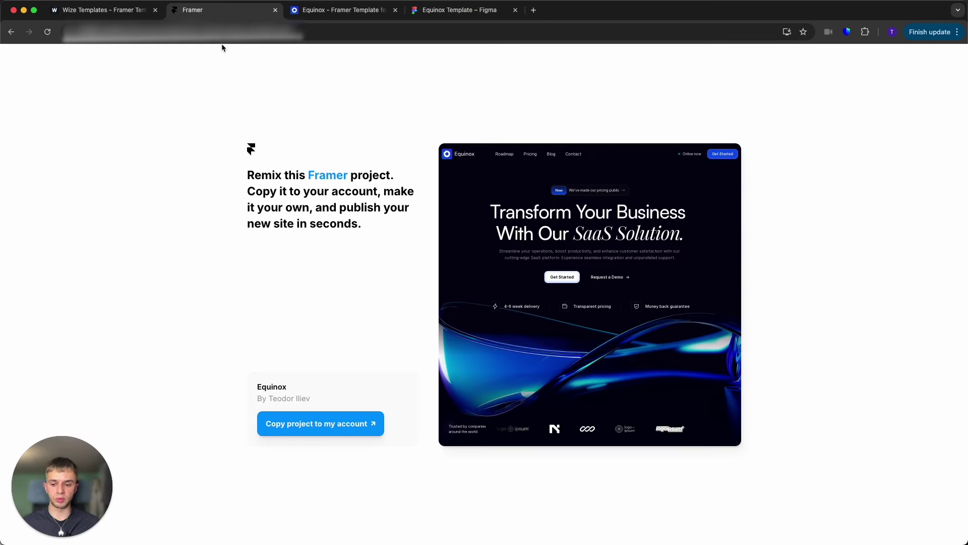
click(370, 427)
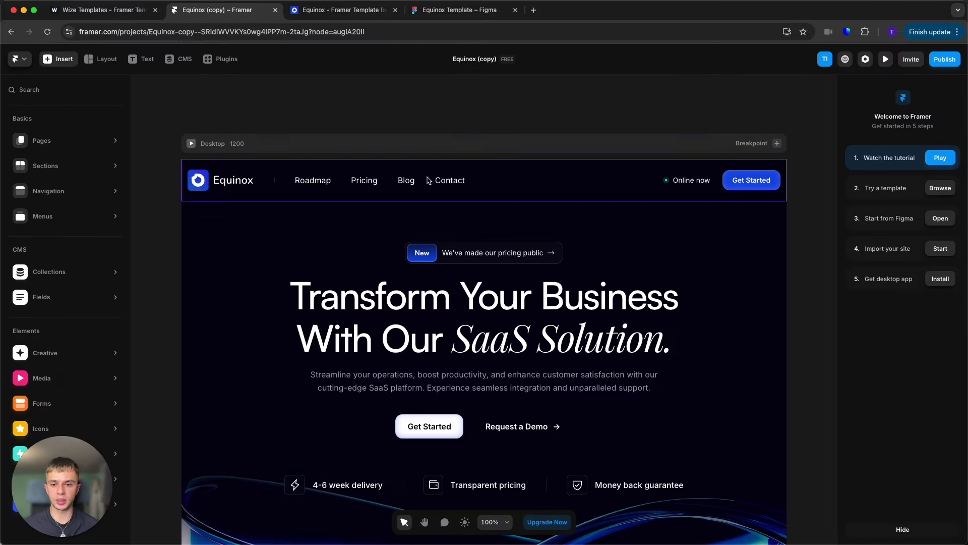
Step: Review the copied project's desktop, tablet and phone layouts, its page list and its site settings
scroll(365, 180, down, 5)
scroll(365, 180, down, 5)
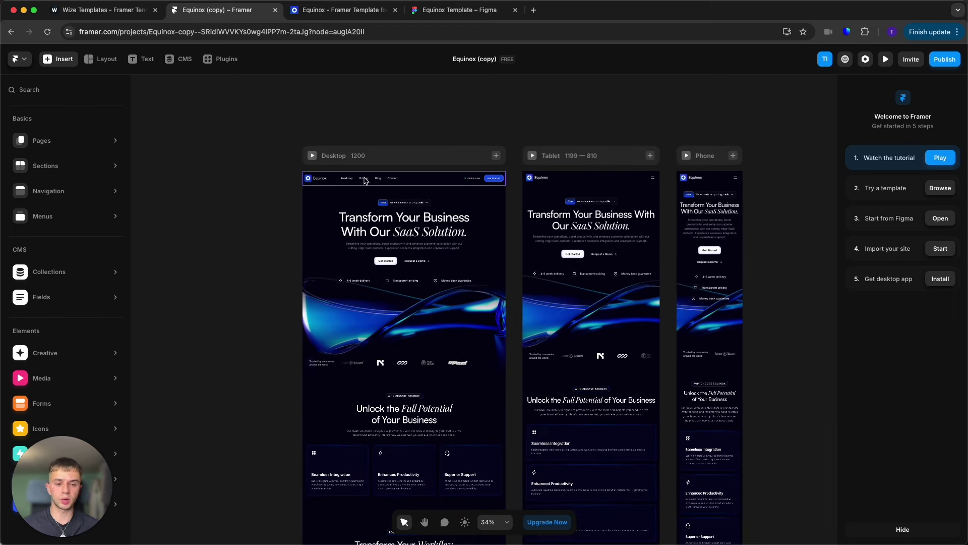
scroll(271, 206, down, 1)
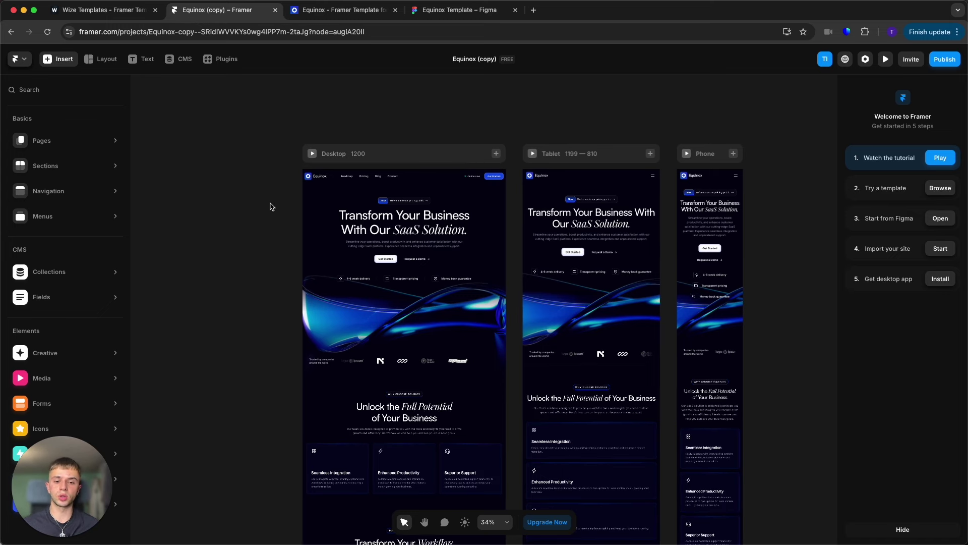
click(348, 198)
scroll(348, 199, up, 5)
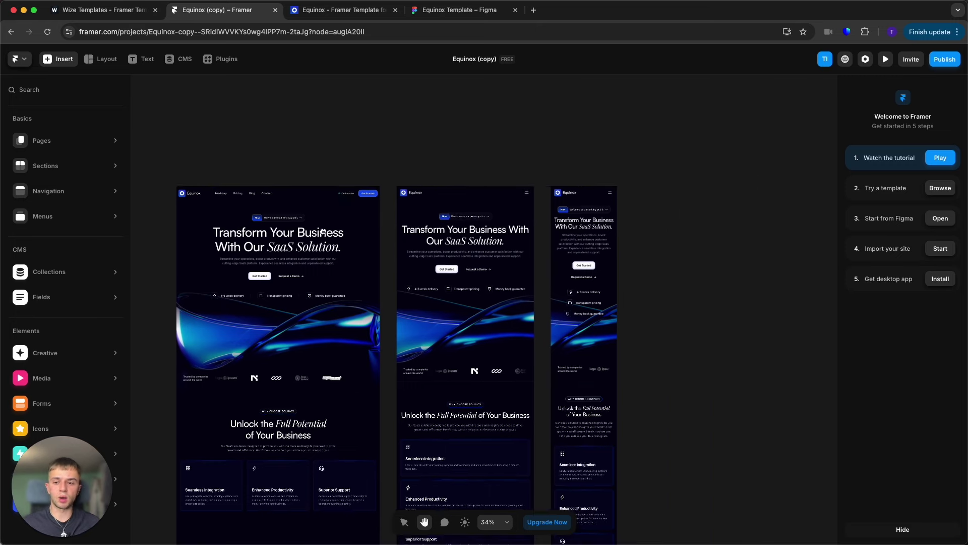
click(204, 124)
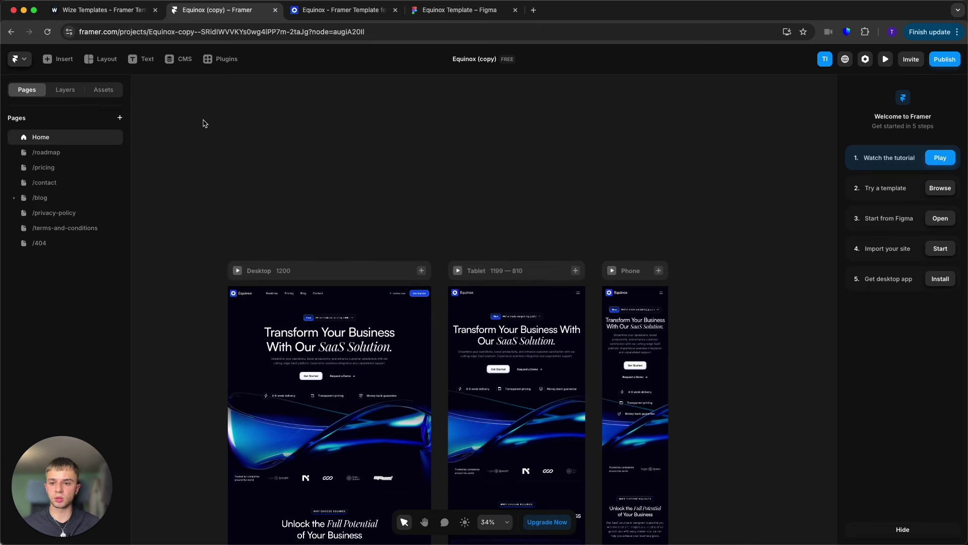
click(866, 60)
click(14, 59)
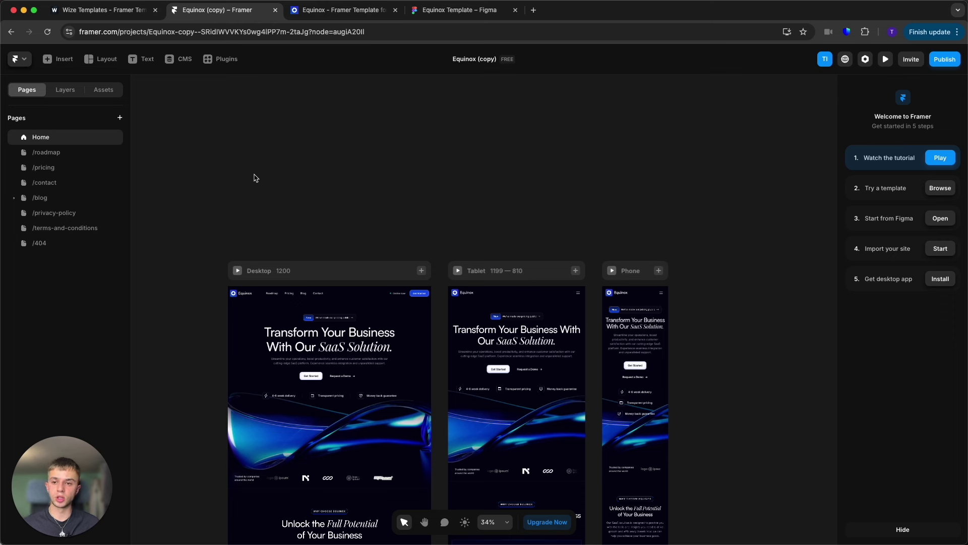
Step: Change the project's Accent color style to red #EB0C2D
click(104, 90)
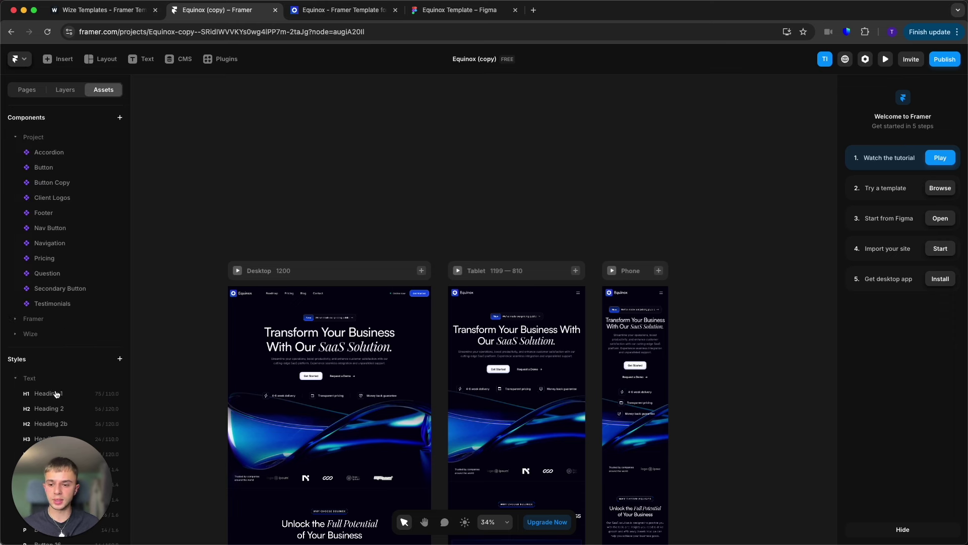
drag(60, 470, 186, 374)
scroll(81, 382, down, 5)
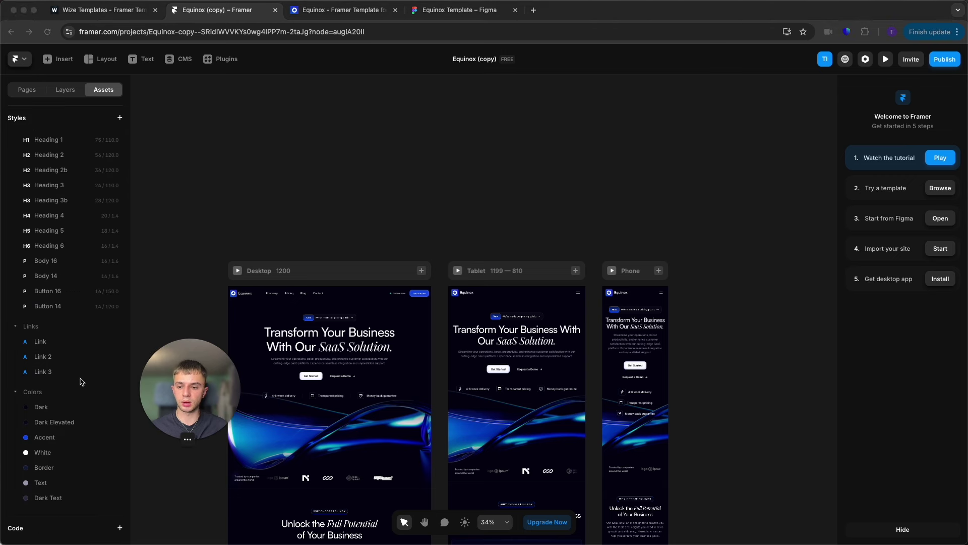
drag(178, 393, 167, 204)
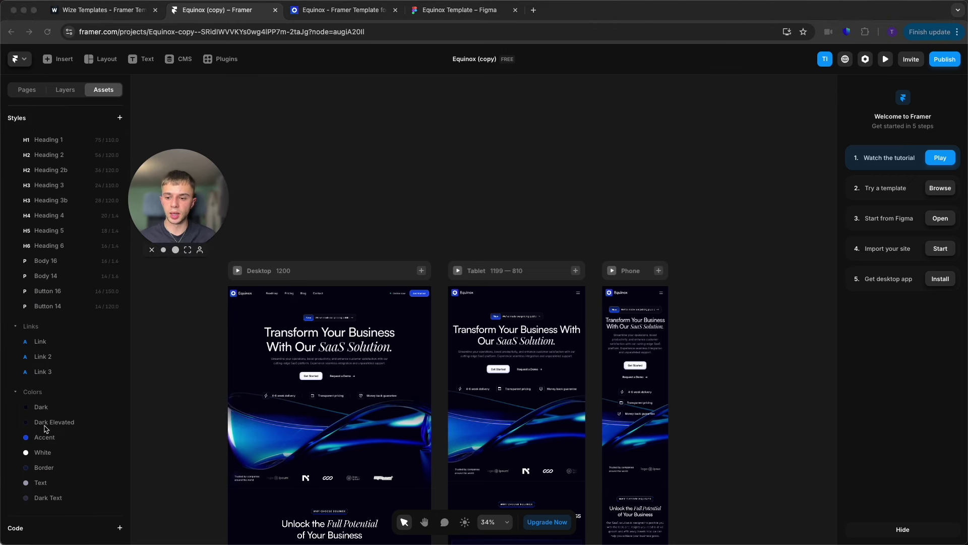
click(53, 409)
click(53, 423)
click(52, 437)
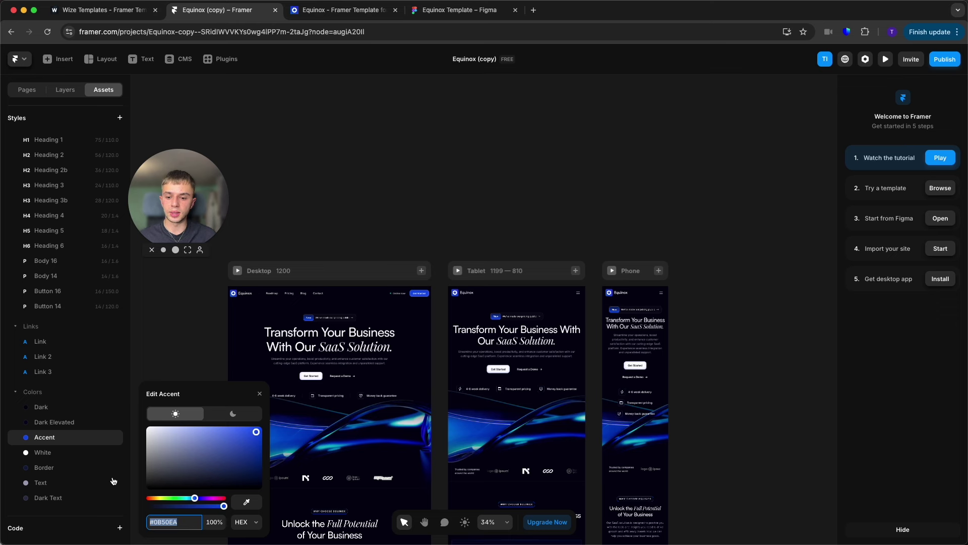
click(222, 498)
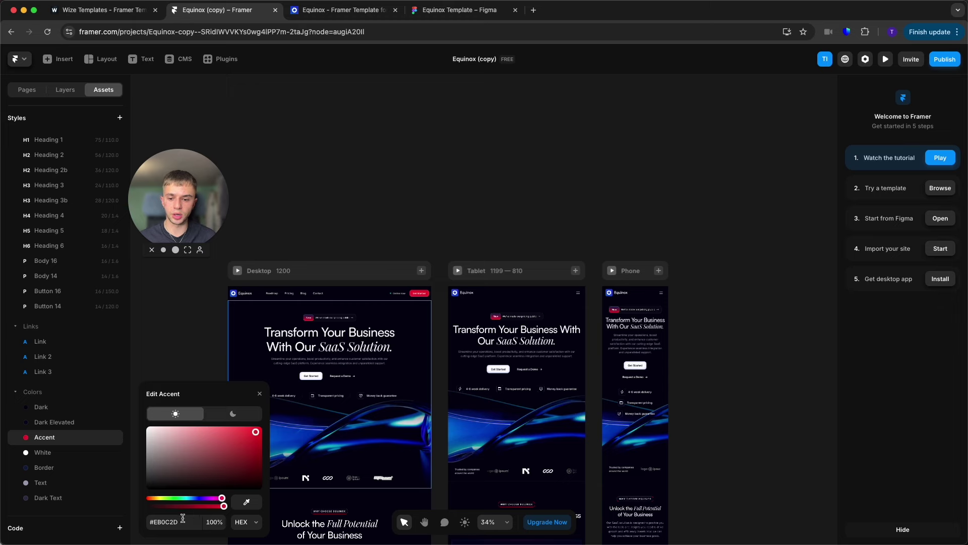
click(190, 369)
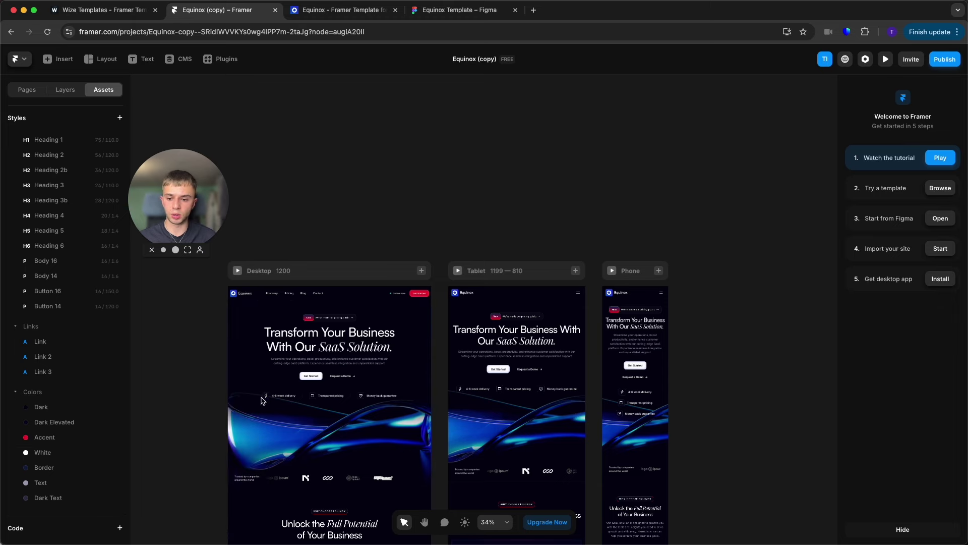
Step: Examine the home page's buttons, section tags and feature graphics to compare recolored elements with the background images
scroll(281, 386, down, 3)
scroll(281, 386, up, 5)
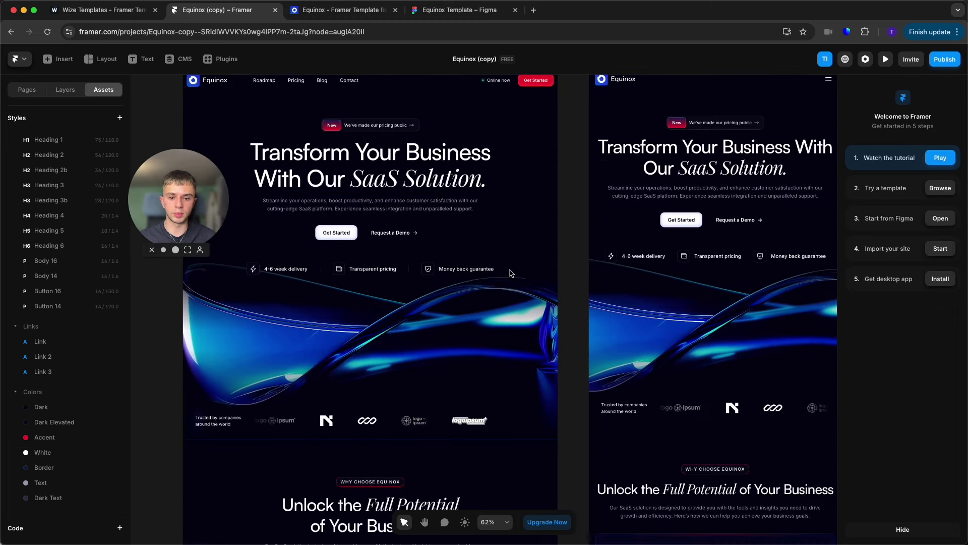
scroll(285, 187, down, 3)
drag(191, 205, 82, 487)
click(162, 402)
scroll(163, 402, down, 15)
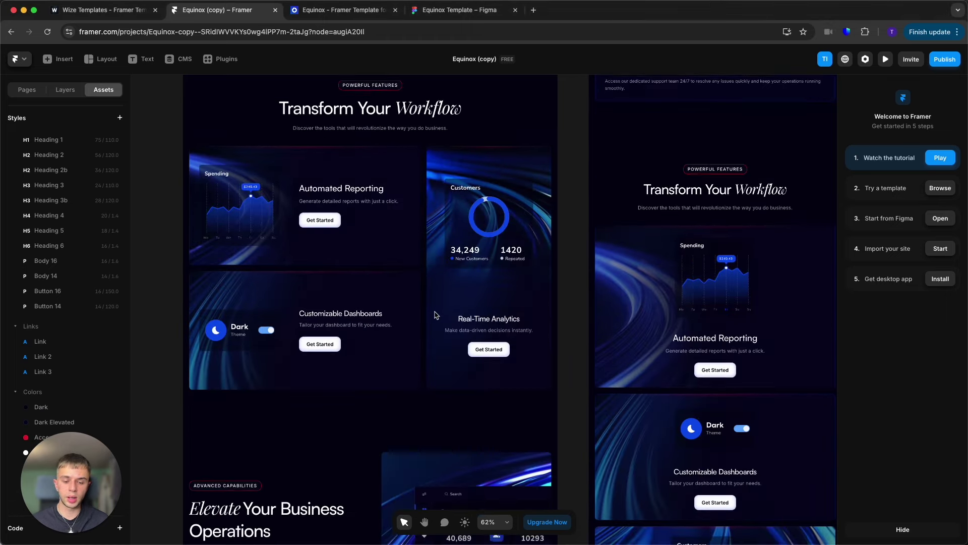
scroll(437, 315, down, 5)
scroll(474, 322, up, 2)
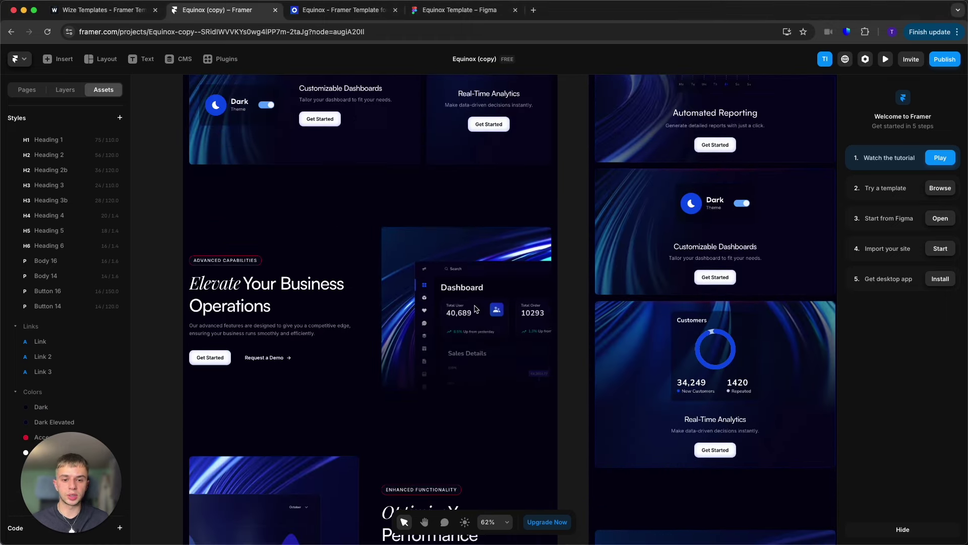
Step: Inspect the image fill of the dashboard graphic and the hero section's background
double_click(478, 329)
scroll(500, 241, up, 10)
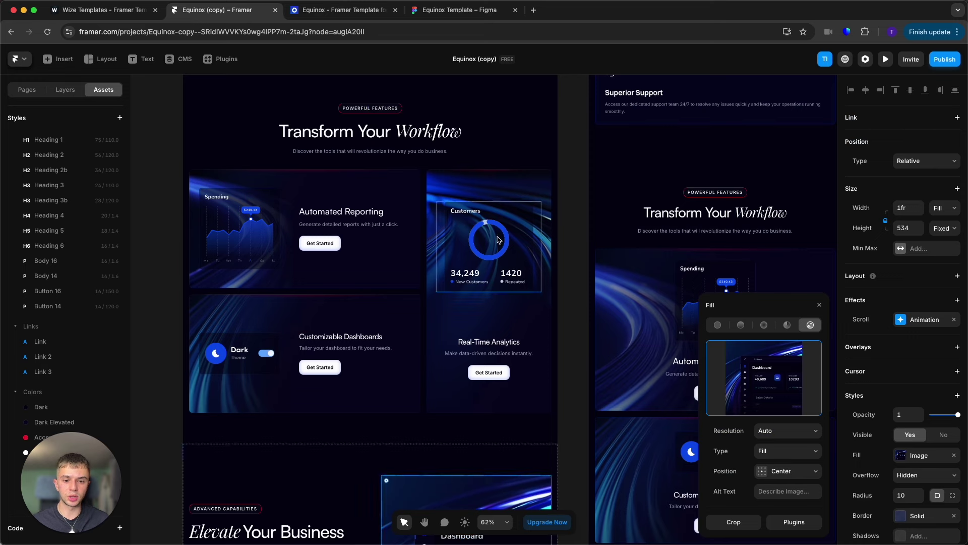
scroll(500, 240, up, 8)
click(477, 335)
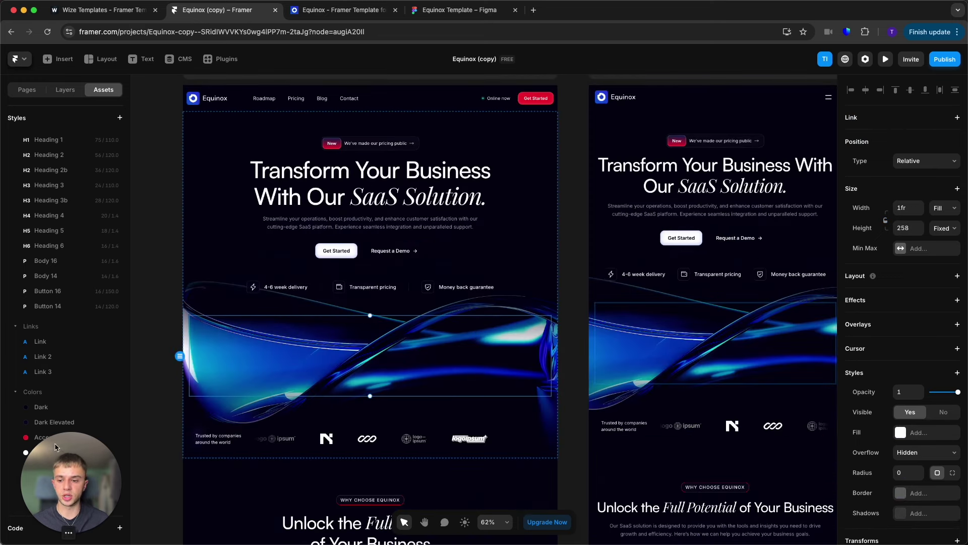
click(172, 363)
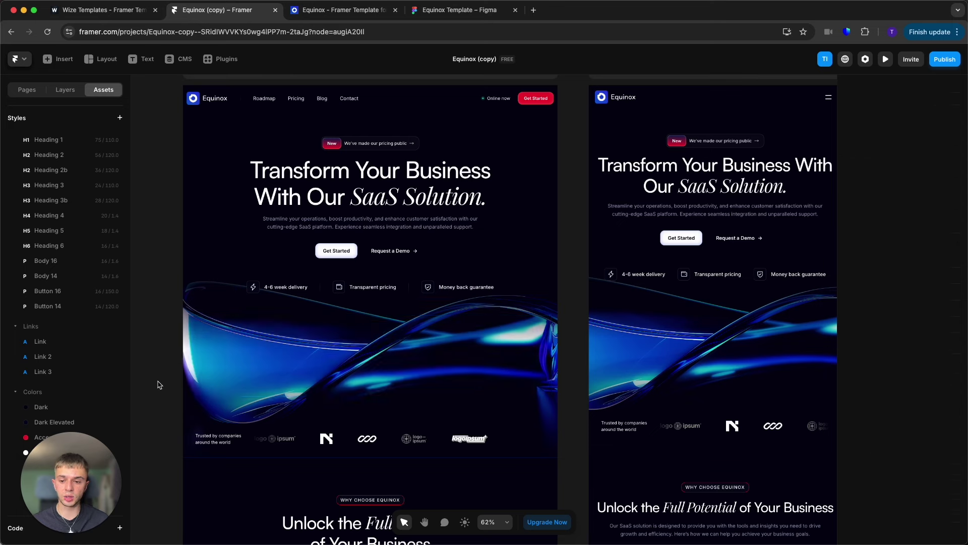
Step: Switch to the Equinox Template file in Figma and duplicate it
drag(497, 10, 380, 20)
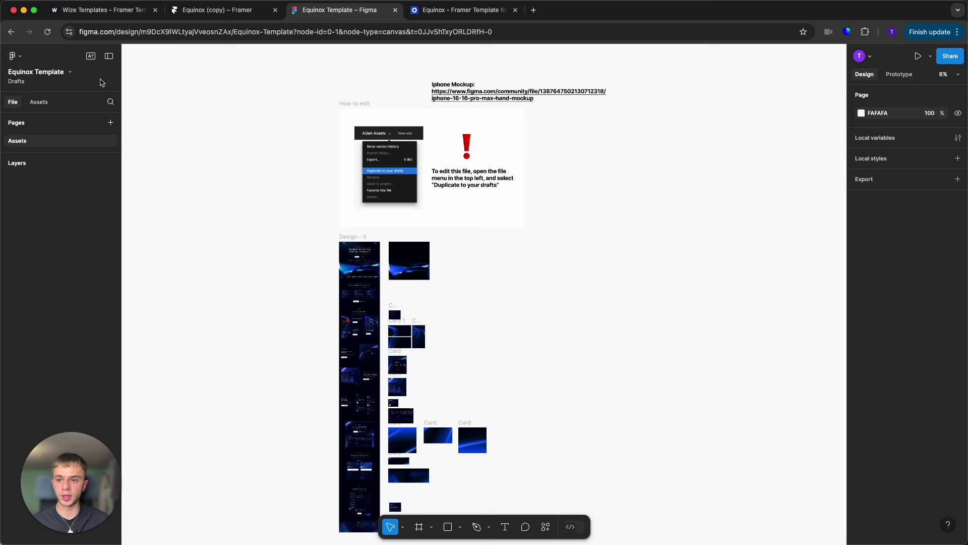
click(70, 74)
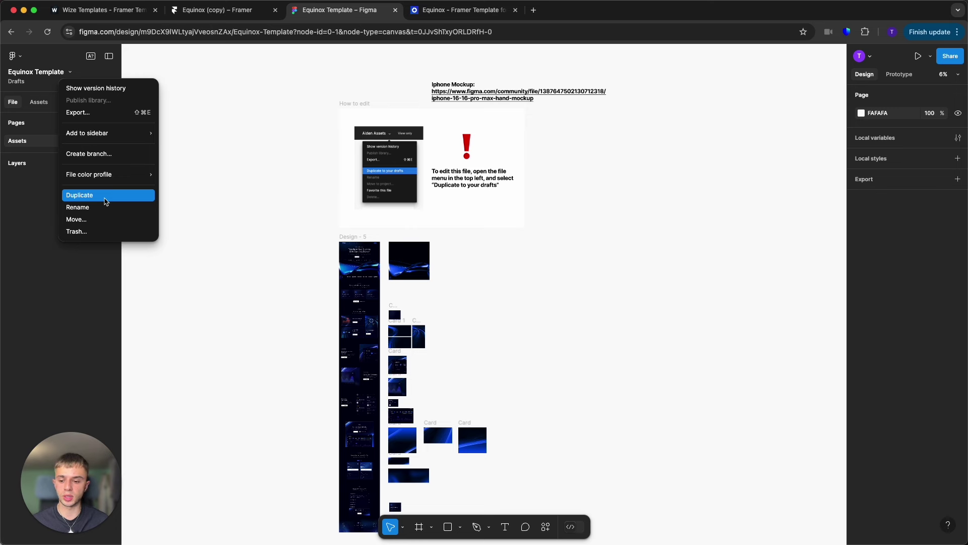
click(105, 200)
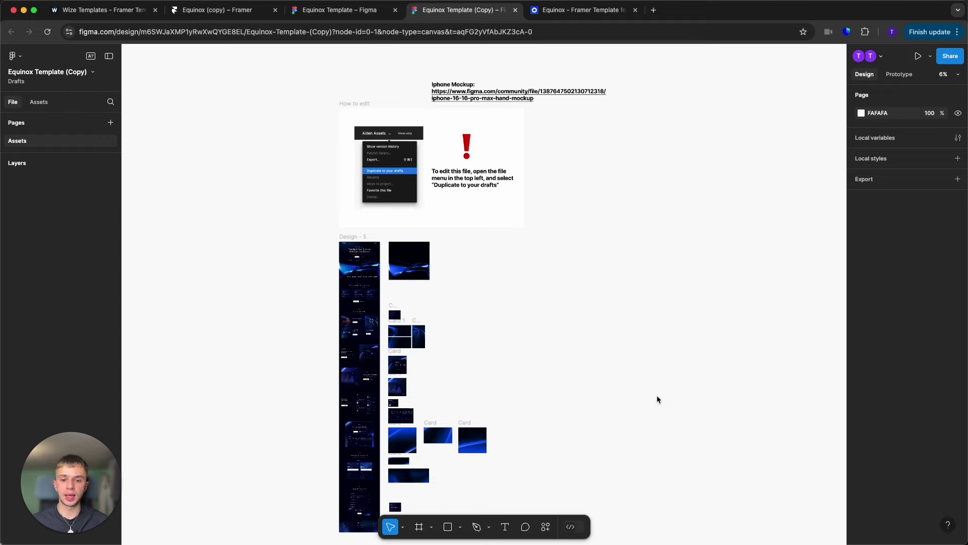
Step: Examine the COLOR layers of the hero background, Card 1 and the dashboard card in the duplicated file
scroll(402, 340, up, 5)
scroll(307, 306, up, 3)
scroll(500, 265, up, 5)
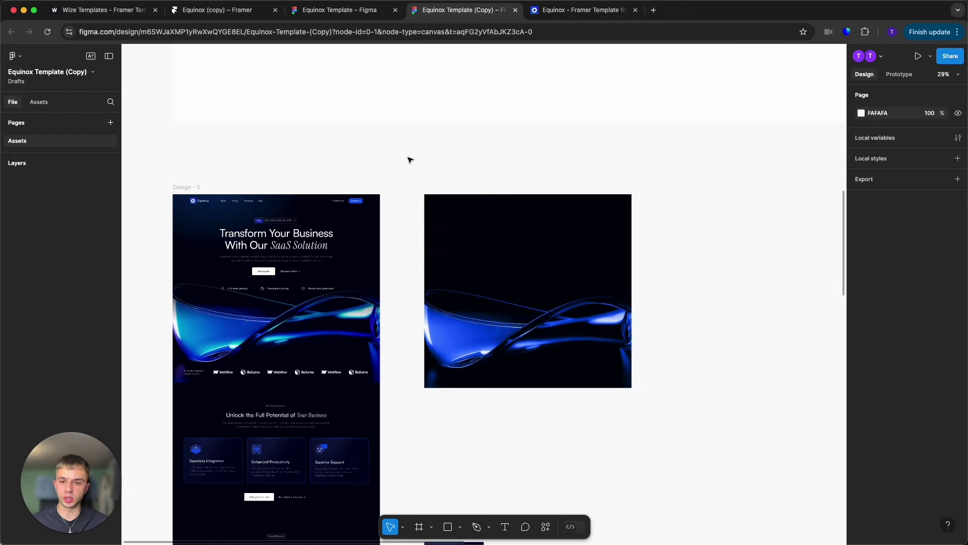
click(534, 296)
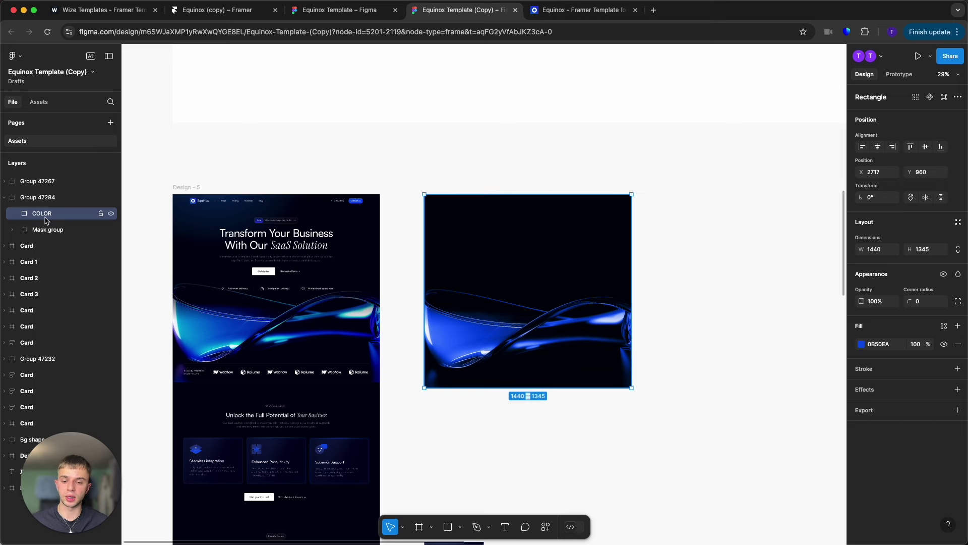
scroll(594, 318, down, 6)
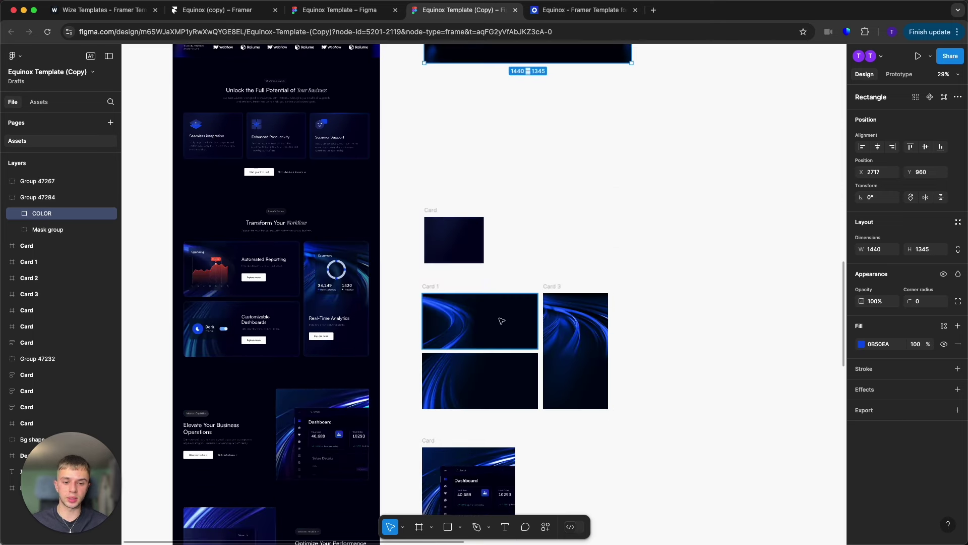
click(502, 320)
scroll(502, 323, down, 3)
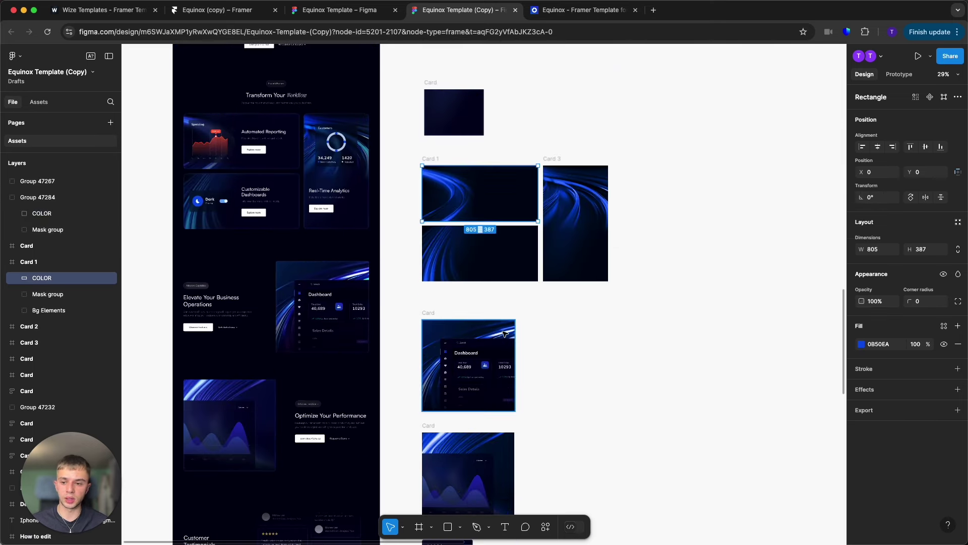
click(468, 337)
scroll(621, 342, down, 2)
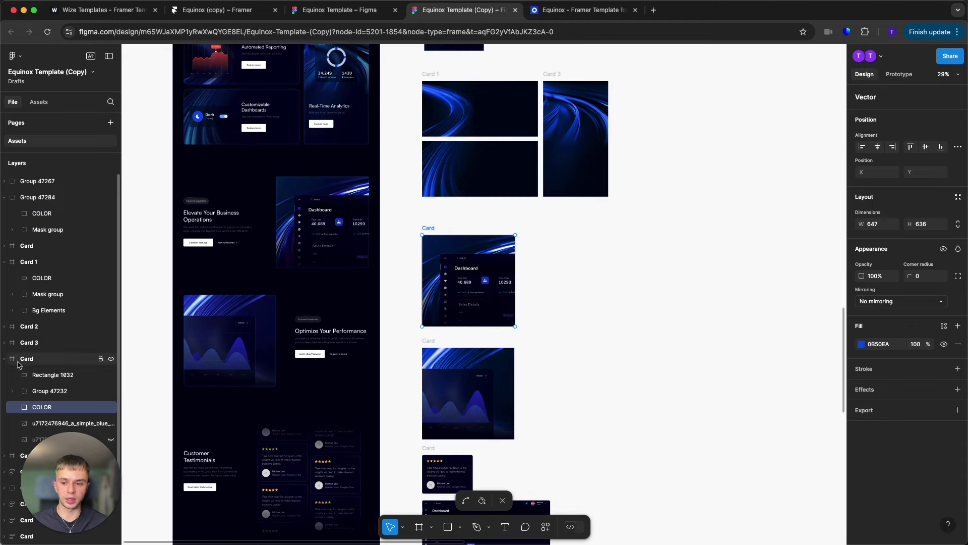
Step: Select the hero background's COLOR layer, and copy the Accent color's hex value from the Equinox (copy) project in Framer
scroll(532, 305, up, 6)
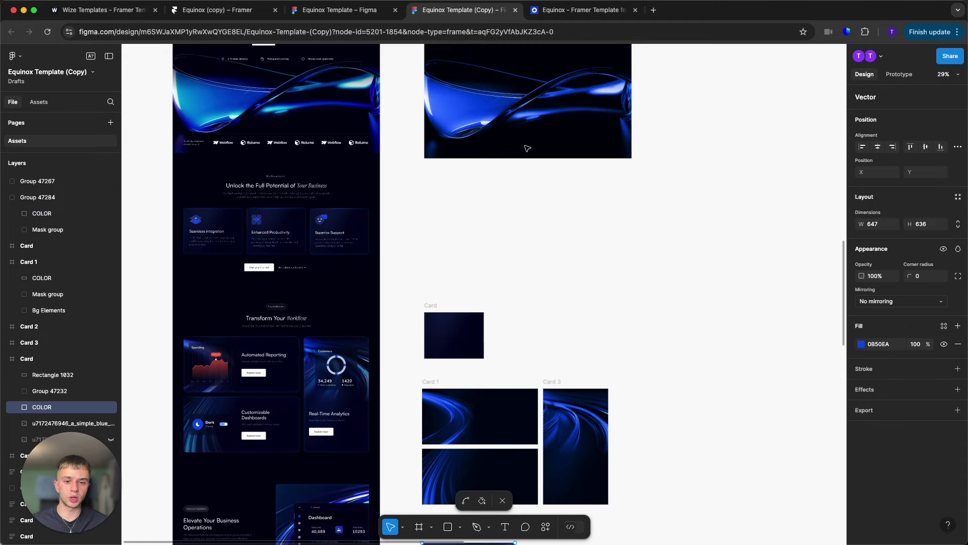
key(Escape)
scroll(530, 151, up, 2)
click(595, 200)
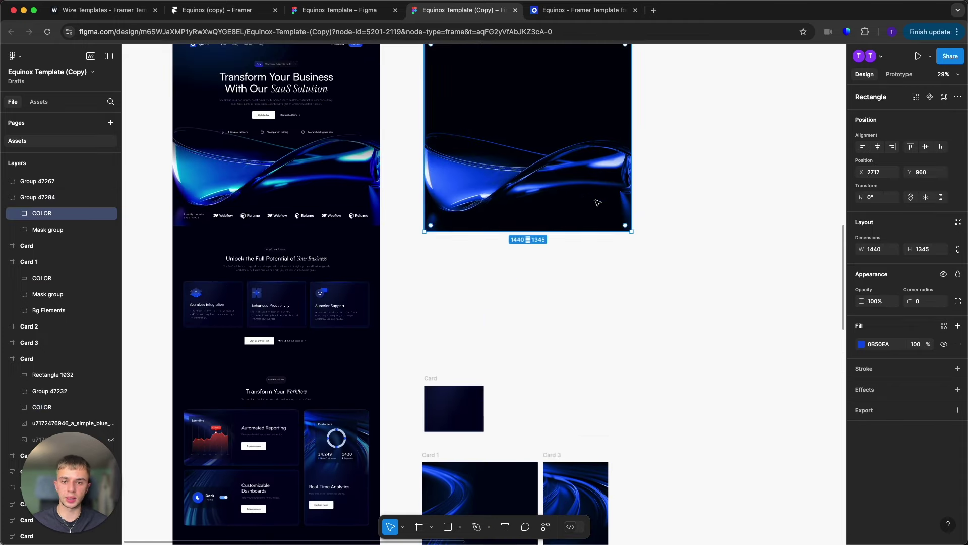
click(222, 10)
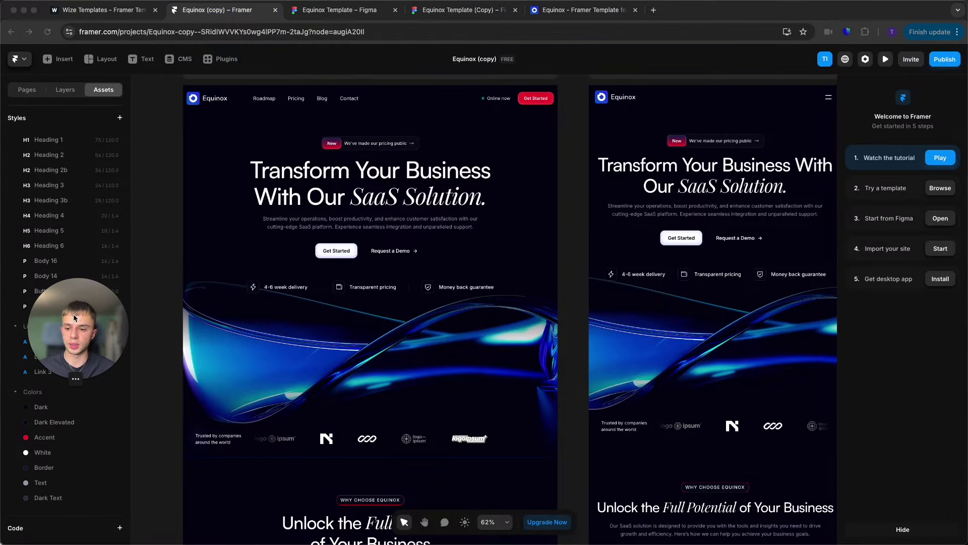
click(45, 437)
key(super+c)
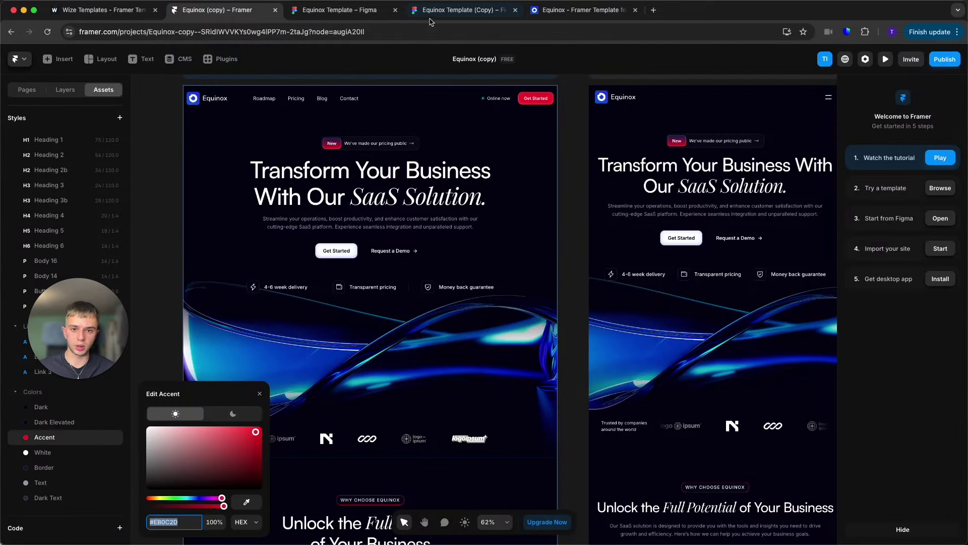
Step: Switch to the Equinox Template (Copy) file in Figma and set the hero background's COLOR fill to EB0C2D
click(580, 10)
click(462, 11)
drag(104, 308, 91, 444)
click(880, 344)
scroll(690, 311, up, 5)
key(super+v)
key(Return)
Step: Export the whole hero background group as a 2x JPG
click(719, 307)
drag(699, 410, 478, 187)
scroll(876, 488, down, 2)
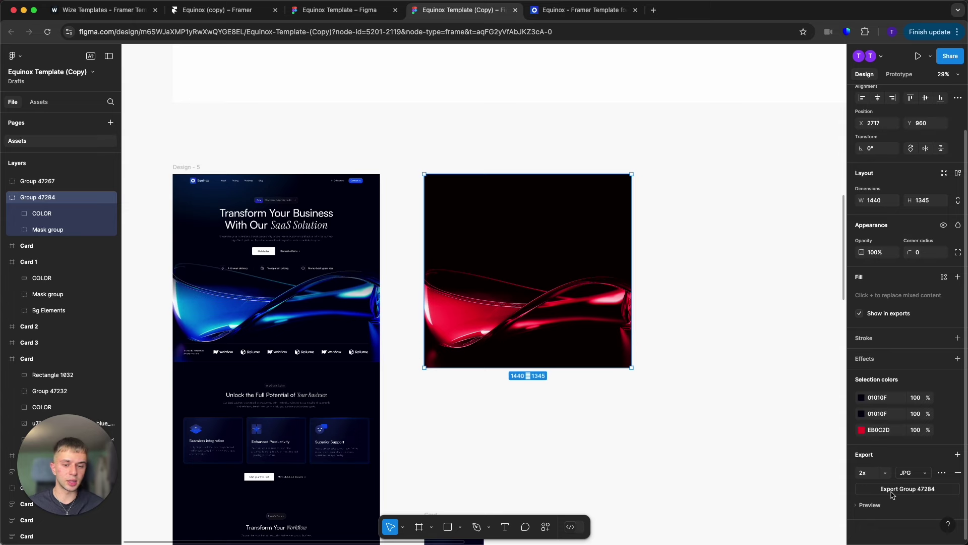
click(891, 489)
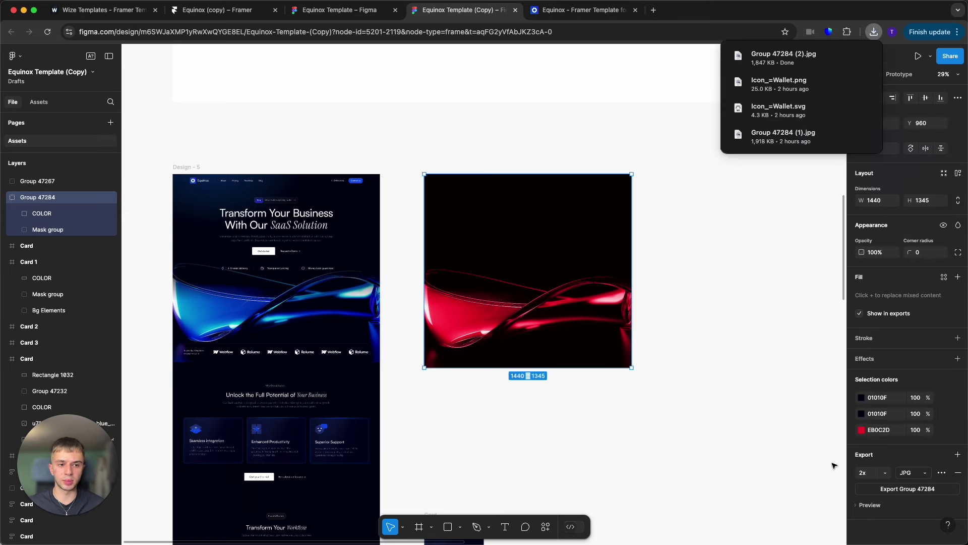
Step: Switch to the Equinox (copy) project in Framer and replace the Hero section's image fill with Group 47284 (2).jpg
key(super+2)
click(411, 340)
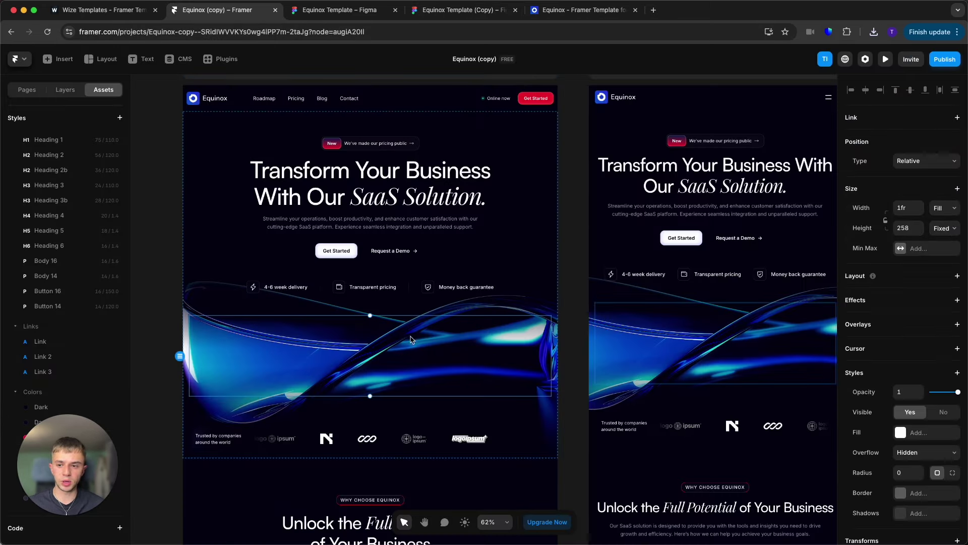
click(65, 89)
click(44, 187)
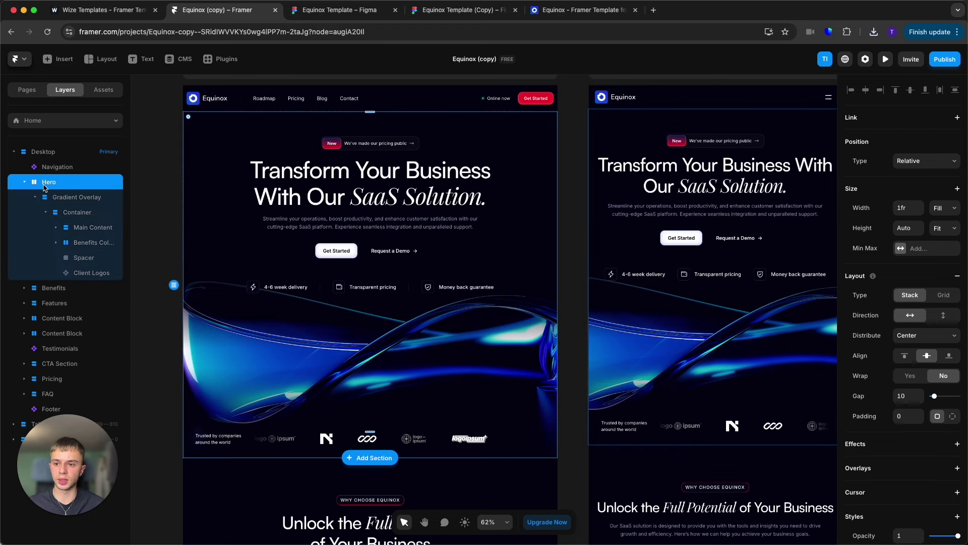
scroll(912, 423, down, 5)
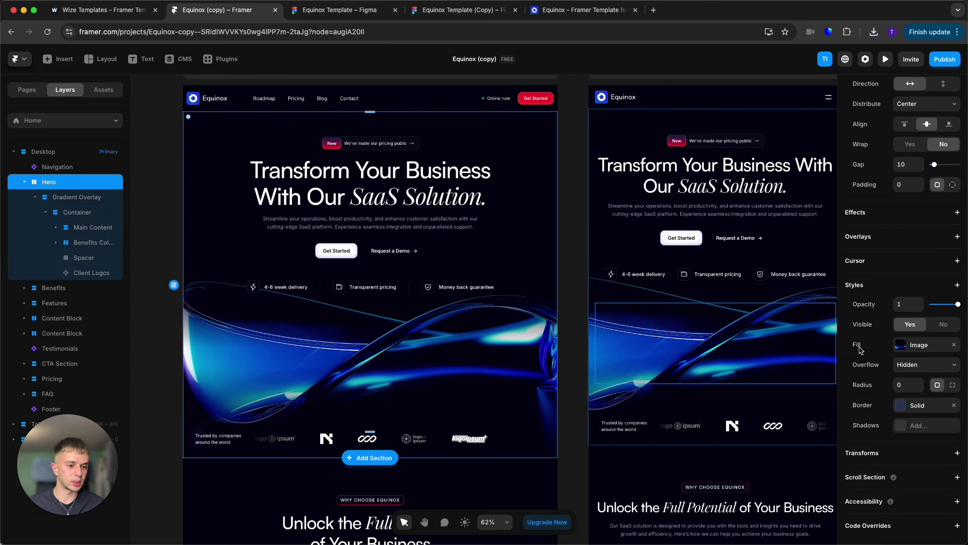
click(920, 347)
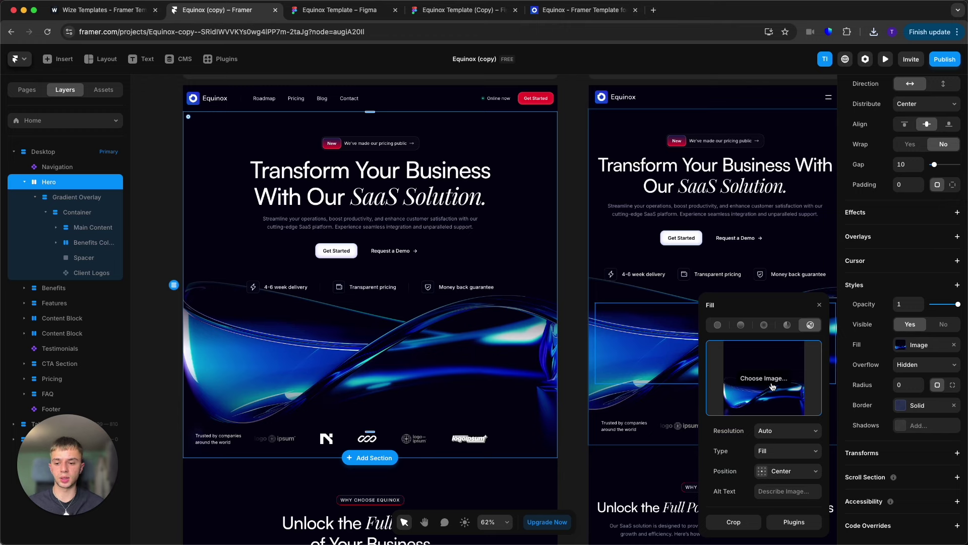
click(573, 321)
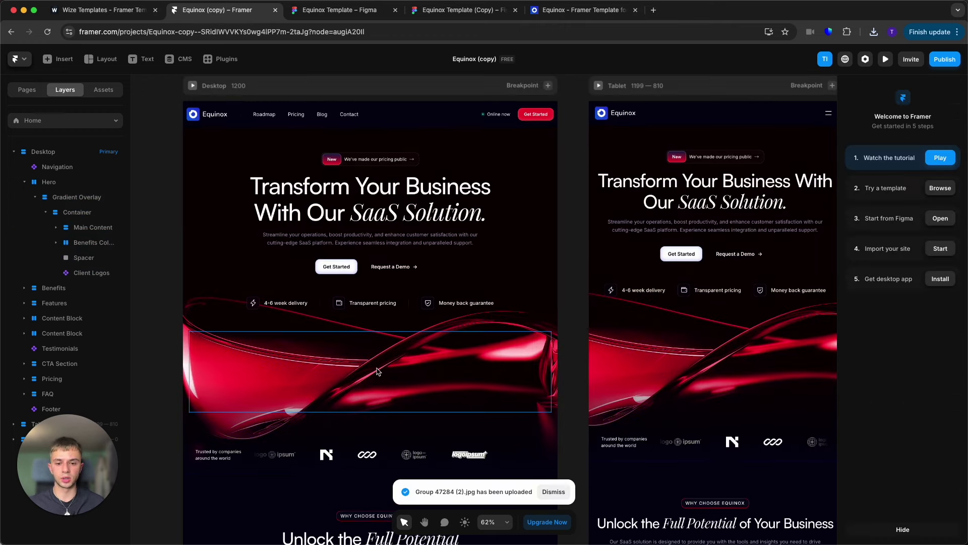
Step: Examine the feature cards and content blocks down the home page for backgrounds and graphics that are still blue
scroll(378, 372, down, 15)
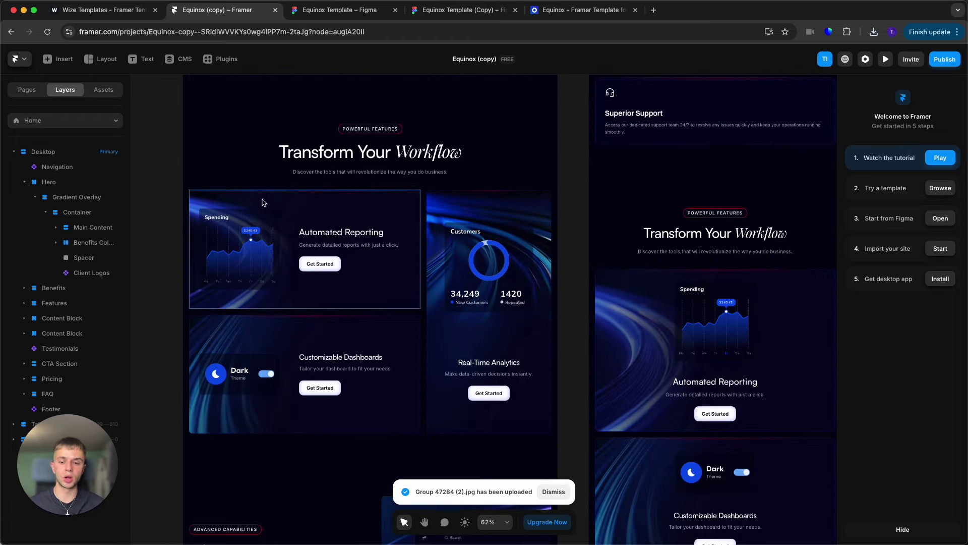
scroll(260, 464, down, 3)
scroll(426, 438, down, 2)
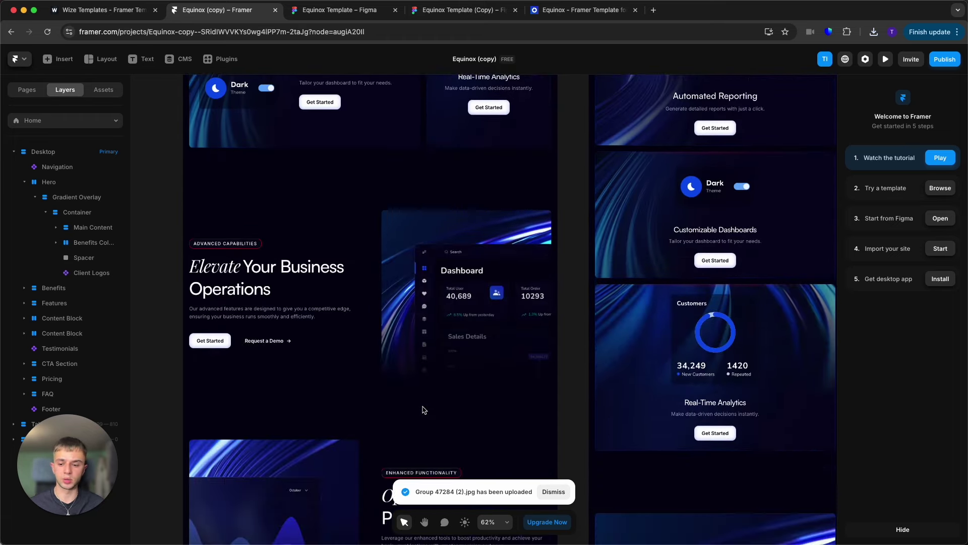
scroll(423, 409, up, 2)
scroll(424, 408, up, 10)
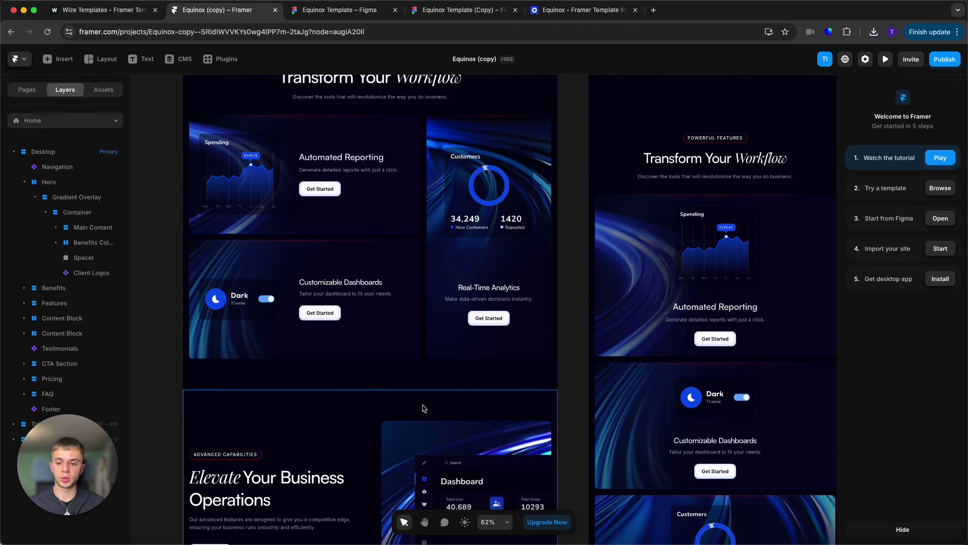
scroll(423, 420, down, 3)
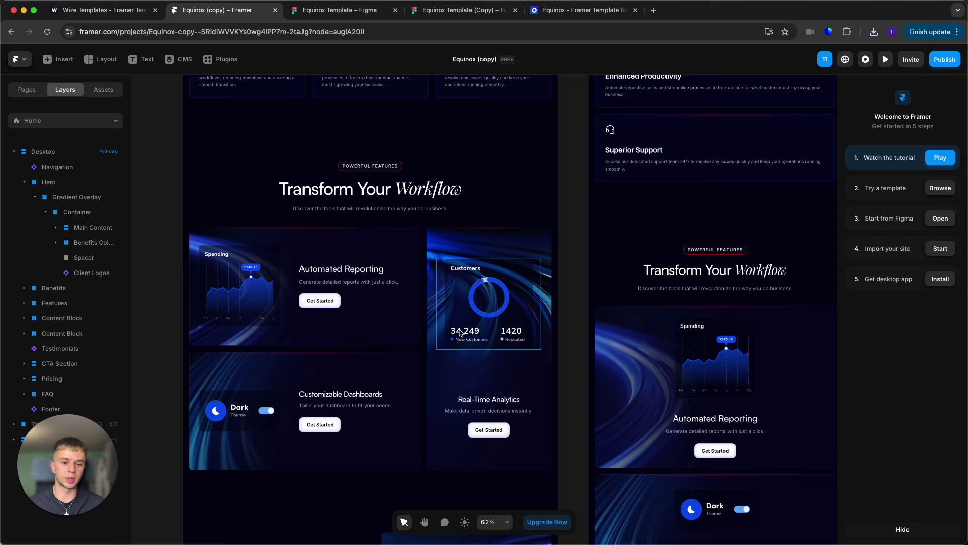
scroll(473, 326, down, 3)
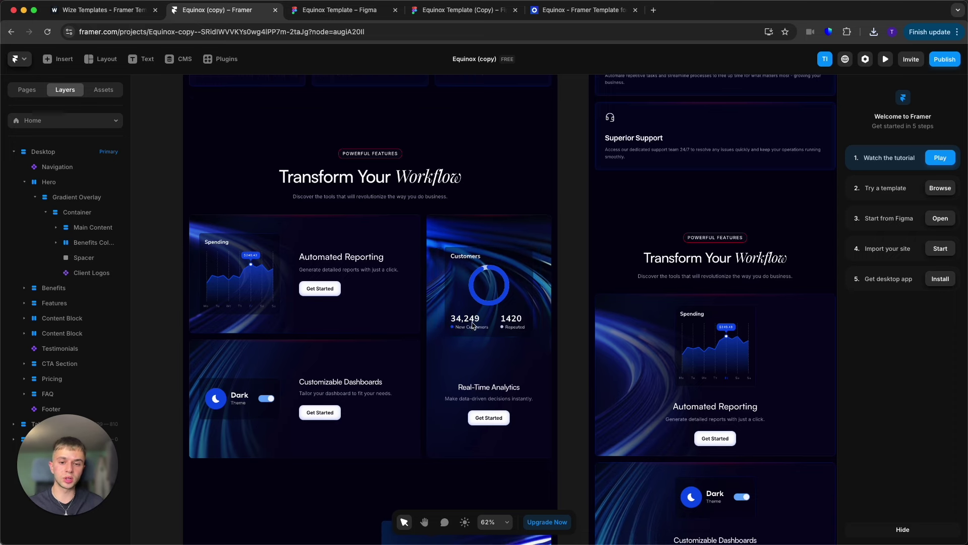
scroll(609, 349, down, 6)
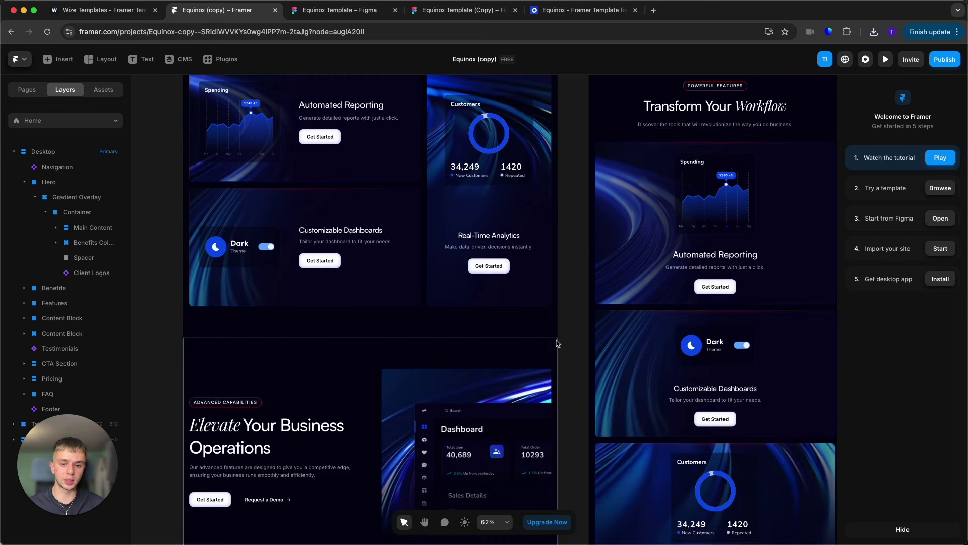
scroll(555, 348, up, 3)
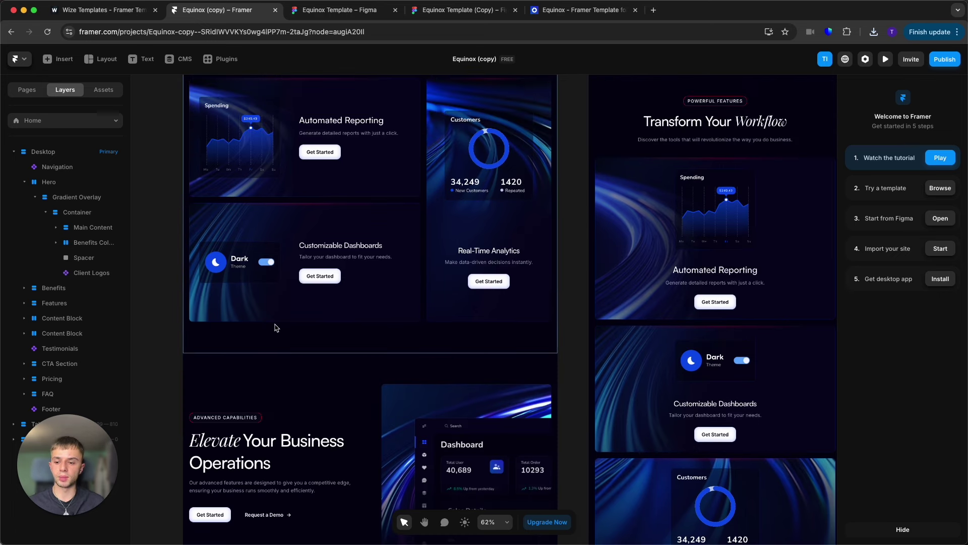
Step: Inspect the Dark and Dark Elevated color styles and copy the hex value of the Accent style
click(104, 96)
drag(68, 464, 222, 461)
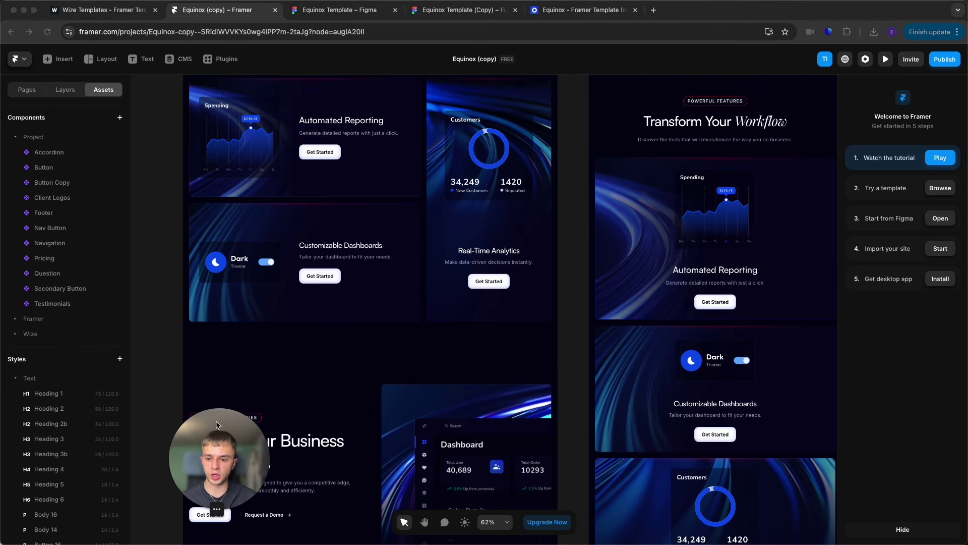
scroll(91, 405, down, 10)
click(65, 427)
click(55, 407)
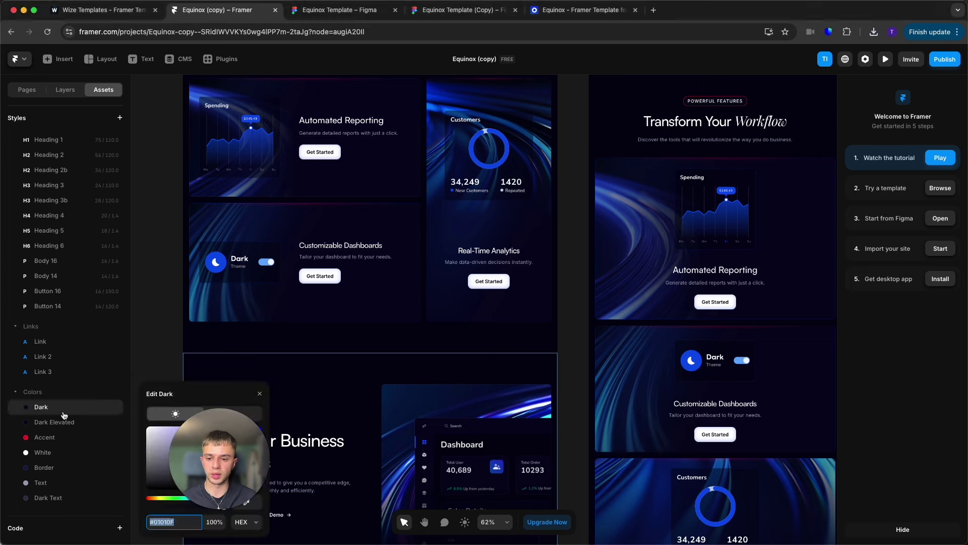
click(88, 426)
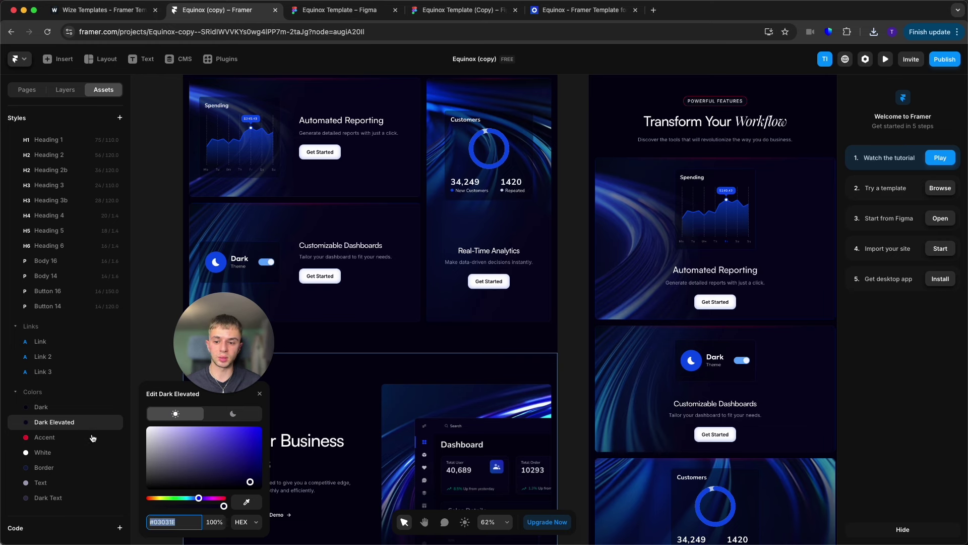
click(93, 439)
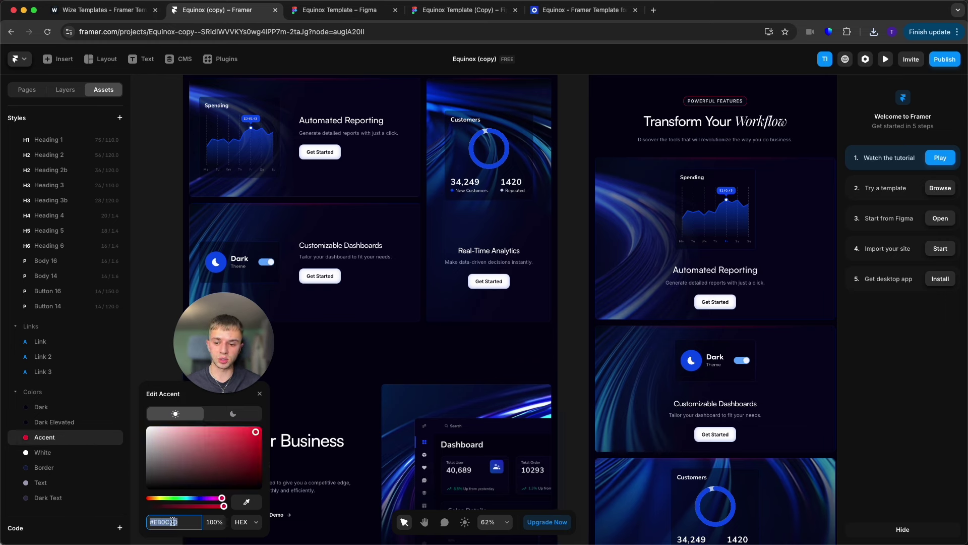
Step: Set the Dark color style to #EB0C2D, and darken it to the near-black red #140A0C
click(76, 423)
click(75, 407)
text(#EB0C2D)
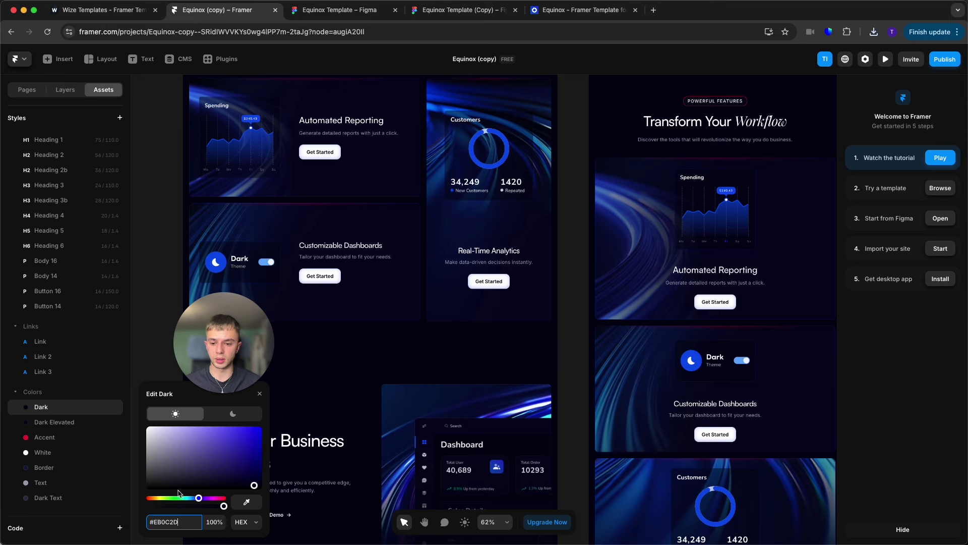
click(212, 484)
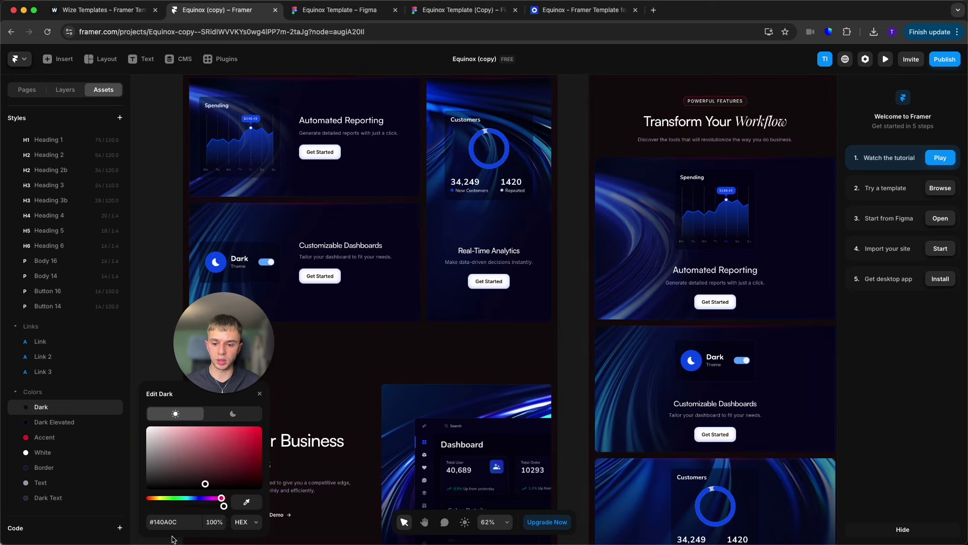
Step: Set the Dark Elevated color style to #EB0C2D, darken it to #2E151A, and close the color editor
click(38, 422)
text(#EB0C2D)
click(204, 483)
drag(206, 487, 209, 482)
mouse_move(266, 402)
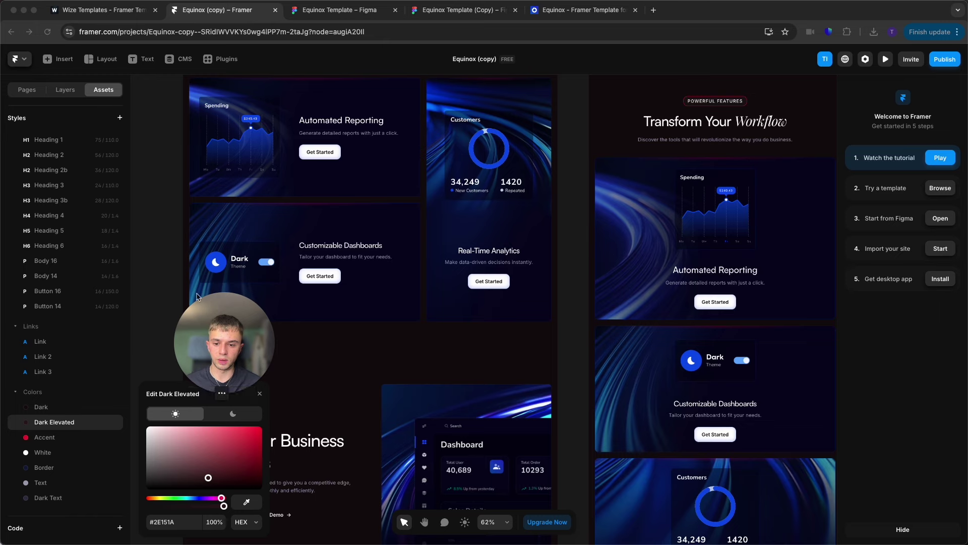
click(261, 394)
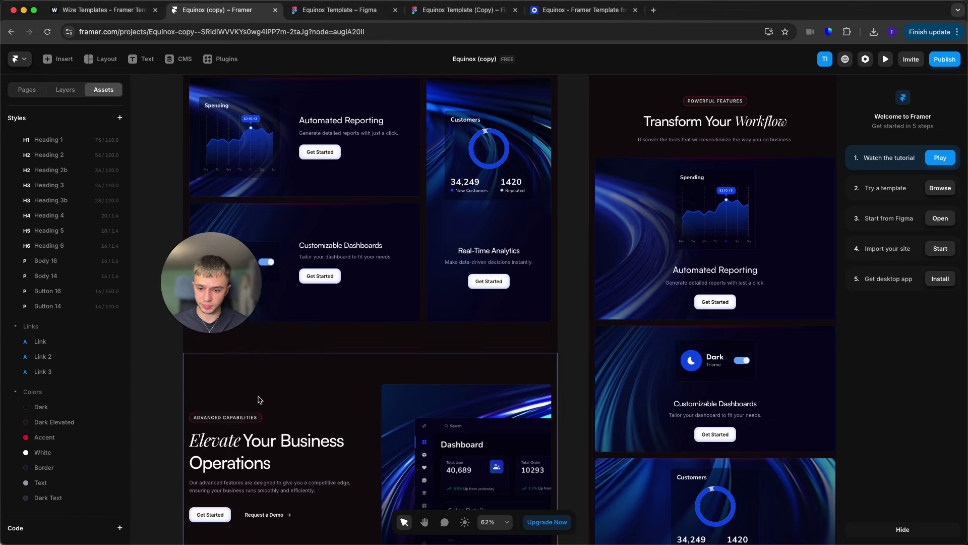
Step: Review the home page's sections, from the content blocks to pricing and back to the hero, against the new dark colors
scroll(184, 407, down, 15)
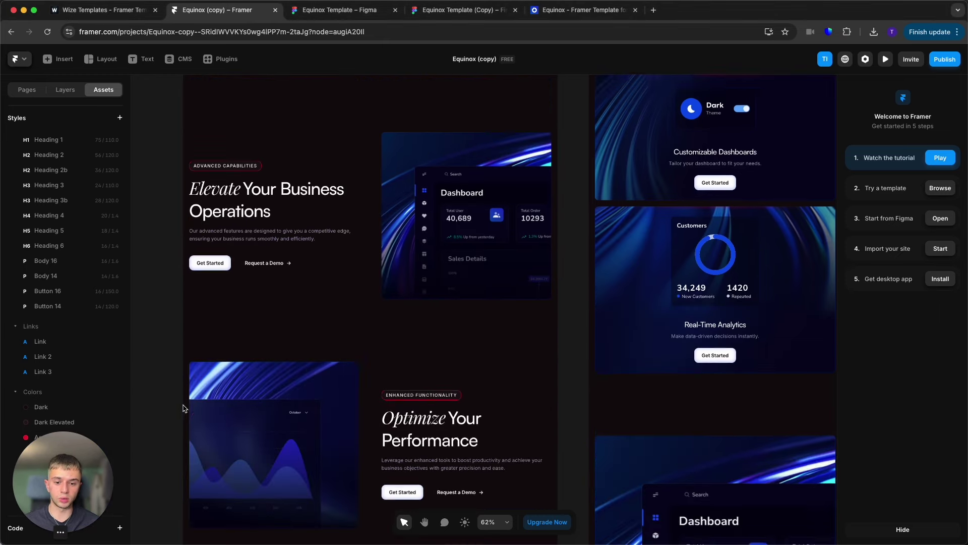
scroll(272, 408, down, 15)
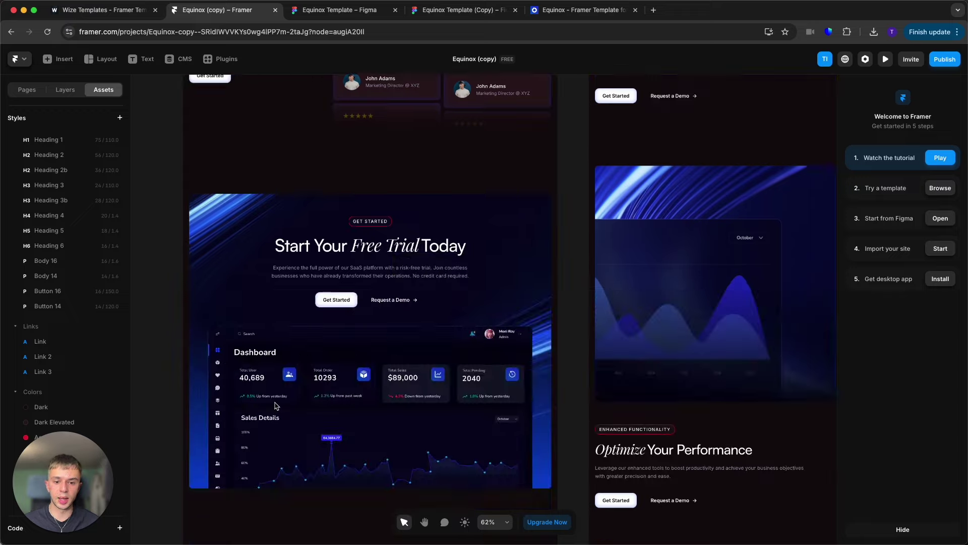
scroll(439, 444, up, 15)
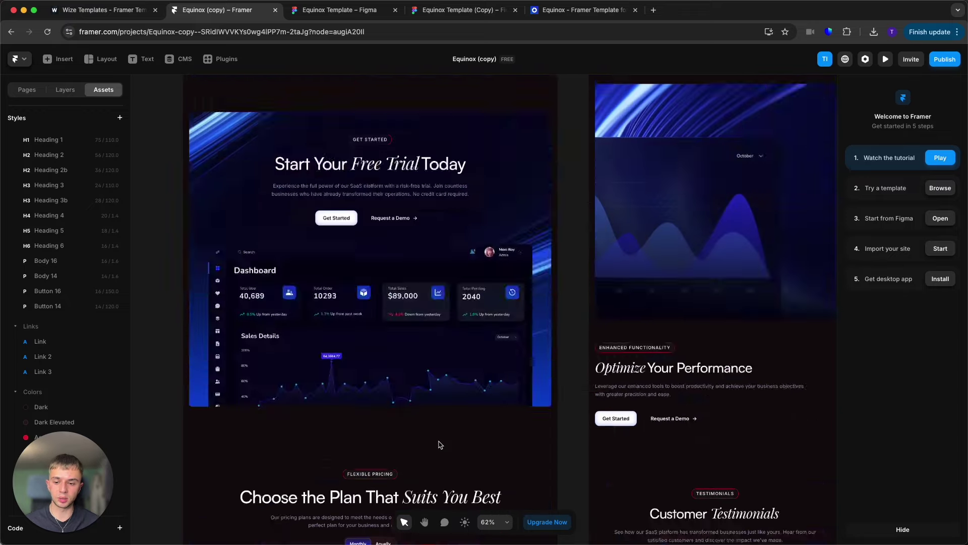
scroll(442, 434, up, 15)
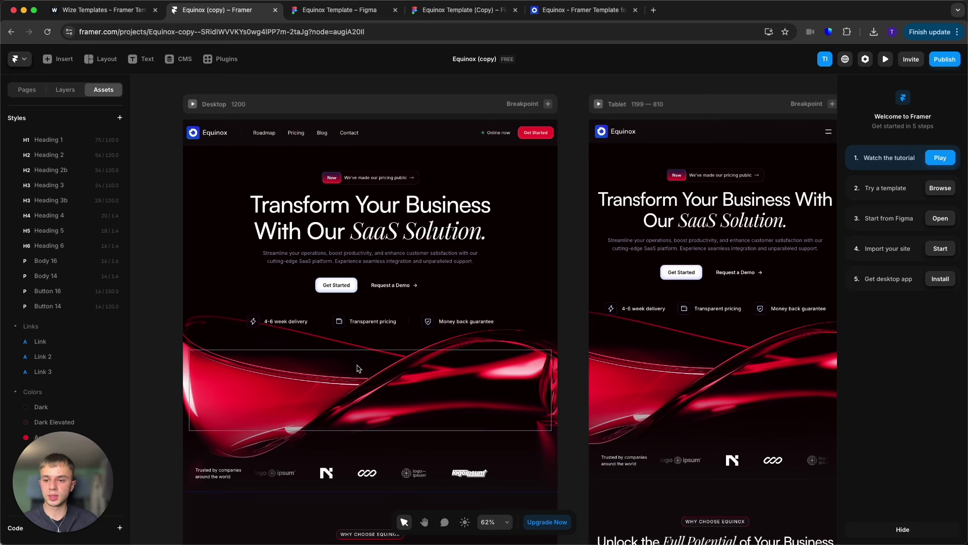
scroll(132, 281, up, 1)
scroll(73, 278, up, 3)
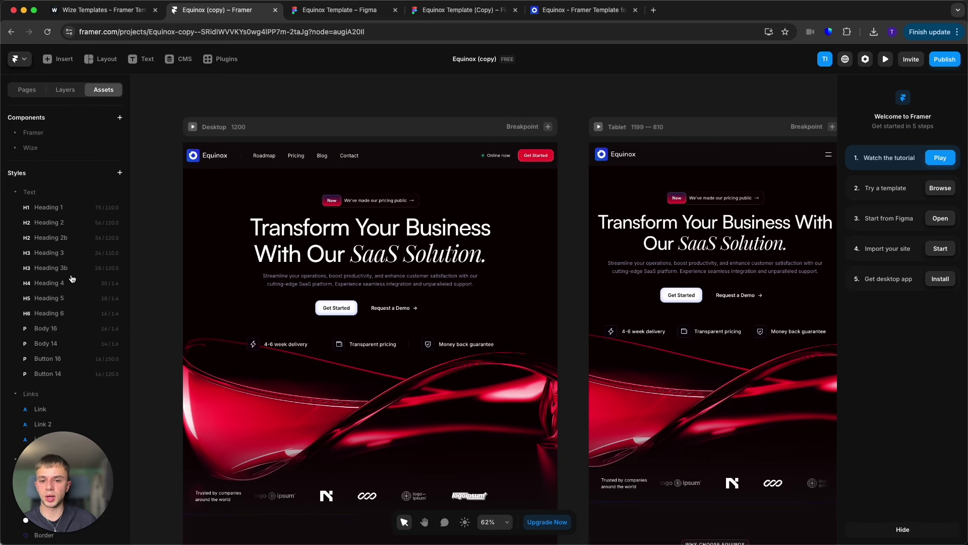
Step: Inspect the Heading 1 text style and the fonts of the words "Transform" and "SaaS" in the hero title
click(91, 212)
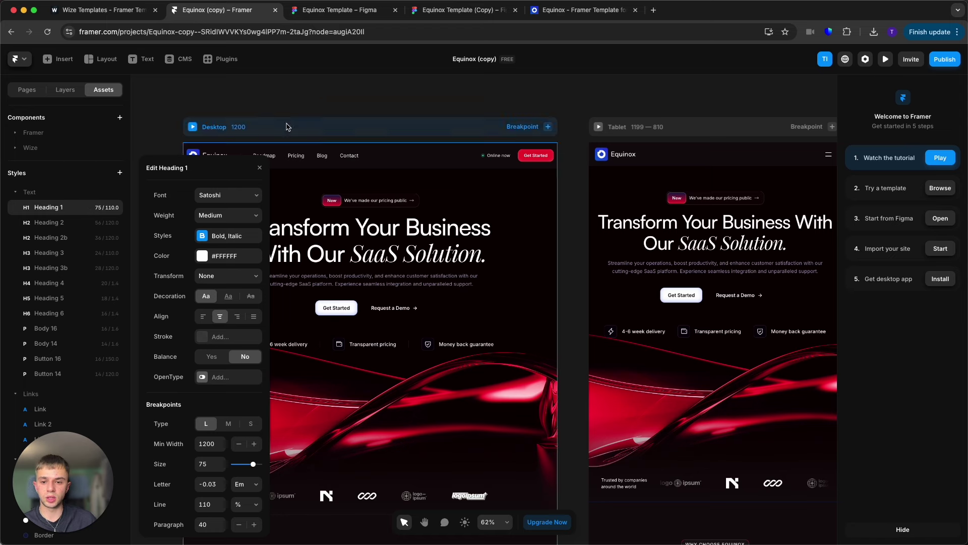
click(313, 231)
double_click(314, 230)
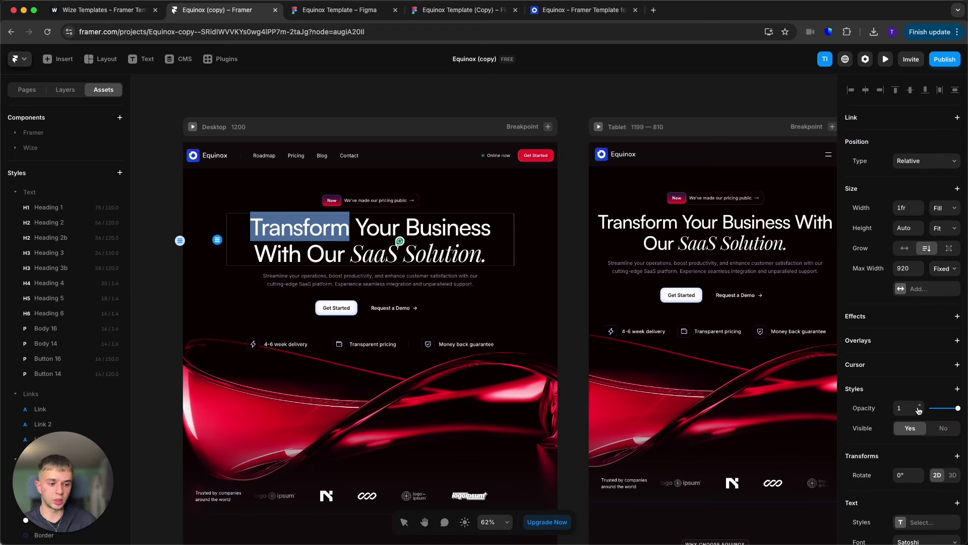
scroll(919, 411, down, 3)
double_click(366, 255)
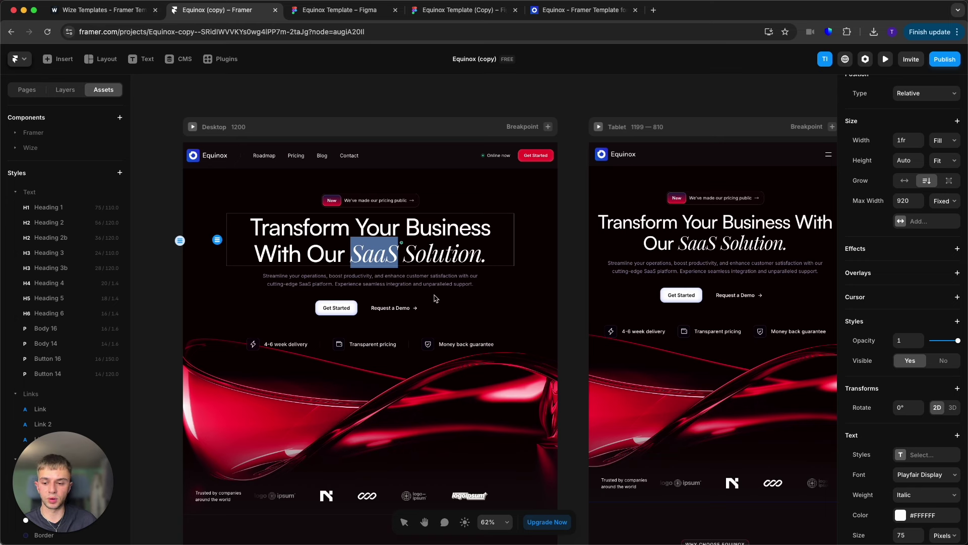
click(68, 208)
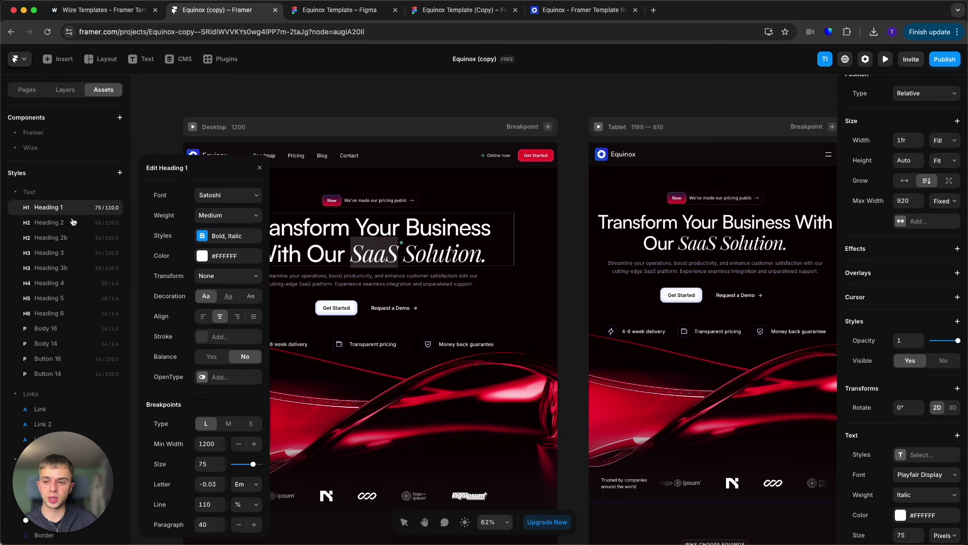
Step: Inspect the Heading 2 and Heading 2b text styles and the fonts used within the hero title
click(73, 222)
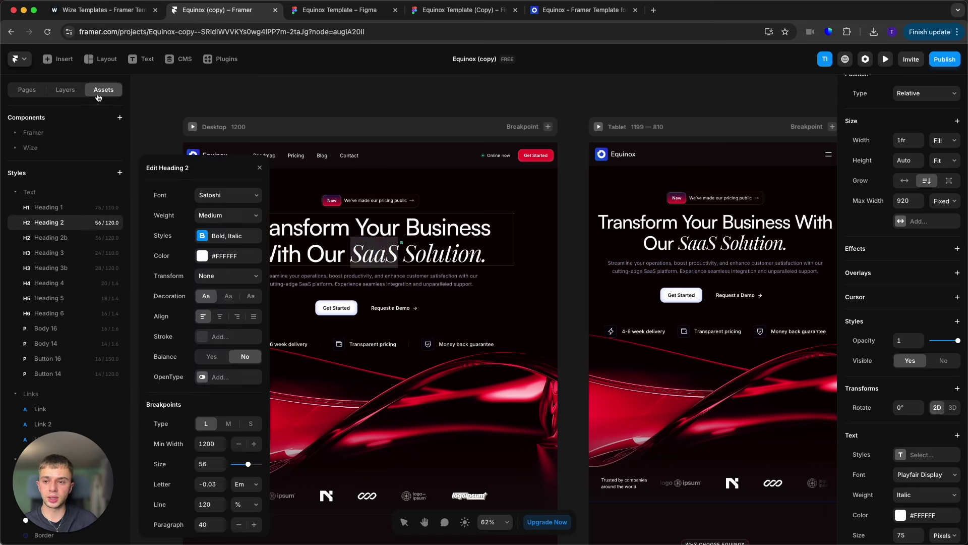
click(76, 238)
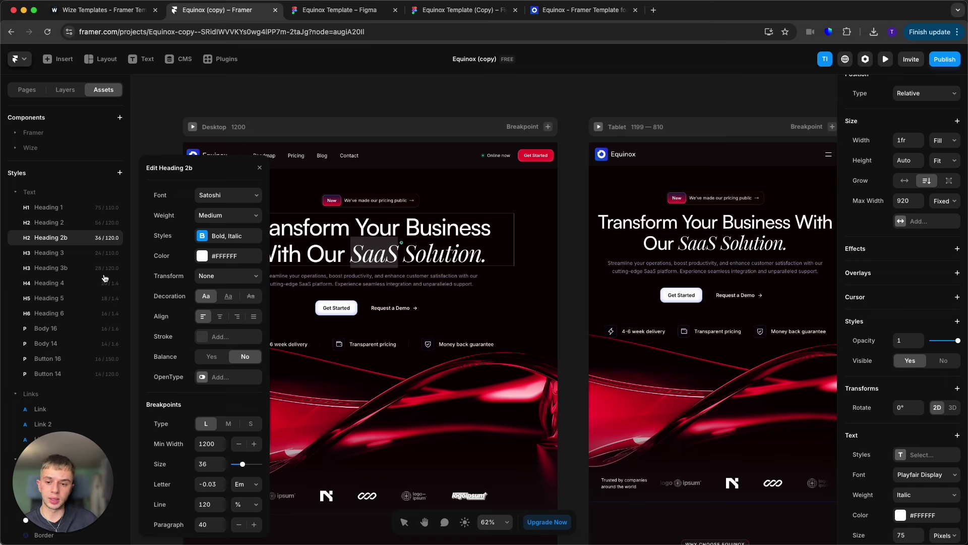
drag(374, 258, 455, 255)
click(479, 221)
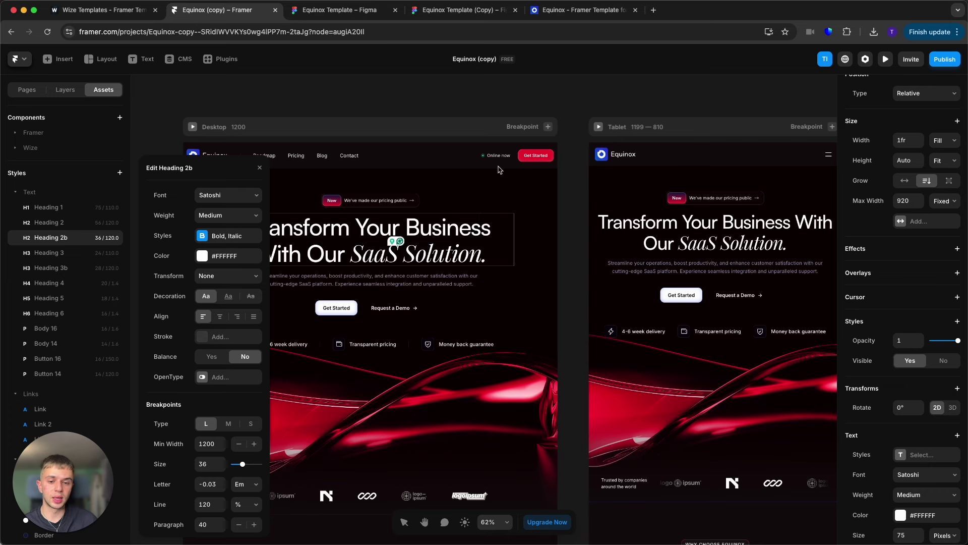
click(486, 104)
Step: Apply the Heading 1 text style to the whole hero title "Transform Your Business With Our SaaS Solution."
click(371, 239)
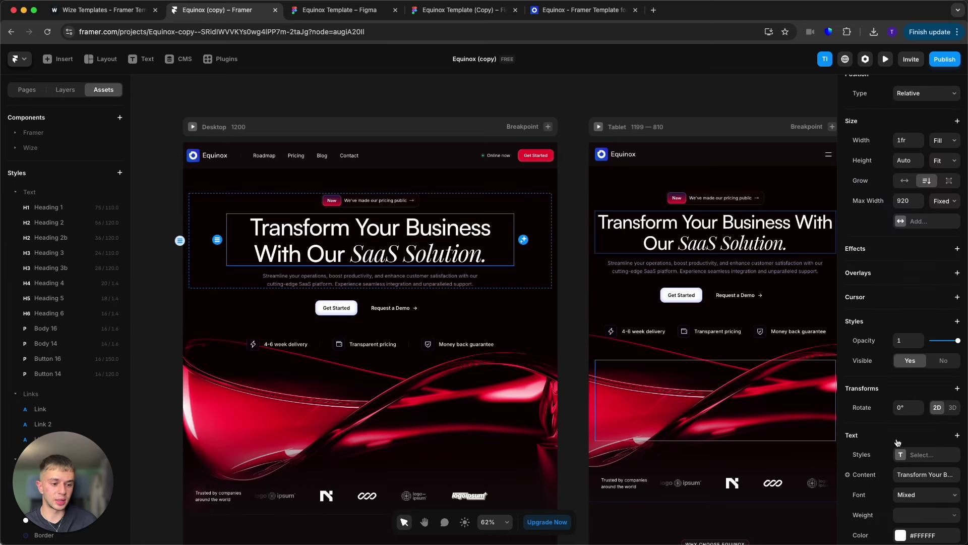
click(929, 460)
click(751, 325)
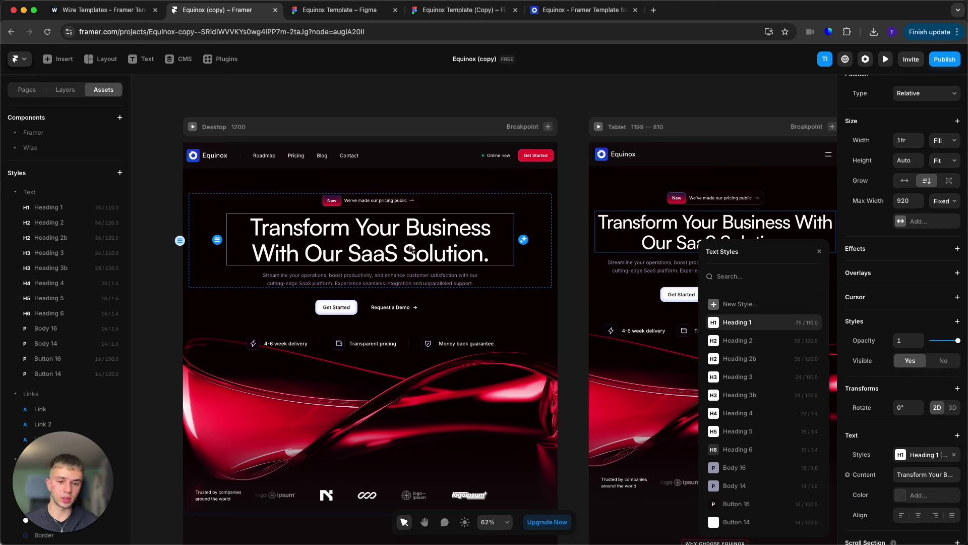
Step: Apply the Heading 2 text style to the "Unlock the Full Potential of Your Business" title and center-align it
scroll(411, 249, down, 5)
click(404, 338)
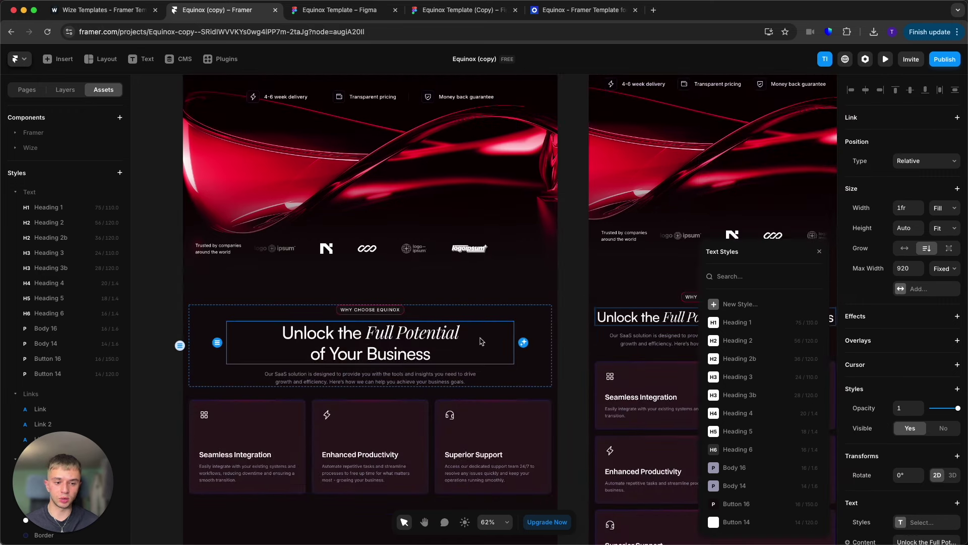
click(741, 341)
scroll(921, 483, down, 5)
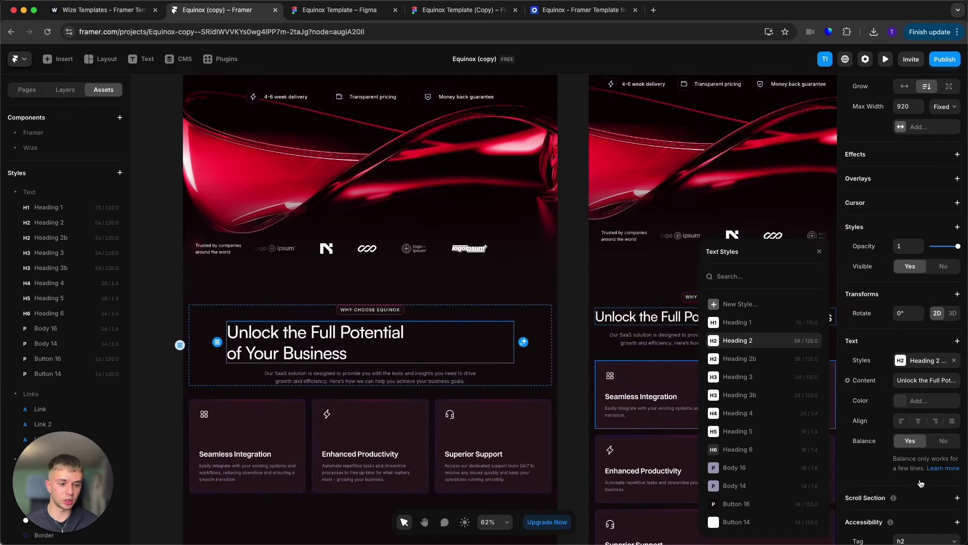
click(918, 421)
Step: Apply the Heading 2 text style to the "Transform Your Workflow" title, center-align it, and clear the selection
scroll(370, 333, down, 5)
click(320, 333)
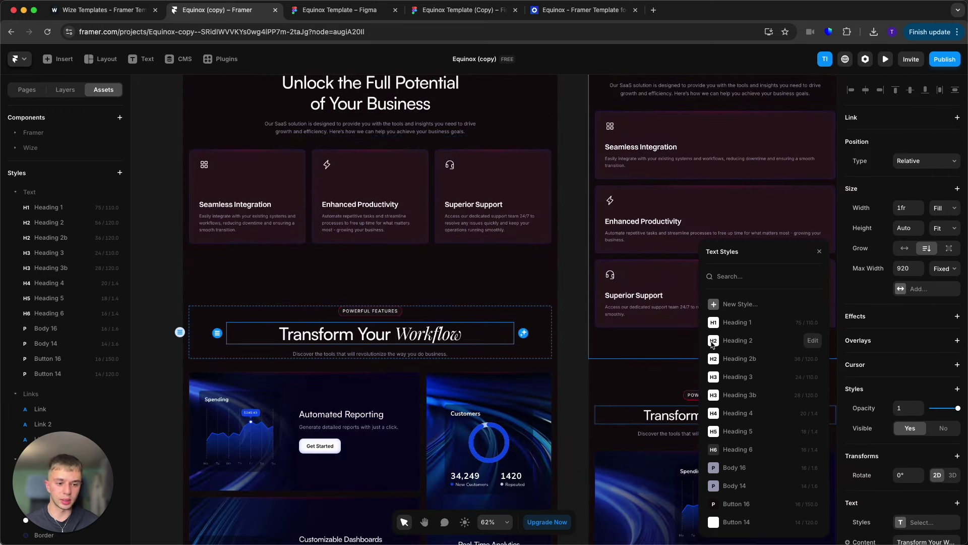
click(742, 341)
scroll(882, 423, down, 5)
click(918, 426)
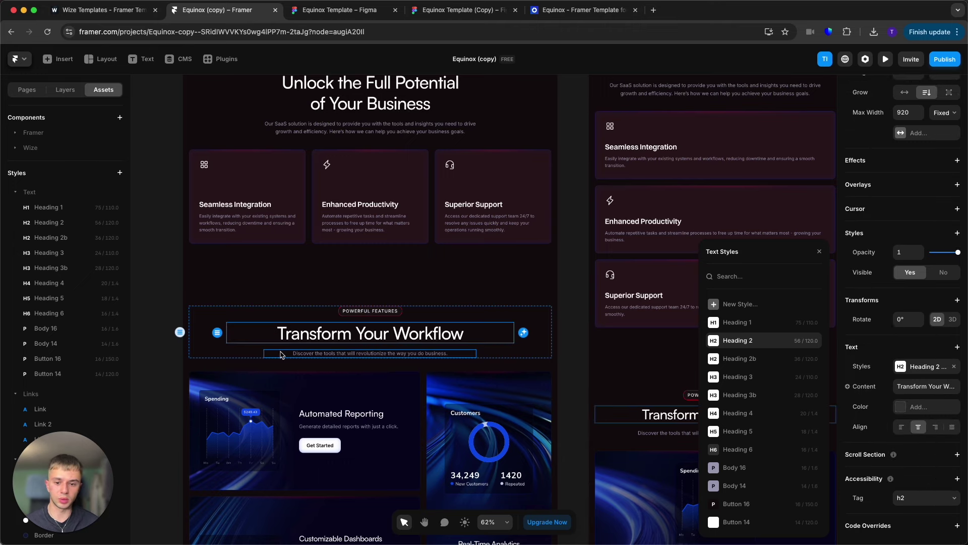
scroll(370, 302, up, 2)
click(147, 242)
Step: Set the font of the Heading 1 text style to Sarina and close the style editor
scroll(147, 242, up, 10)
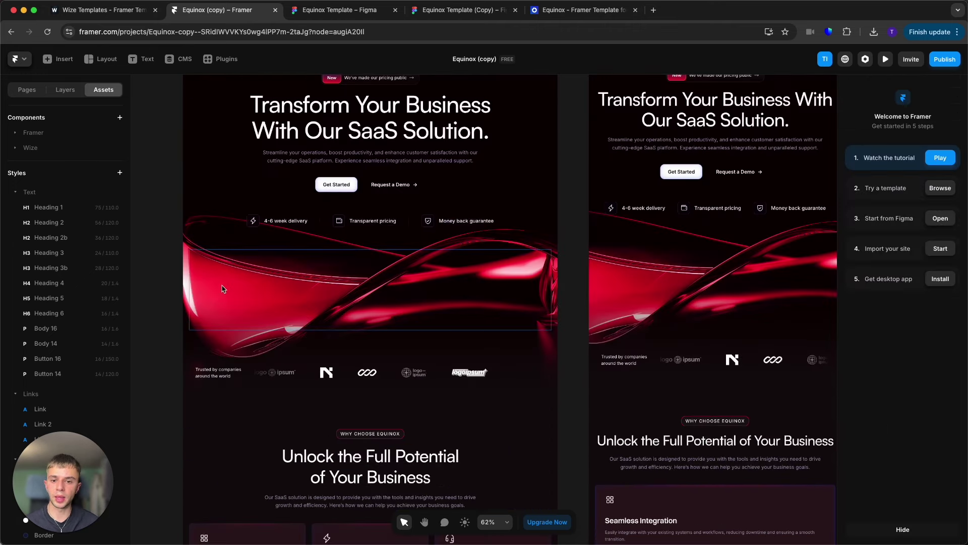
click(77, 207)
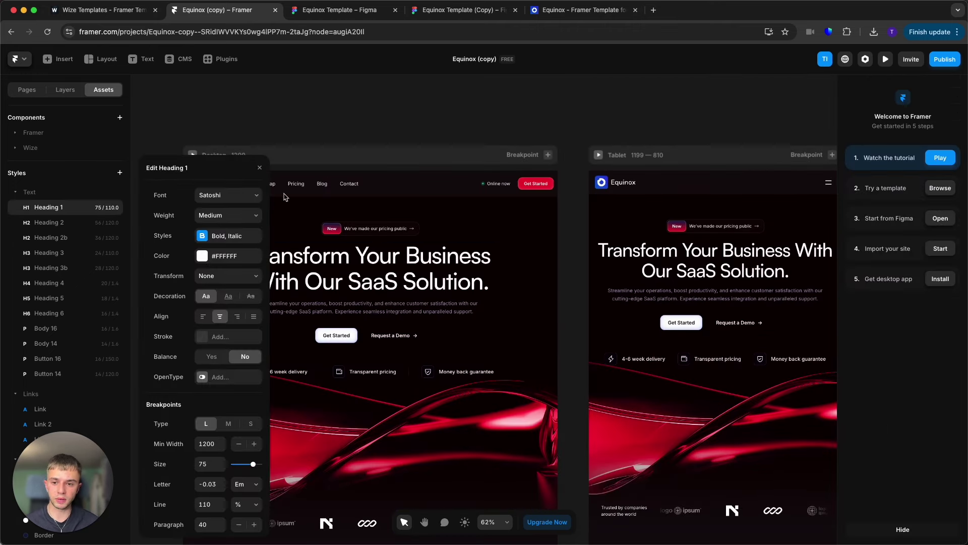
scroll(285, 197, left, 3)
click(229, 200)
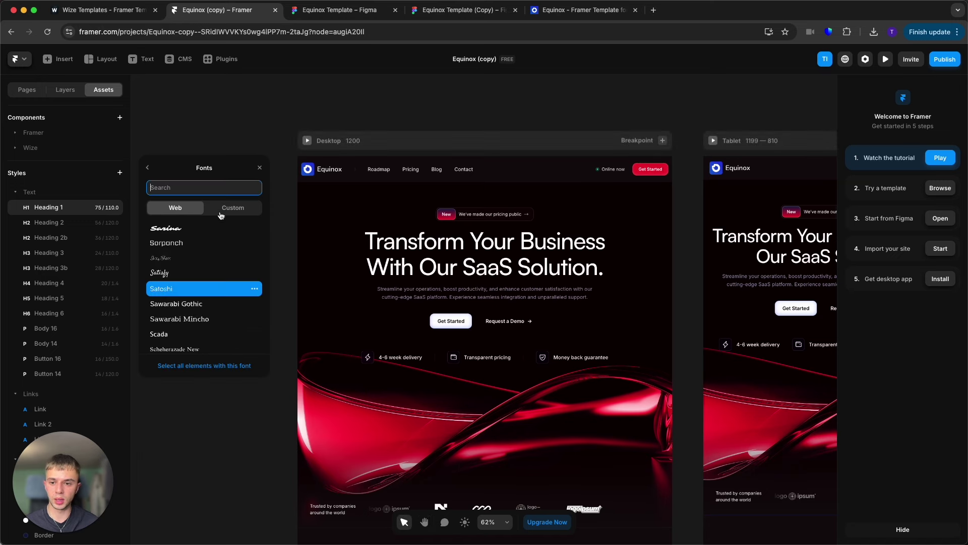
click(206, 233)
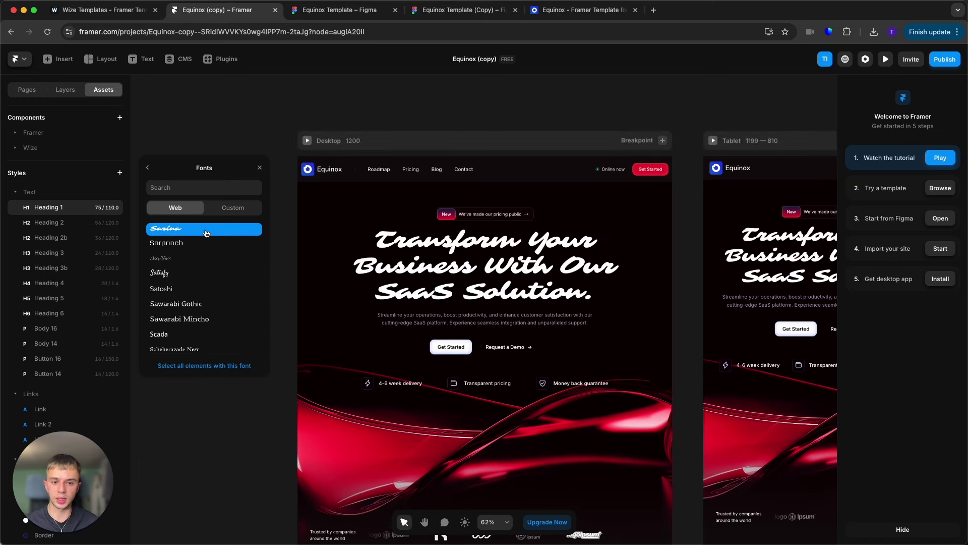
click(271, 165)
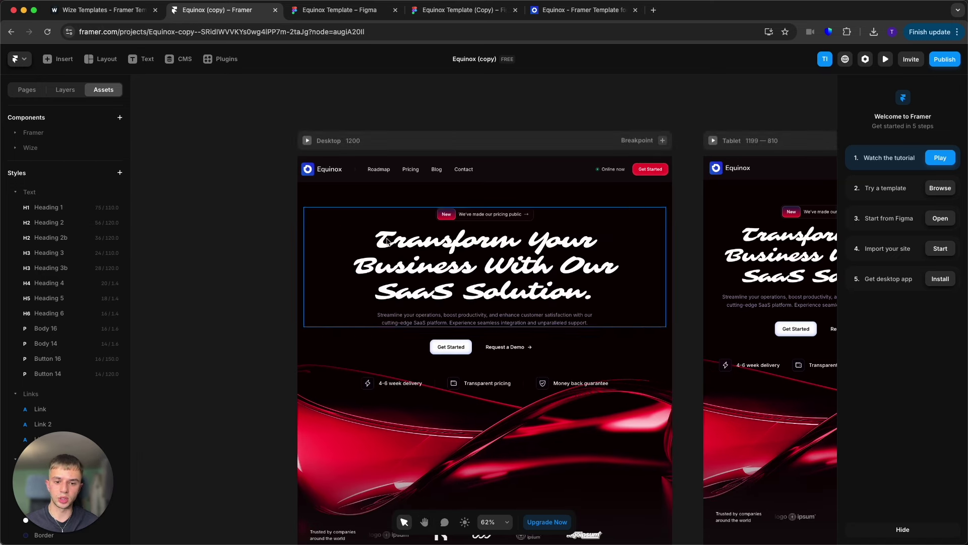
Step: Set the words "Your Business Operations" in the Advanced Capabilities heading to a different sans-serif web font, leaving "Elevate" out of the selection
scroll(396, 313, down, 15)
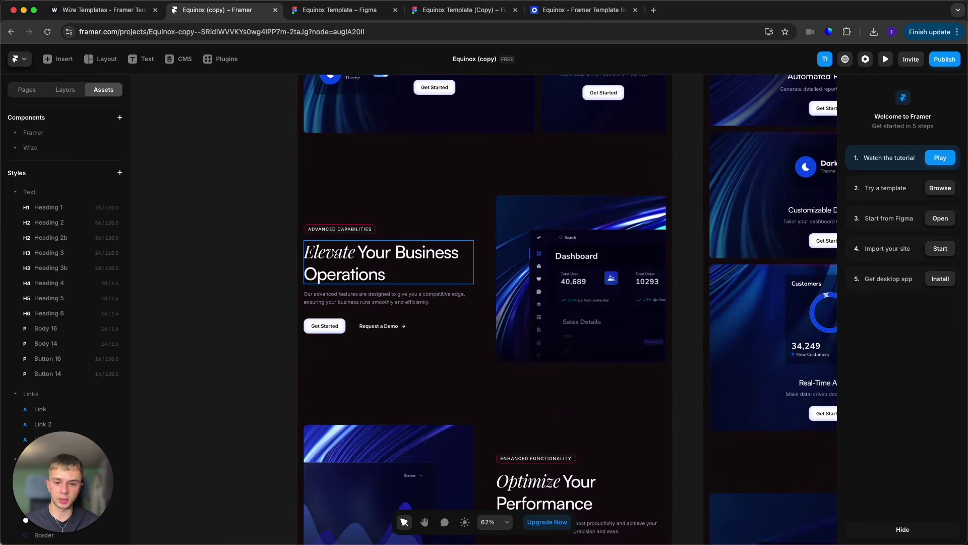
click(333, 252)
double_click(332, 252)
scroll(343, 255, up, 3)
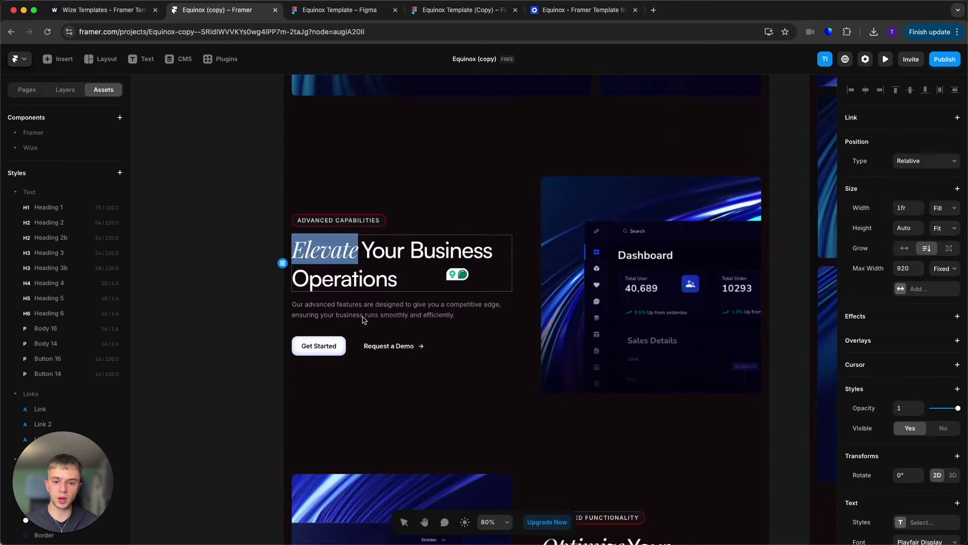
click(360, 250)
key(super+shift+Down)
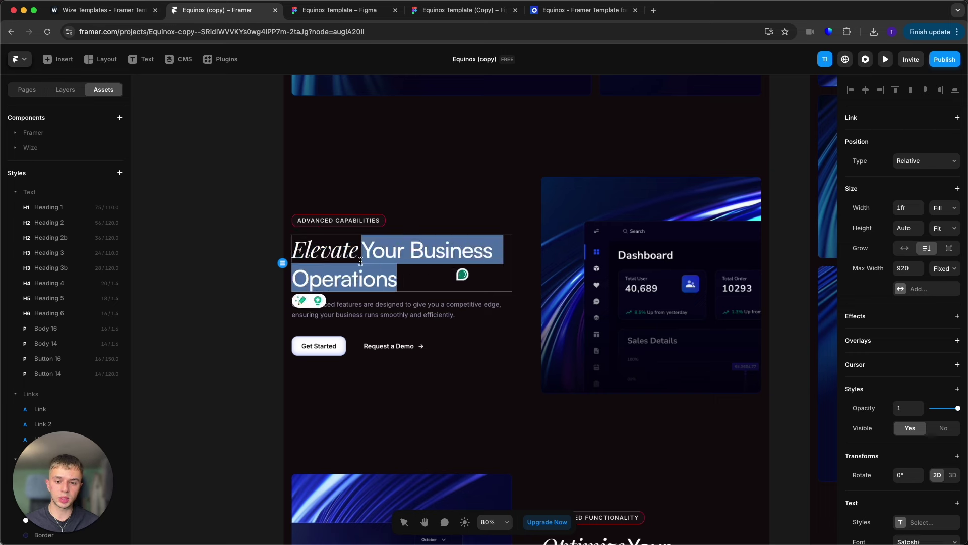
scroll(938, 422, down, 4)
click(914, 376)
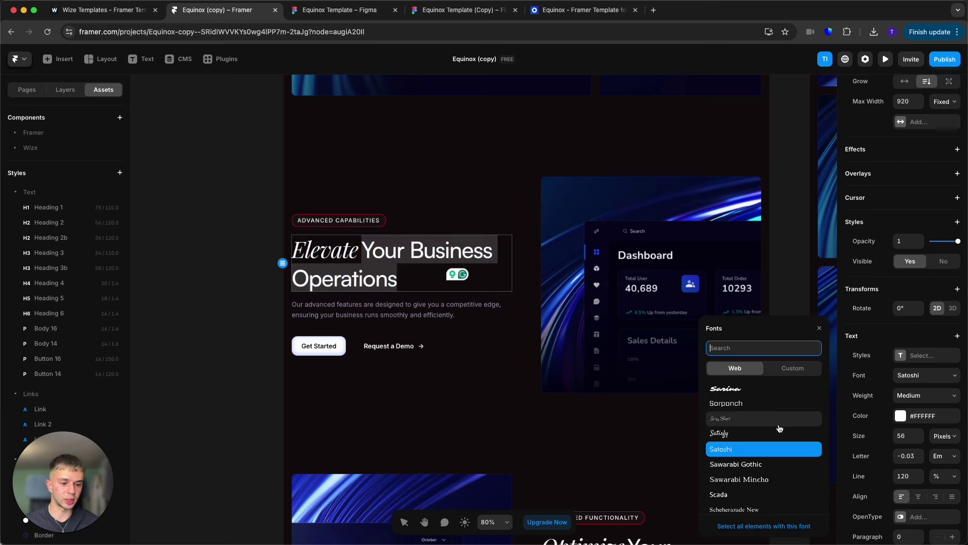
scroll(765, 467, down, 1)
scroll(765, 467, down, 1)
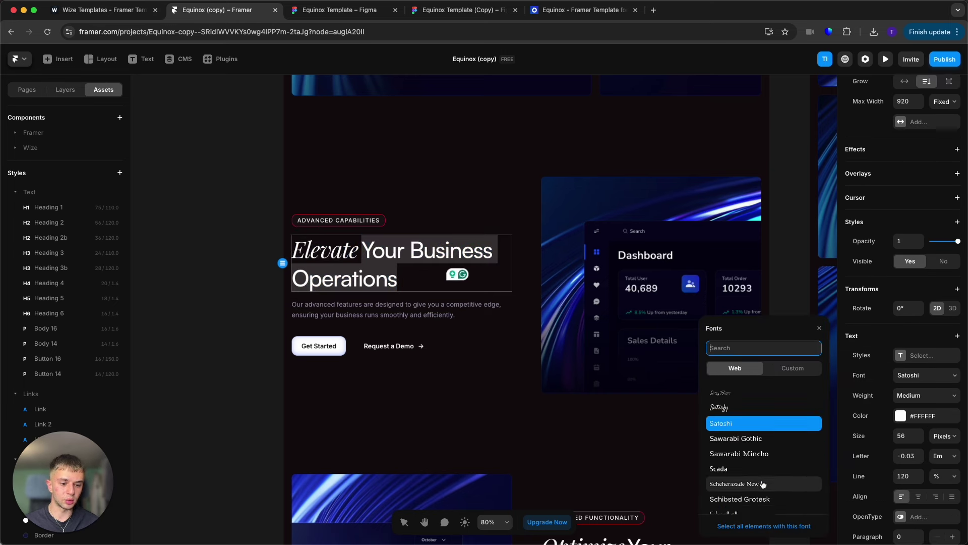
click(762, 486)
click(141, 314)
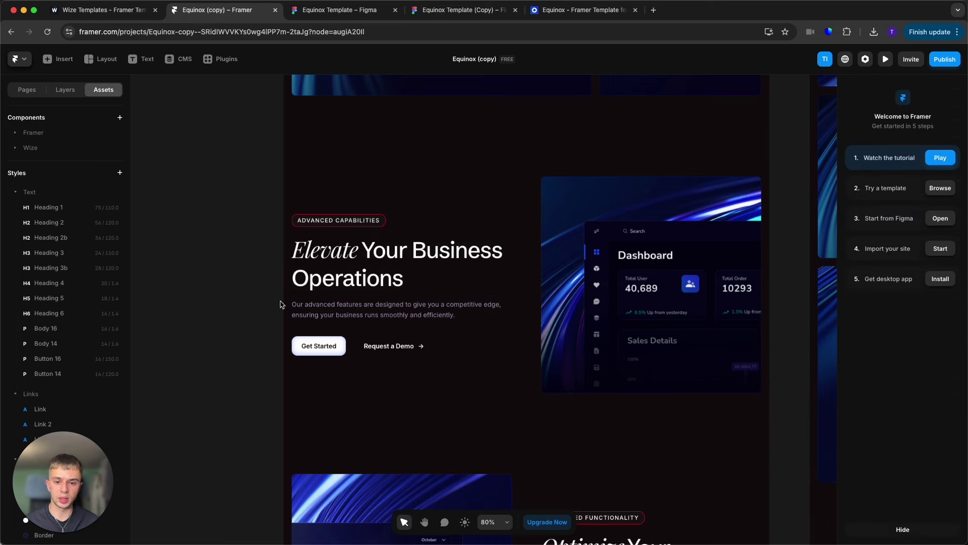
double_click(316, 264)
double_click(334, 255)
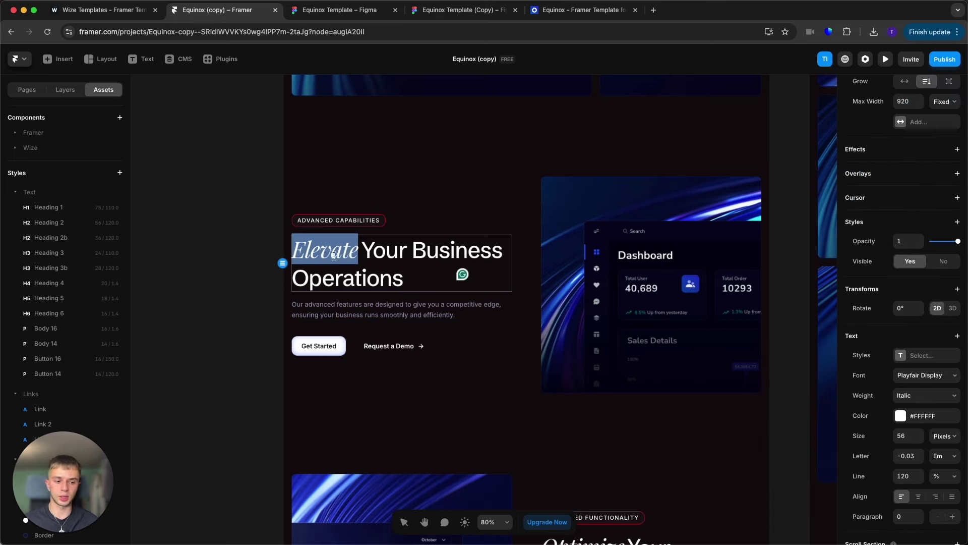
click(928, 379)
text(sat)
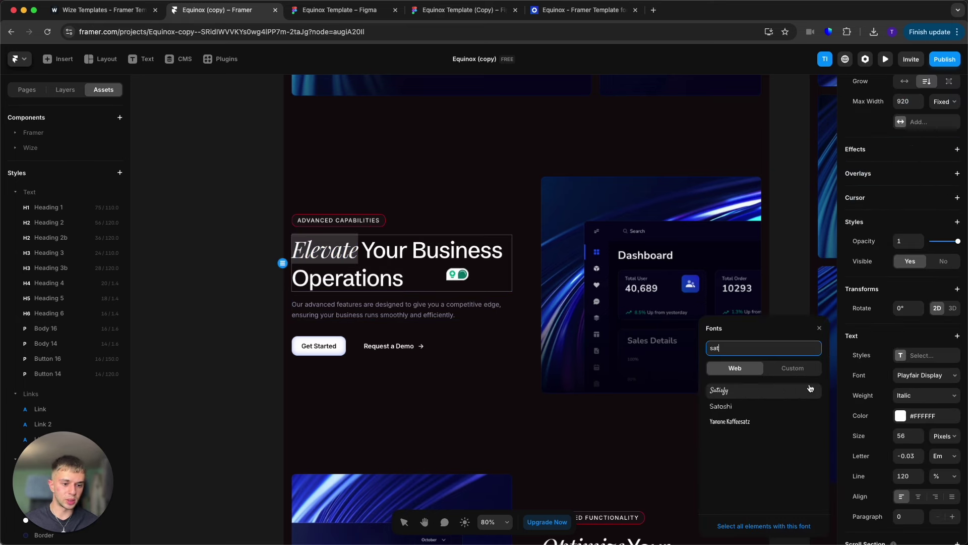
key(super+a)
scroll(500, 334, up, 1)
Step: Check which font the hero title's Heading 1 text style uses
scroll(500, 334, up, 15)
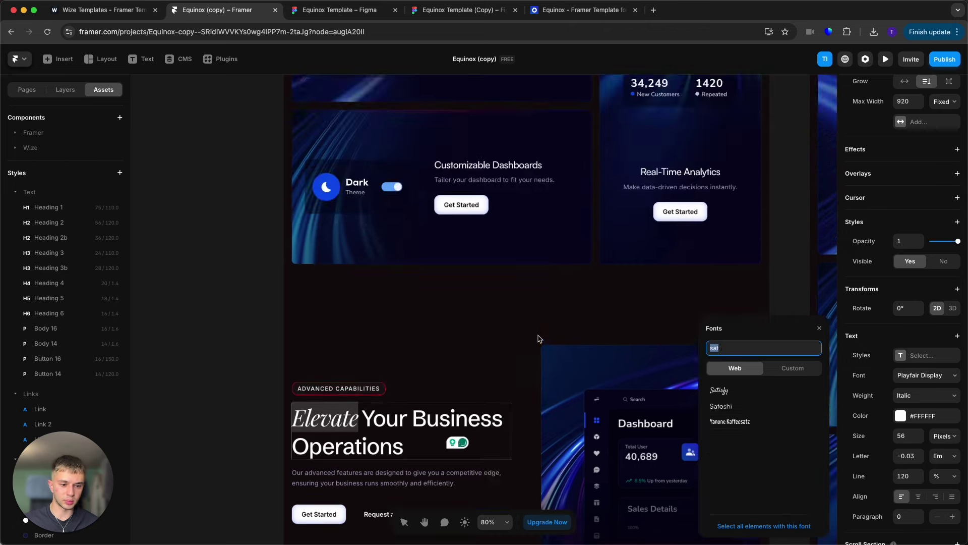
click(534, 228)
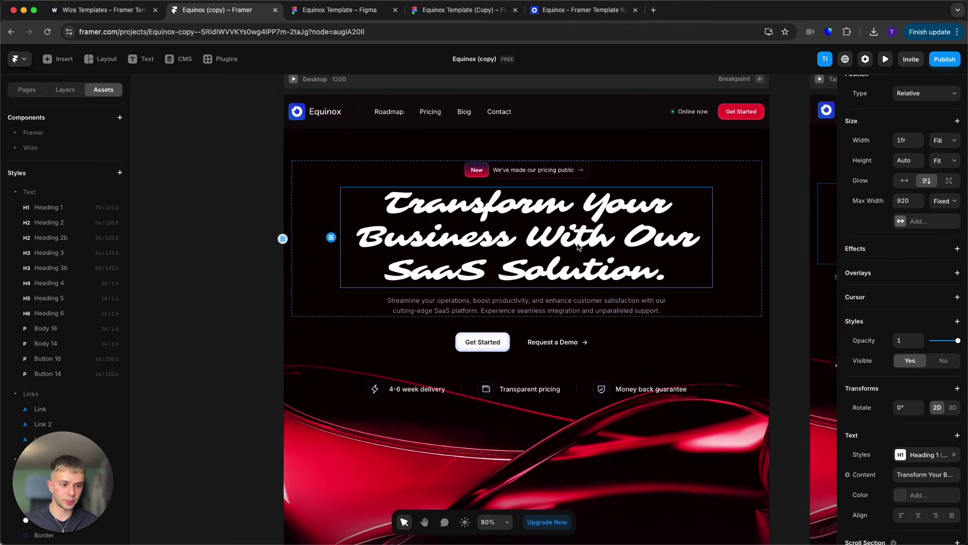
click(951, 461)
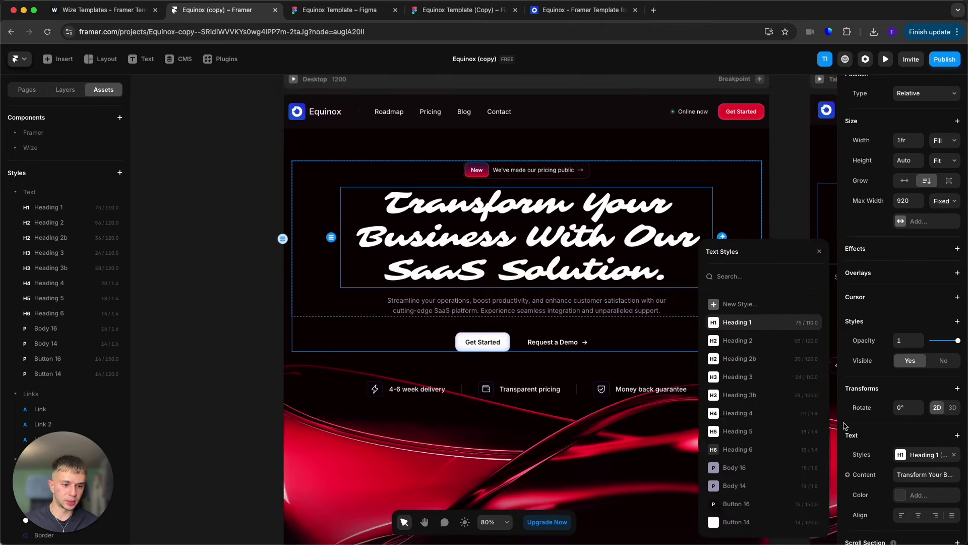
click(805, 257)
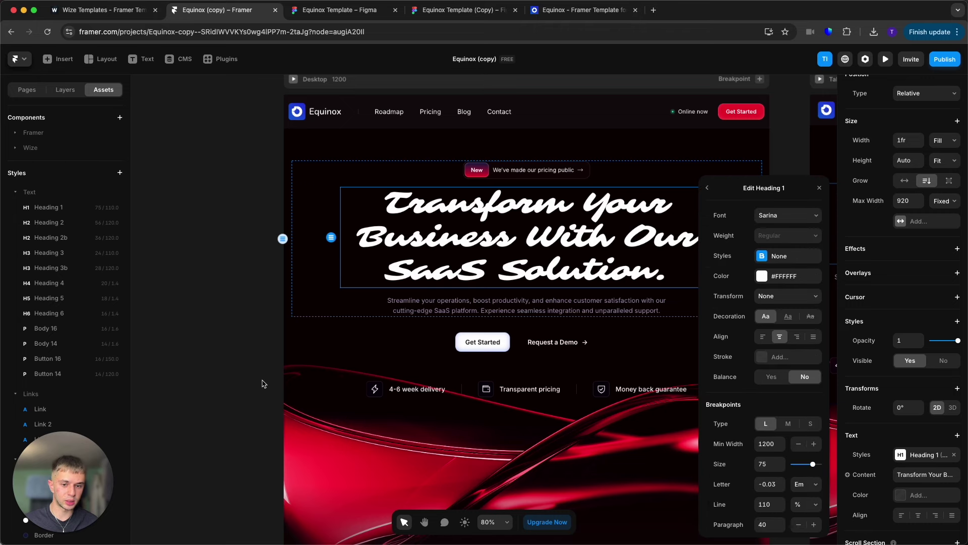
click(262, 383)
Step: Set the font of the word "Elevate" in the Advanced Capabilities heading to Sarina
scroll(283, 396, down, 15)
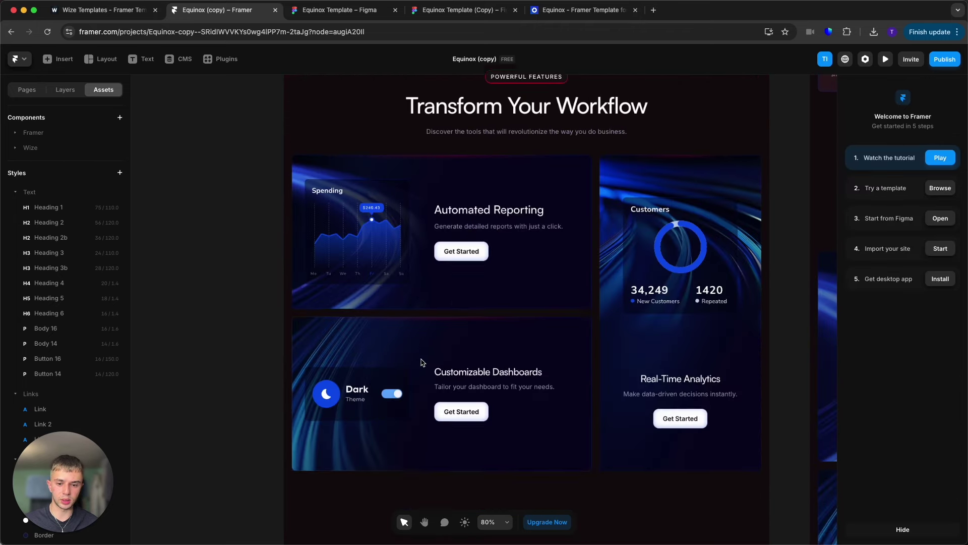
scroll(422, 362, down, 6)
double_click(343, 283)
click(915, 376)
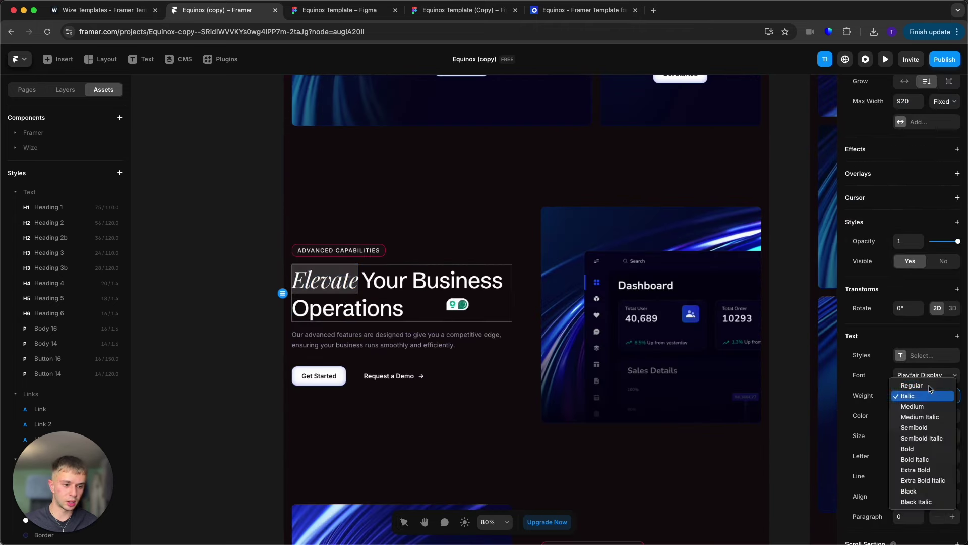
click(914, 380)
text(sarin)
click(741, 400)
key(Escape)
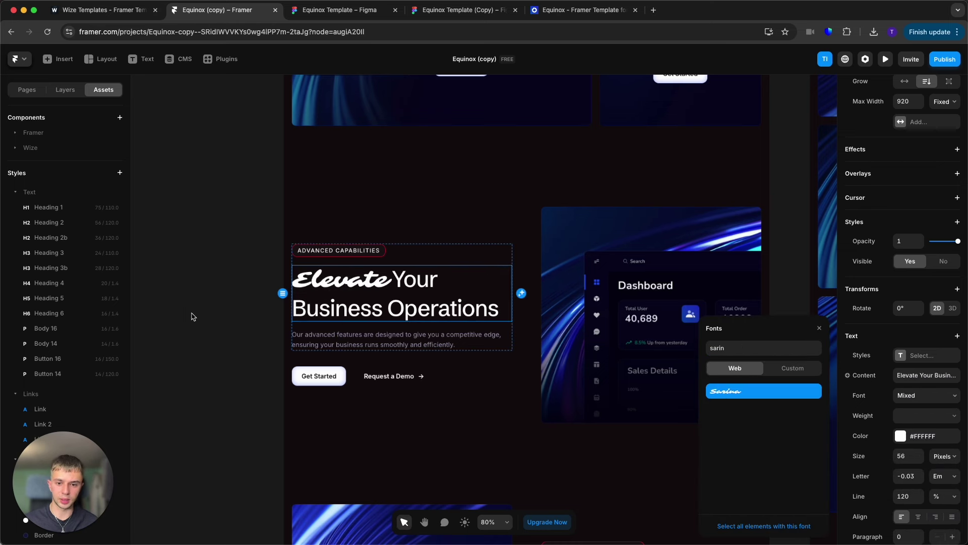
click(190, 315)
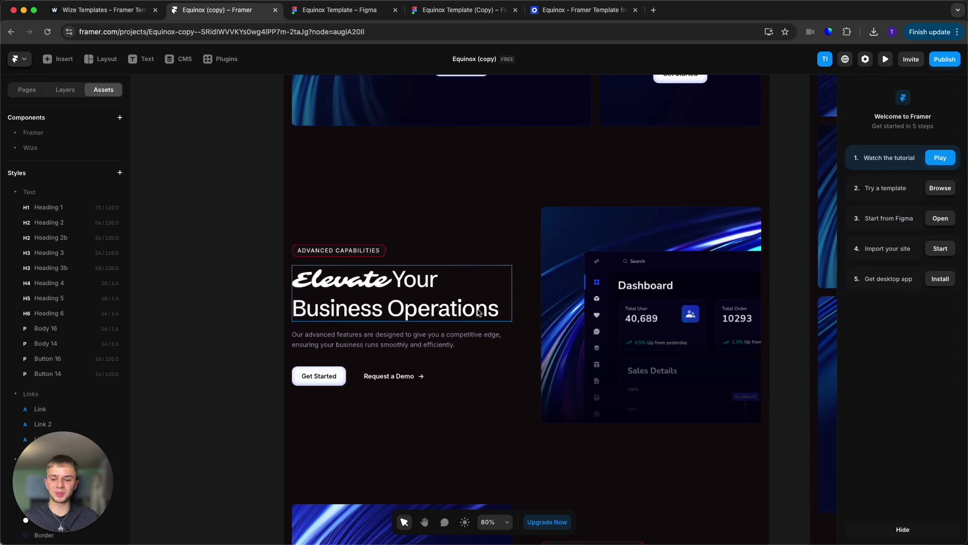
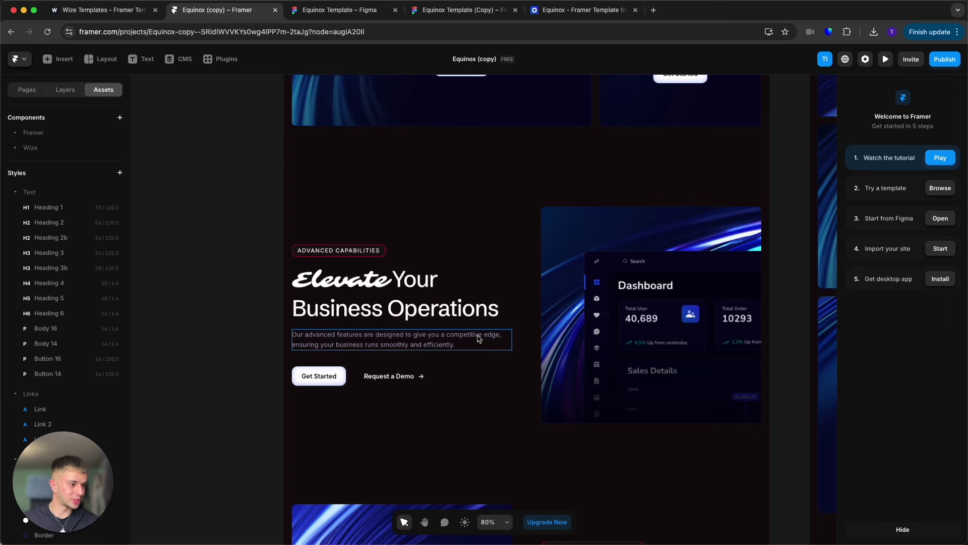
Step: Open the Navigation component above the Desktop hero section for editing
scroll(479, 338, down, 5)
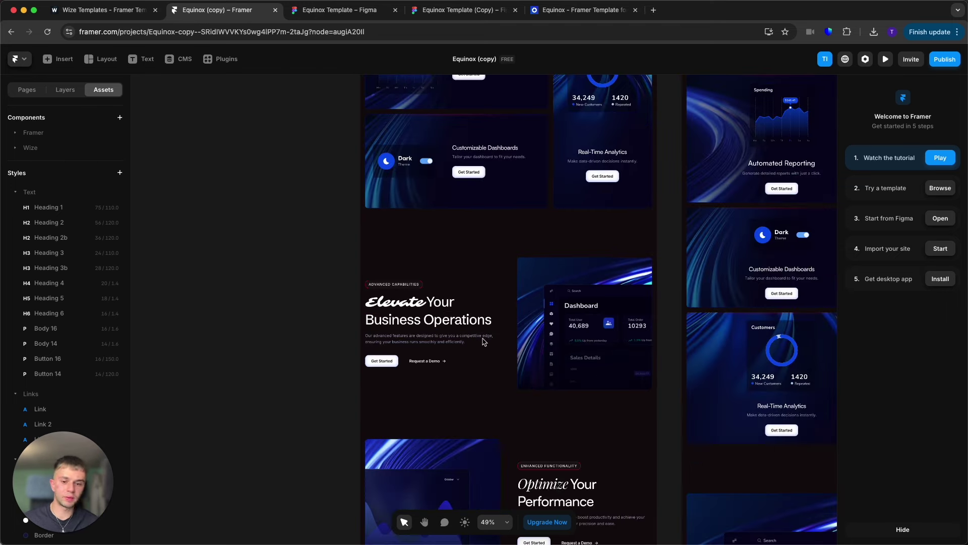
scroll(485, 340, up, 10)
scroll(589, 328, up, 5)
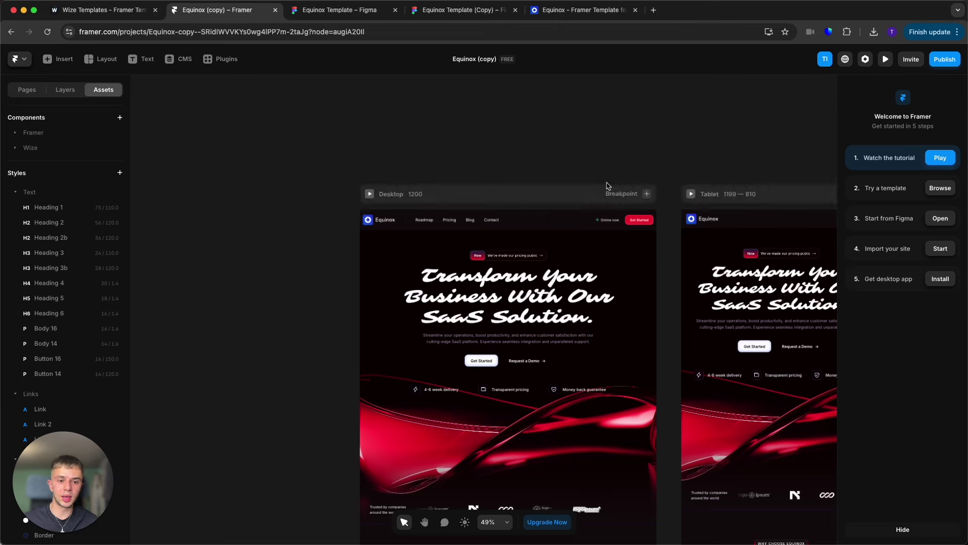
scroll(466, 242, up, 3)
scroll(466, 243, down, 1)
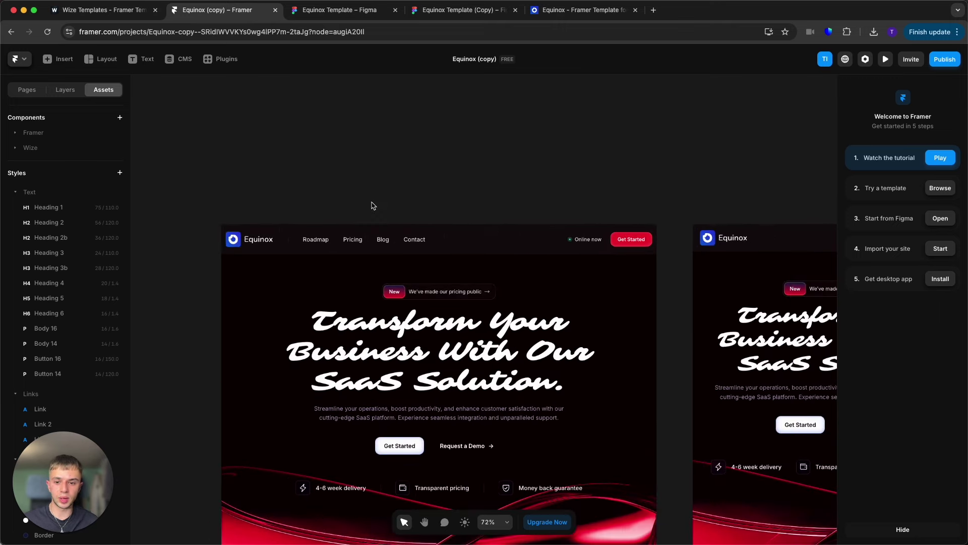
double_click(466, 243)
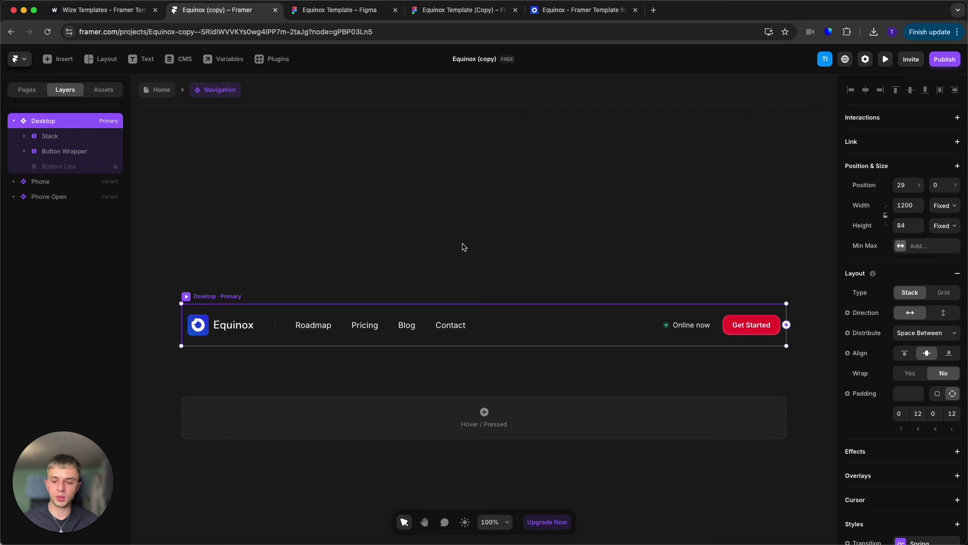
Step: Replace the Equinox logo image in the Desktop navigation with the Walmart logo file PngItem_16634.png
click(222, 332)
key(Escape)
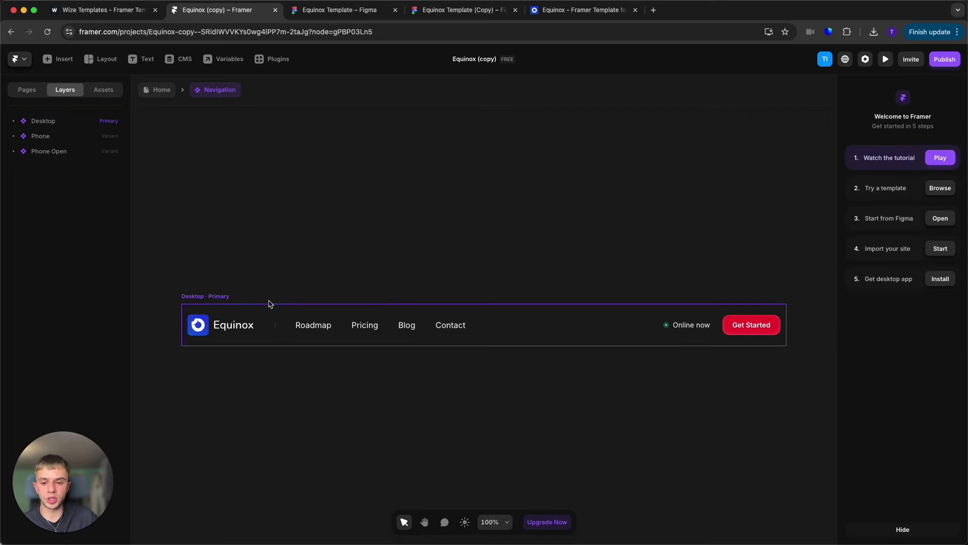
double_click(233, 328)
mouse_move(774, 379)
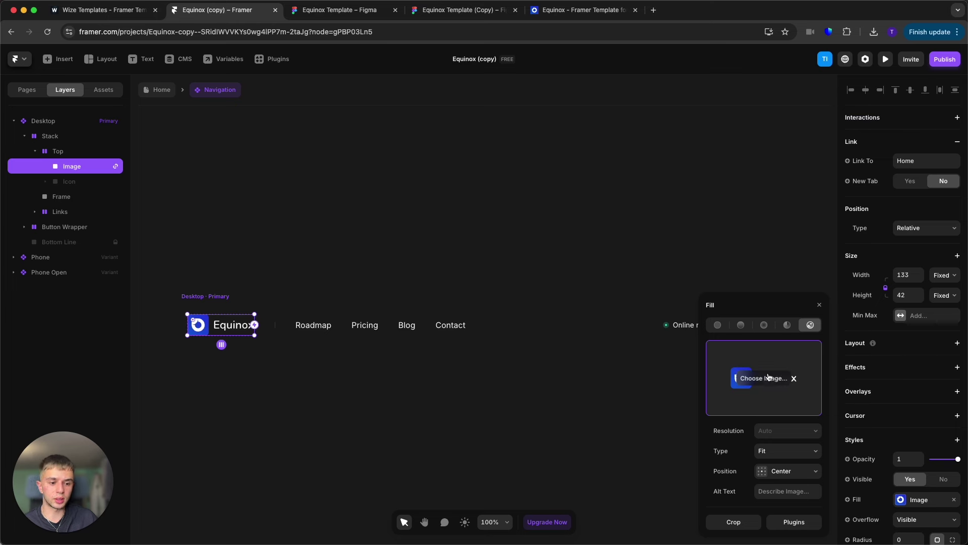
click(772, 381)
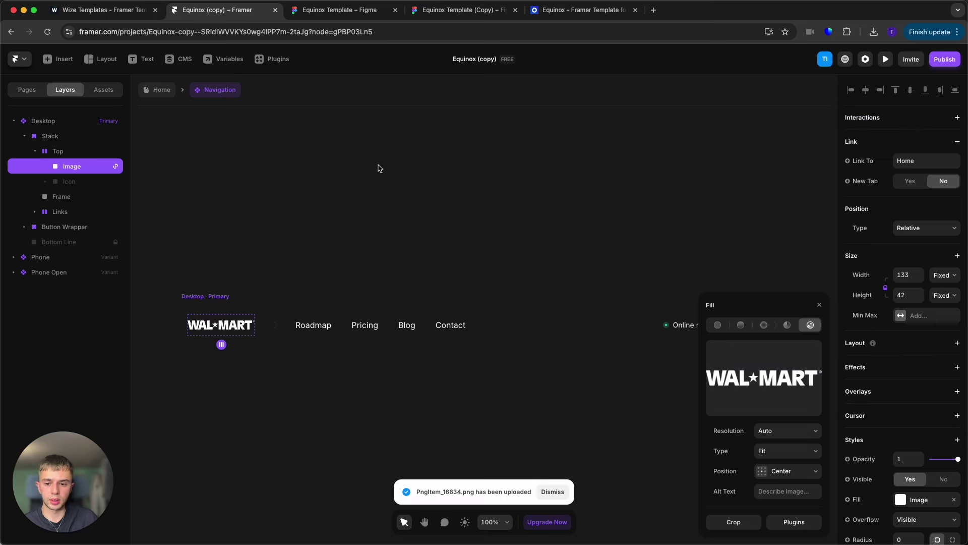
click(422, 214)
Step: Unlock the Walmart logo's aspect ratio in the Desktop navigation and widen it to 149, keeping the height at 42
click(232, 333)
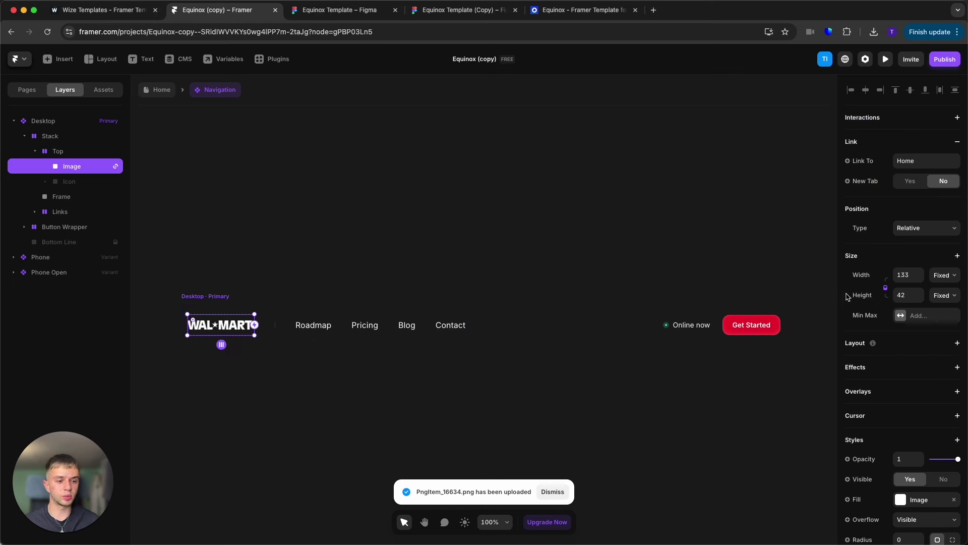
click(886, 291)
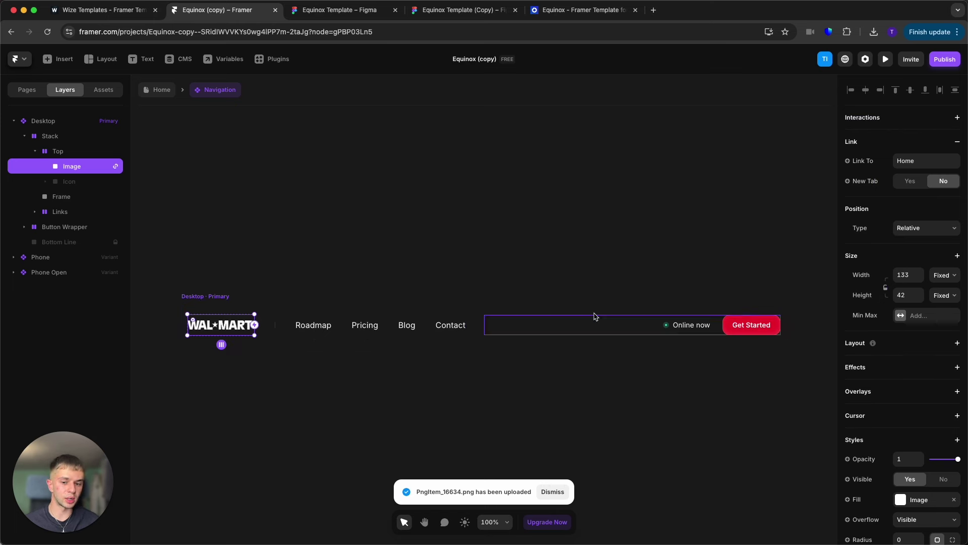
drag(257, 331, 263, 331)
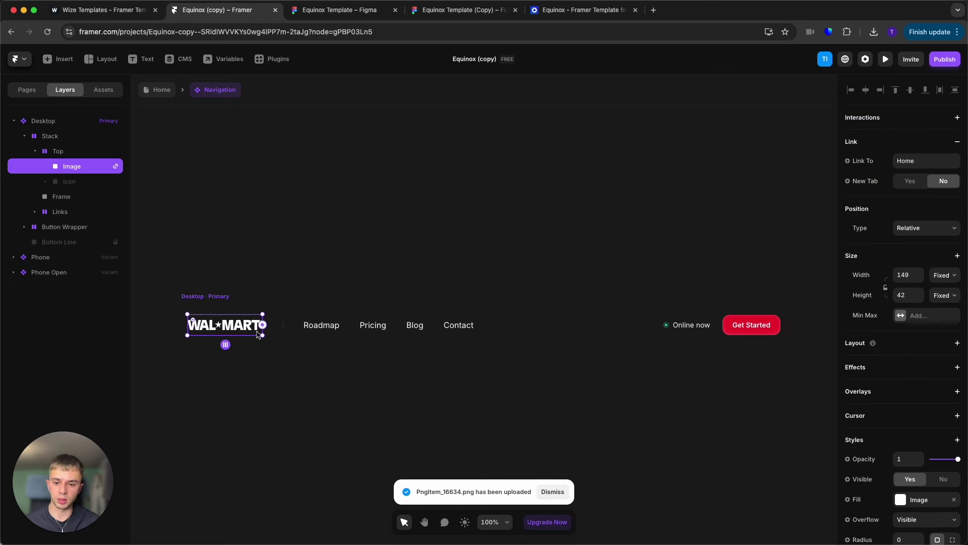
click(234, 357)
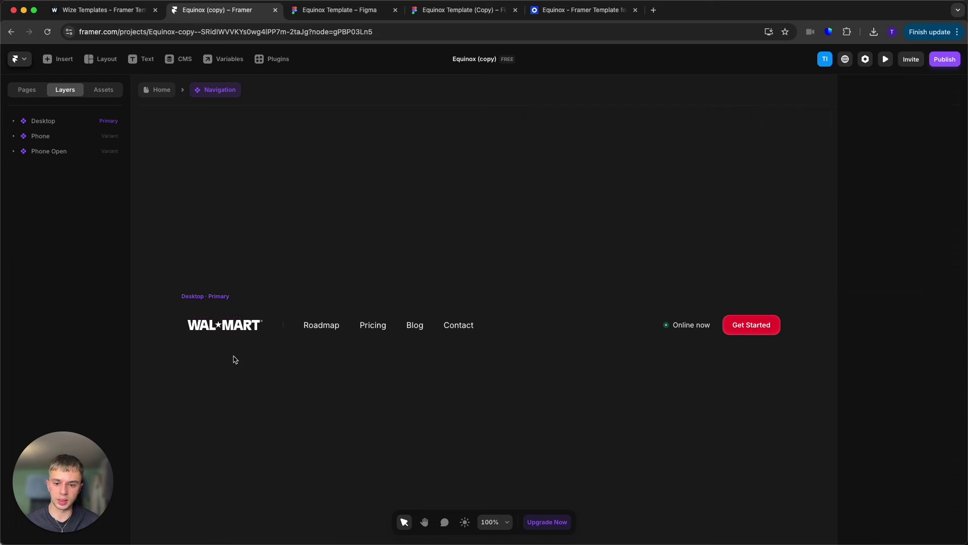
Step: Check the replaced logo in the Phone variants and inspect the Contact link and Button Wrapper in the Desktop variant
scroll(236, 357, down, 3)
scroll(608, 369, right, 5)
key(h)
drag(511, 357, 655, 362)
key(v)
scroll(348, 335, up, 1)
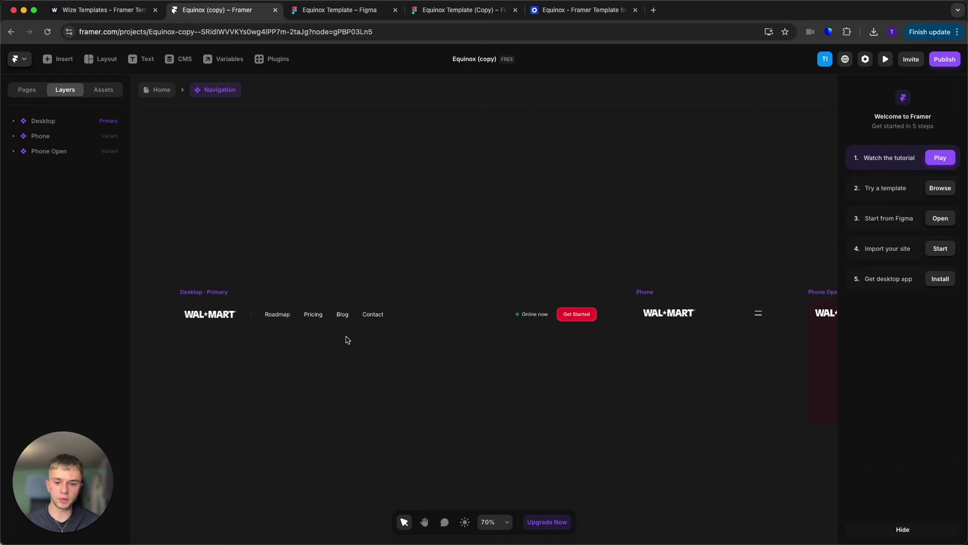
click(371, 319)
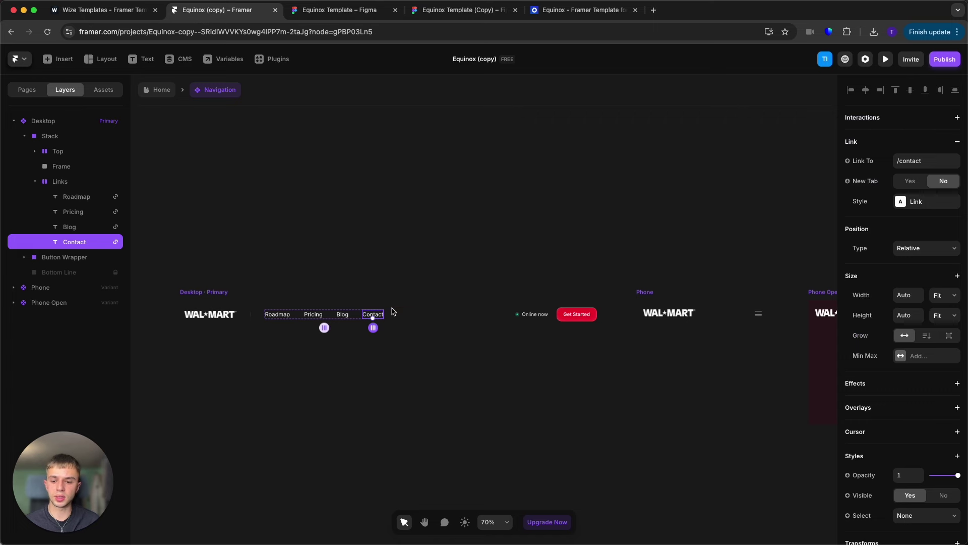
click(439, 313)
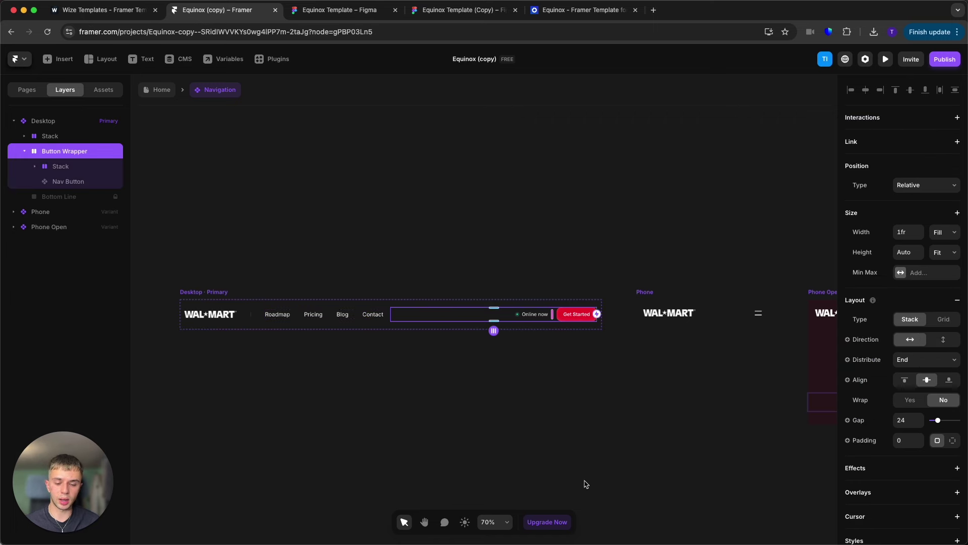
Step: Duplicate the Contact link in the Desktop navigation and change the copy's wording to "Text"
click(372, 315)
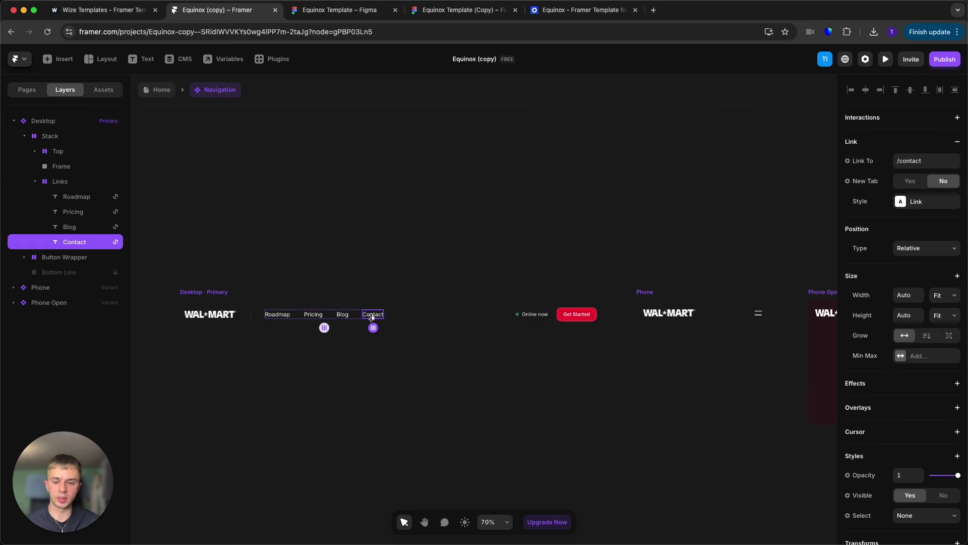
key(ctrl+d)
click(432, 261)
click(408, 314)
double_click(405, 313)
text(Text)
key(Escape)
Step: Link the new "Text" navigation item to the /roadmap page
click(920, 143)
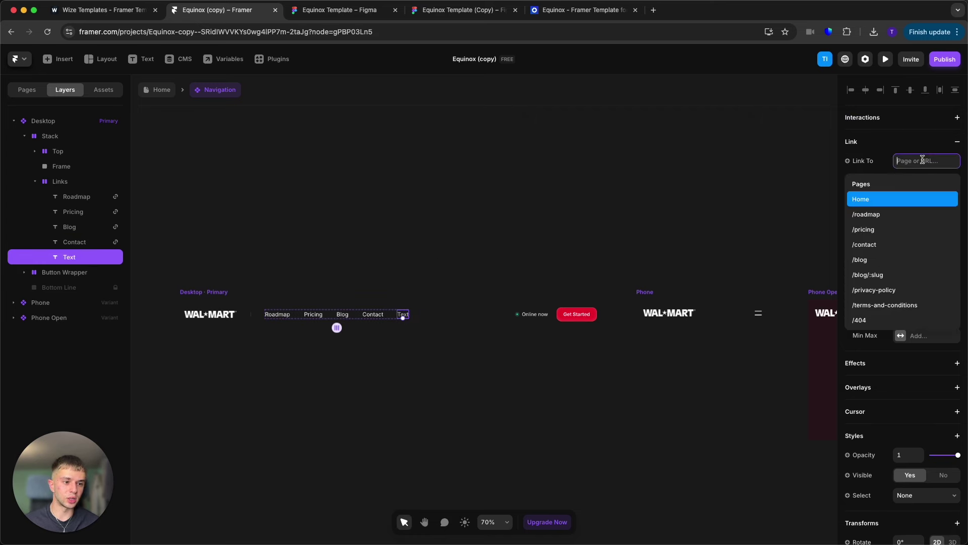
click(867, 212)
click(417, 202)
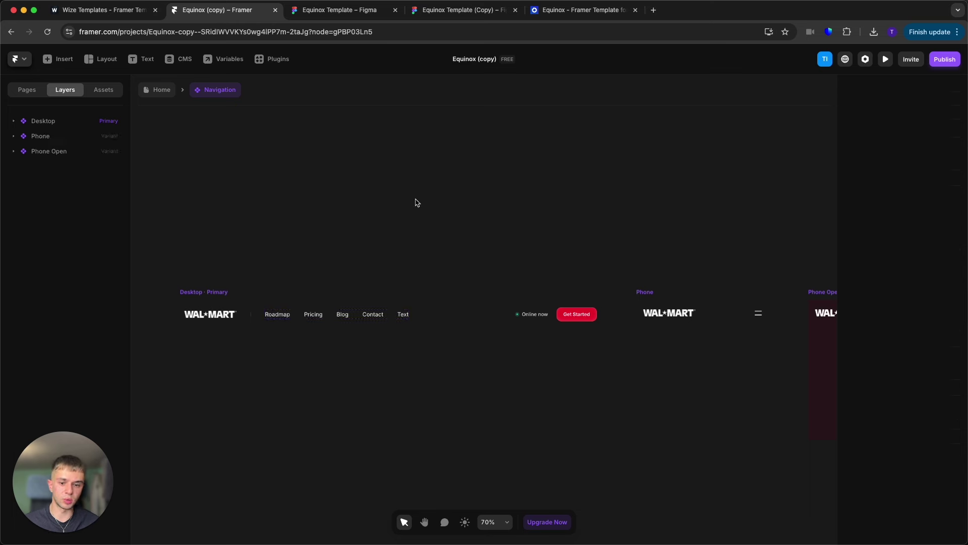
Step: Delete the added "Text" item from the Desktop navigation and check where the Blog and Contact items link
click(403, 317)
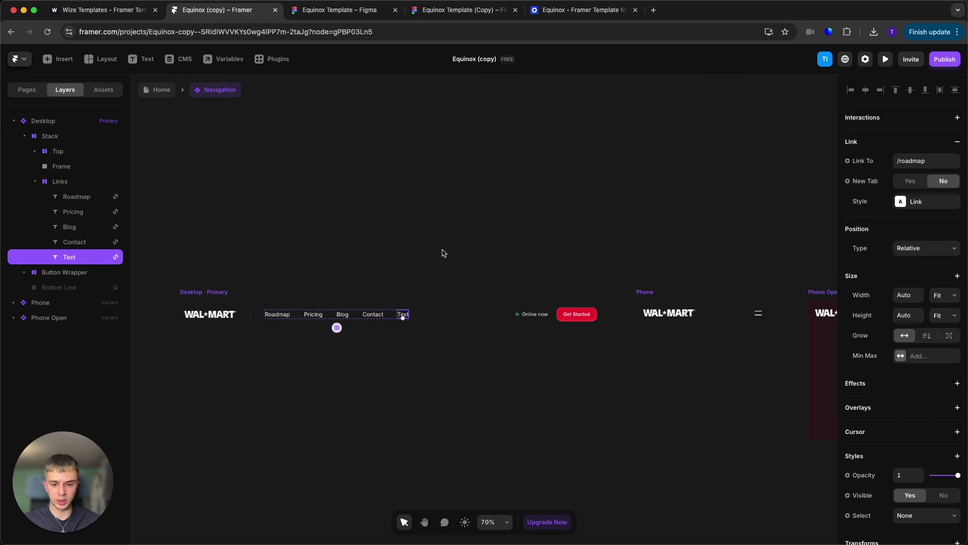
key(Delete)
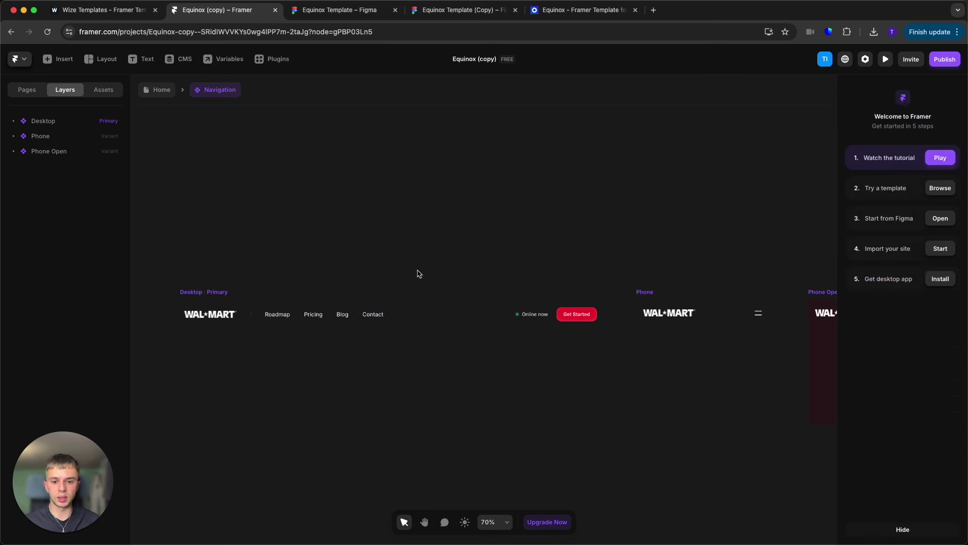
click(343, 315)
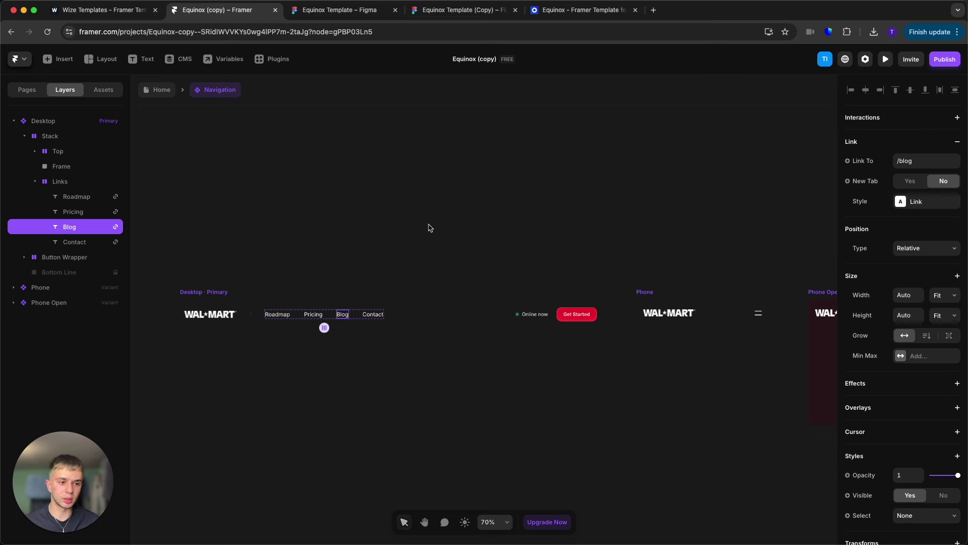
click(376, 316)
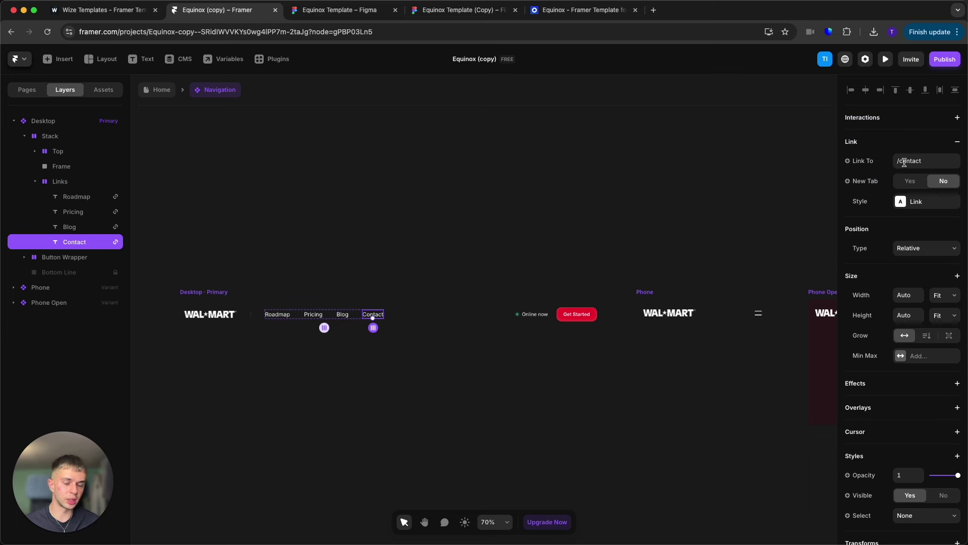
Step: Return to the Home page and open the Client Logos component below the hero section for editing
click(157, 91)
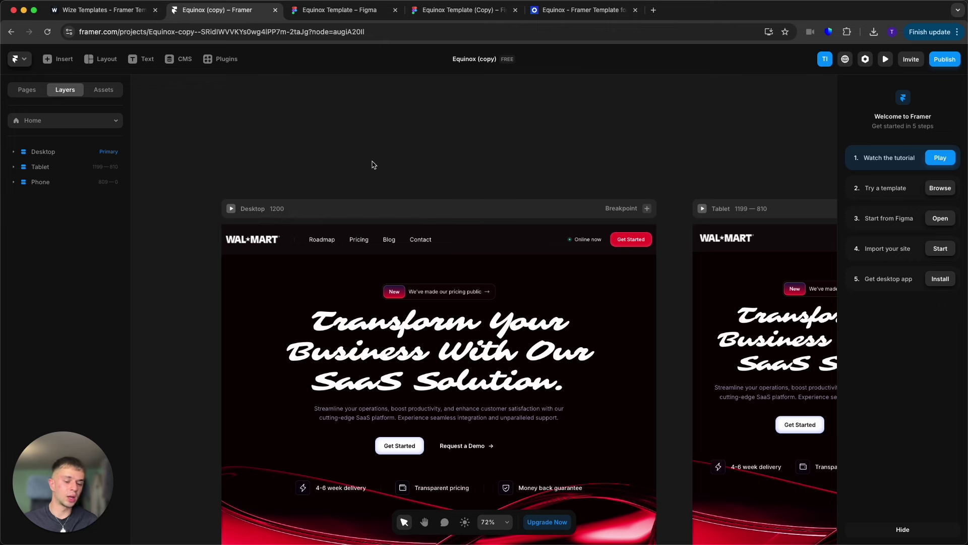
scroll(404, 252, down, 6)
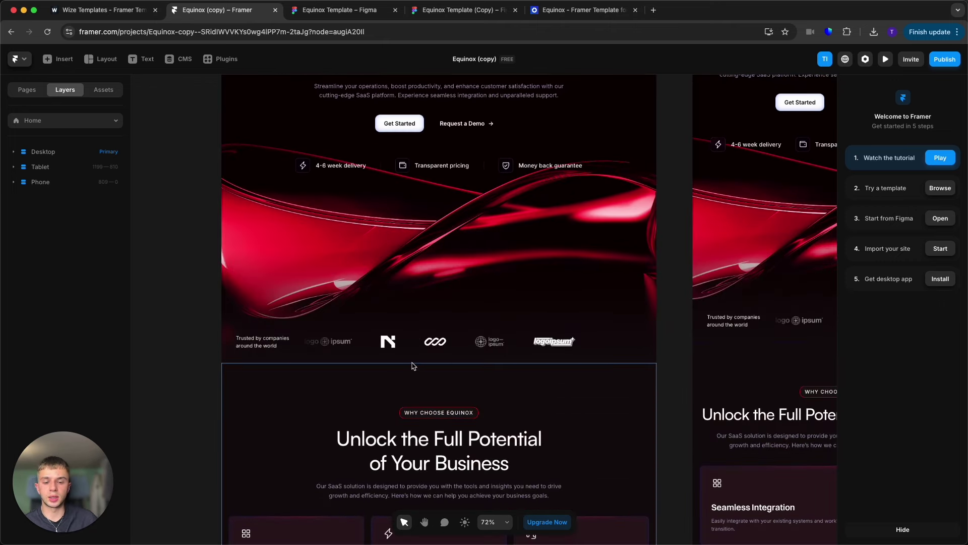
double_click(419, 343)
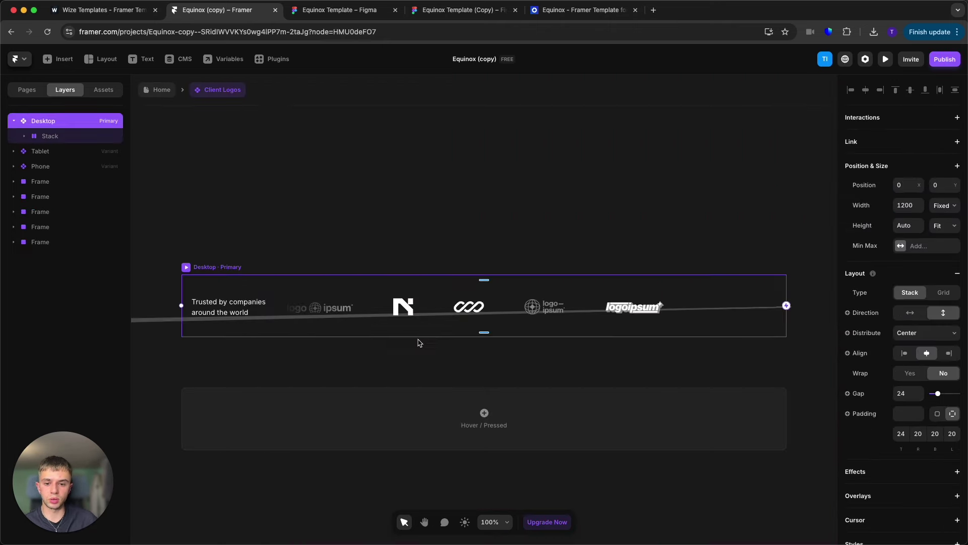
Step: Select the Ticker in the Desktop variant and preview how its client logos scroll
click(555, 305)
scroll(557, 302, down, 4)
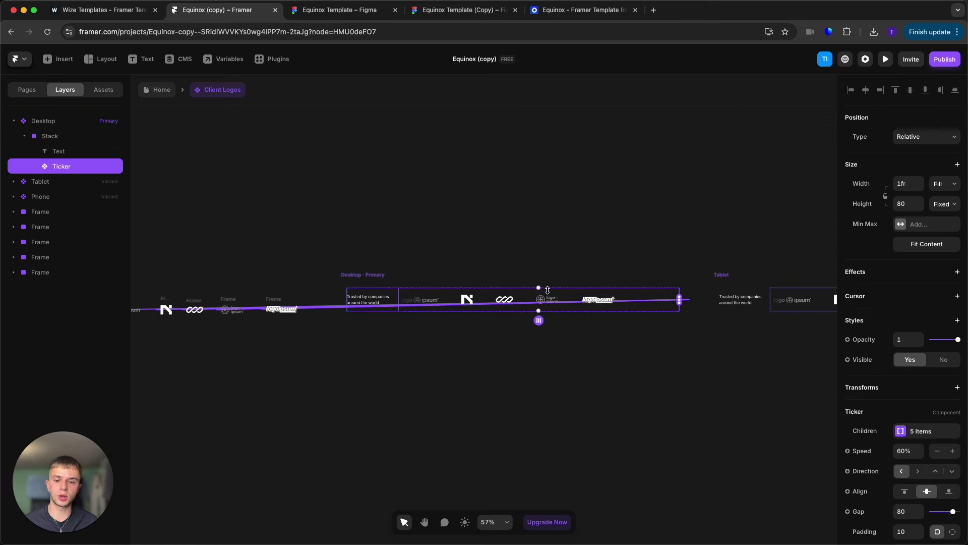
scroll(544, 295, down, 1)
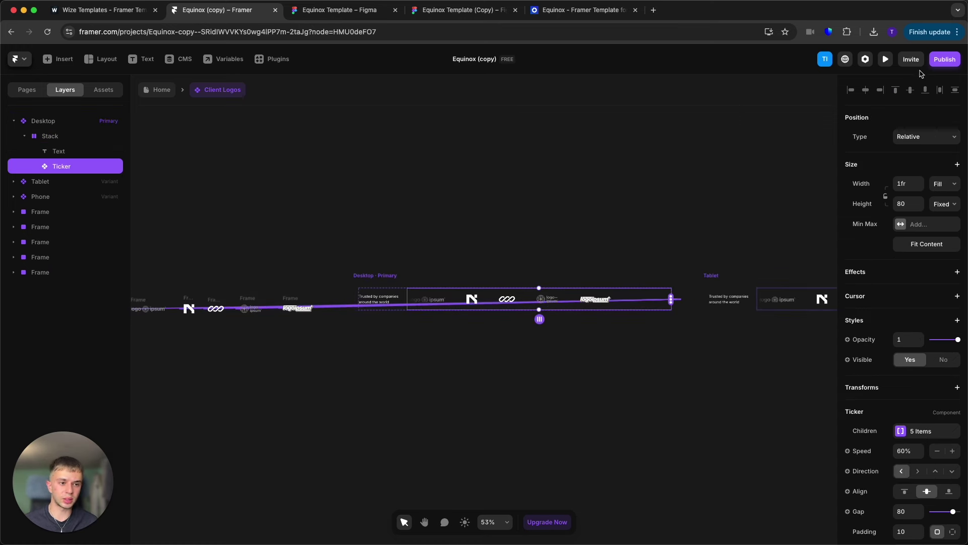
click(886, 59)
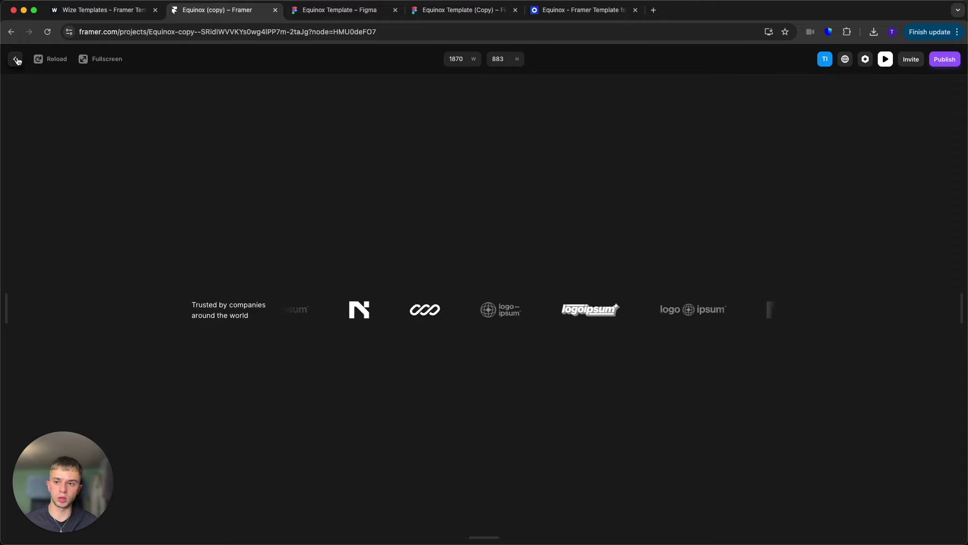
click(16, 59)
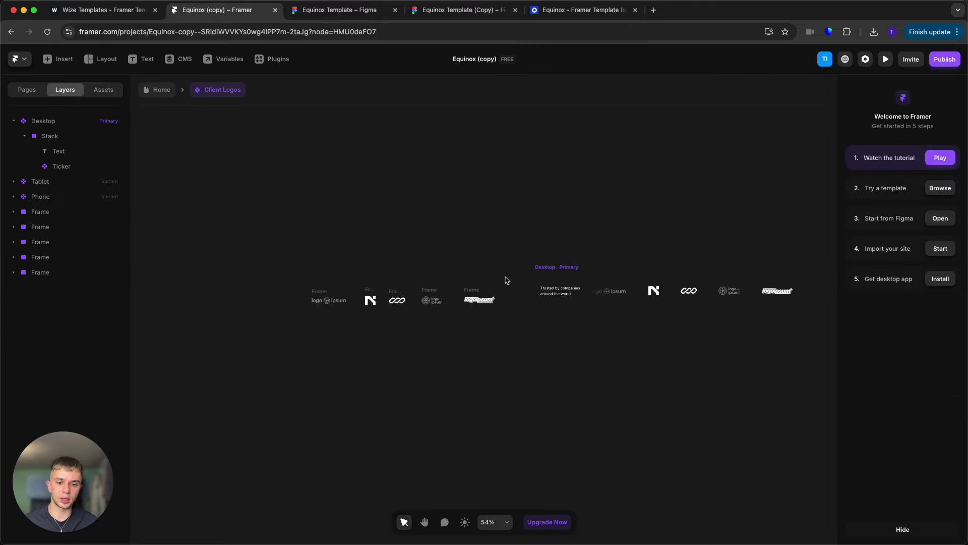
Step: Add the Walmart image PngItem_16634.png to an empty area of the Client Logos component canvas
click(672, 298)
mouse_move(246, 216)
mouse_down()
mouse_move(510, 341)
mouse_move(236, 202)
mouse_up()
click(506, 346)
click(431, 213)
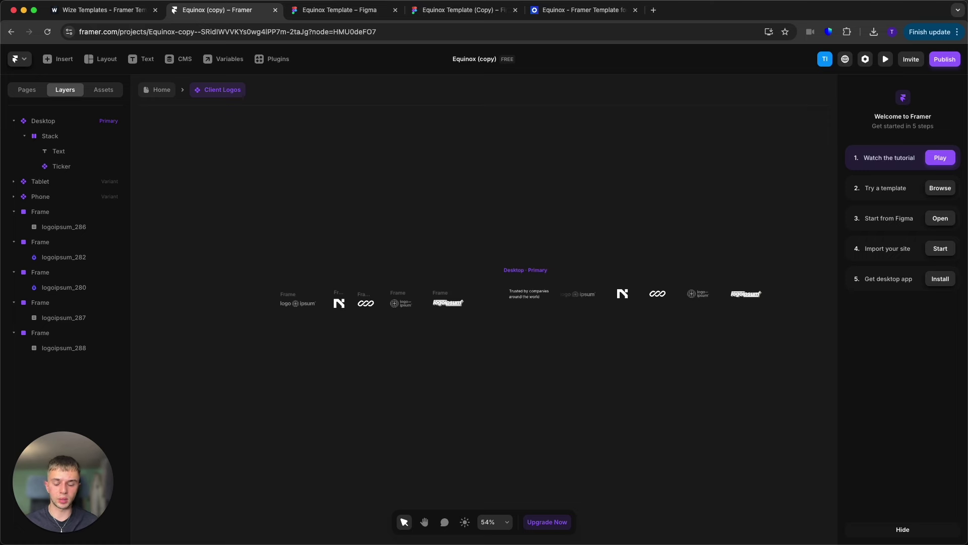
key(super+v)
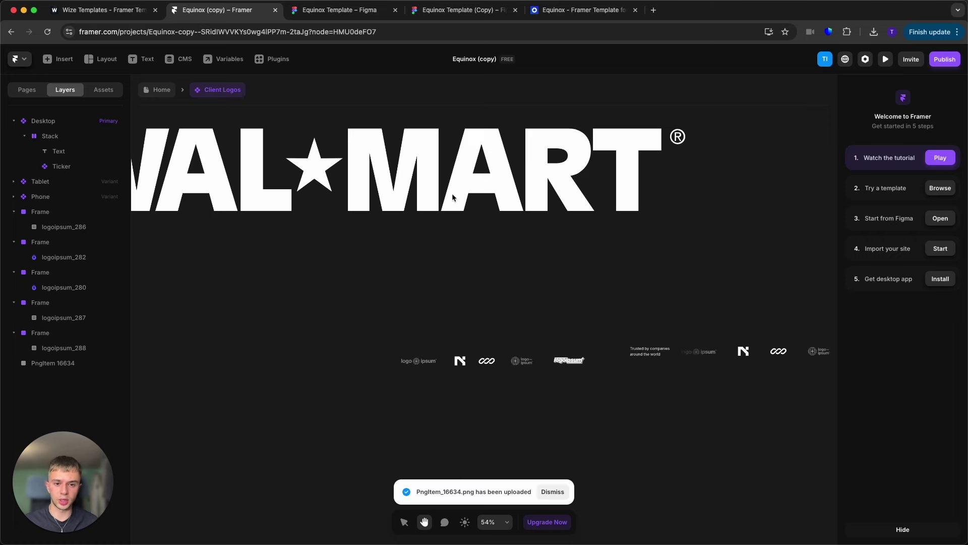
Step: Scale the Walmart image down to 134 by 18 and place it in line beside the first client logo frame
drag(687, 194, 364, 169)
drag(274, 143, 506, 248)
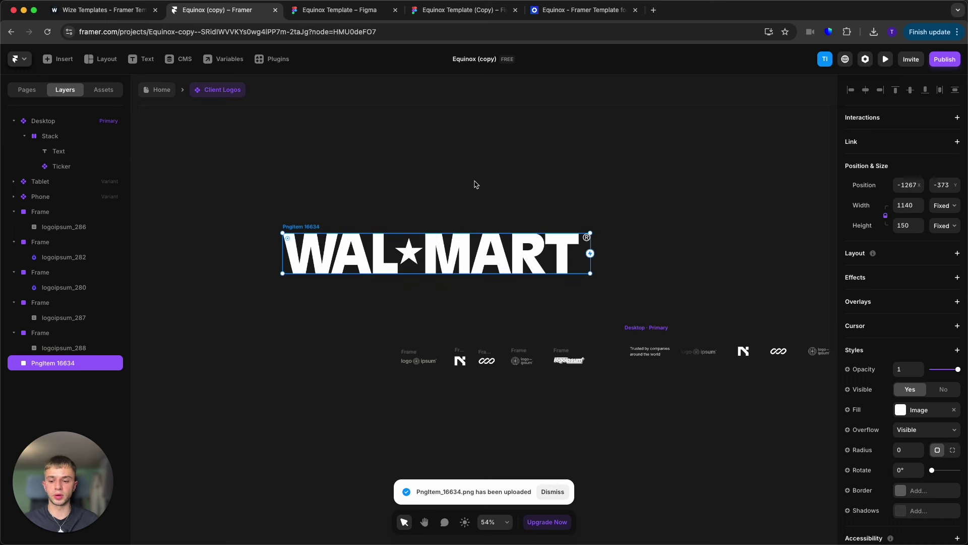
drag(489, 248, 284, 358)
scroll(400, 304, left, 5)
drag(224, 356, 497, 370)
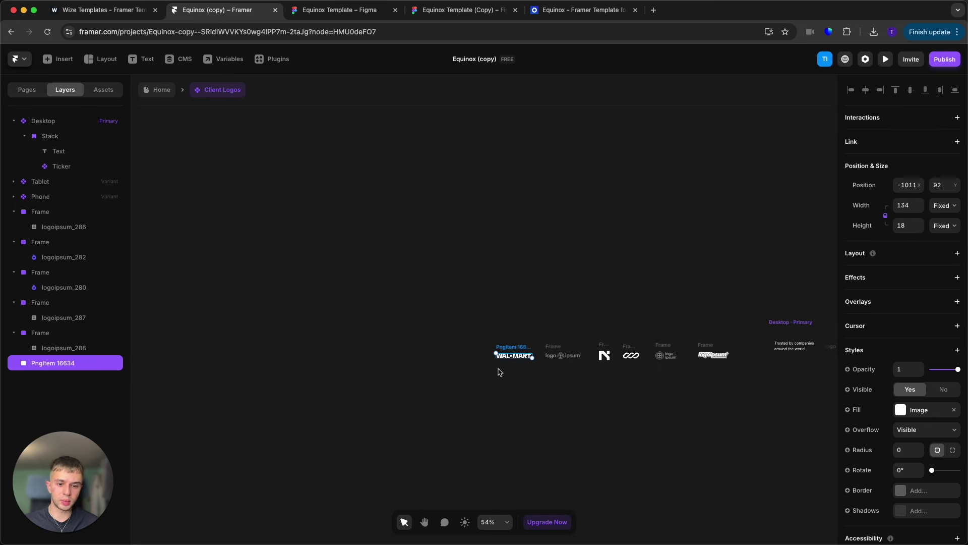
Step: Connect the Desktop variant's Ticker to the Walmart image as an additional child and preview the scrolling logos
click(687, 388)
scroll(698, 391, right, 5)
click(361, 353)
click(529, 249)
scroll(698, 292, right, 4)
click(809, 341)
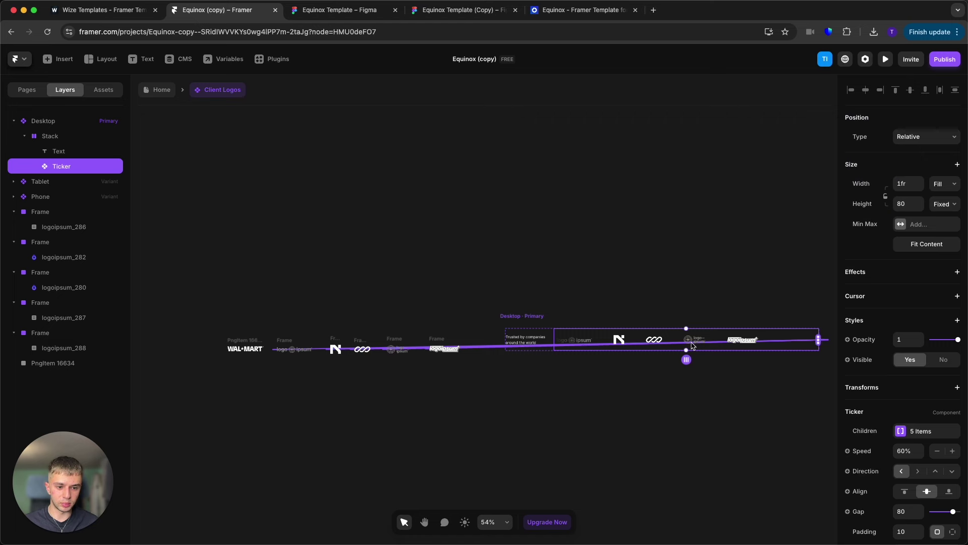
drag(819, 340, 245, 348)
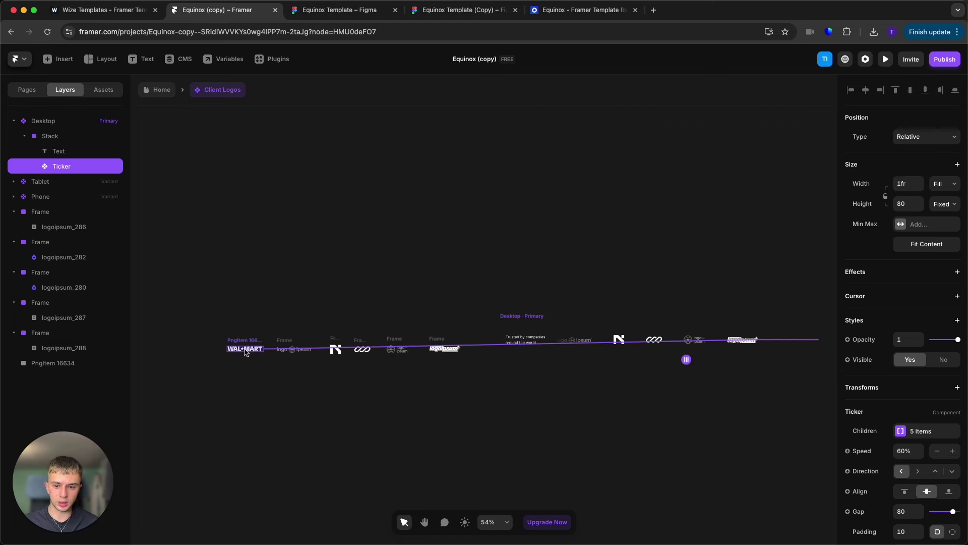
click(357, 318)
click(886, 59)
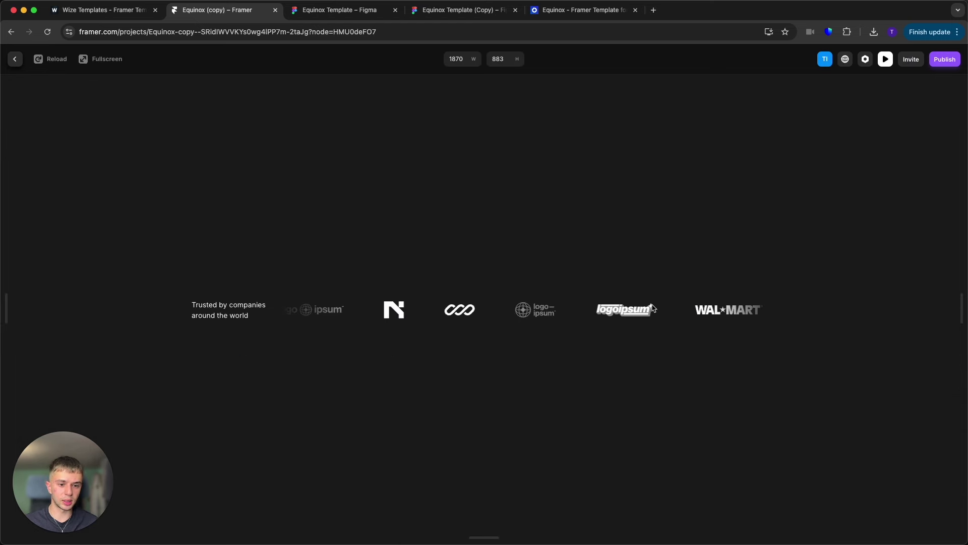
click(14, 59)
Step: Delete the frame containing logoipsum_280 from the Client Logos component and return to the Home page's hero section
click(368, 339)
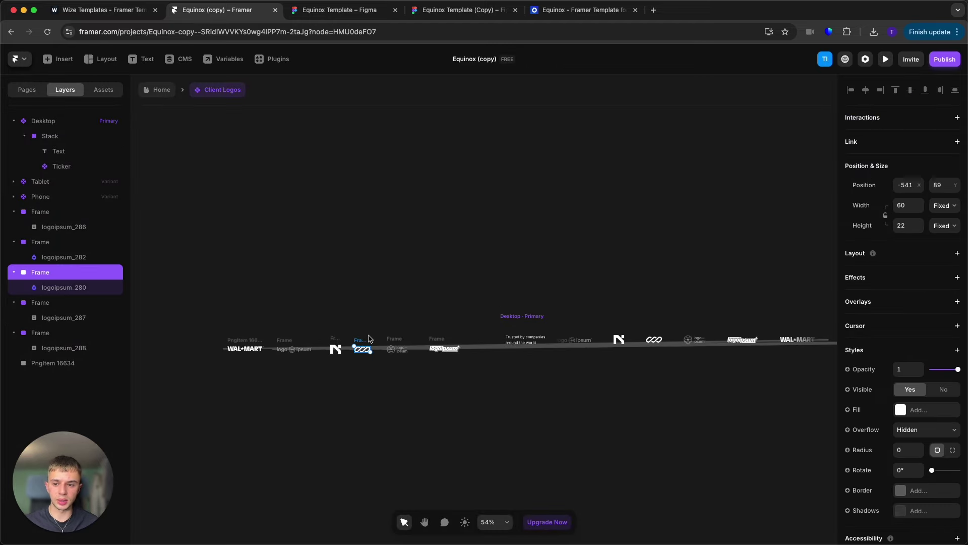
key(BackSpace)
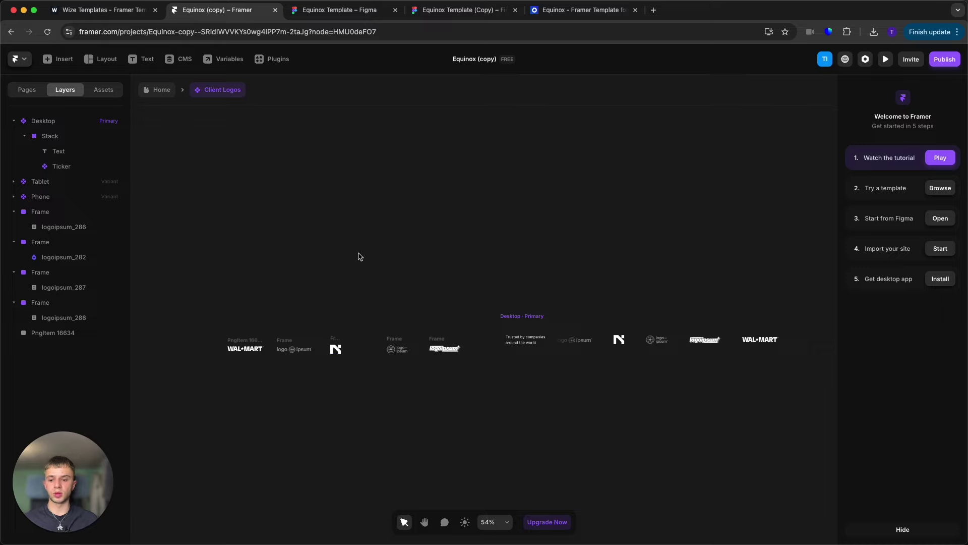
click(157, 90)
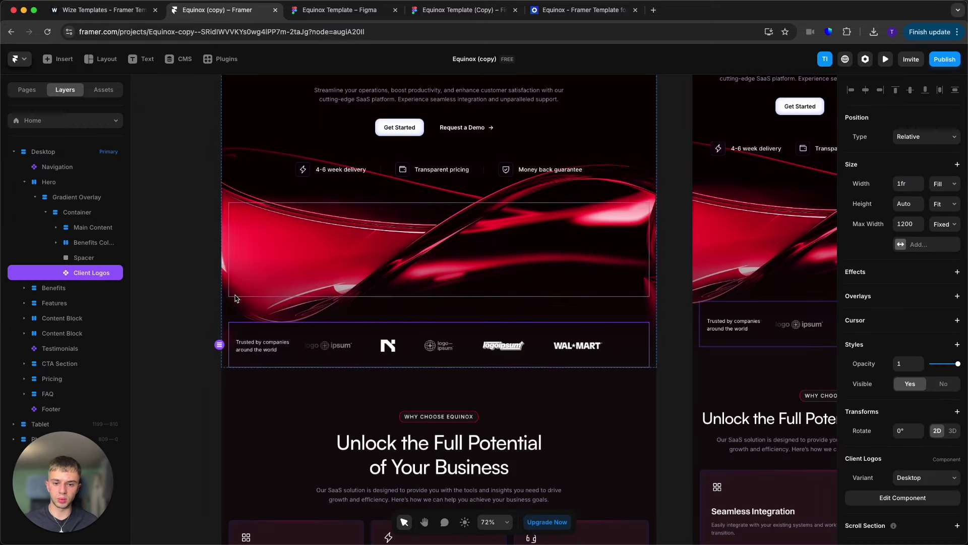
scroll(206, 309, up, 5)
click(207, 309)
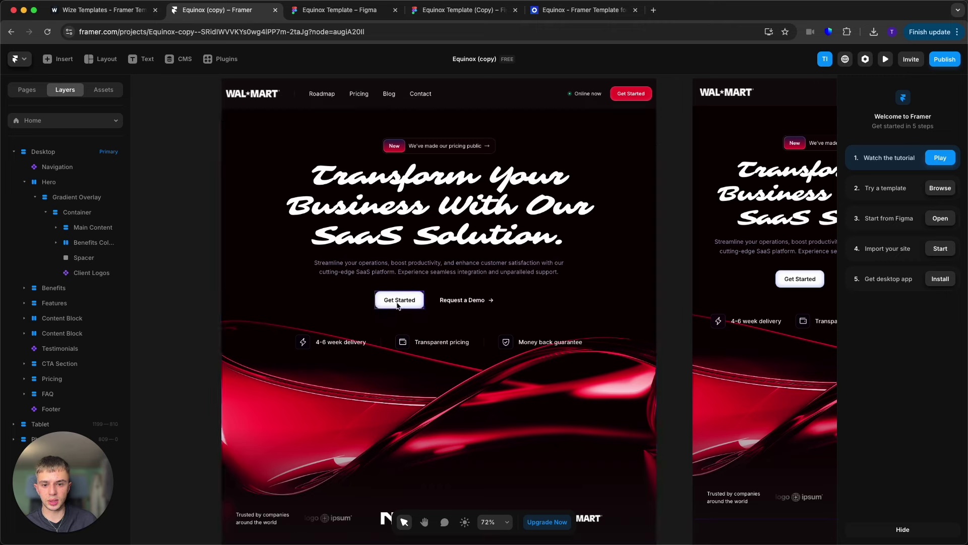
Step: Open the hero's Get Started button component and set its primary variant's border to the Accent color at 20% opacity
double_click(400, 303)
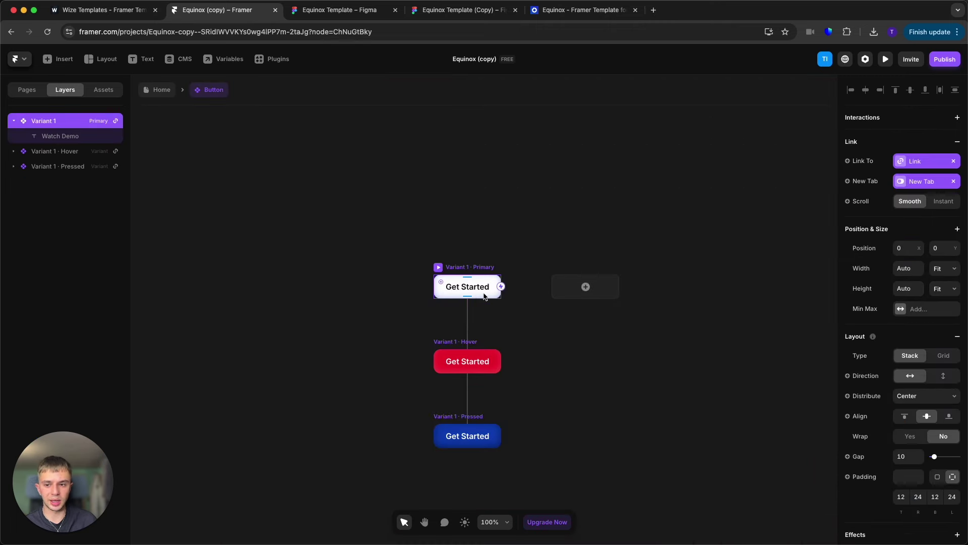
click(155, 89)
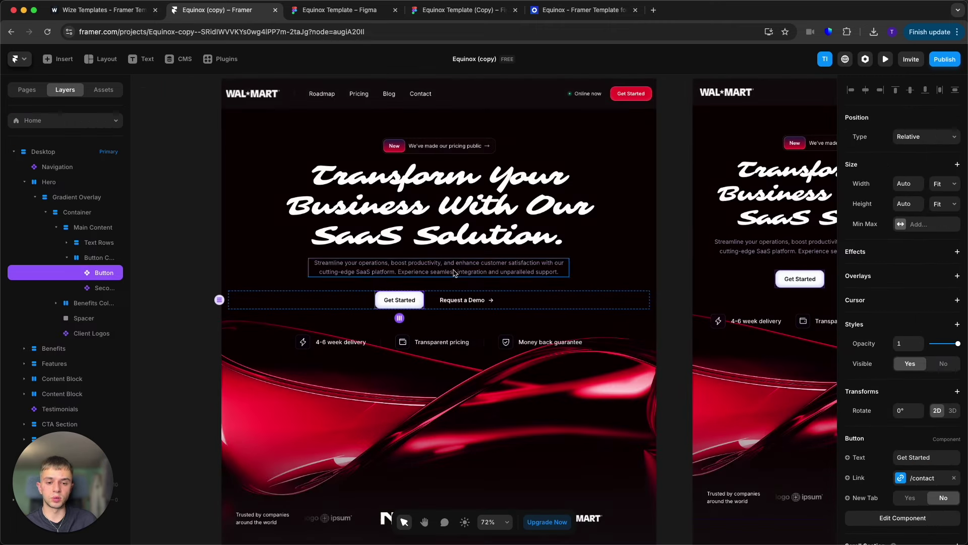
double_click(414, 299)
scroll(875, 468, down, 10)
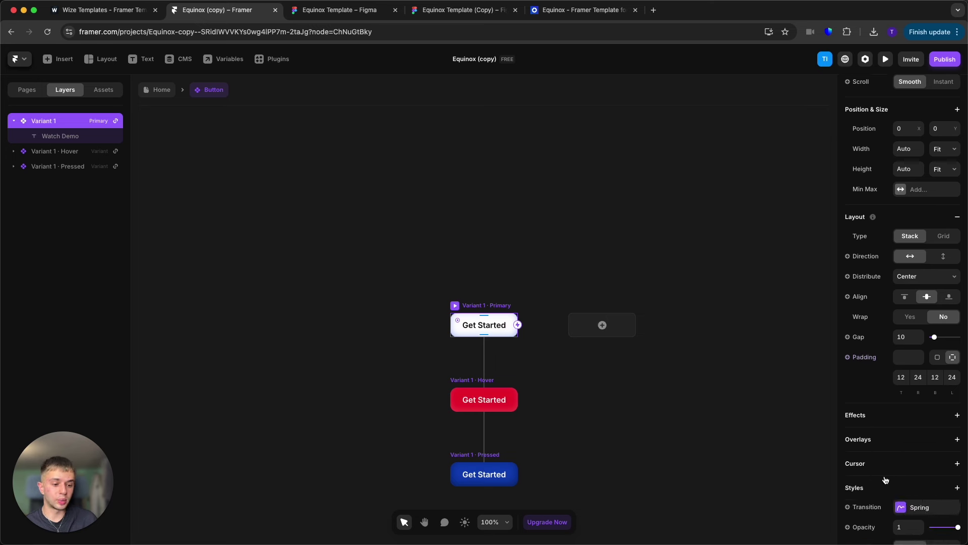
click(285, 201)
click(487, 306)
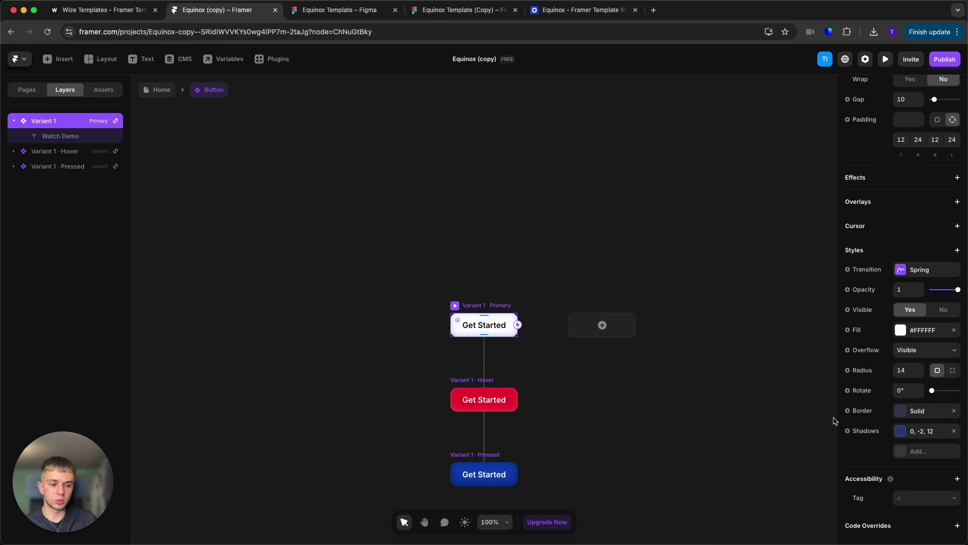
click(914, 415)
click(802, 444)
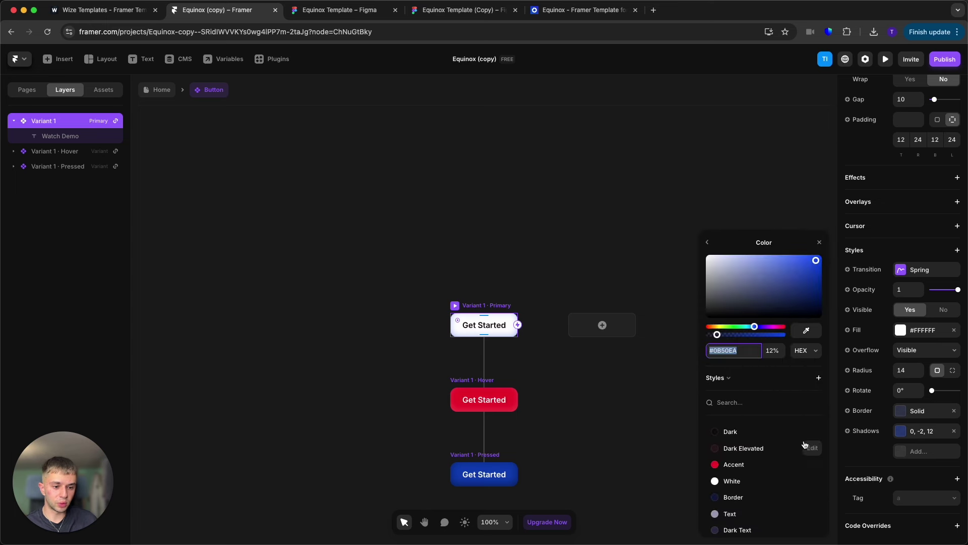
click(797, 464)
click(774, 350)
text(20)
key(Return)
Step: Change the primary button variant's shadow to the Accent color at 36% opacity
click(924, 431)
click(777, 442)
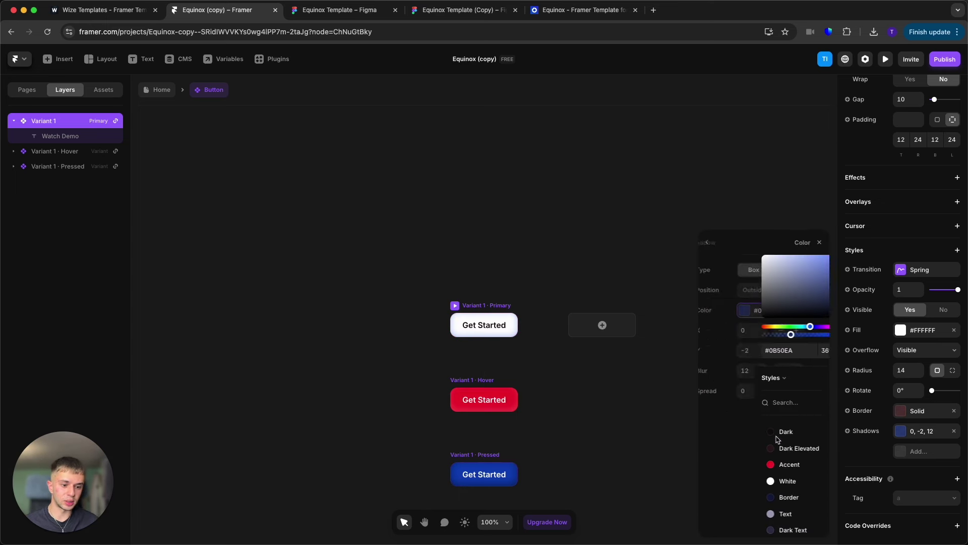
click(737, 464)
click(774, 354)
key(BackSpace)
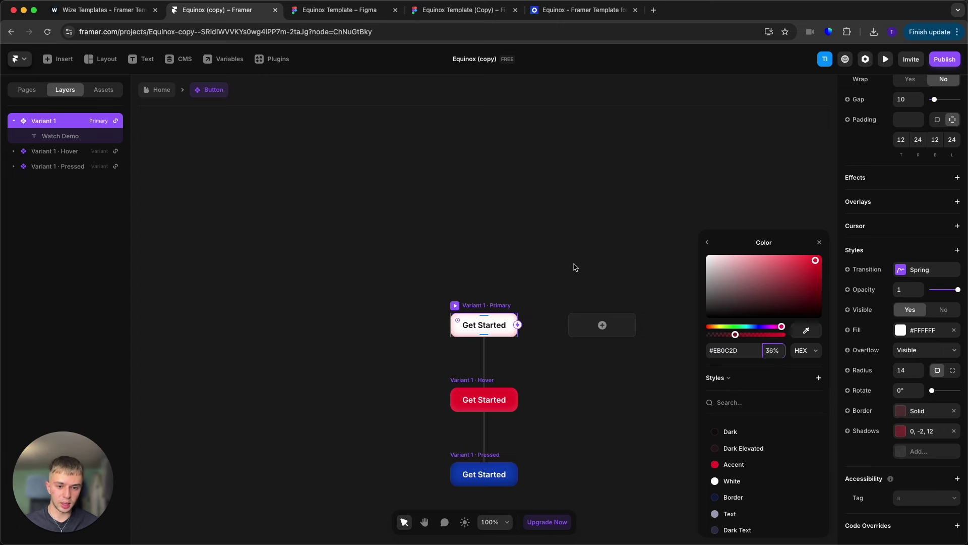
click(589, 273)
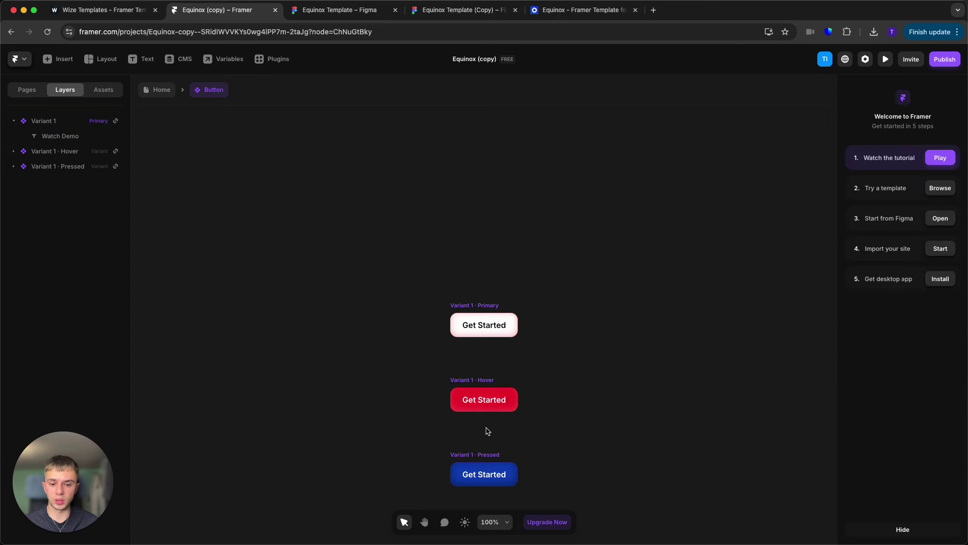
Step: Fill the Pressed variant of the button with the Accent color and darken it slightly
click(483, 464)
scroll(920, 468, down, 5)
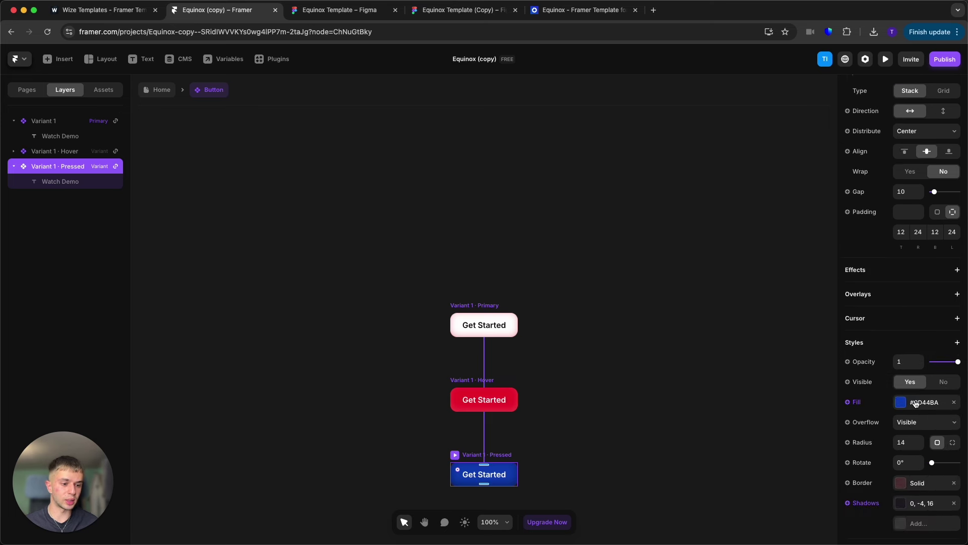
click(916, 403)
click(757, 464)
drag(812, 264, 816, 278)
click(614, 214)
key(super+a)
key(Escape)
Step: Return to the Home page and preview how the hero's Get Started button reacts, then leave the preview
click(161, 90)
click(886, 59)
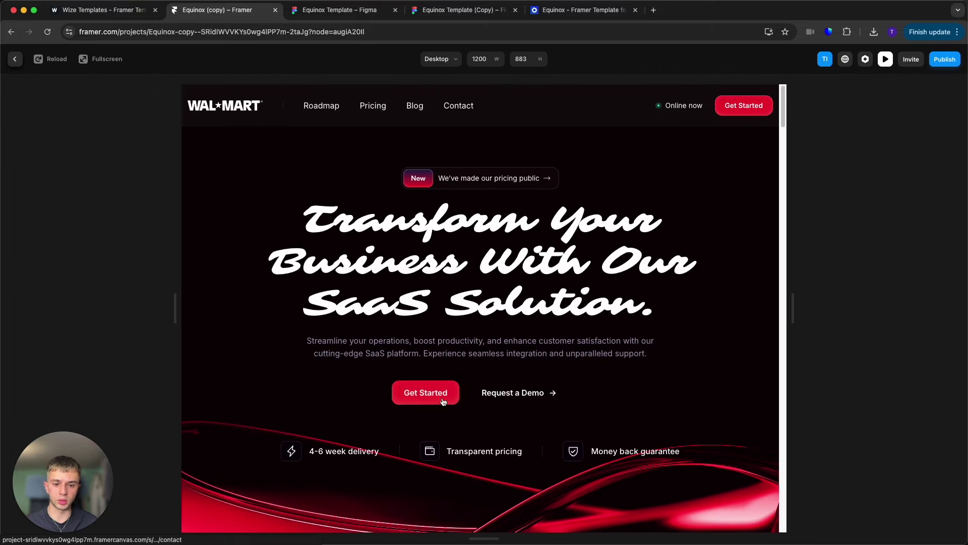
key(Escape)
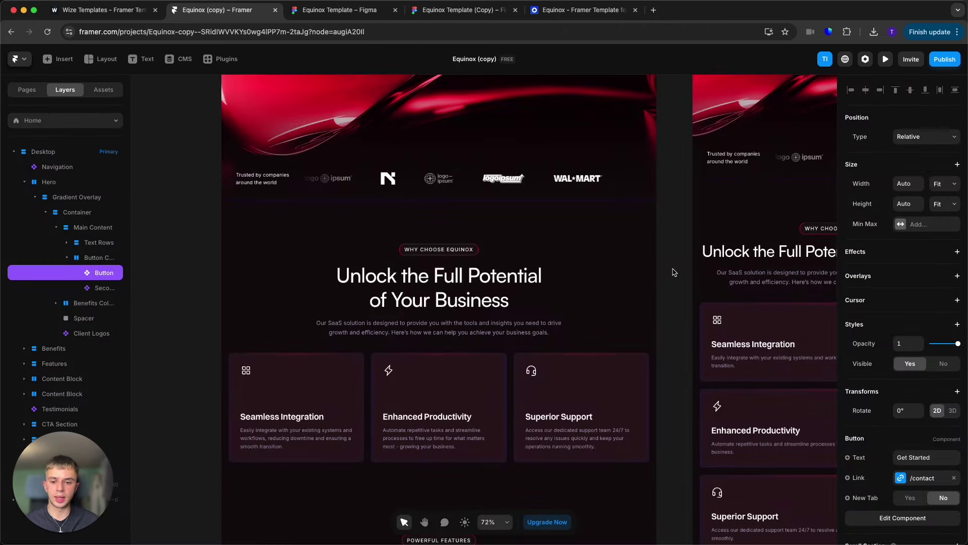
Step: Set the border of the Seamless Integration benefit card to the Accent color at 25% opacity
scroll(666, 269, down, 1)
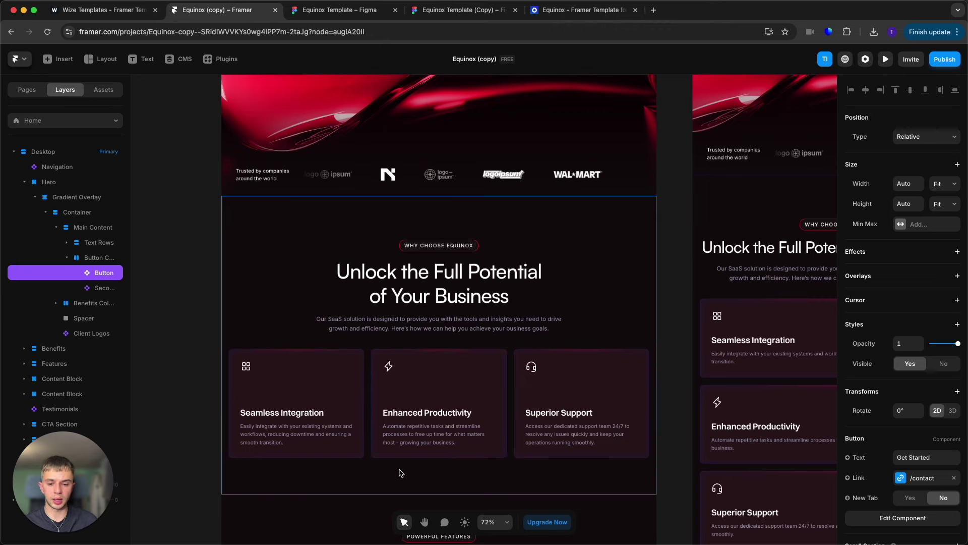
click(326, 393)
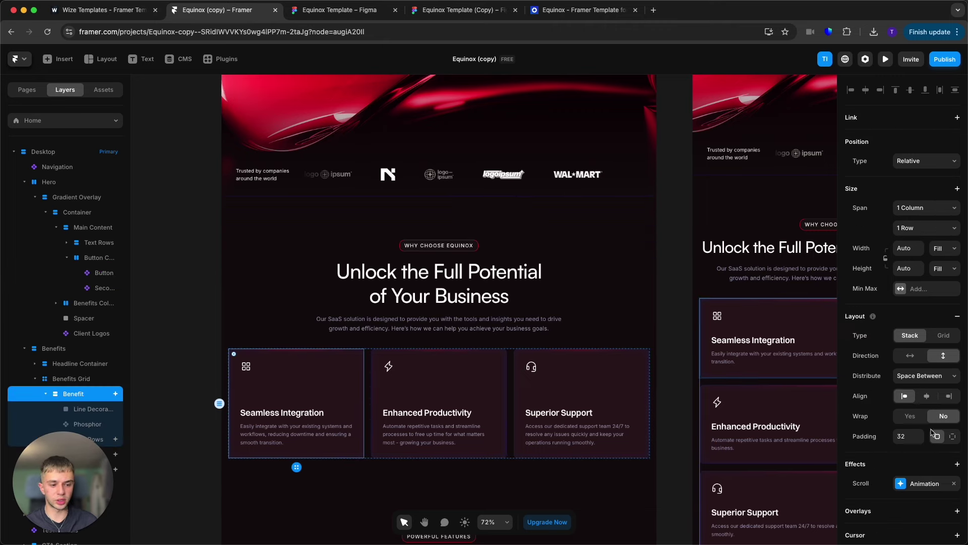
scroll(933, 437, down, 2)
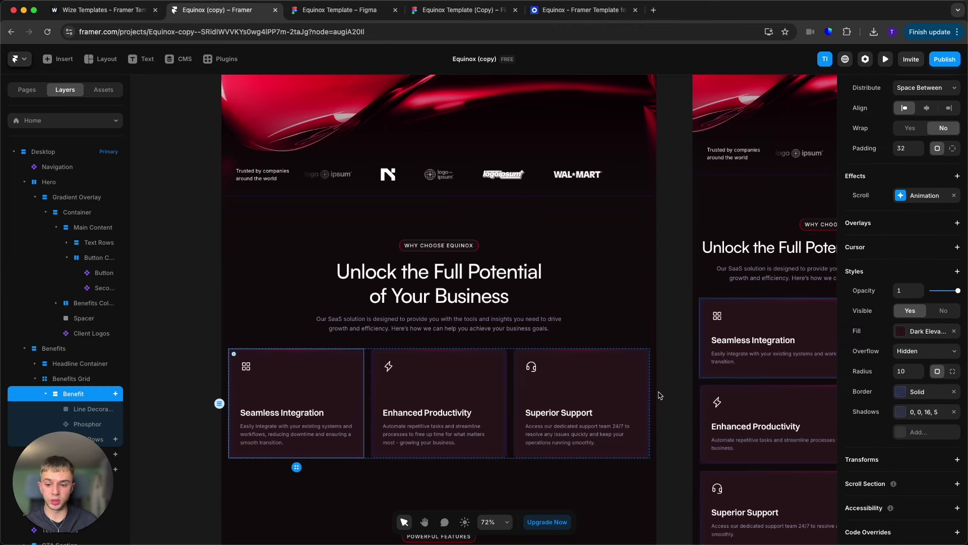
scroll(660, 395, up, 5)
scroll(681, 418, down, 5)
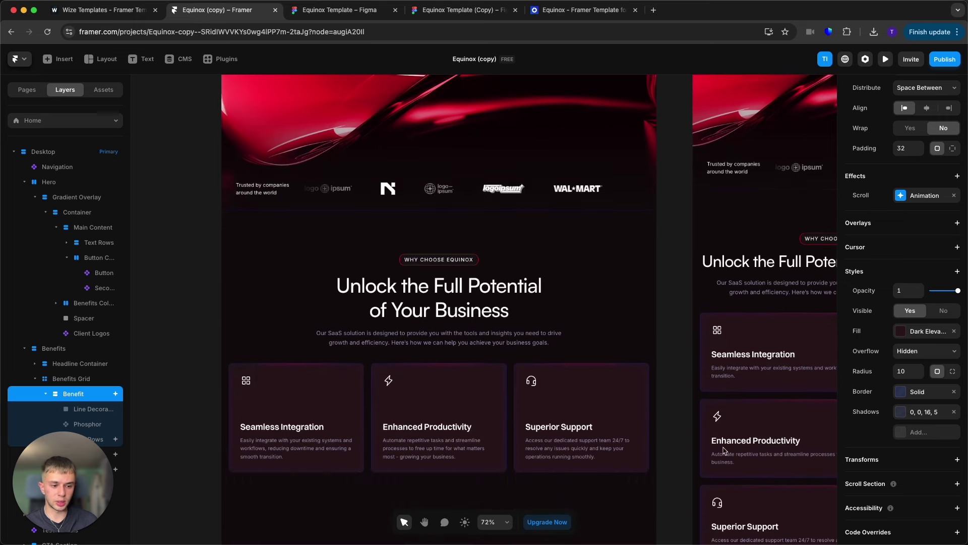
click(894, 395)
click(771, 429)
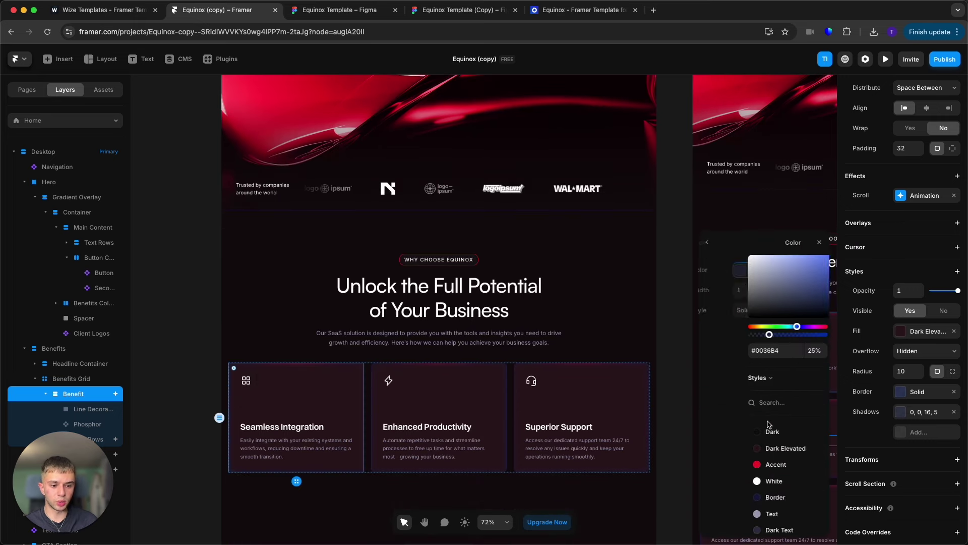
click(739, 464)
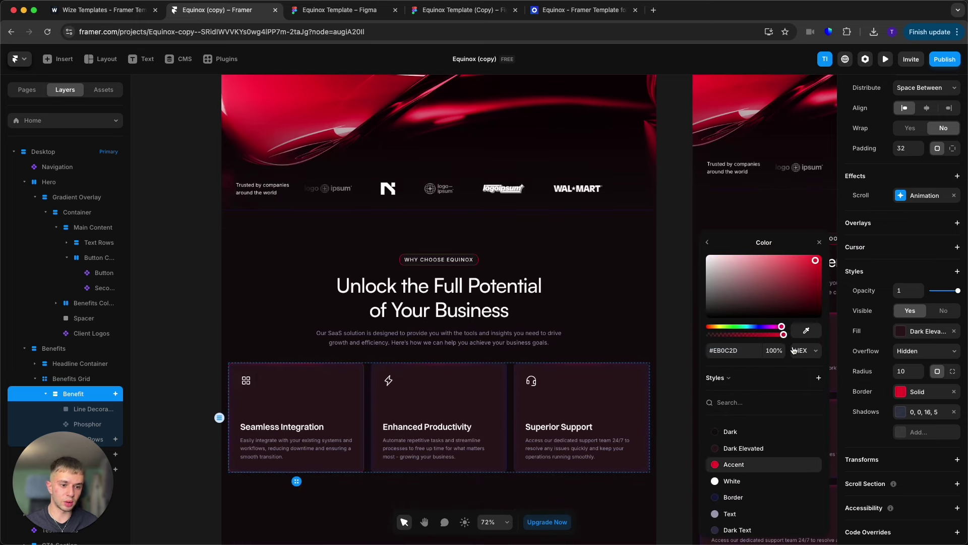
click(780, 348)
text(25)
key(Return)
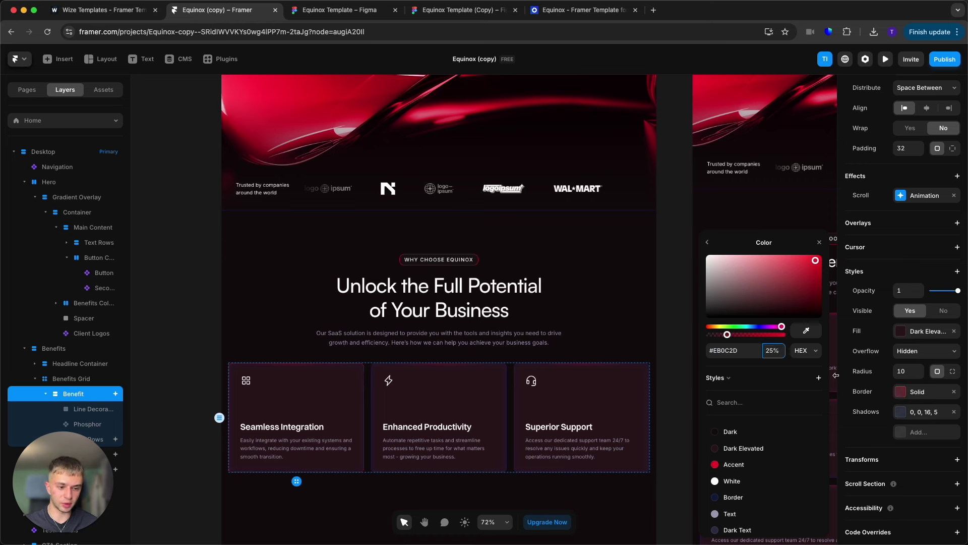
Step: Change the Seamless Integration card's shadow to the Accent color and reduce its opacity to 12%
click(915, 418)
click(746, 446)
click(734, 464)
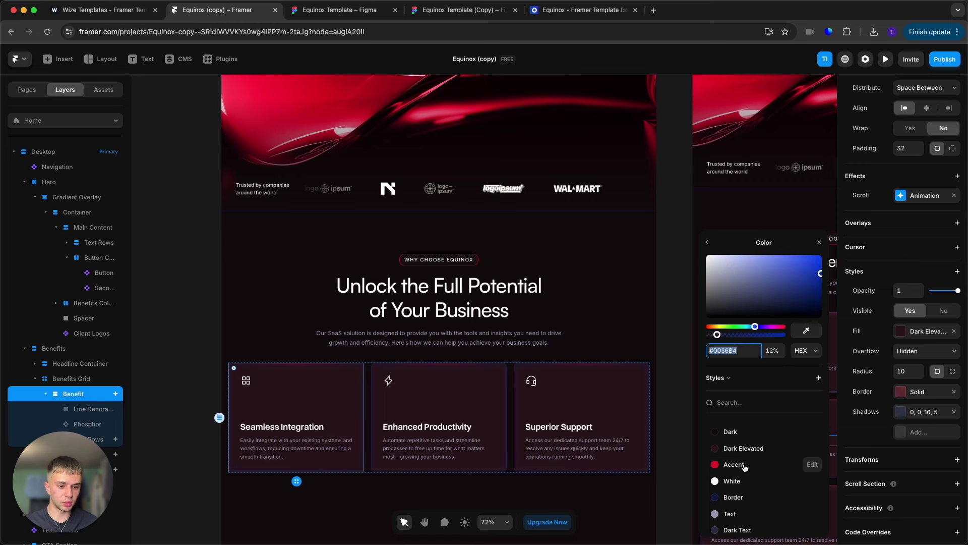
click(774, 350)
text(36)
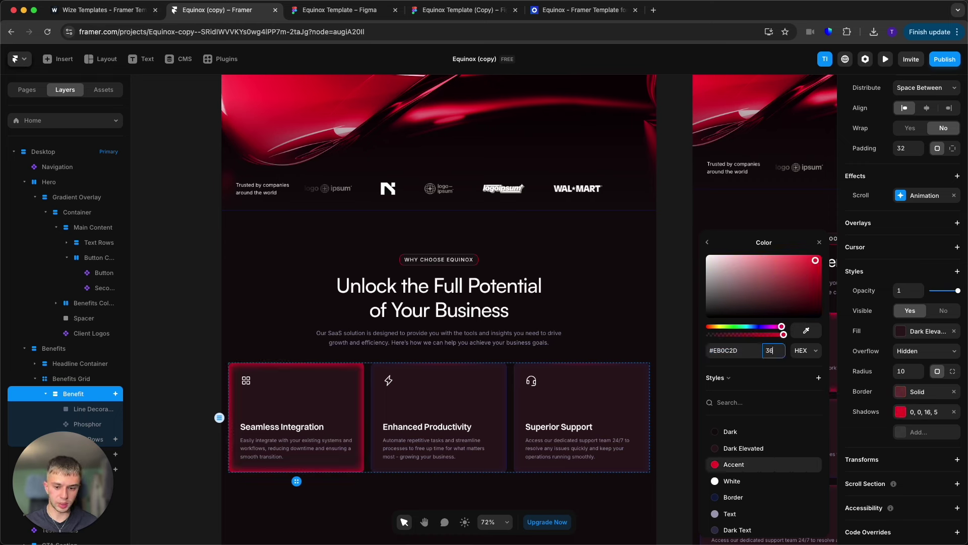
key(Return)
click(772, 350)
text(24)
key(Return)
click(773, 350)
text(12)
key(Return)
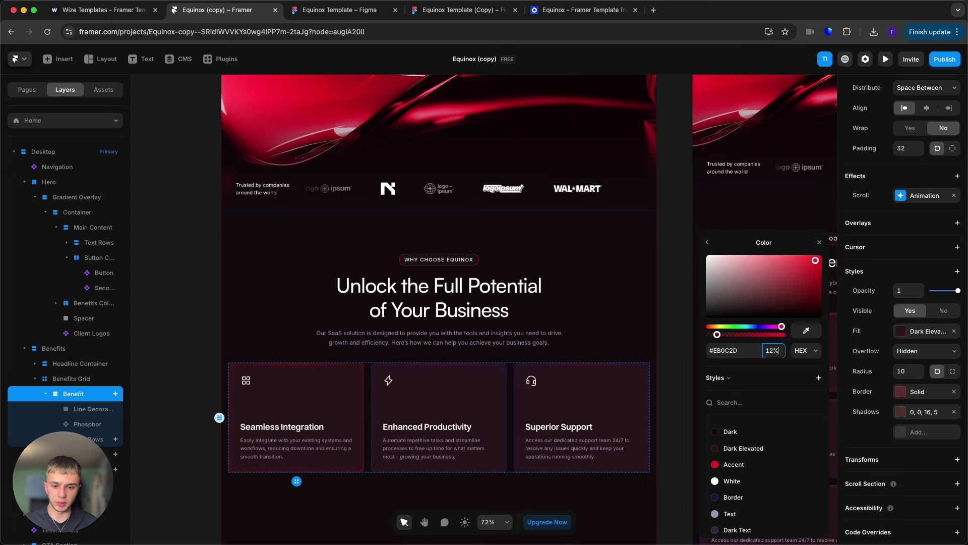
click(203, 436)
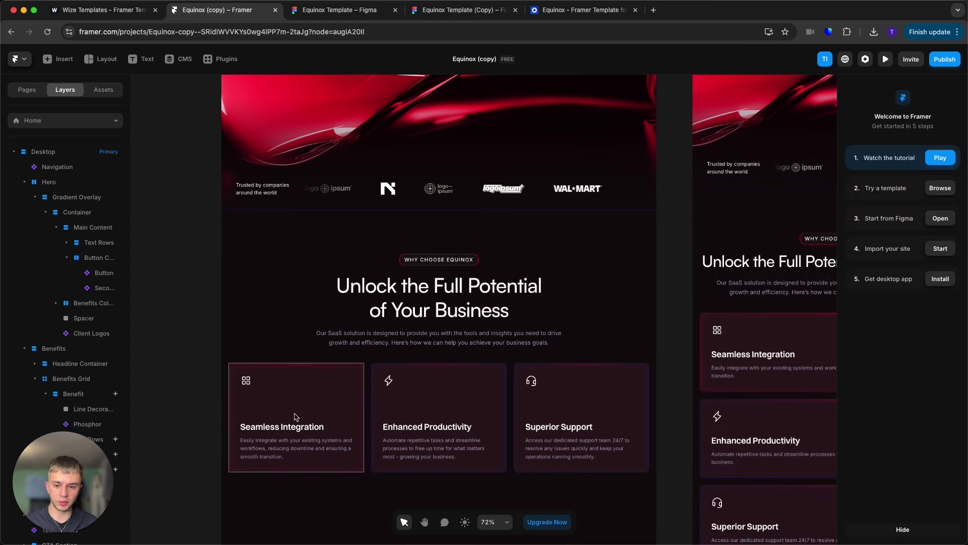
Step: Copy the Seamless Integration card's style and apply it to the Enhanced Productivity and Superior Support cards
scroll(271, 450, up, 2)
scroll(271, 450, down, 3)
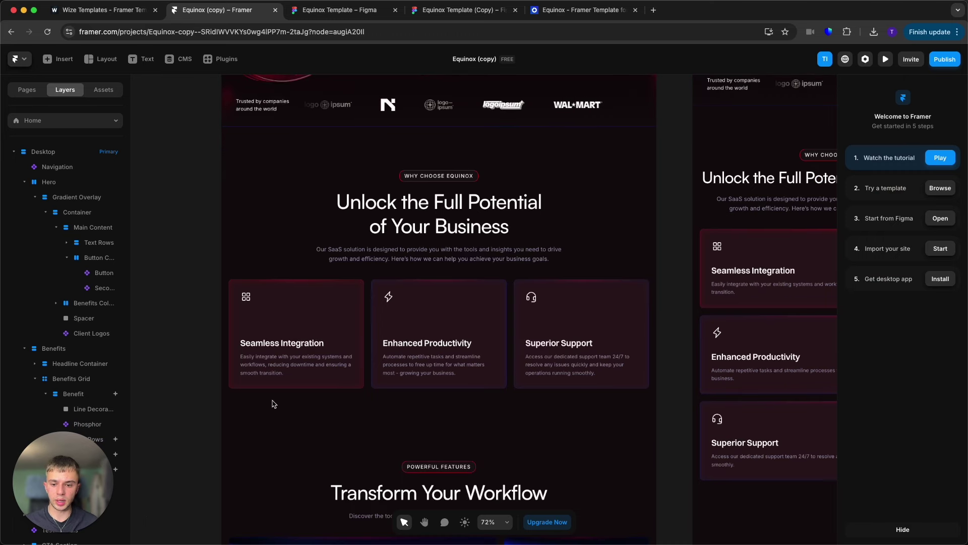
click(273, 325)
key(alt)
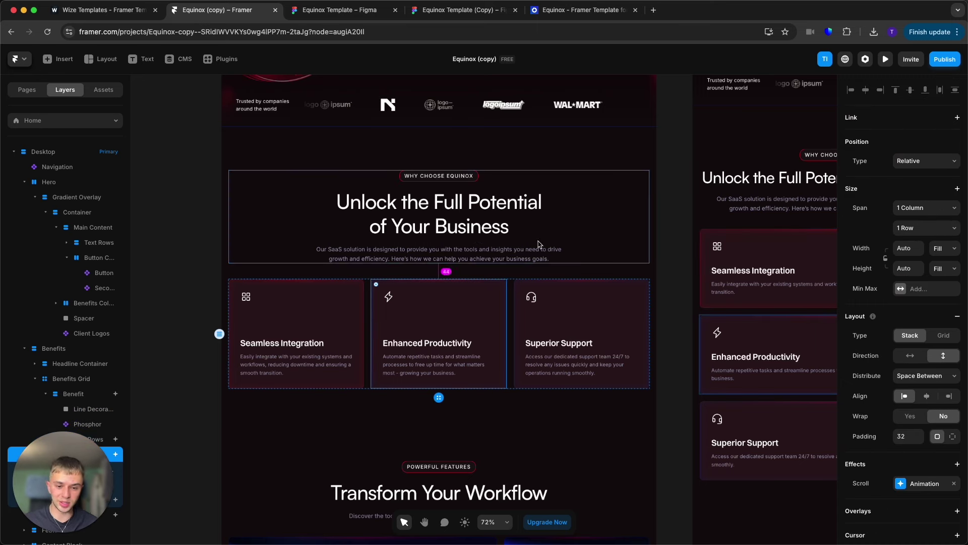
click(594, 331)
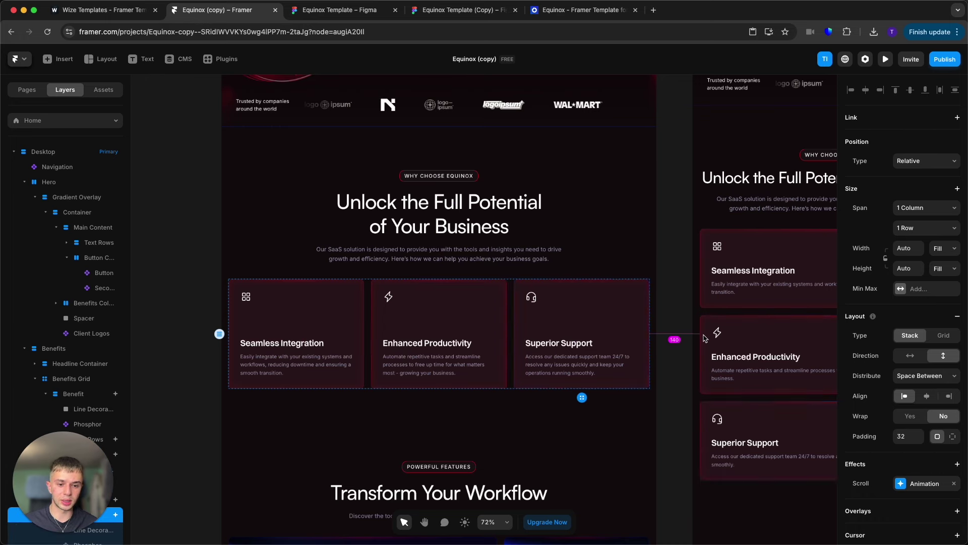
click(676, 339)
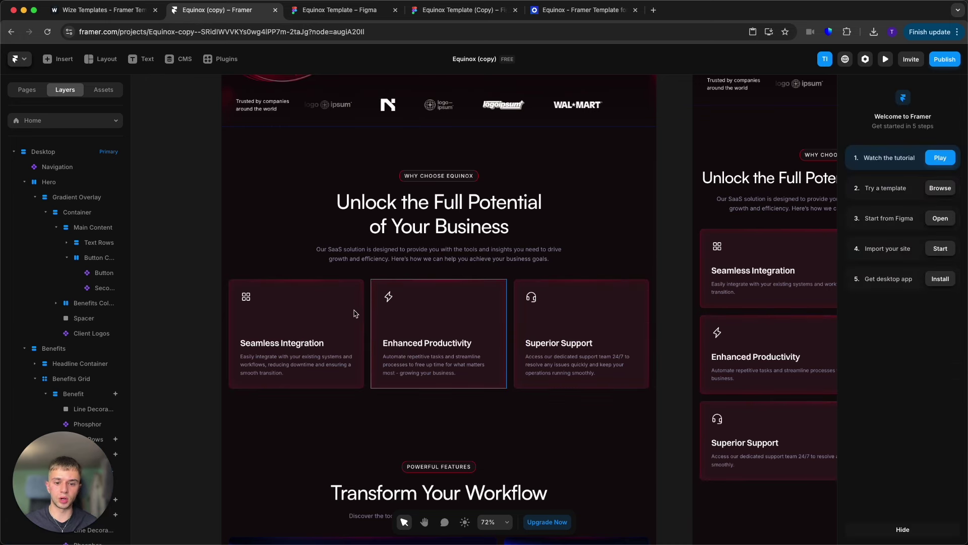
Step: Replace the Seamless Integration card's Phosphor icon with the one named "data"
click(247, 298)
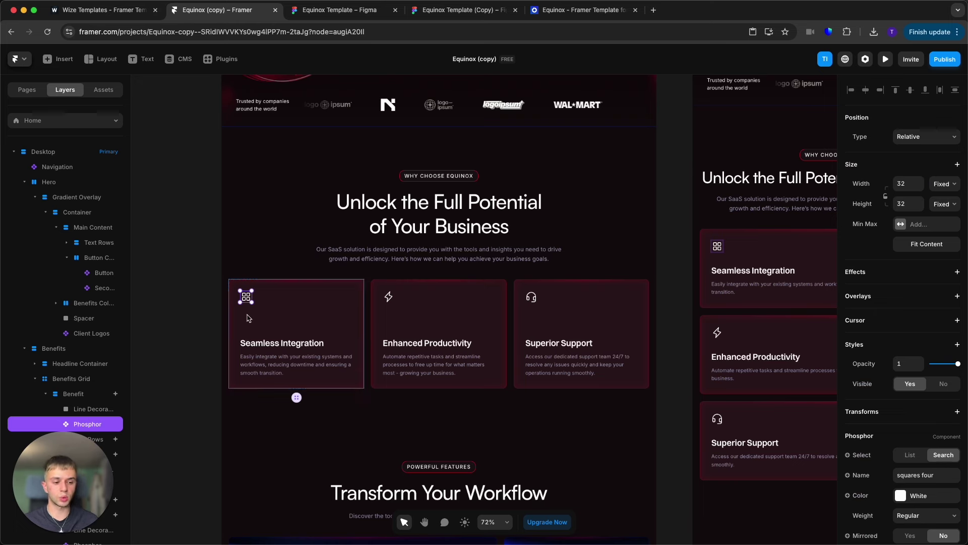
click(920, 481)
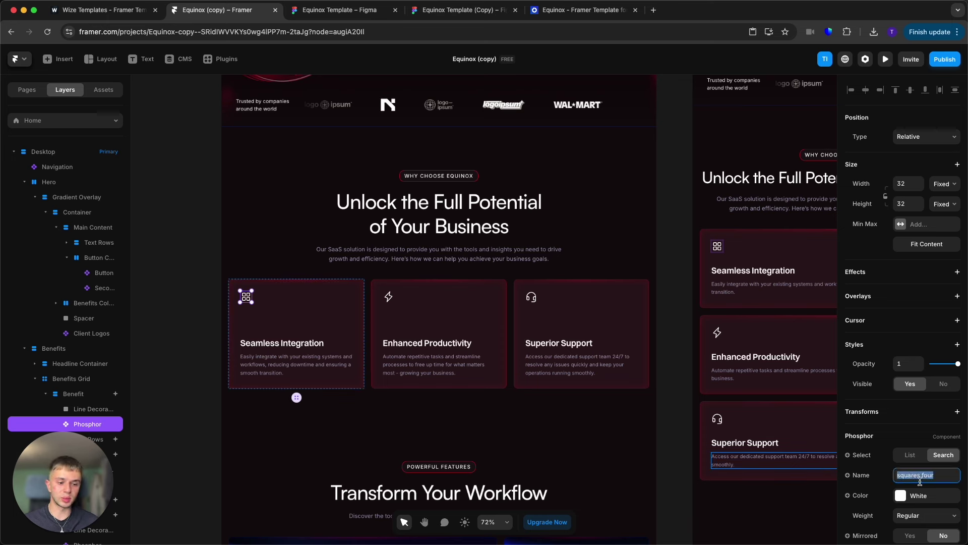
text(data)
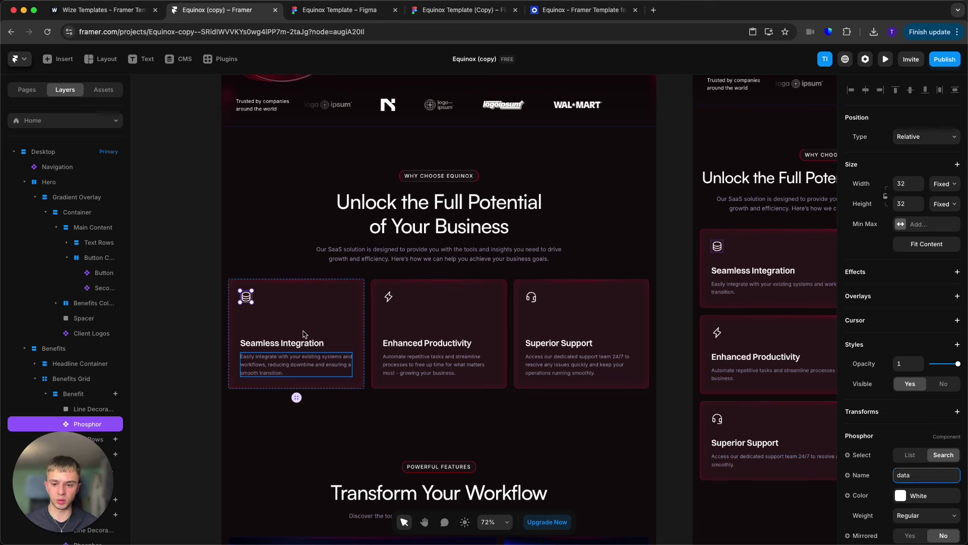
click(224, 323)
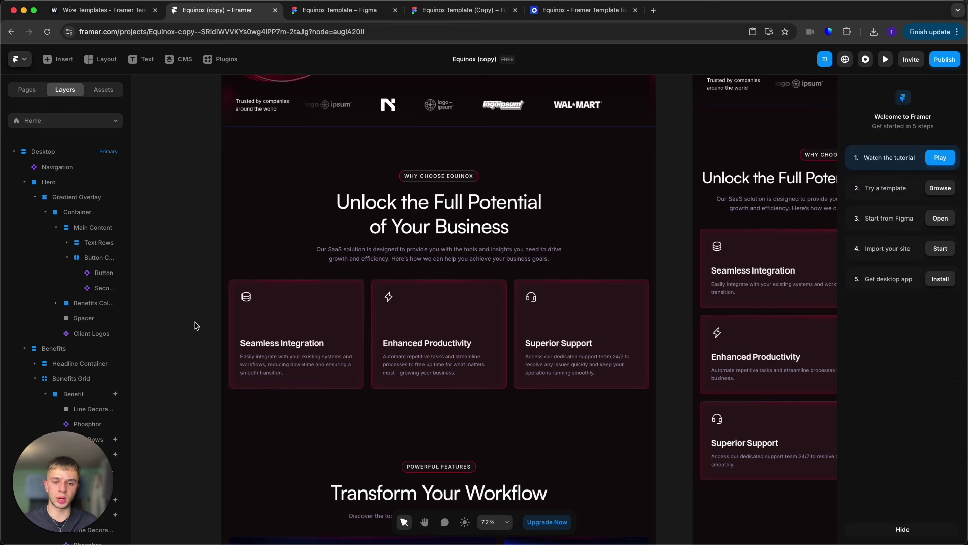
Step: Examine the feature cards in the Transform Your Workflow section, including their background images and chart graphics
scroll(195, 329, down, 2)
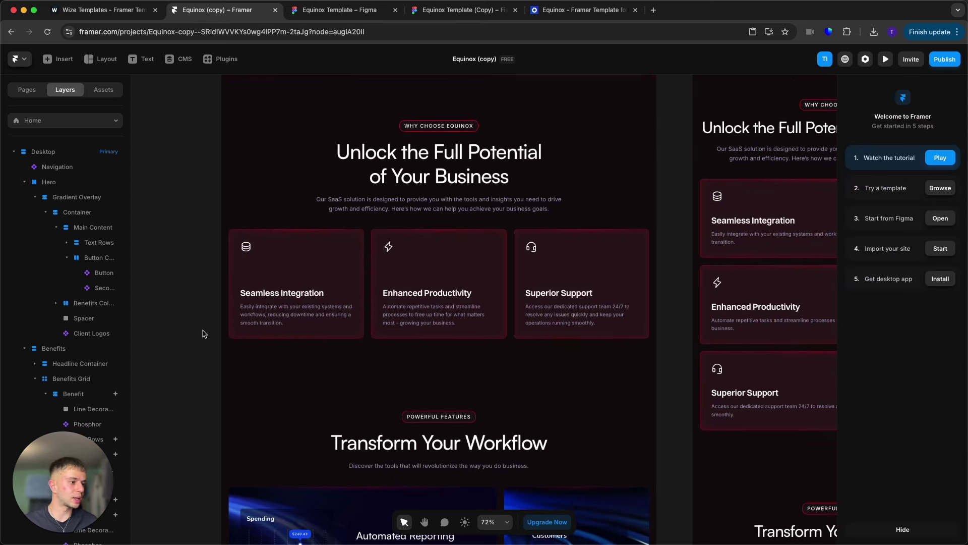
scroll(205, 333, down, 1)
scroll(204, 334, down, 10)
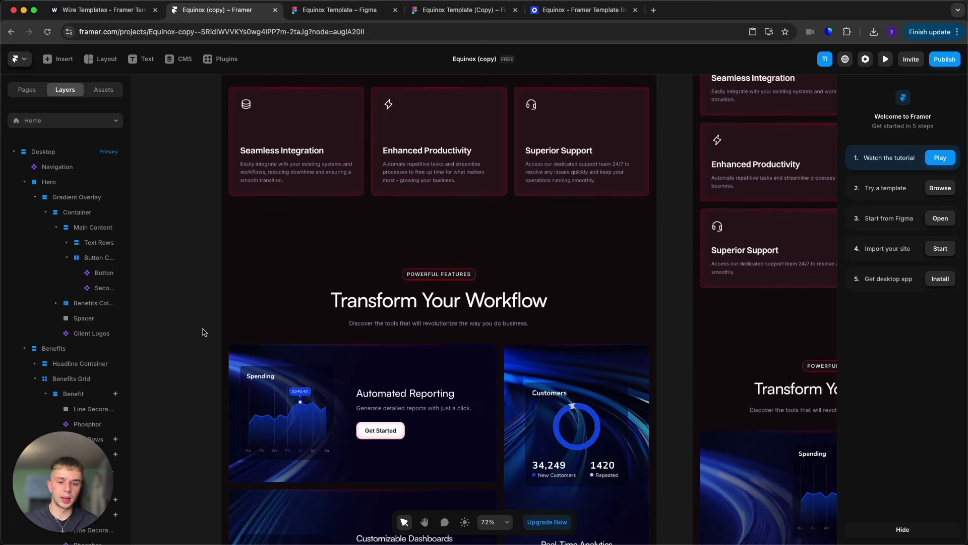
scroll(203, 332, down, 5)
click(322, 202)
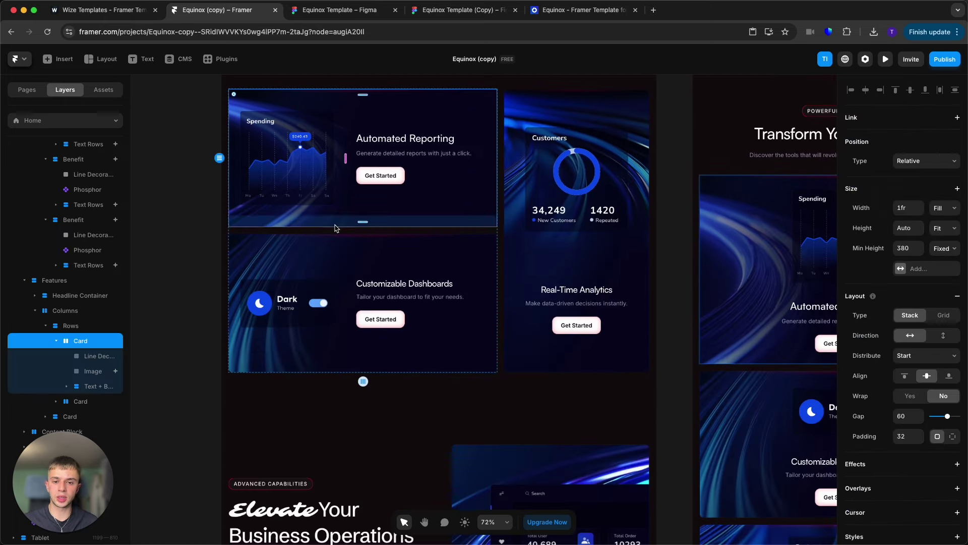
scroll(573, 338, up, 3)
click(529, 335)
click(427, 322)
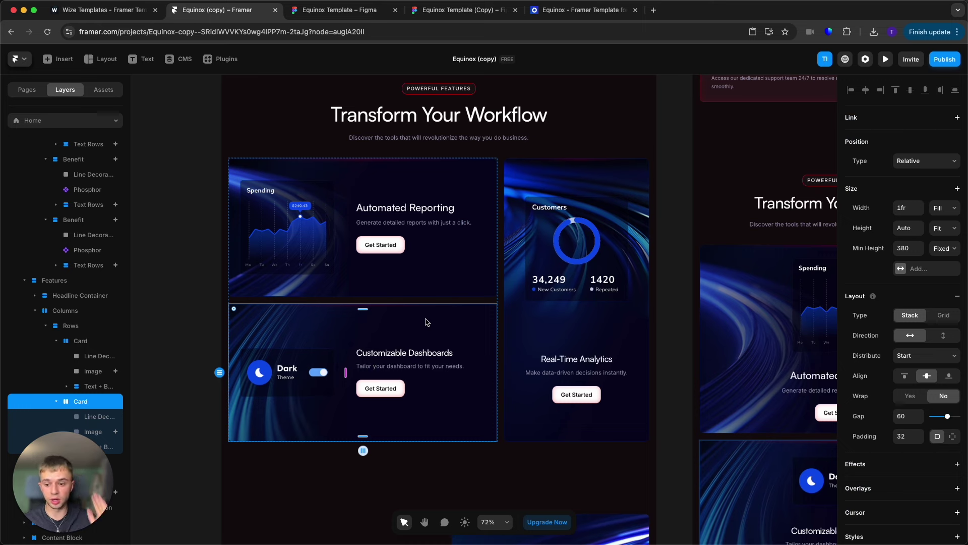
click(288, 227)
click(600, 291)
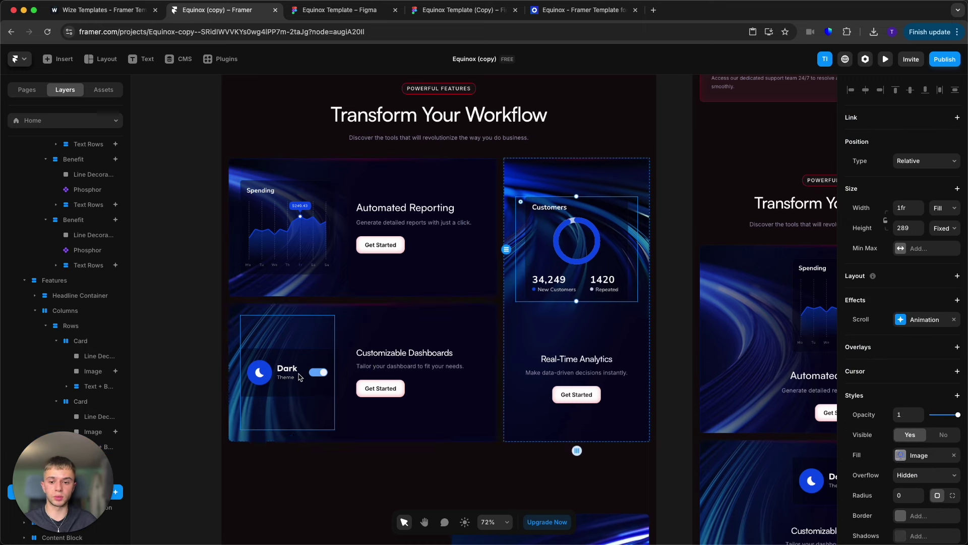
Step: Select the Automated Reporting card in the Transform Your Workflow section
click(250, 405)
click(183, 384)
click(81, 341)
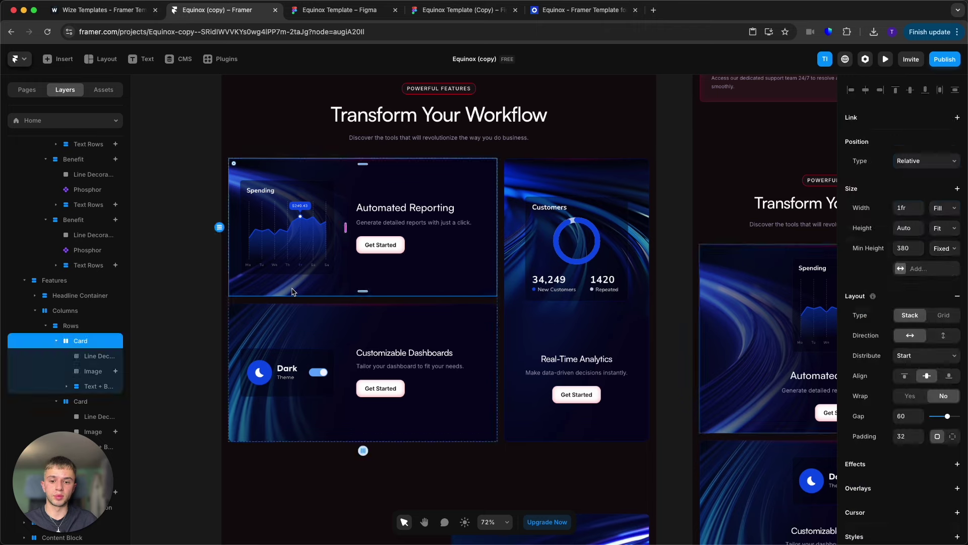
Step: Switch to the Equinox Template (Copy) Figma file and set the fill of Card 1's COLOR layer to FF0000
click(339, 12)
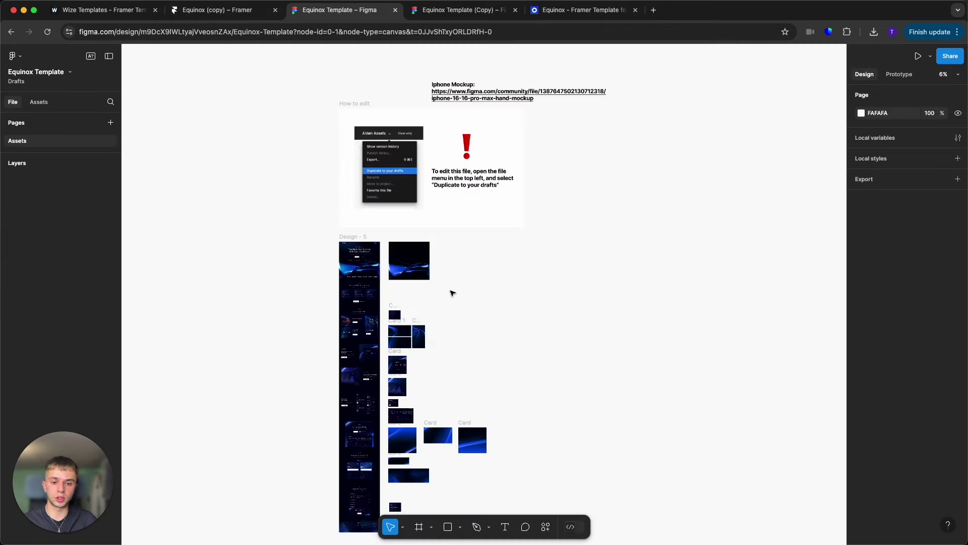
scroll(452, 293, down, 2)
click(463, 11)
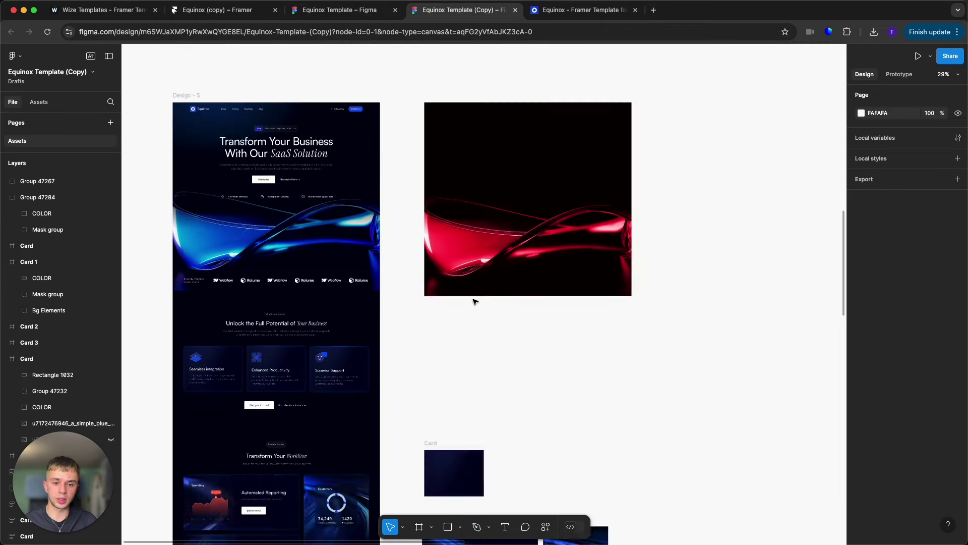
scroll(474, 301, up, 3)
scroll(474, 302, down, 3)
click(529, 282)
scroll(529, 285, down, 5)
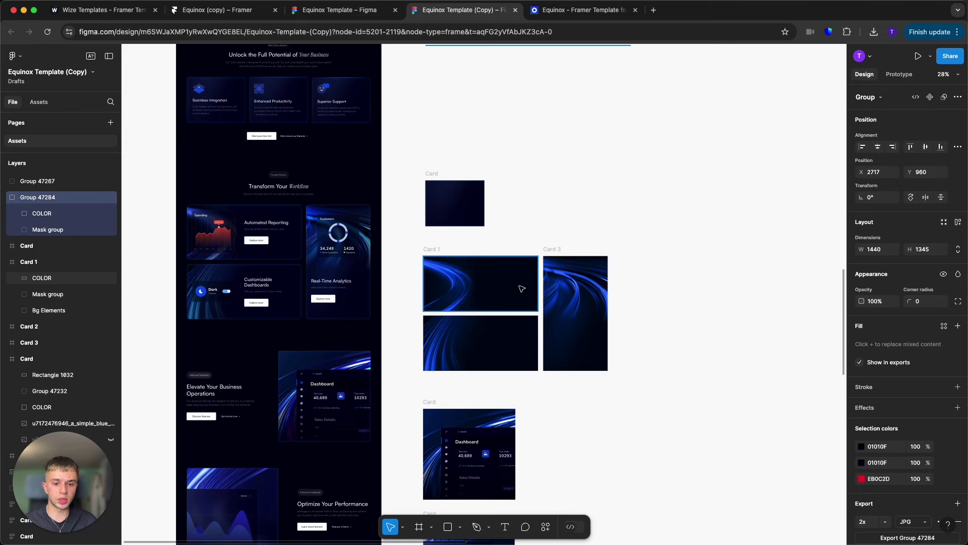
click(529, 285)
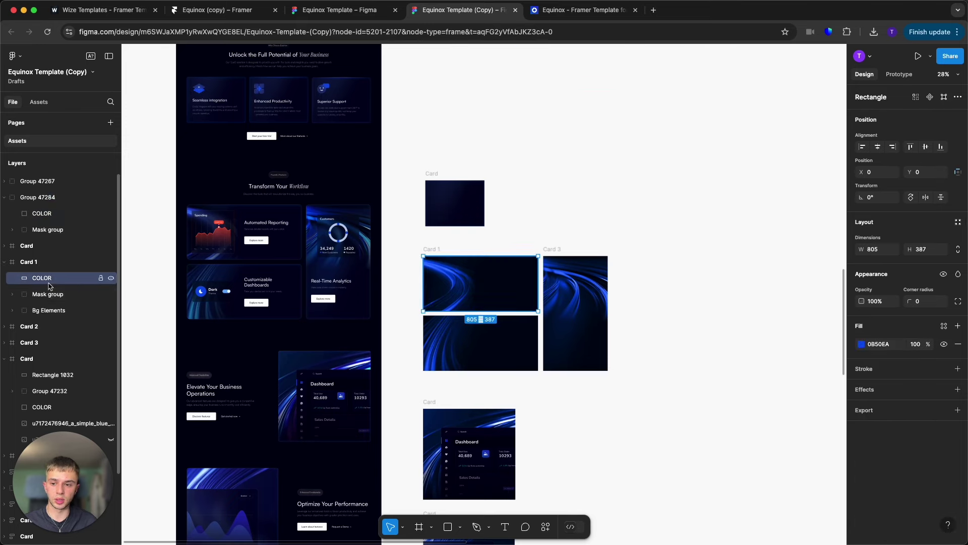
click(890, 344)
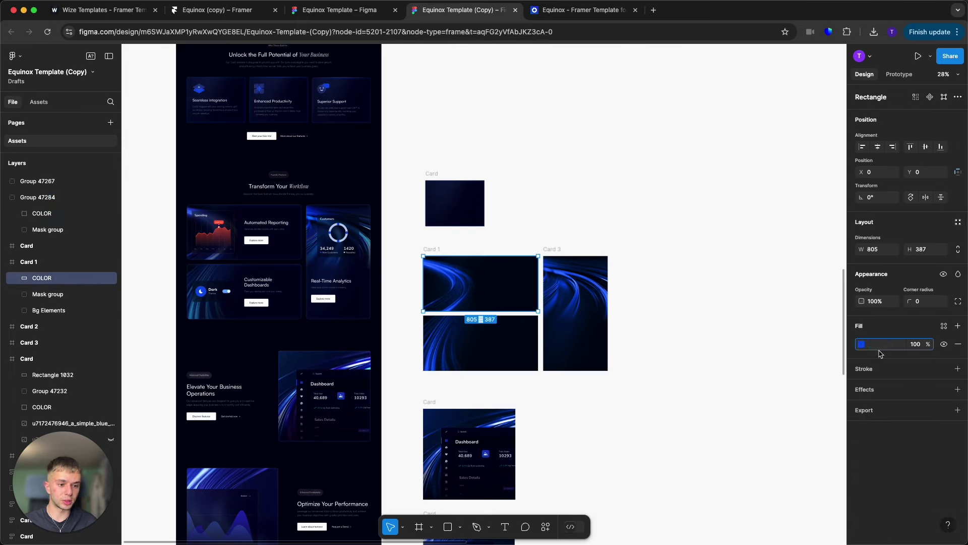
click(863, 344)
click(787, 518)
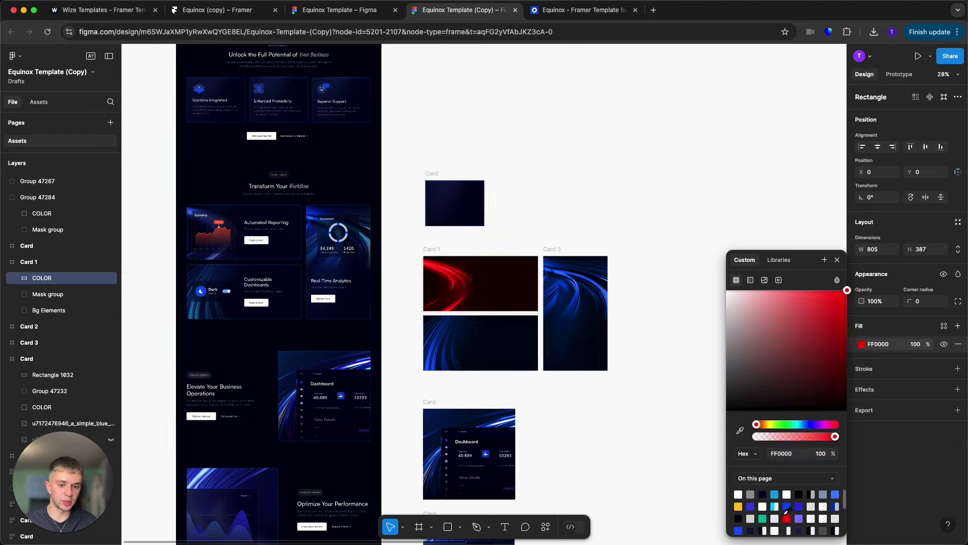
click(656, 393)
Step: Export the Card 1 frame as a JPG at 1.5x
scroll(551, 267, down, 5)
click(495, 262)
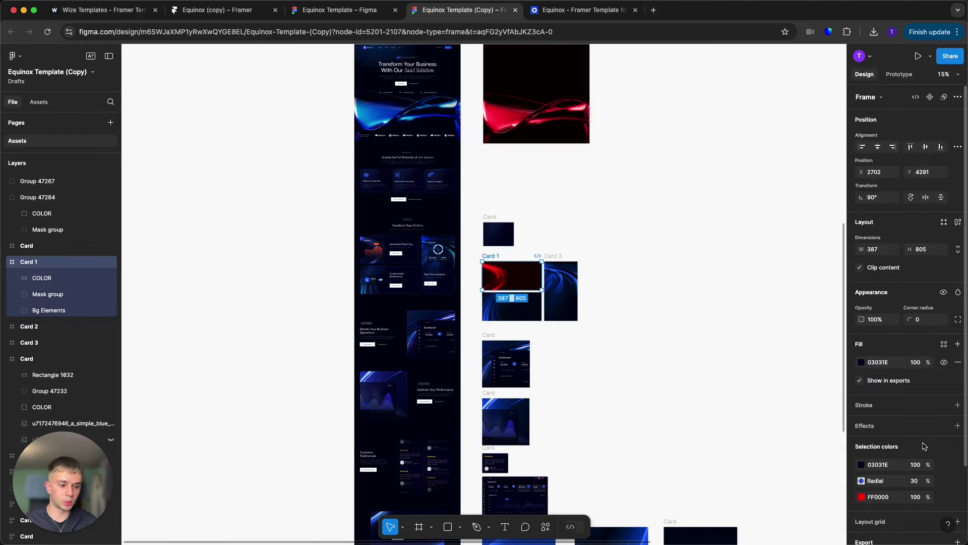
scroll(882, 497, down, 3)
click(921, 496)
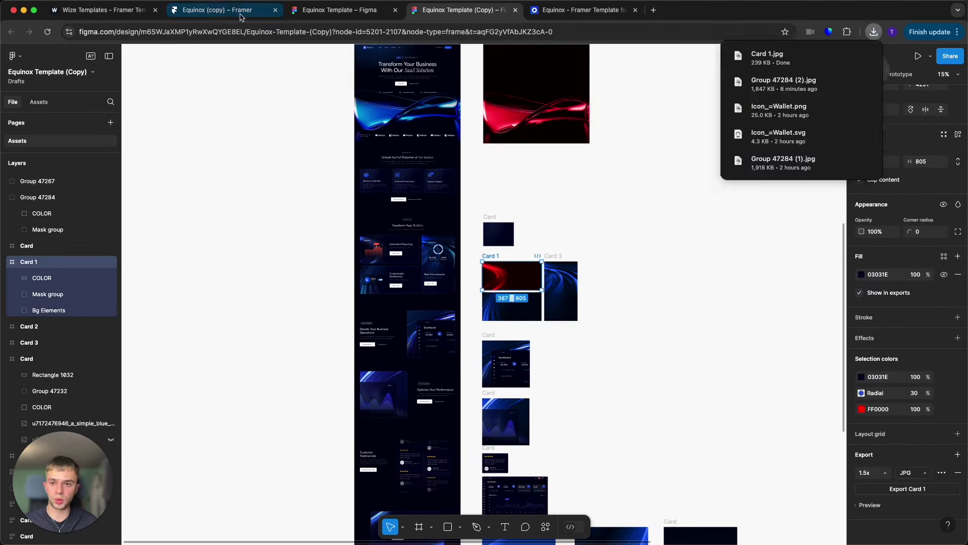
Step: Switch back to Framer and replace the Automated Reporting card's background image with the exported Card 1.jpg
click(217, 10)
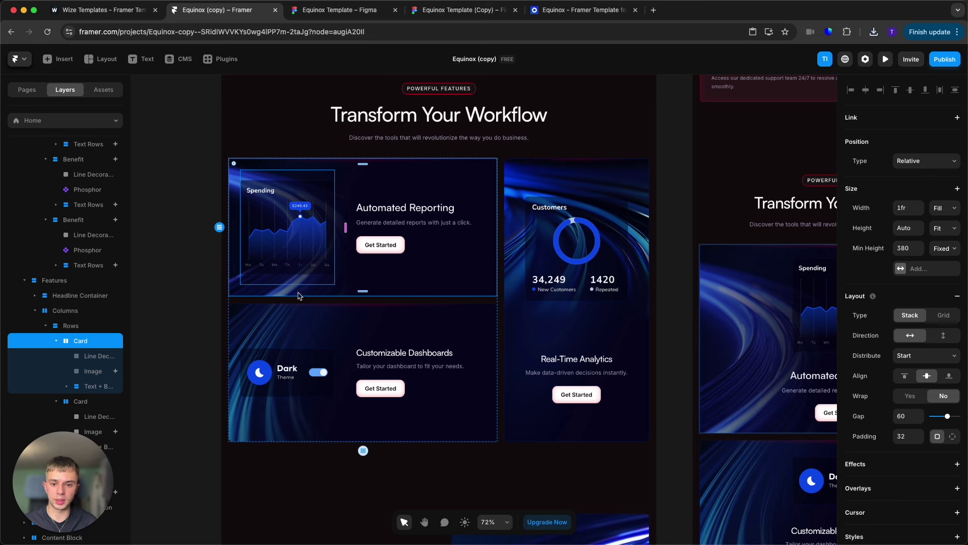
scroll(890, 431, down, 5)
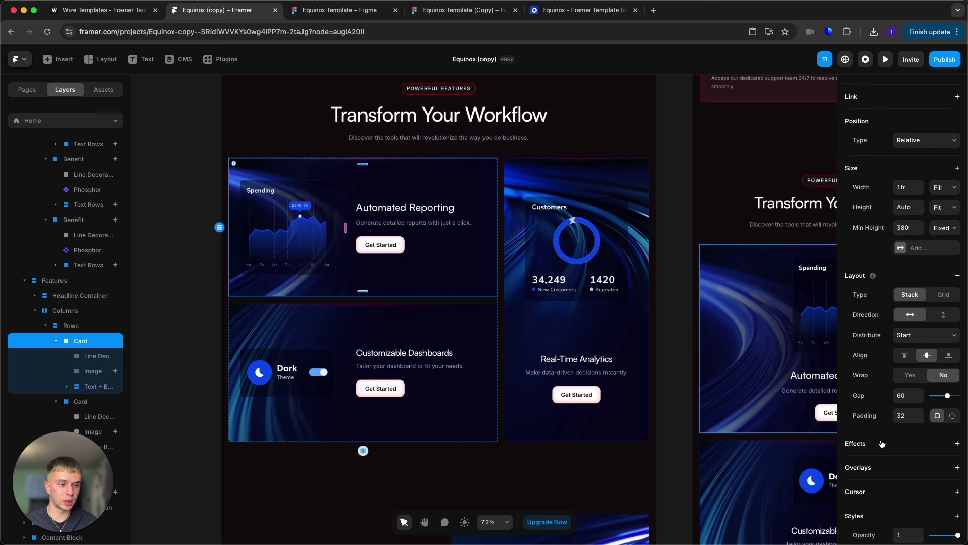
click(918, 324)
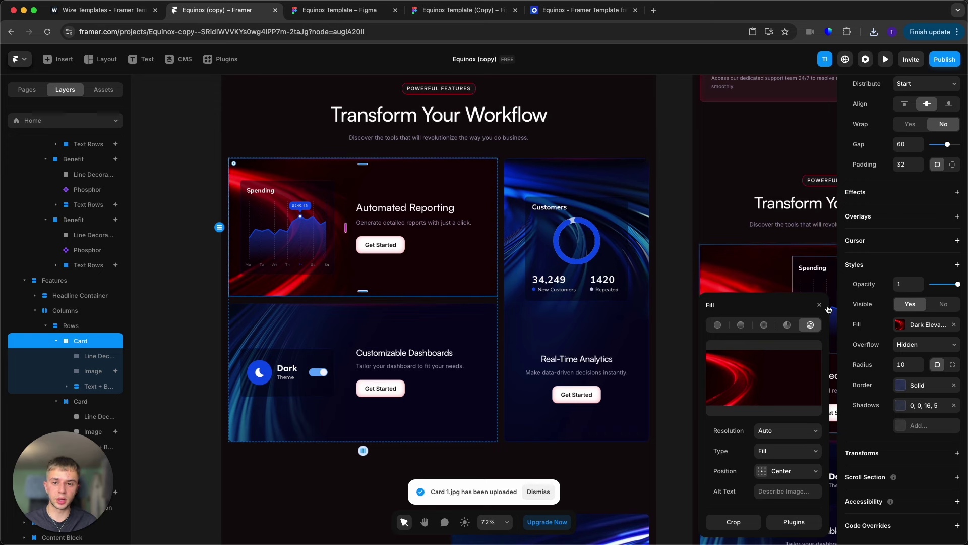
Step: Change the Automated Reporting card's border and shadow colors to the Accent style
click(915, 385)
click(789, 419)
click(734, 464)
key(ctrl+z)
click(743, 464)
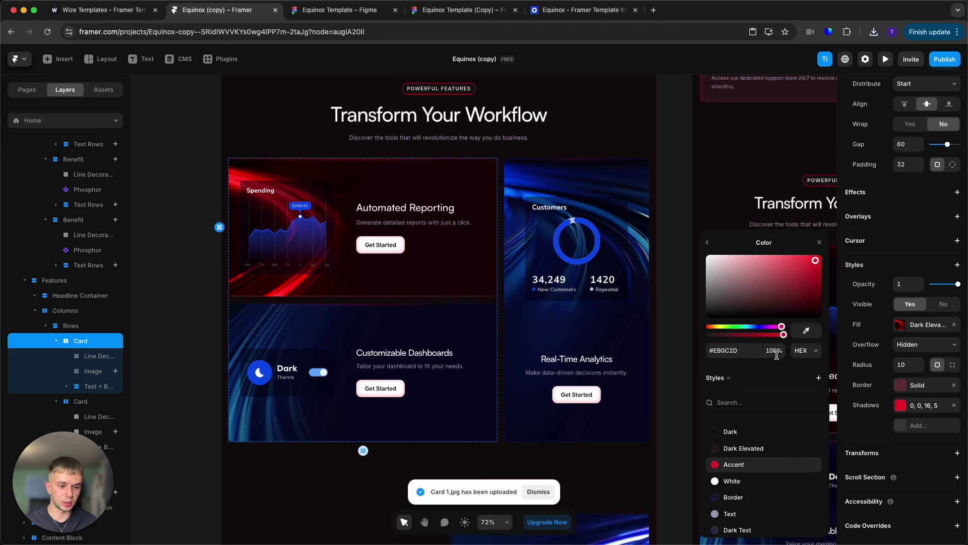
click(166, 321)
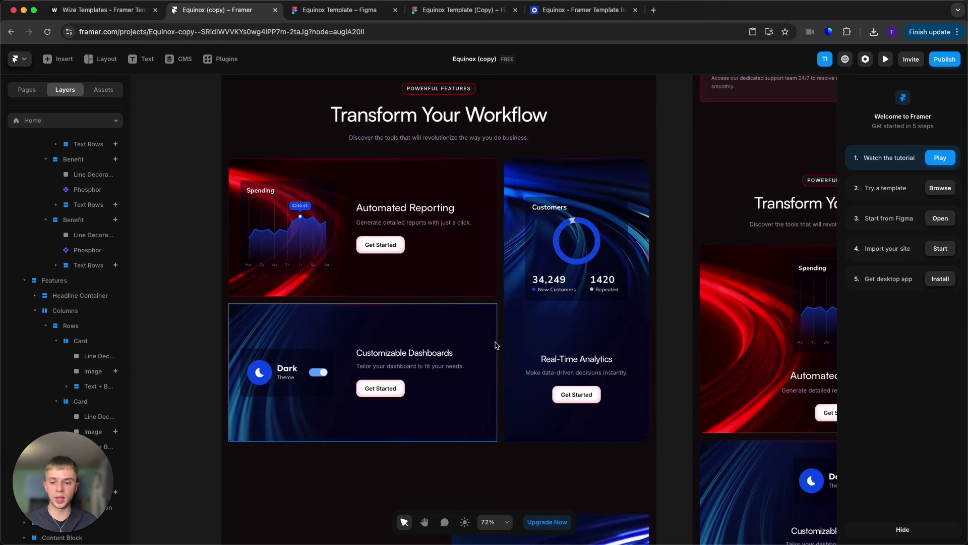
Step: Examine the remaining home page sections and the testimonial cards inside the Testimonials component, and return to the Home page
scroll(494, 333, down, 10)
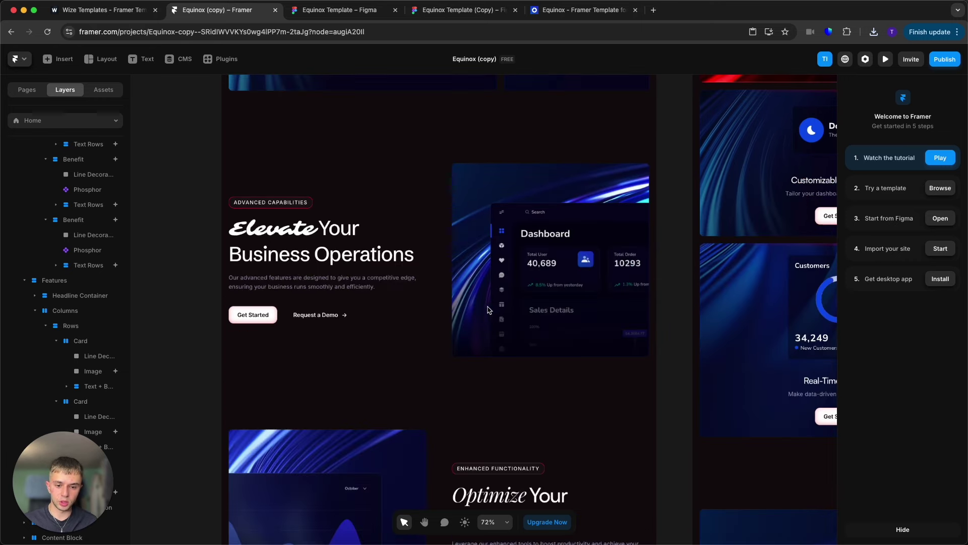
drag(181, 121, 180, 279)
click(179, 279)
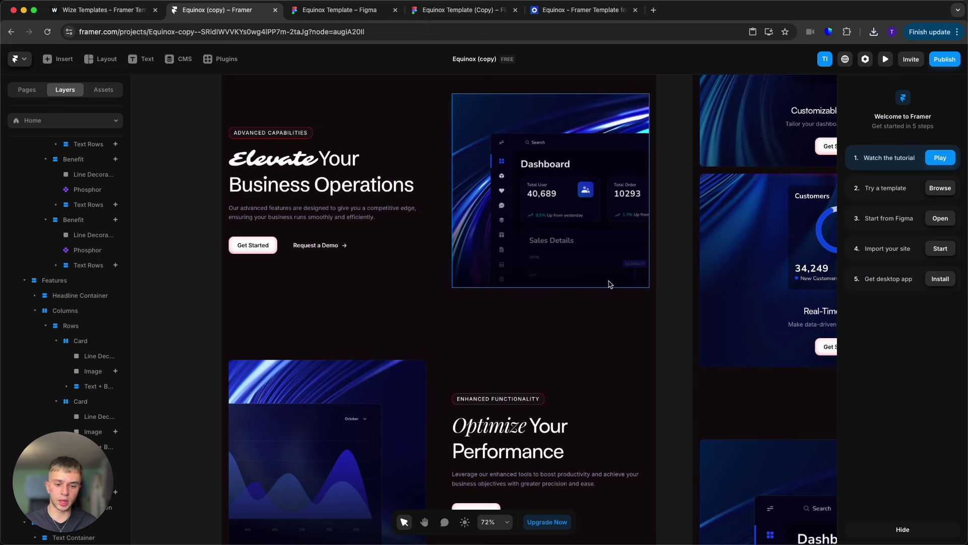
scroll(611, 283, down, 5)
scroll(611, 285, down, 3)
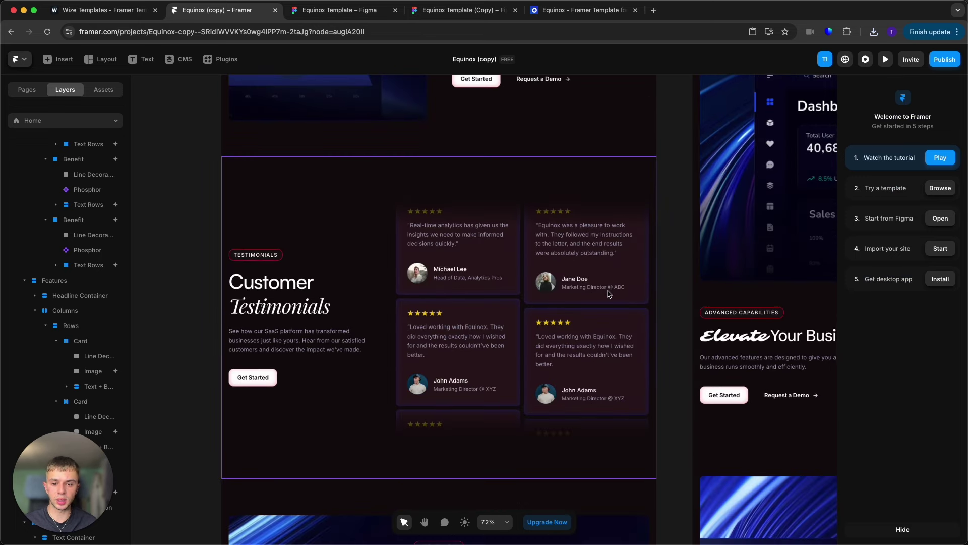
double_click(610, 294)
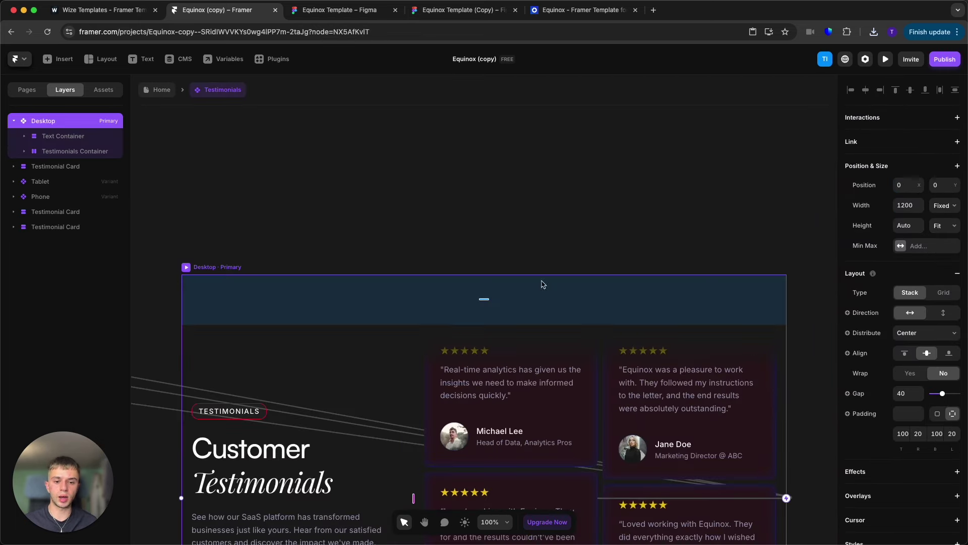
click(552, 192)
scroll(551, 193, down, 5)
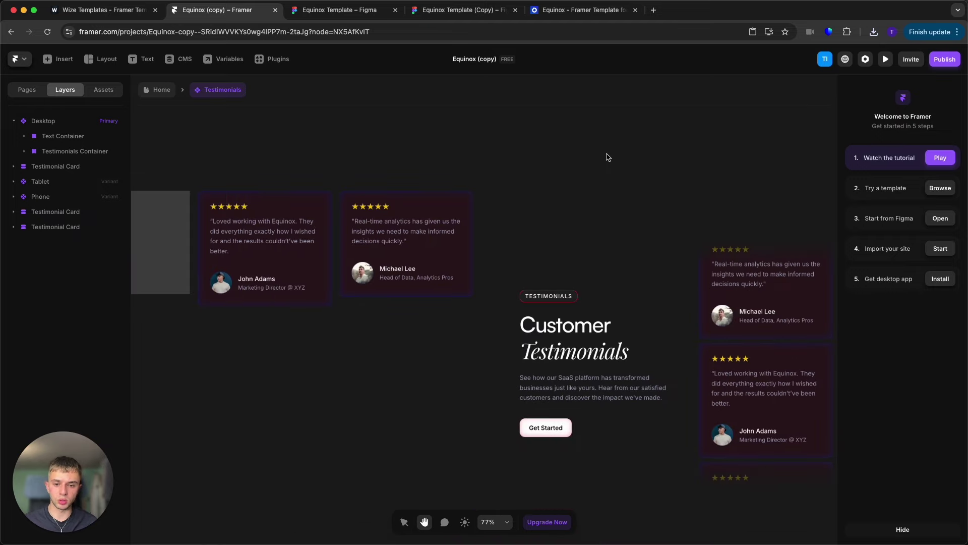
scroll(278, 179, left, 5)
drag(258, 174, 637, 350)
click(580, 342)
click(164, 90)
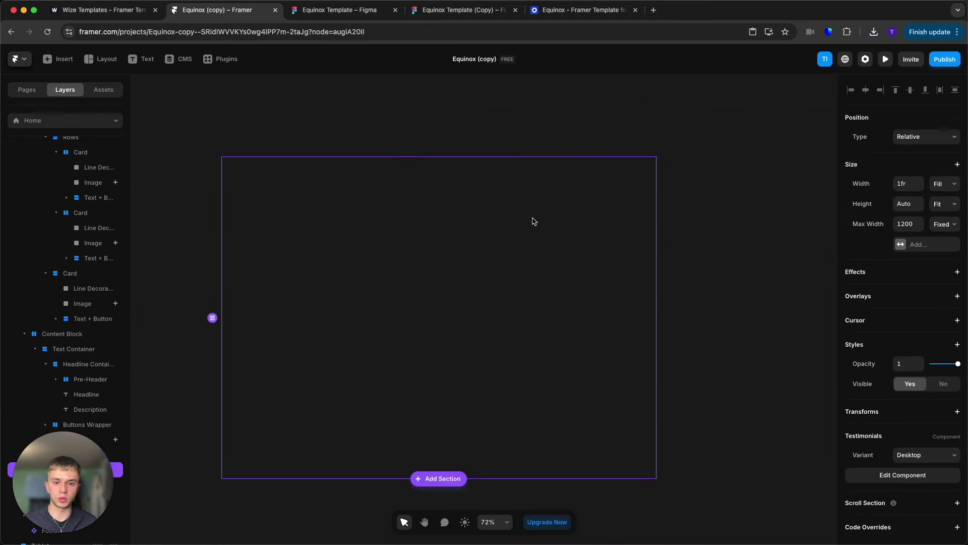
Step: Copy the style of the Enhanced Productivity card in the benefits grid
scroll(532, 226, up, 5)
click(433, 147)
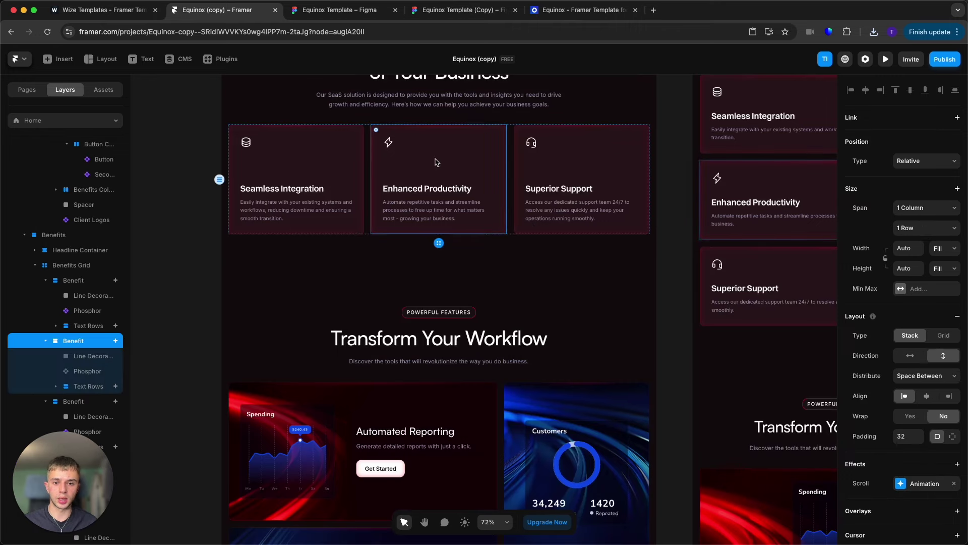
scroll(485, 212, down, 5)
scroll(487, 216, up, 7)
scroll(465, 325, down, 12)
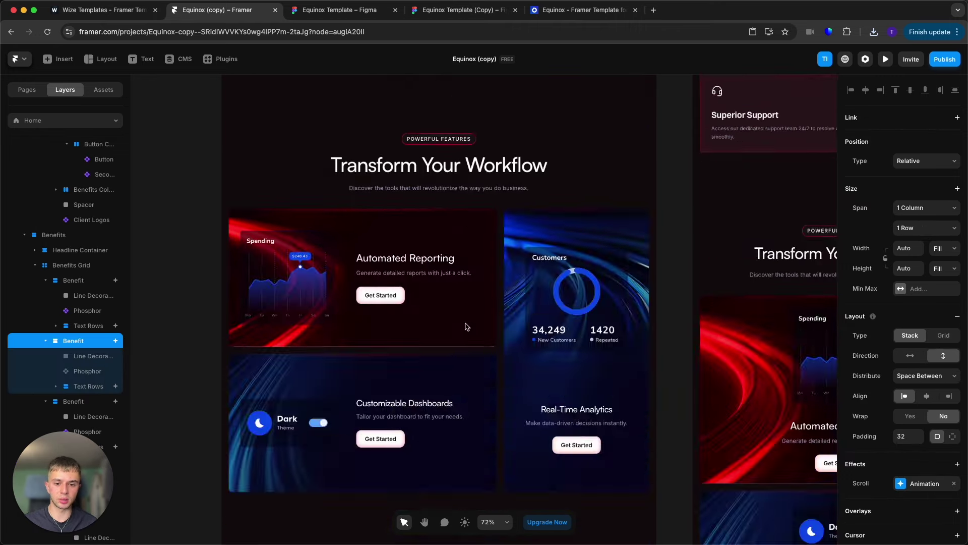
Step: Open the Testimonials component and paste the copied style onto the testimonial card about real-time analytics
scroll(477, 335, down, 5)
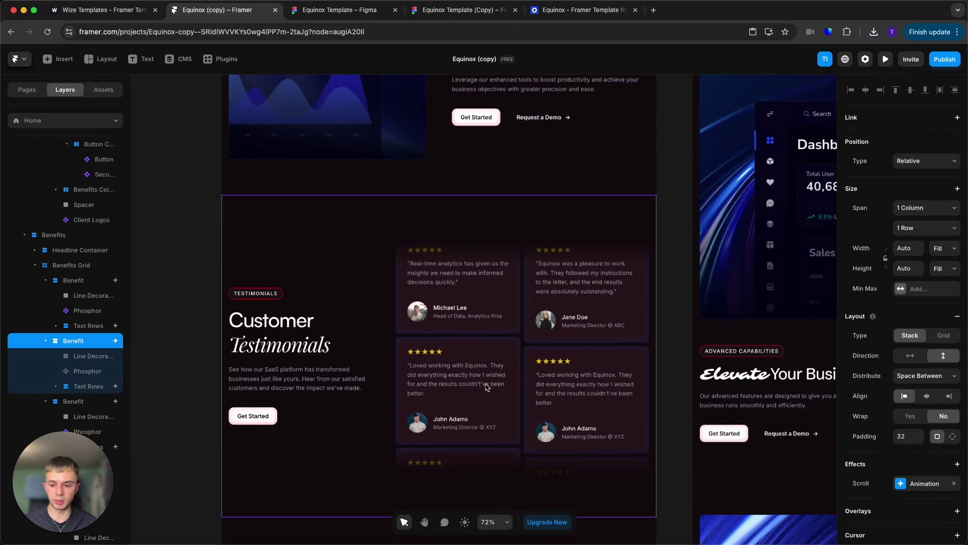
click(487, 387)
double_click(485, 390)
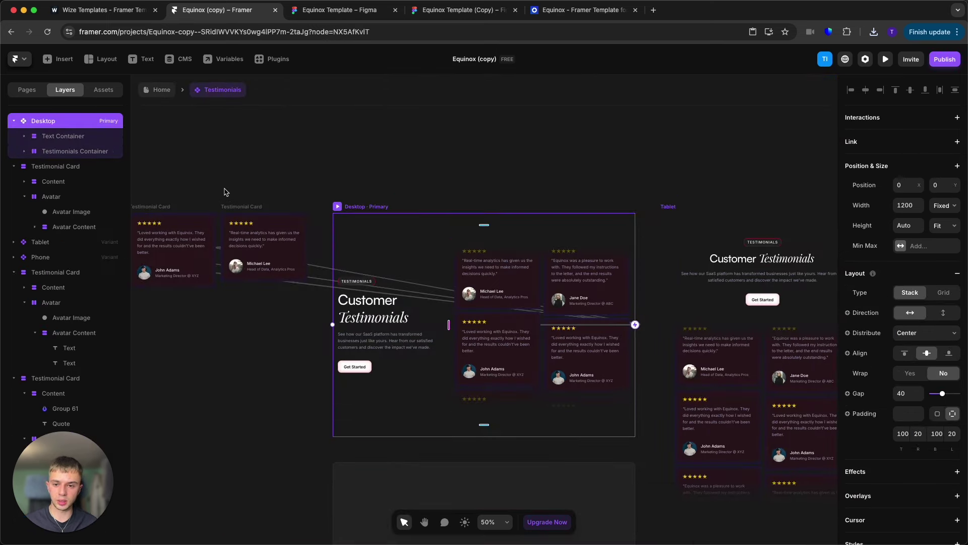
click(226, 207)
scroll(162, 204, up, 4)
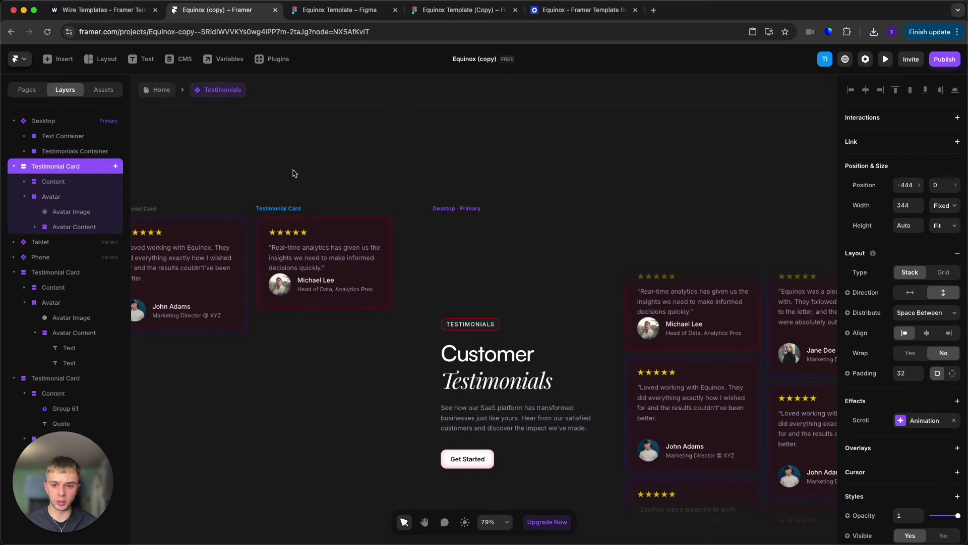
Step: Set the real-time analytics testimonial card's stack distribution to Start and its gap to 40
click(934, 317)
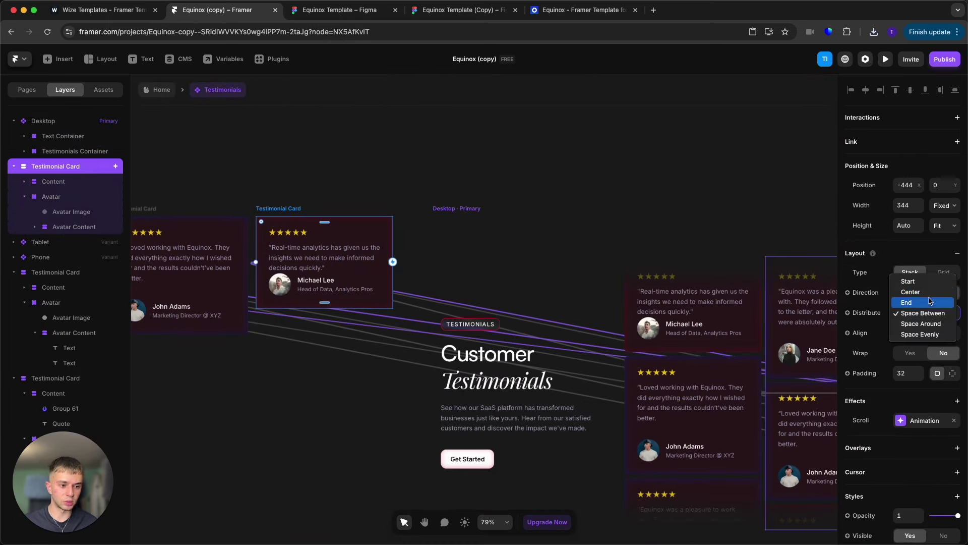
click(929, 289)
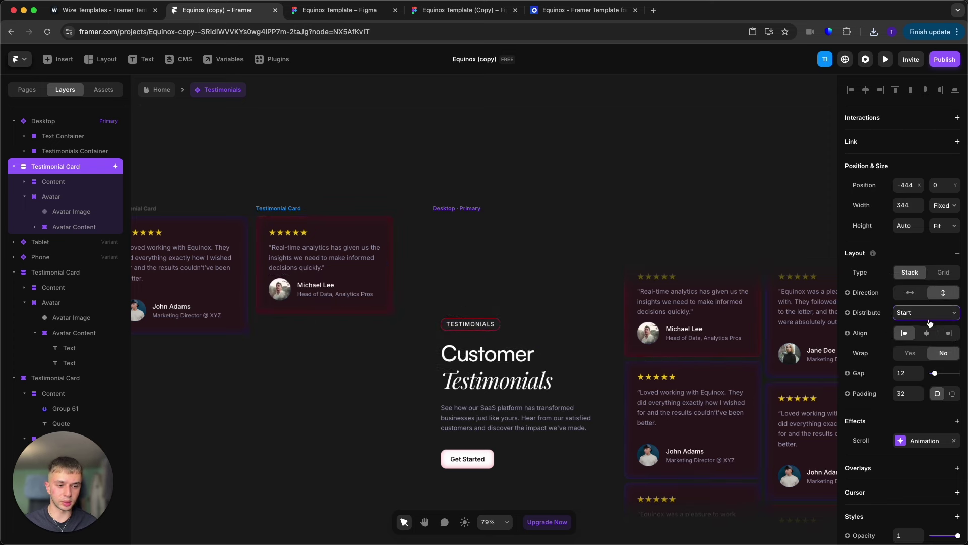
scroll(303, 136, left, 4)
click(249, 227)
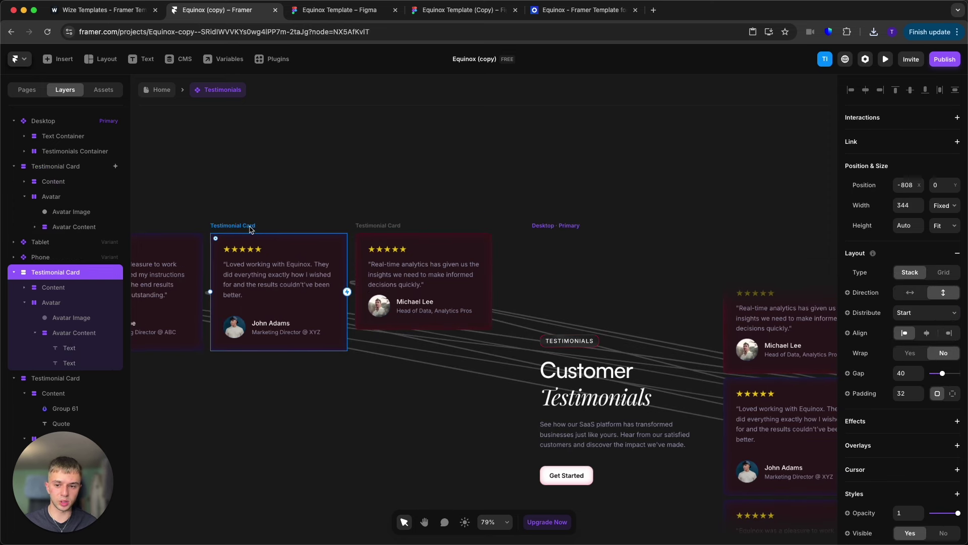
click(379, 227)
text(40)
key(Return)
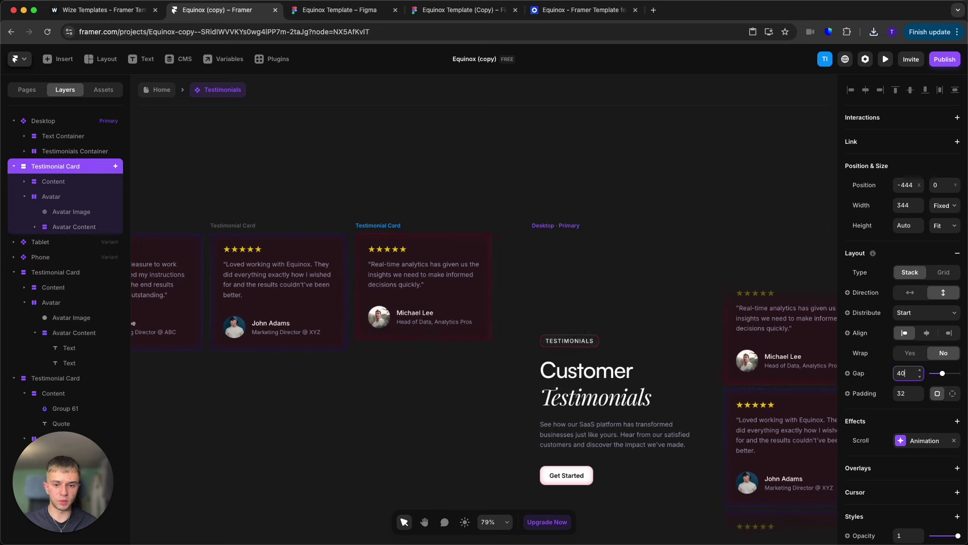
Step: Copy the real-time analytics testimonial card's style and apply it to the other two testimonial cards
click(241, 227)
click(379, 227)
scroll(443, 173, left, 5)
click(398, 234)
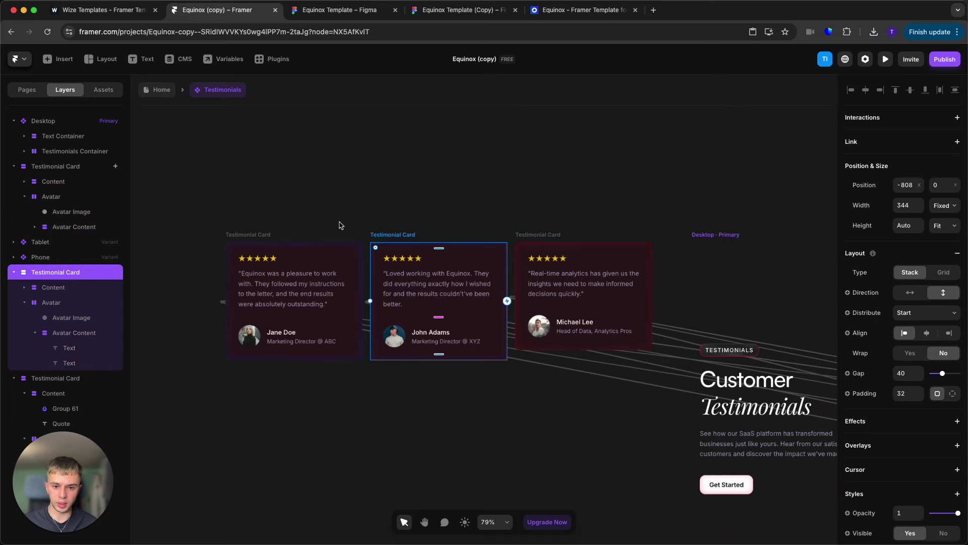
click(265, 234)
click(366, 180)
scroll(323, 169, right, 4)
scroll(591, 249, down, 3)
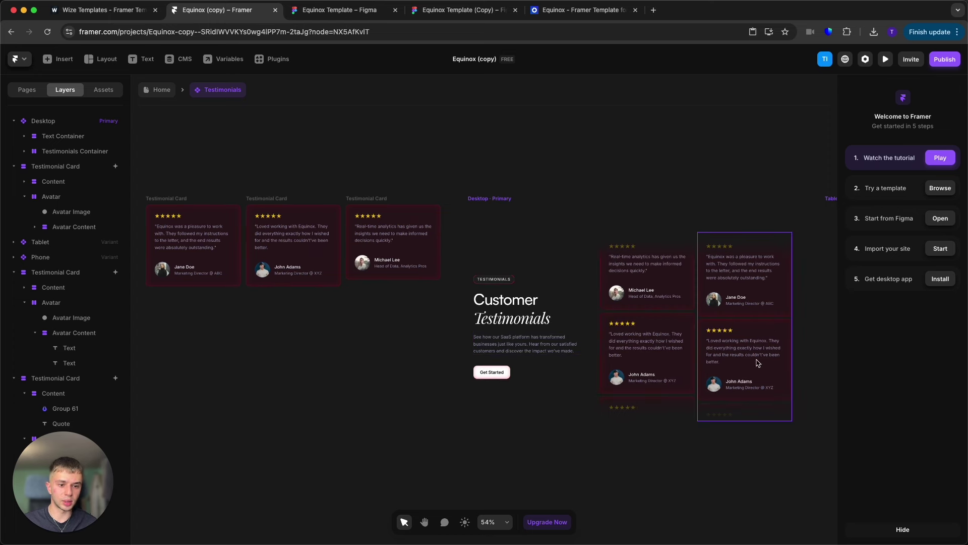
Step: Duplicate the "Equinox was a pleasure to work with" testimonial card and place the copy to its left
scroll(633, 177, left, 5)
scroll(634, 177, up, 1)
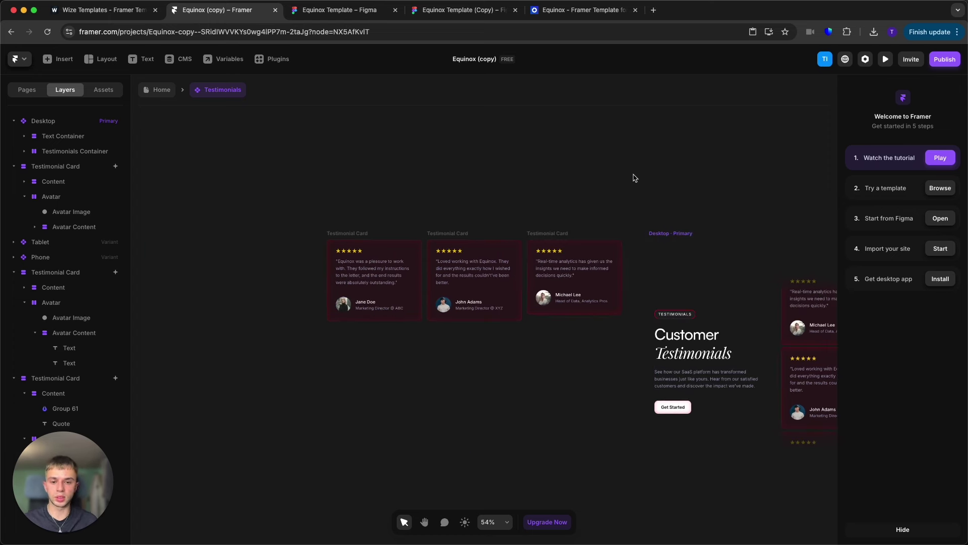
click(358, 233)
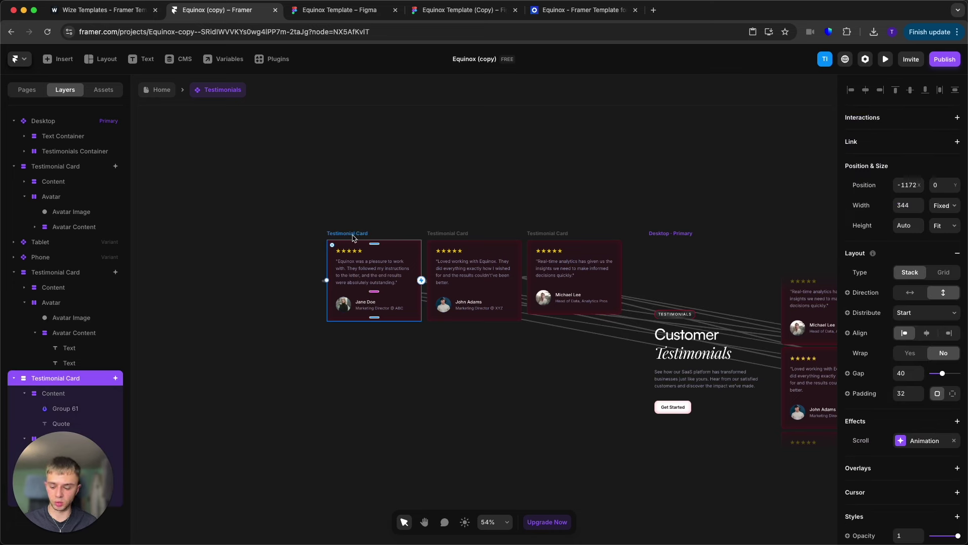
drag(353, 238, 253, 237)
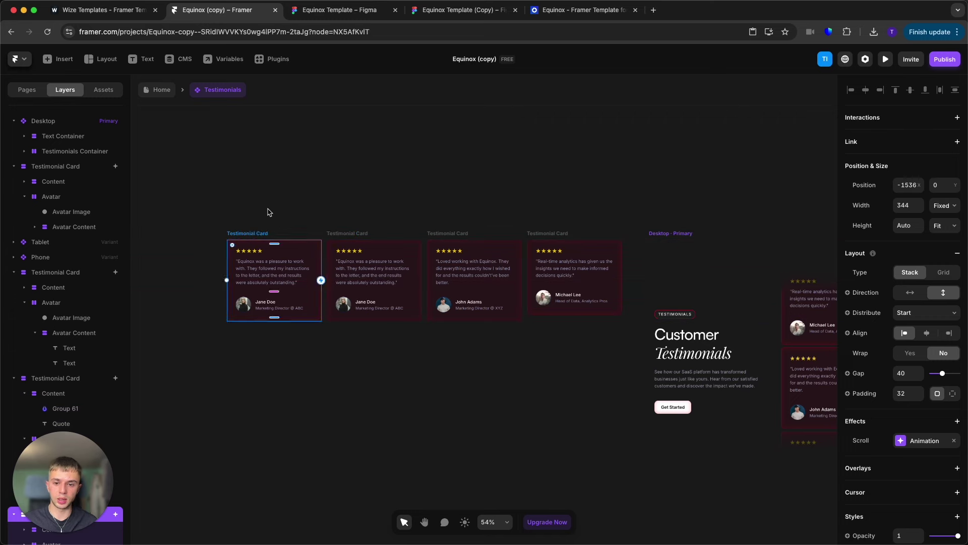
click(267, 212)
Step: Inspect the editable quote, author name and job title texts in the duplicated testimonial card
scroll(258, 273, up, 5)
click(263, 262)
double_click(263, 261)
key(Escape)
click(283, 343)
click(309, 360)
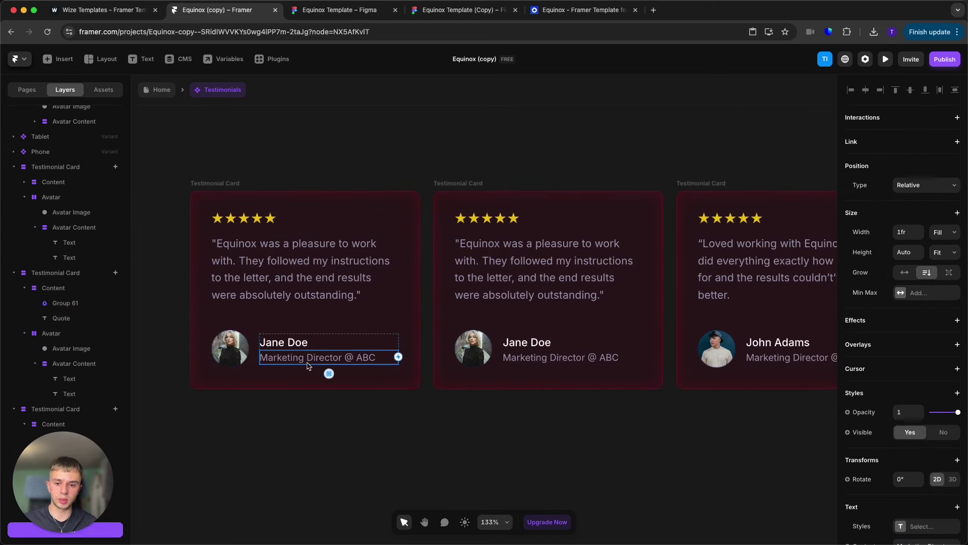
Step: Check the testimonial cards in the desktop and tablet variants and return to the Home page
scroll(224, 308, down, 10)
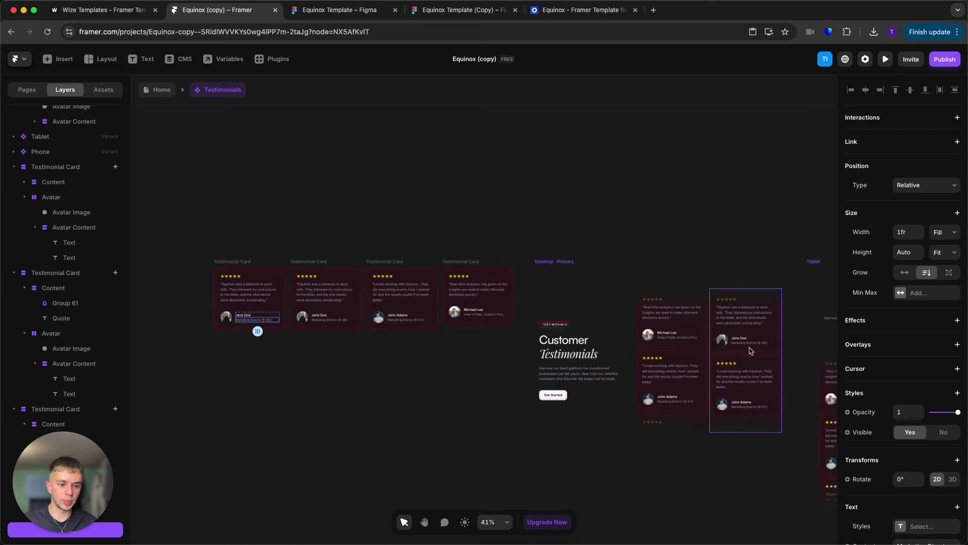
click(750, 351)
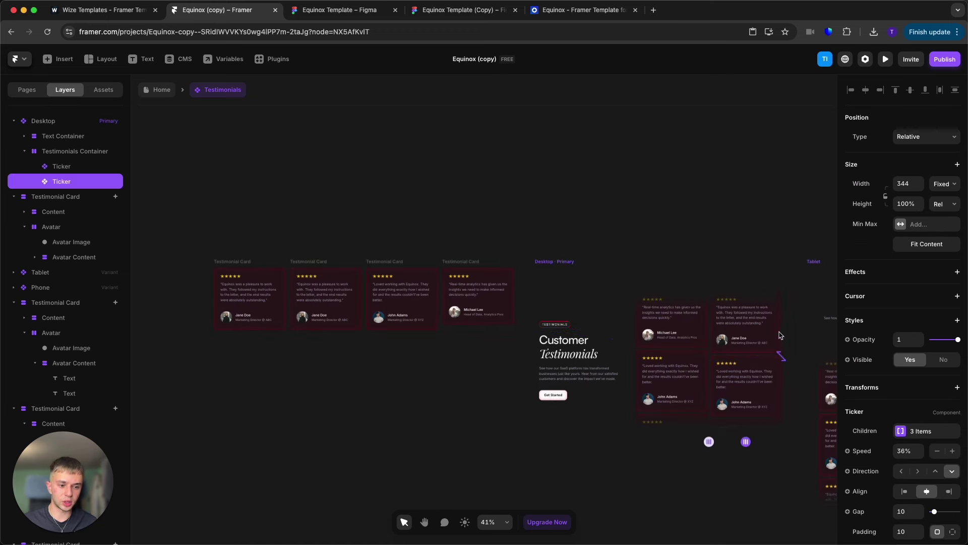
click(661, 218)
scroll(580, 222, right, 5)
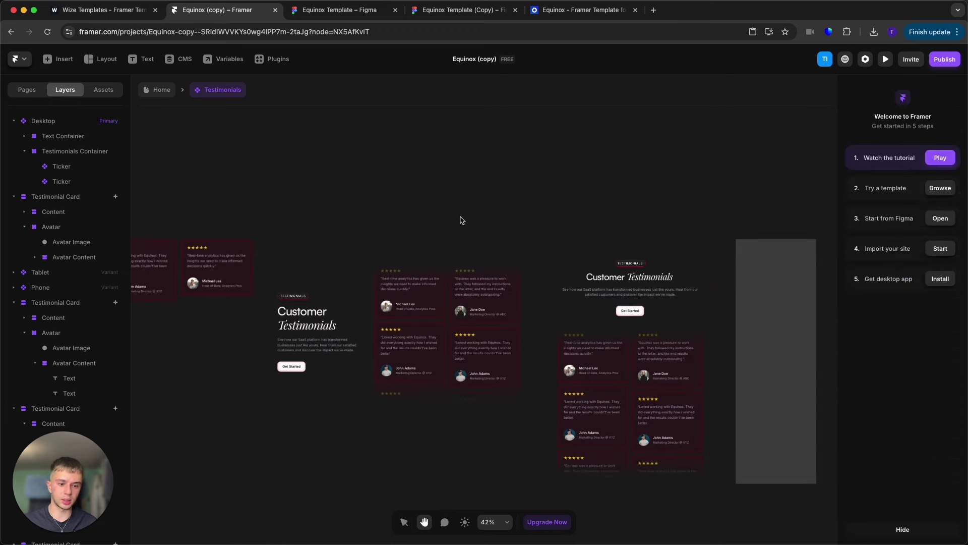
click(159, 92)
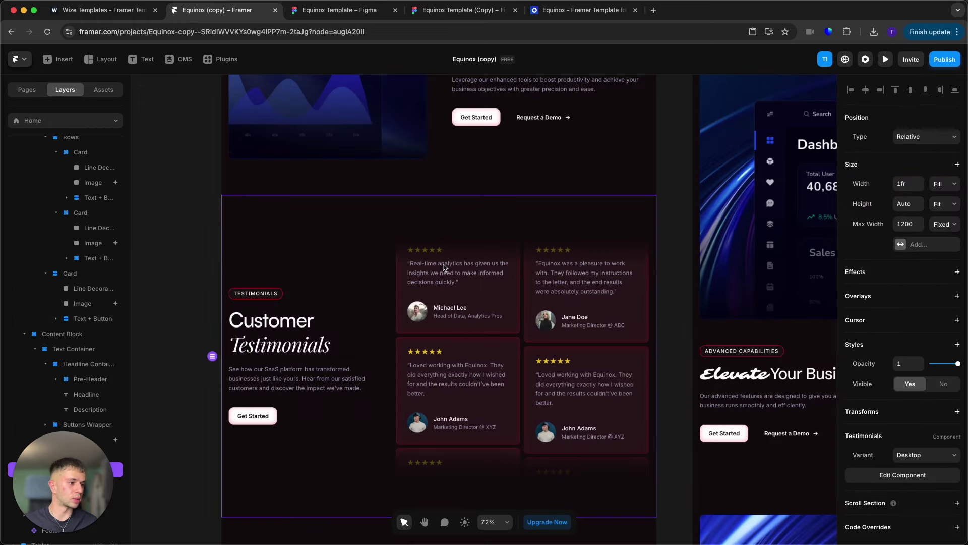
Step: Find the "Start Your Free Trial Today" section, view the Equinox Template design assets in Figma, and return to the Framer project
scroll(444, 268, down, 10)
ctrl+scroll(447, 273, down, 3)
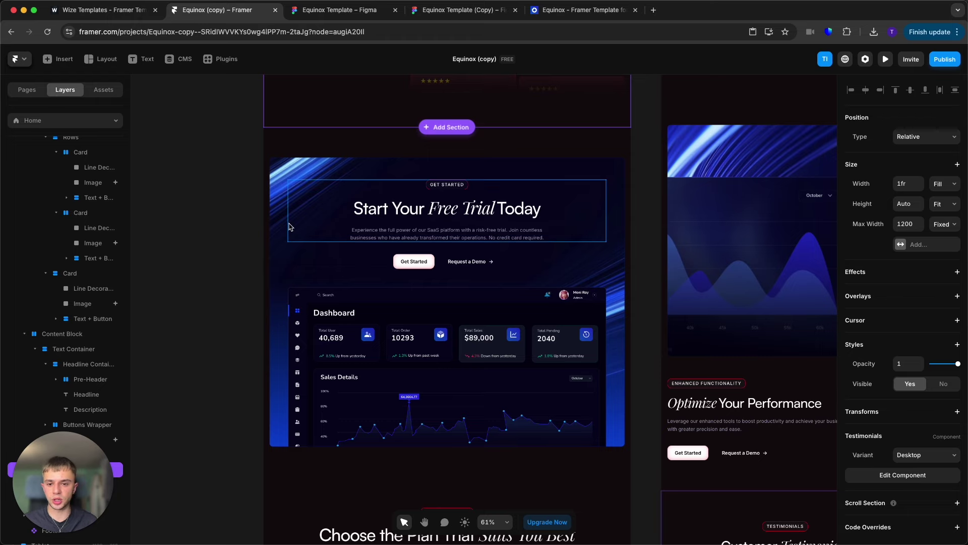
click(340, 10)
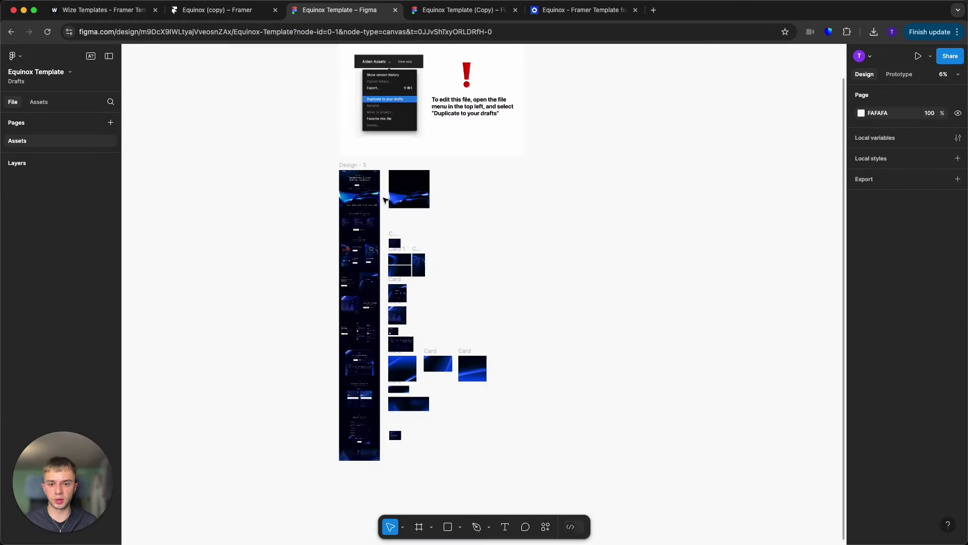
click(249, 11)
Step: Set the fill position of the dashboard image in the "Start Your Free Trial Today" section to Top Center
scroll(438, 307, down, 2)
click(414, 319)
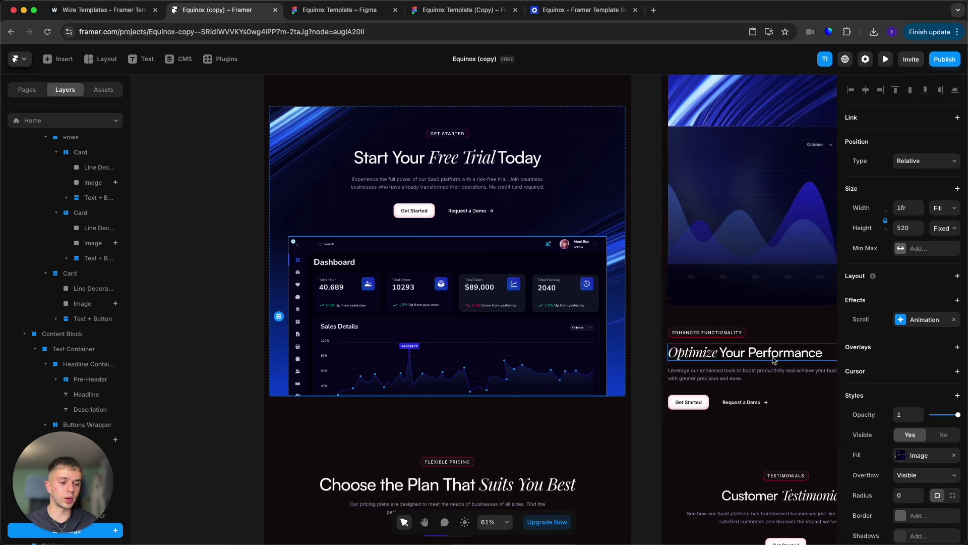
click(919, 454)
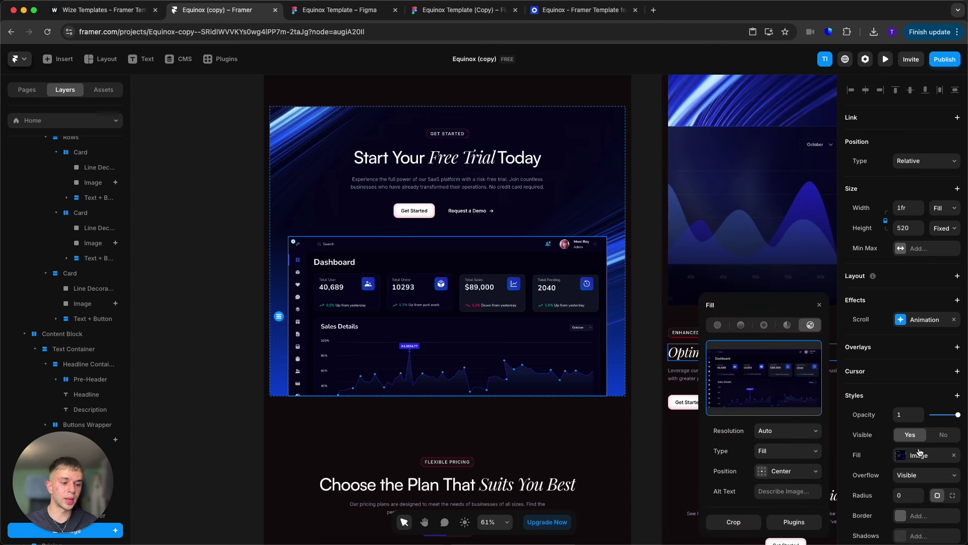
click(783, 473)
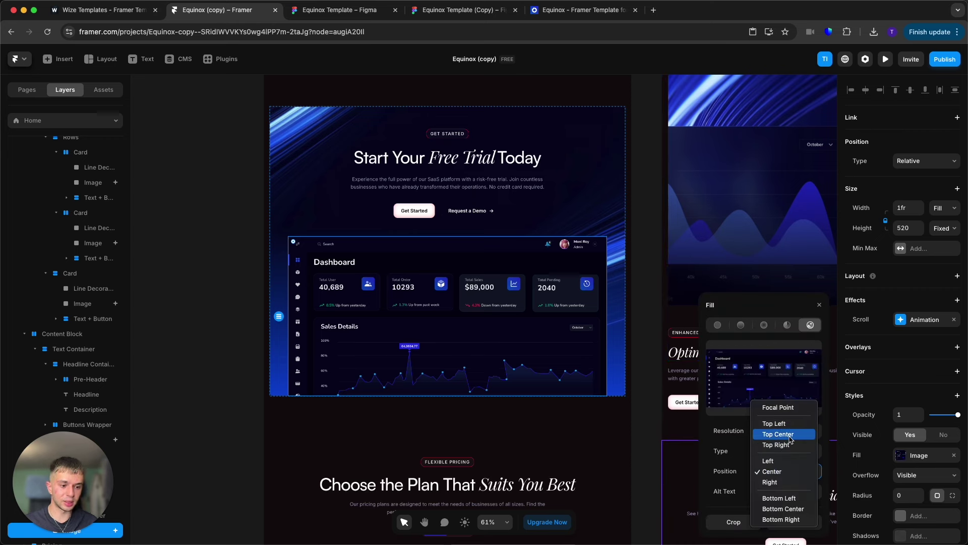
click(790, 440)
key(Escape)
Step: Open the pricing section's Pricing component for editing and inspect the monthly Basic Plan card's style settings
scroll(448, 303, down, 10)
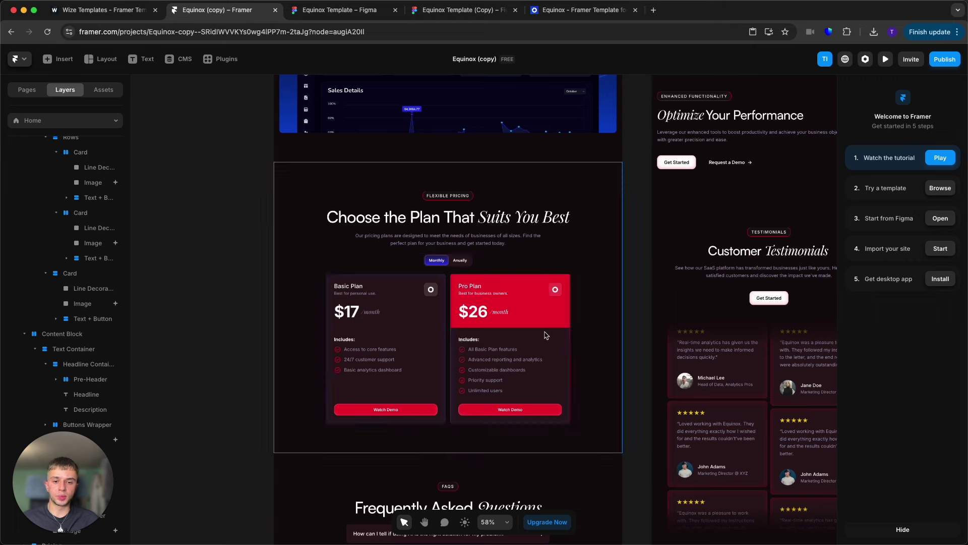
scroll(438, 338, up, 3)
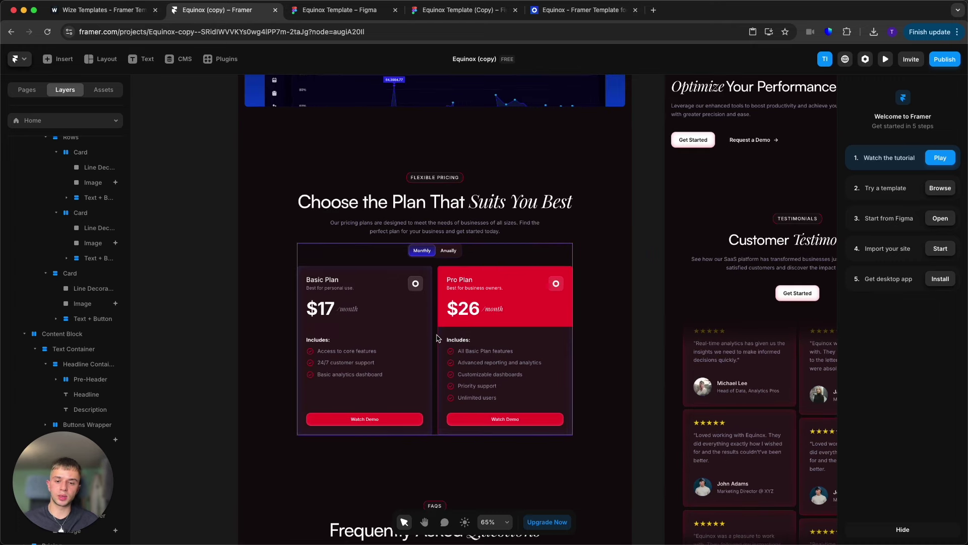
double_click(438, 339)
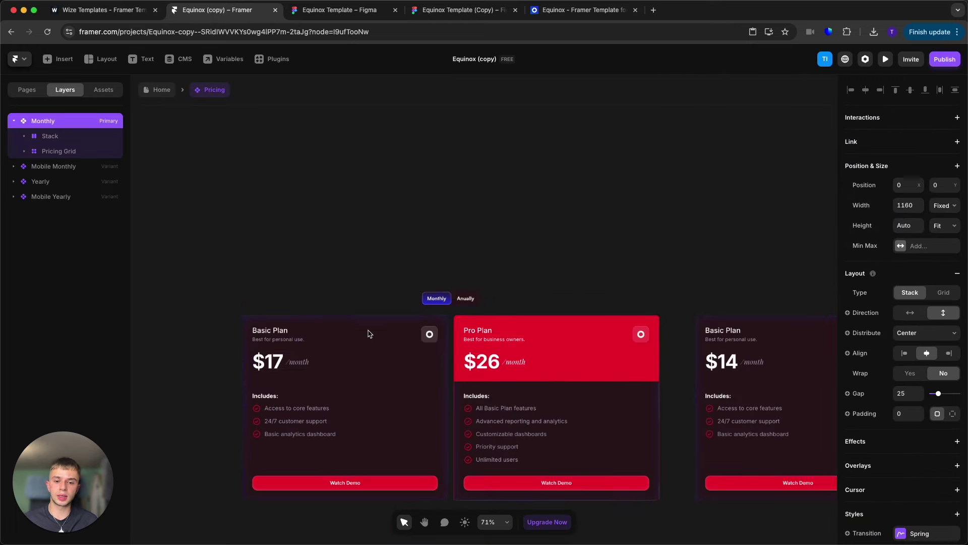
click(353, 385)
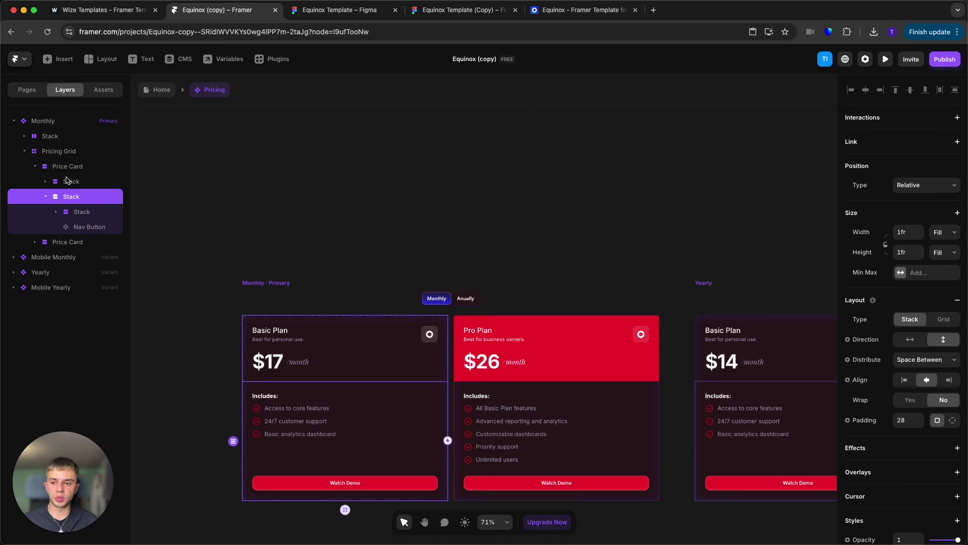
key(Escape)
scroll(930, 468, down, 5)
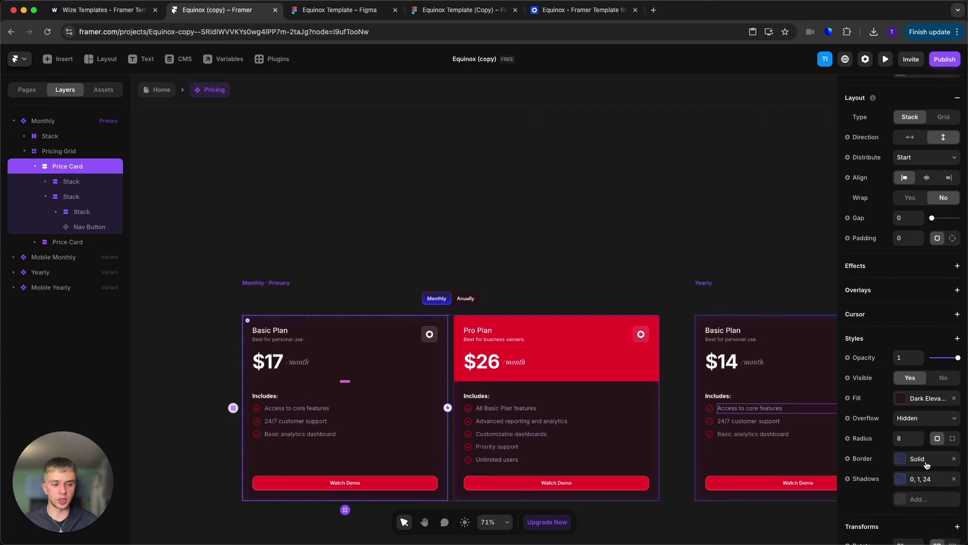
click(438, 228)
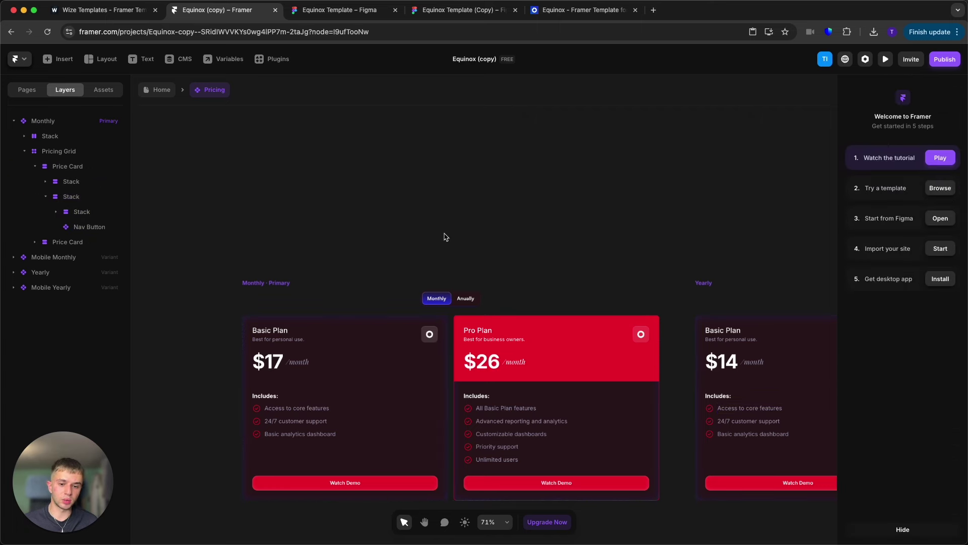
Step: Recolor the Monthly toggle's linear gradient fill by applying the Accent color style to both gradient stops
click(446, 306)
scroll(912, 371, down, 5)
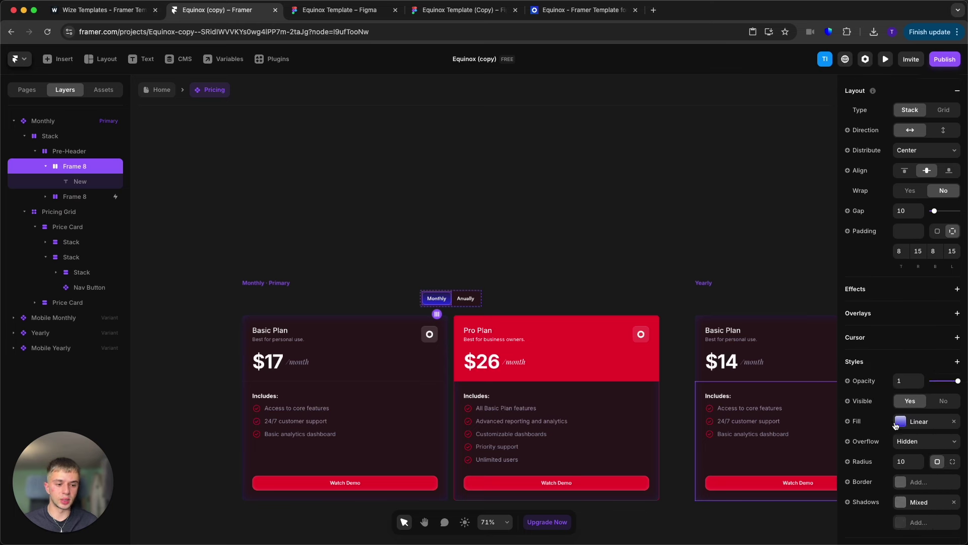
click(913, 366)
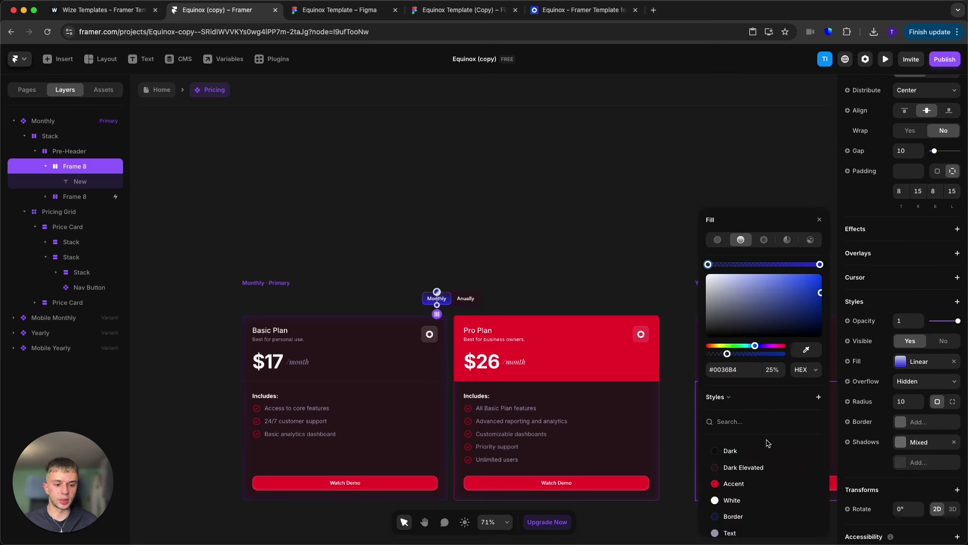
click(763, 483)
click(820, 264)
click(767, 483)
click(493, 210)
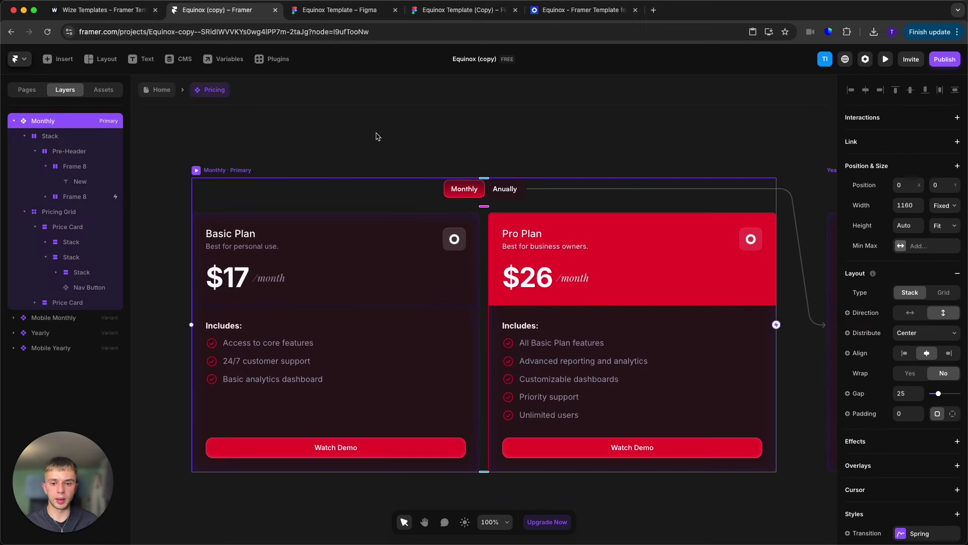
click(376, 136)
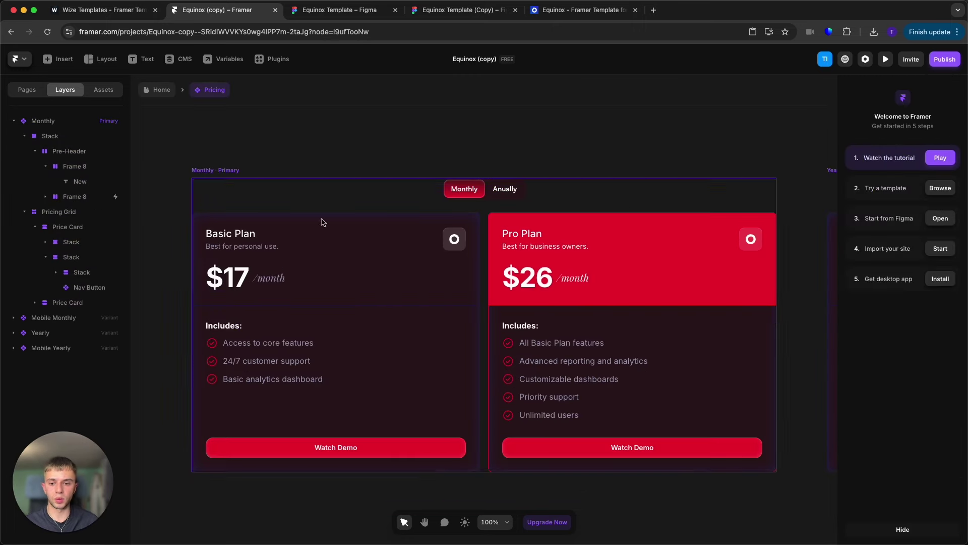
Step: Inspect the editable price and description texts in the monthly Basic Plan card
click(227, 278)
double_click(227, 278)
click(234, 278)
click(230, 248)
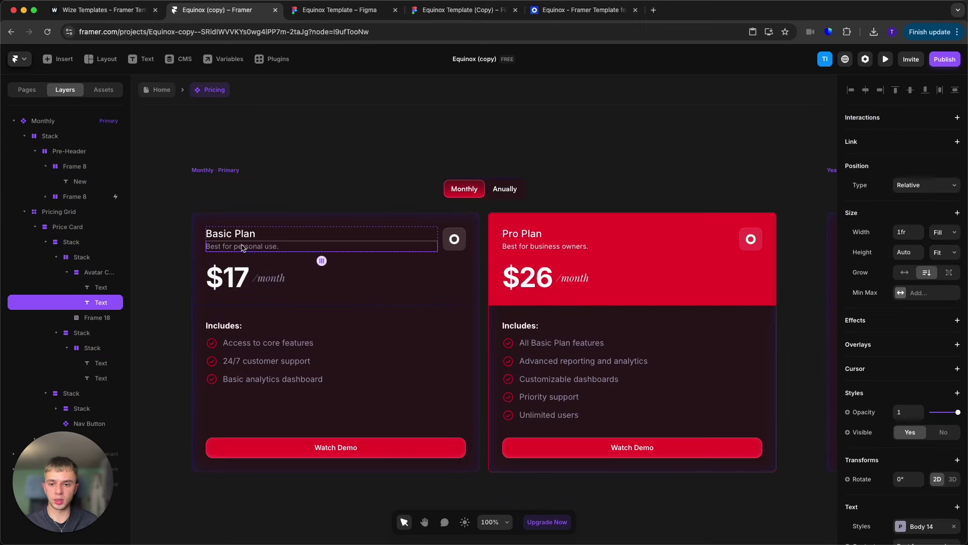
Step: Duplicate the "Access to core features" row in the monthly Basic Plan card's feature list
click(217, 385)
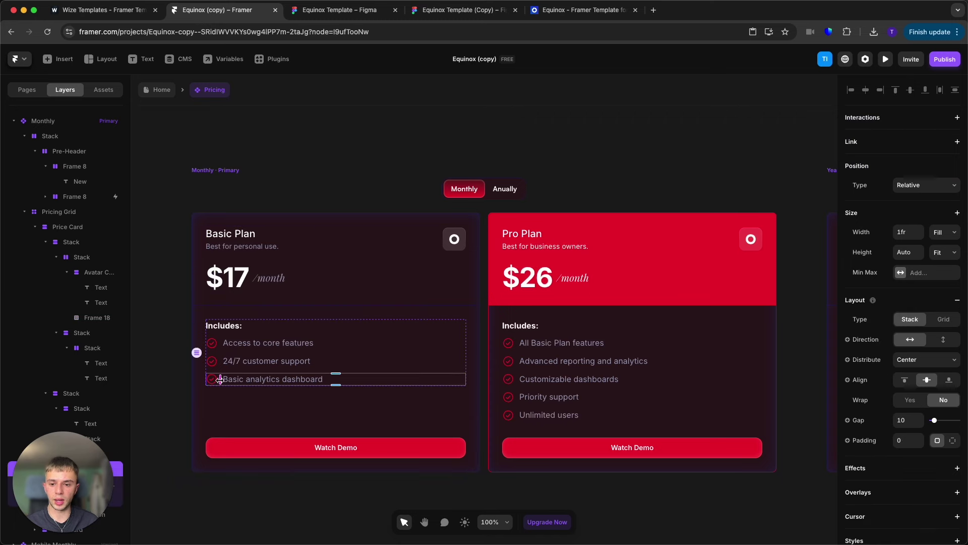
key(Escape)
click(218, 384)
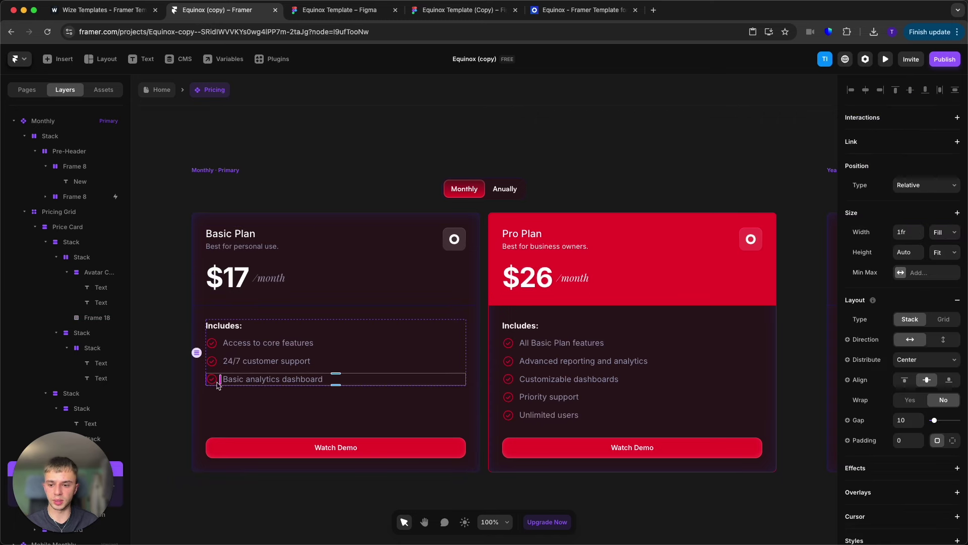
scroll(185, 385, down, 3)
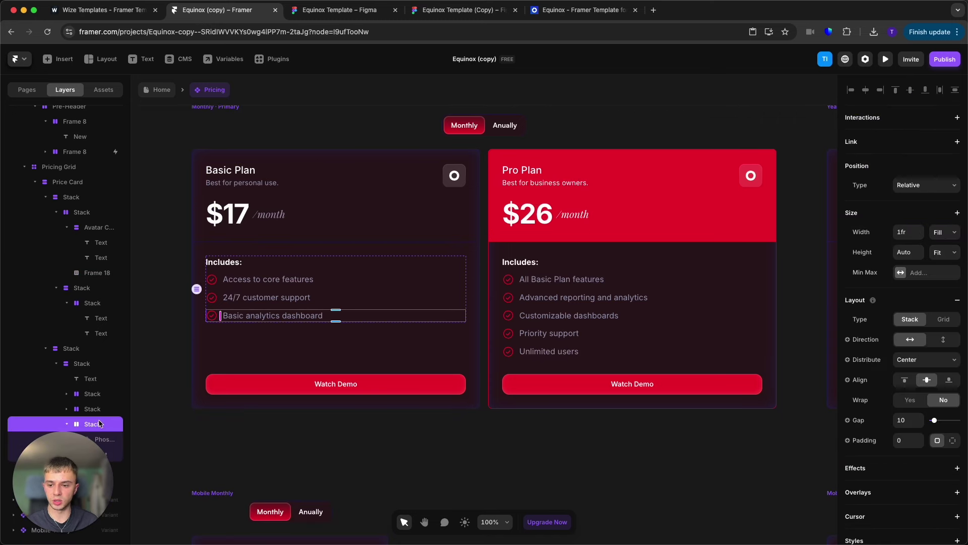
click(98, 408)
click(99, 396)
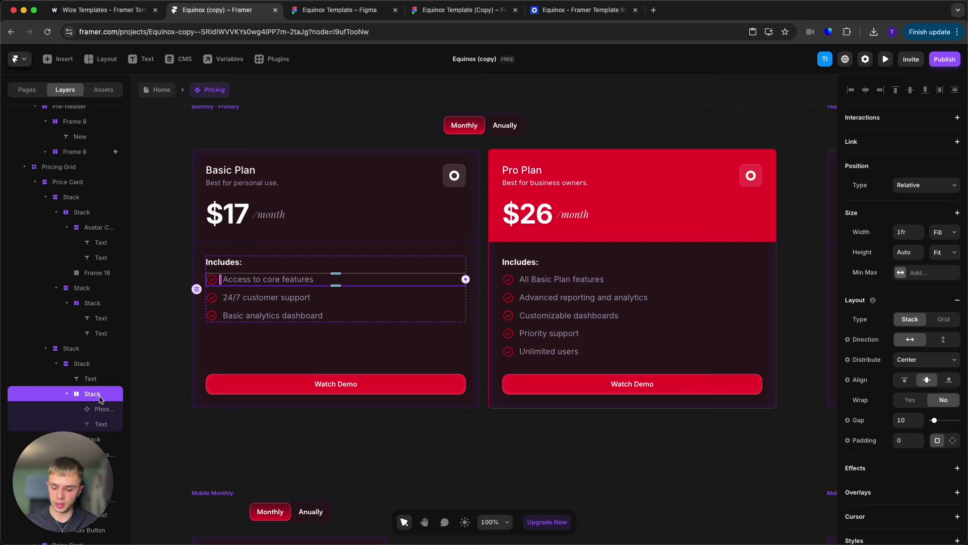
key(super+d)
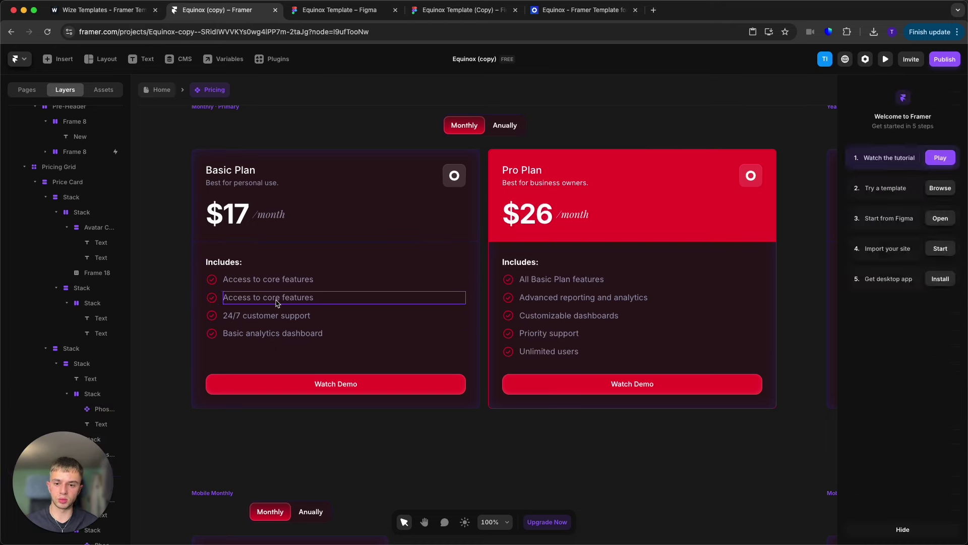
double_click(276, 299)
click(469, 463)
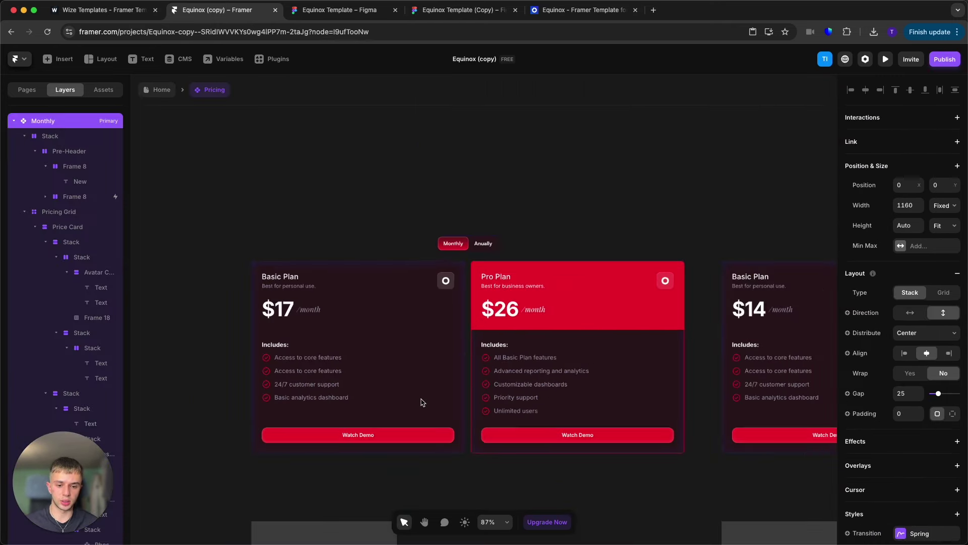
Step: Review the desktop and mobile variants of the monthly and yearly pricing, and return to the Home page
scroll(422, 402, down, 5)
click(525, 244)
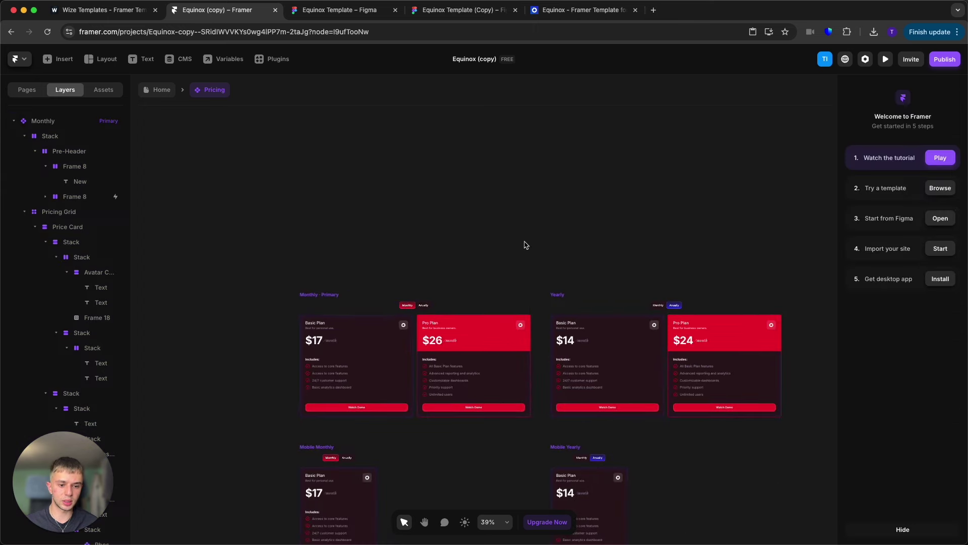
scroll(519, 255, down, 3)
scroll(428, 240, down, 3)
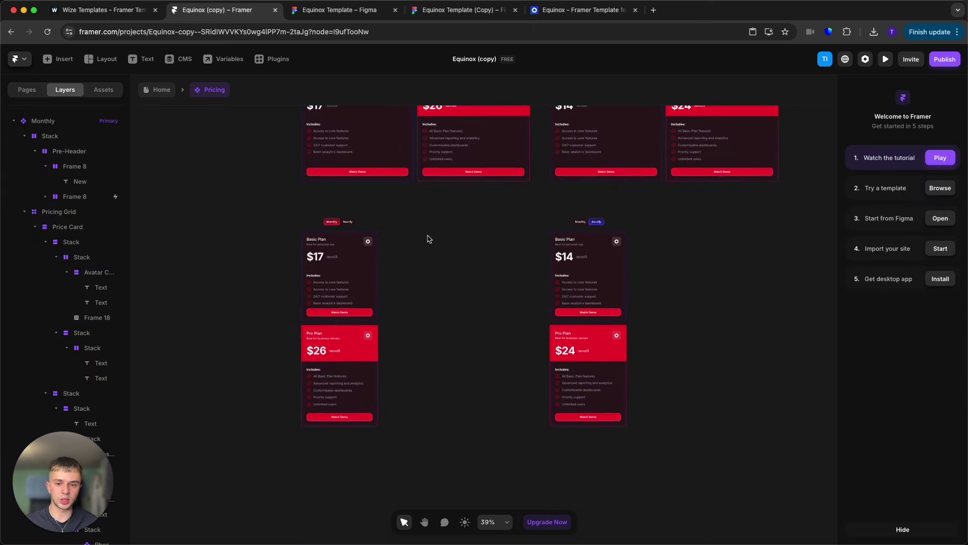
scroll(422, 233, up, 3)
scroll(286, 302, down, 1)
drag(280, 278, 444, 532)
drag(509, 273, 710, 515)
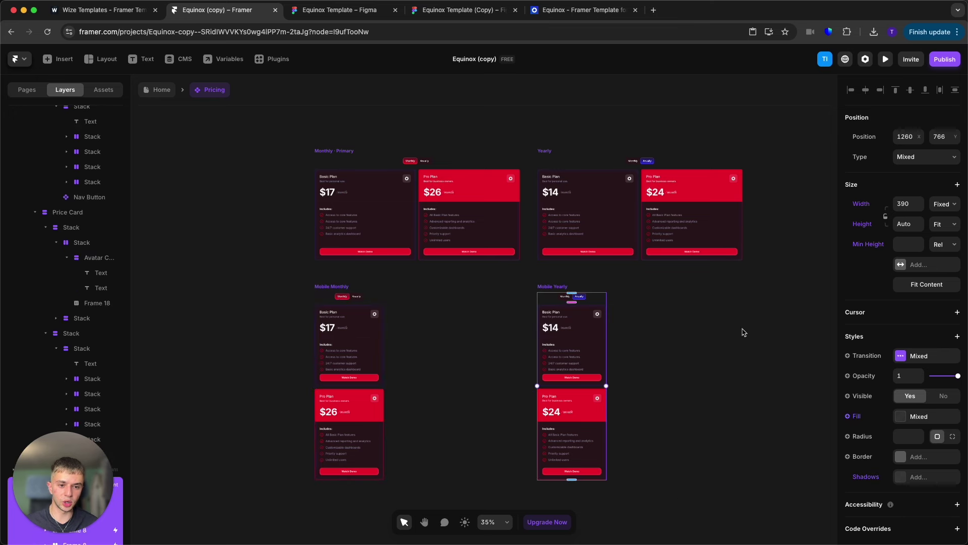
drag(772, 130, 536, 280)
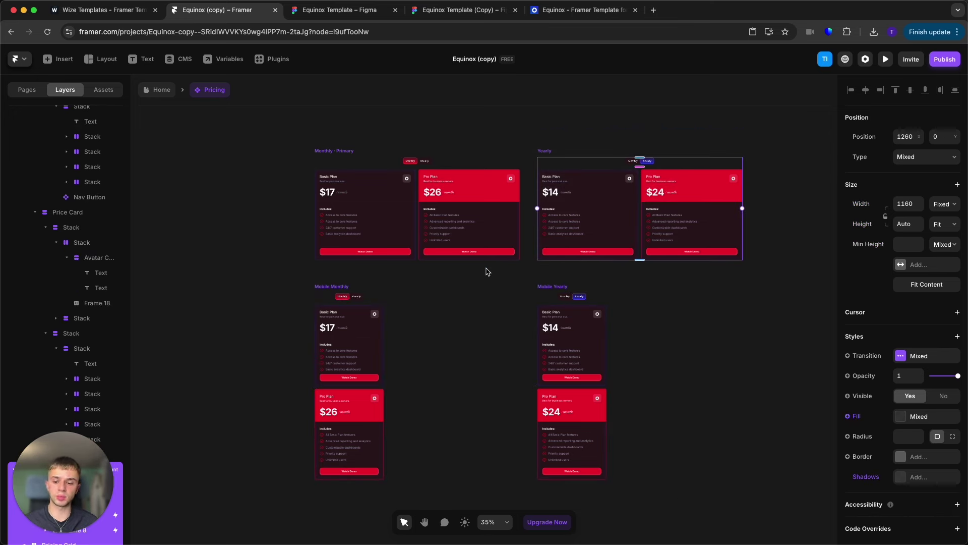
drag(272, 123, 536, 281)
click(379, 276)
drag(298, 262, 437, 472)
click(458, 418)
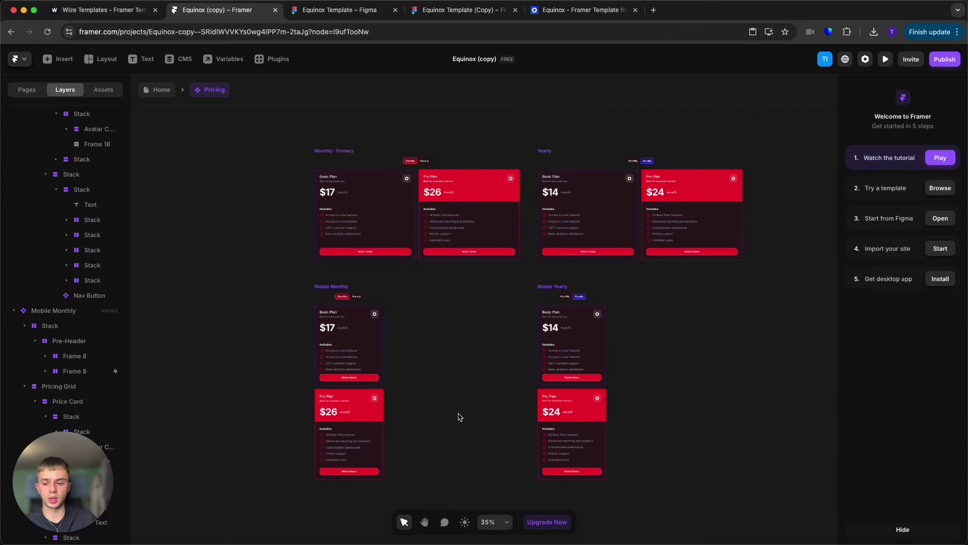
click(162, 89)
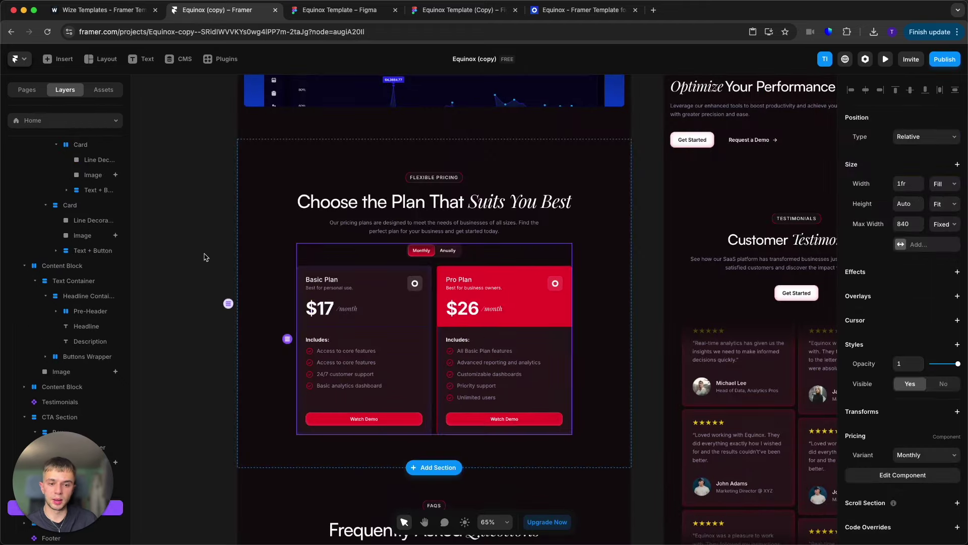
Step: Open the Accordion component from the Frequently Asked Questions section and select its first question
click(207, 264)
scroll(211, 267, down, 3)
scroll(212, 268, up, 2)
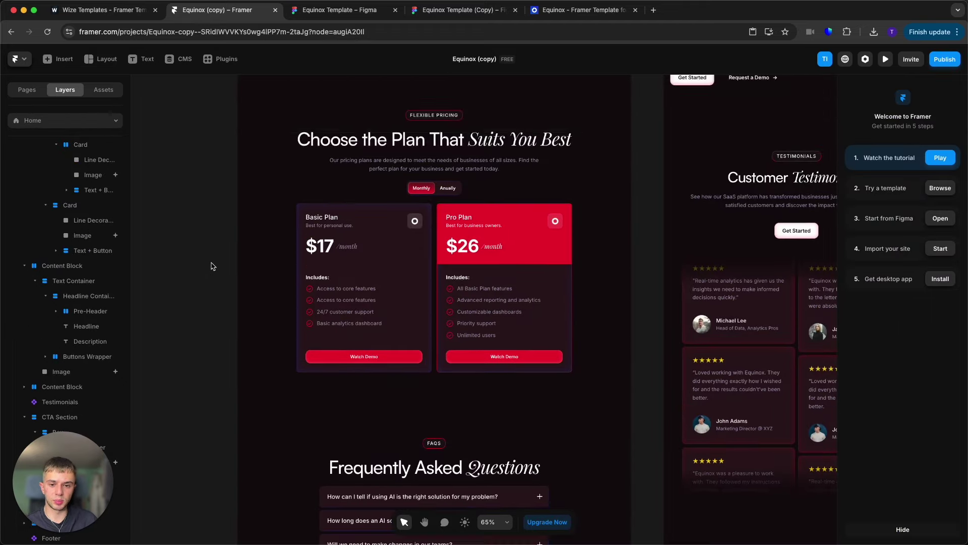
scroll(212, 268, down, 5)
double_click(466, 317)
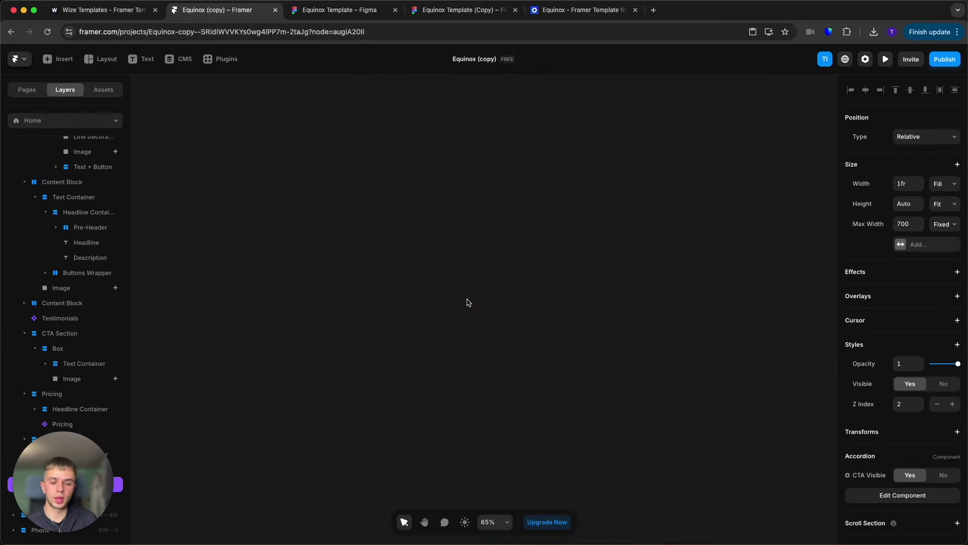
click(464, 286)
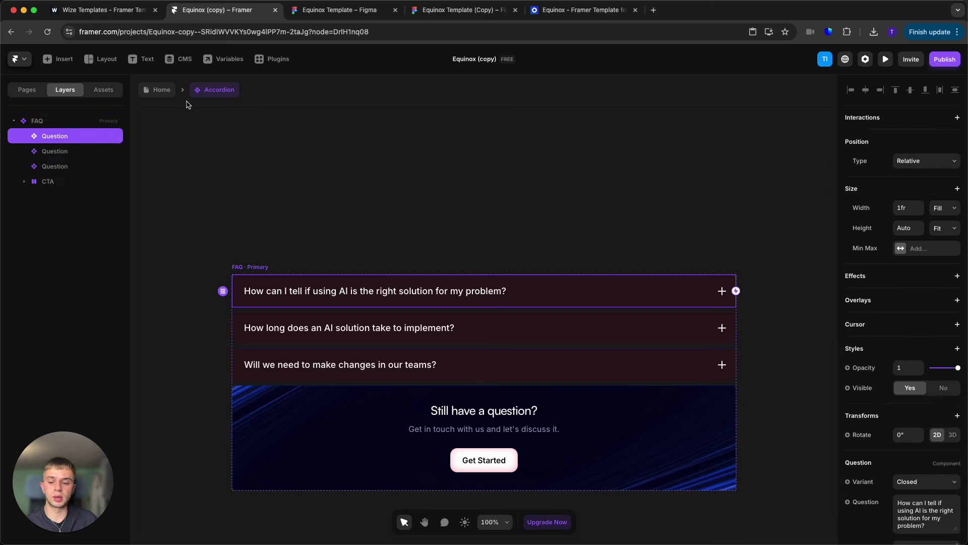
Step: Duplicate the last FAQ question, "Will we need to make changes in our teams?", and check the copy's editable question and answer texts
click(404, 366)
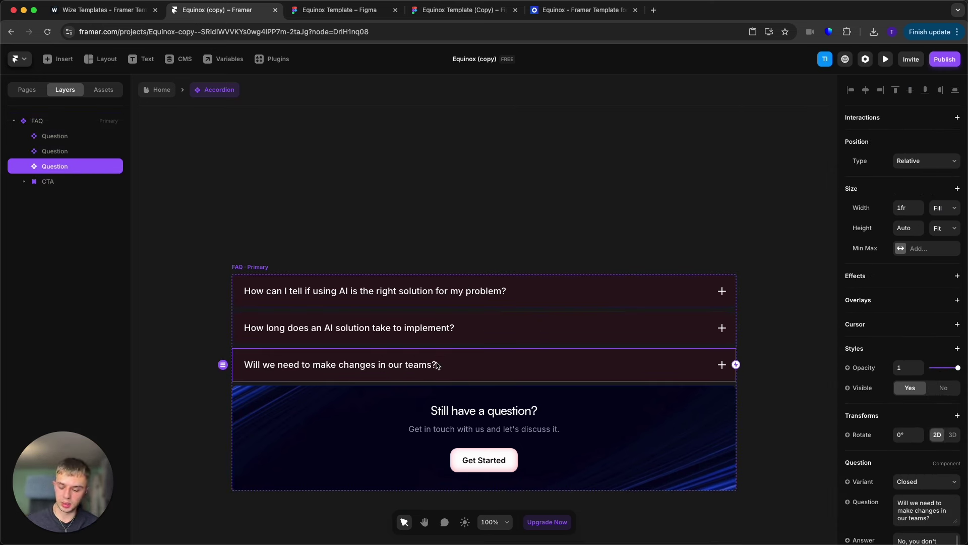
key(super+d)
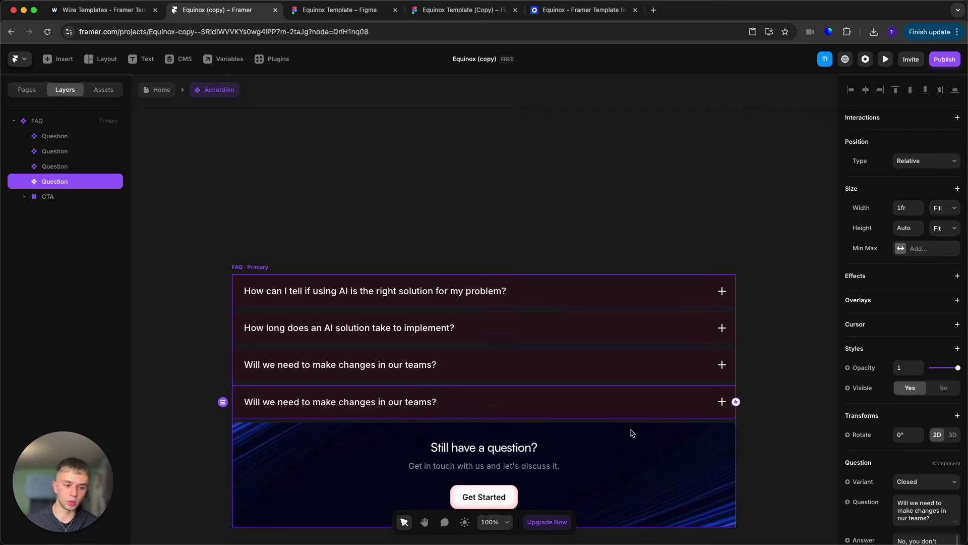
scroll(916, 403, down, 3)
click(915, 365)
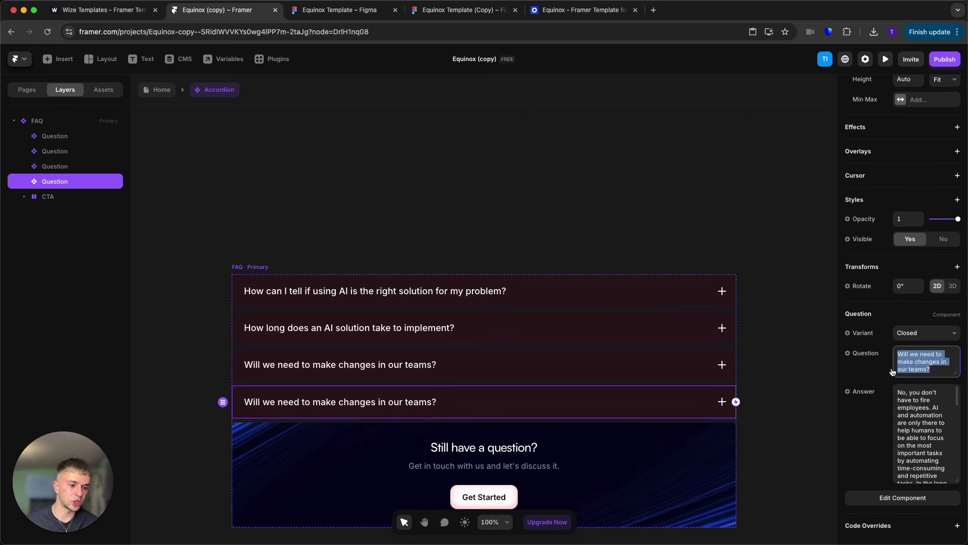
click(922, 412)
click(742, 232)
click(789, 416)
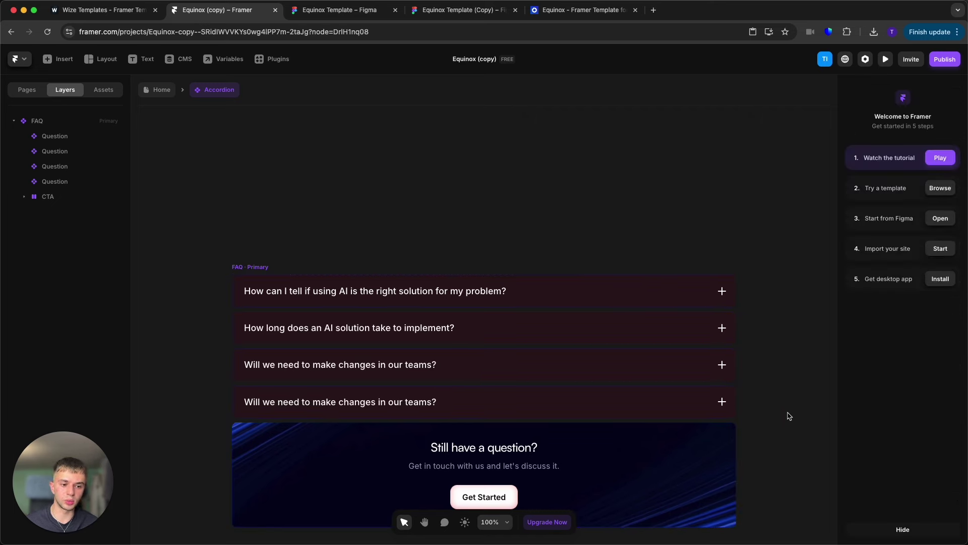
Step: Open the Question component to view its Closed and Open variants, and return to the Home page
double_click(632, 408)
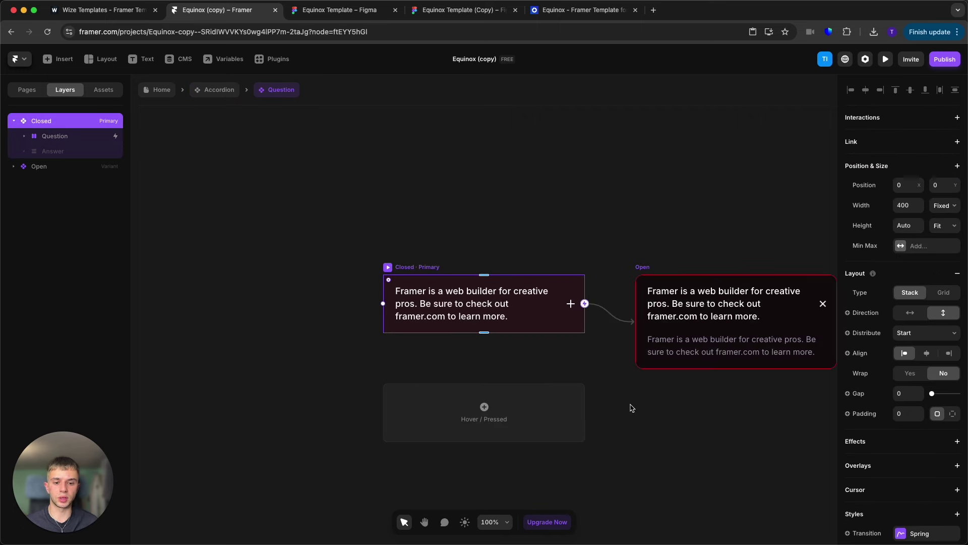
click(632, 403)
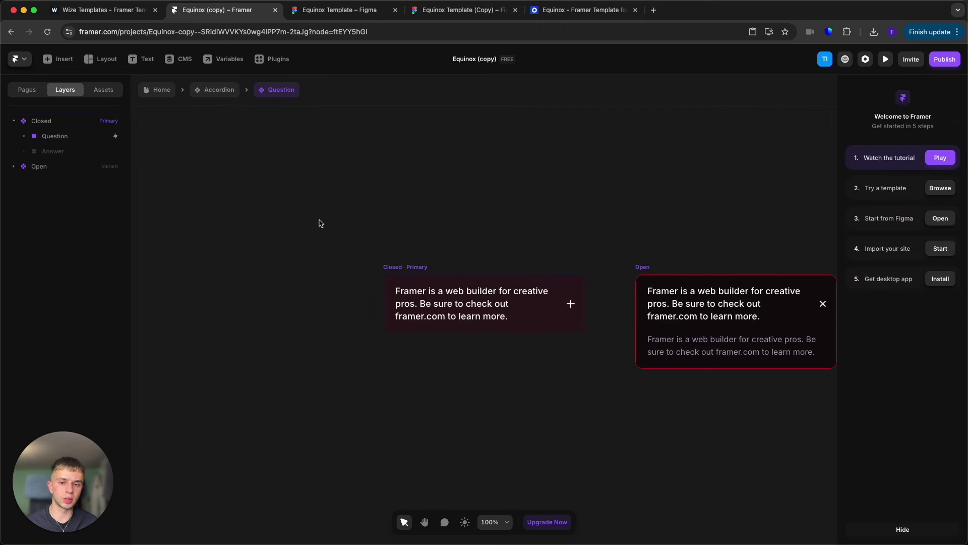
click(142, 89)
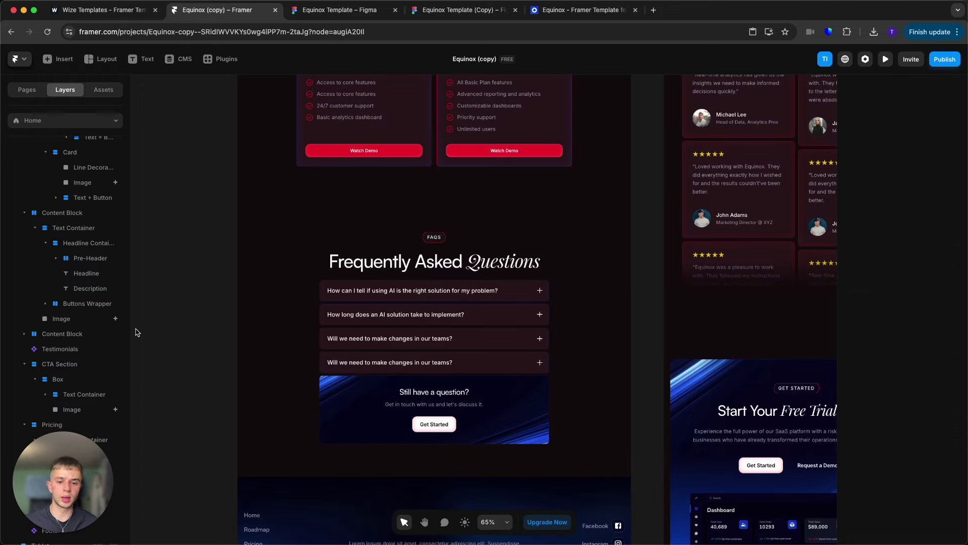
Step: Delete the duplicated last question from the Accordion component and return to the Home page
scroll(407, 312, down, 1)
double_click(407, 303)
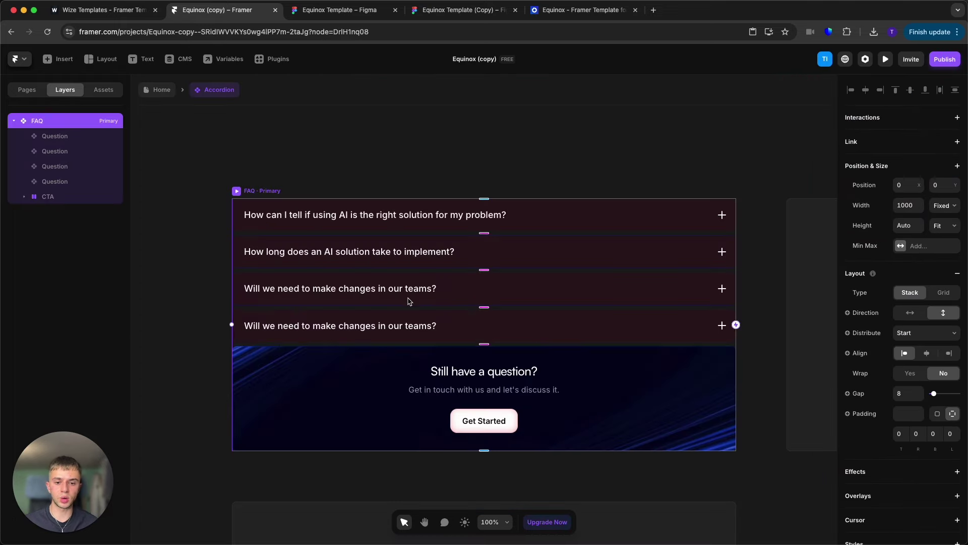
click(511, 319)
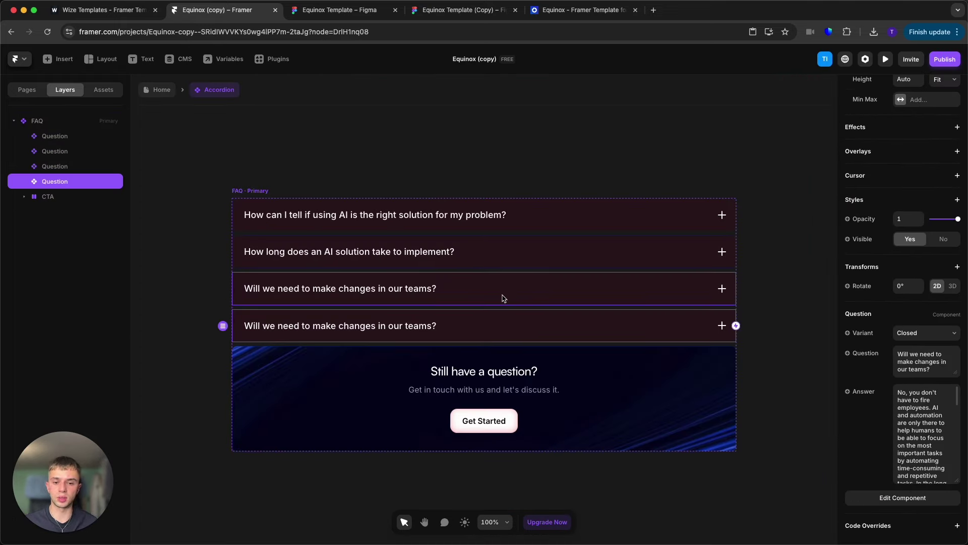
key(BackSpace)
click(163, 94)
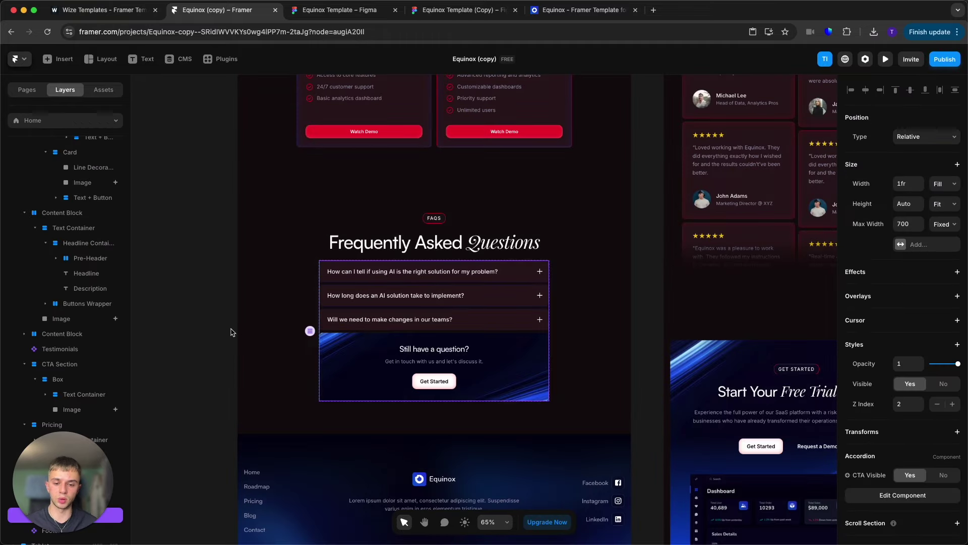
Step: Open the Footer component from the end of the Home page
scroll(235, 330, down, 4)
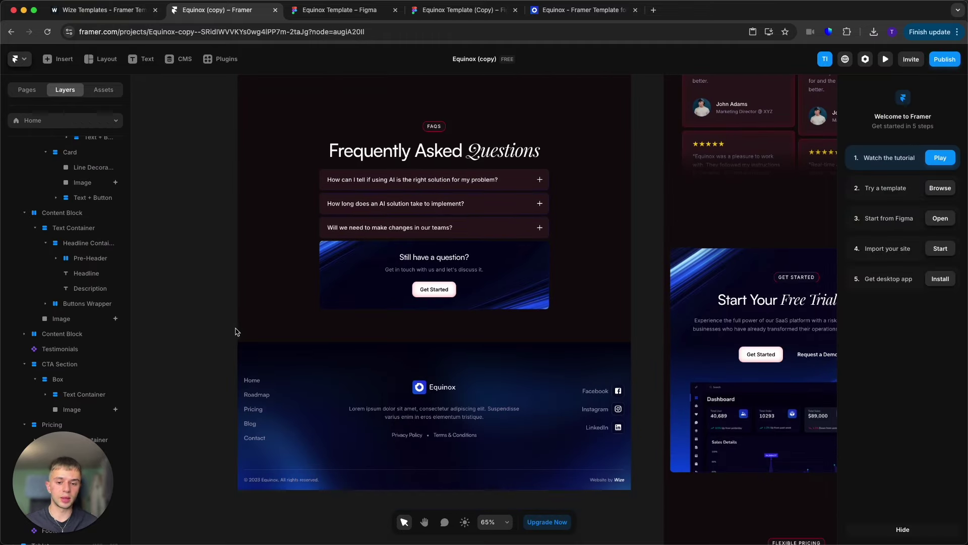
double_click(378, 396)
click(342, 253)
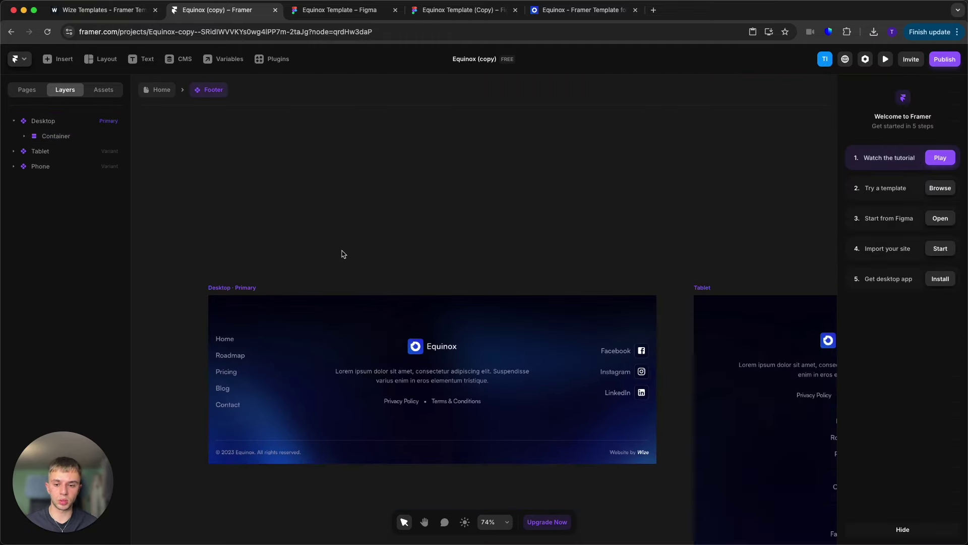
Step: Inspect the layout and style settings of the footer's Desktop variant and its Container, including the background fill
click(270, 302)
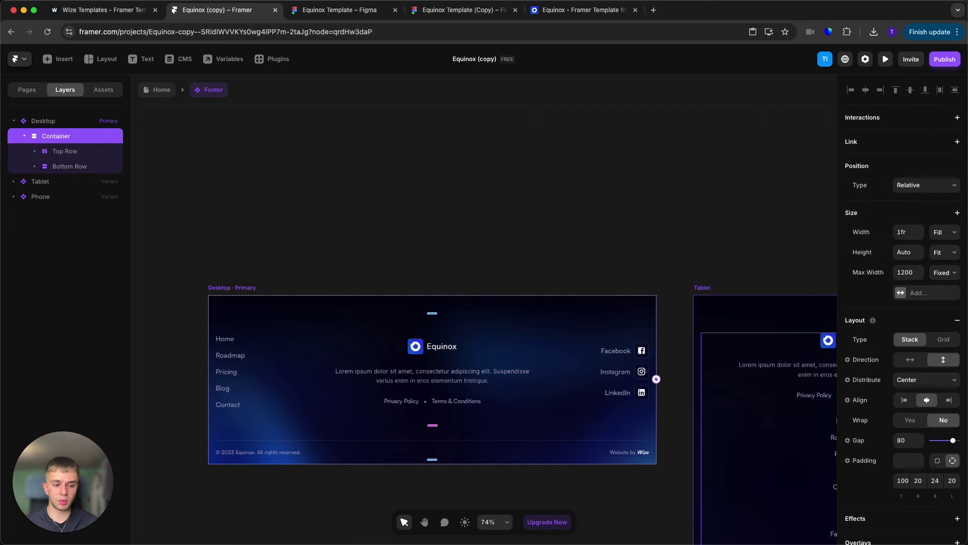
scroll(923, 448, down, 5)
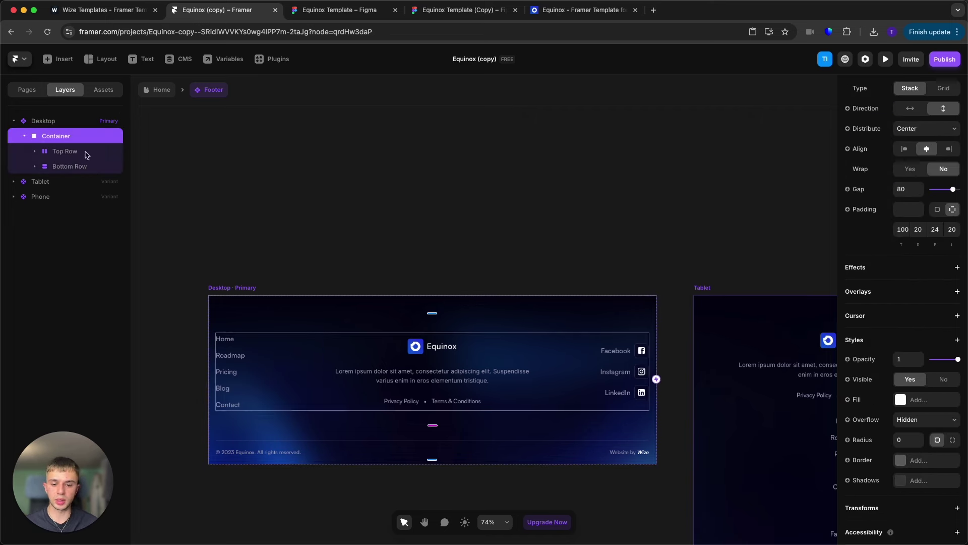
click(67, 122)
scroll(845, 397, down, 5)
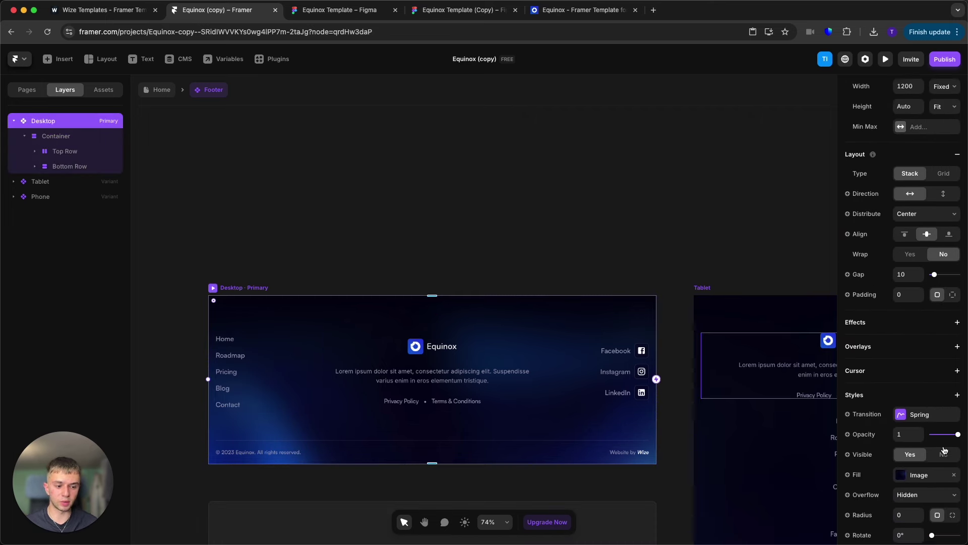
click(61, 133)
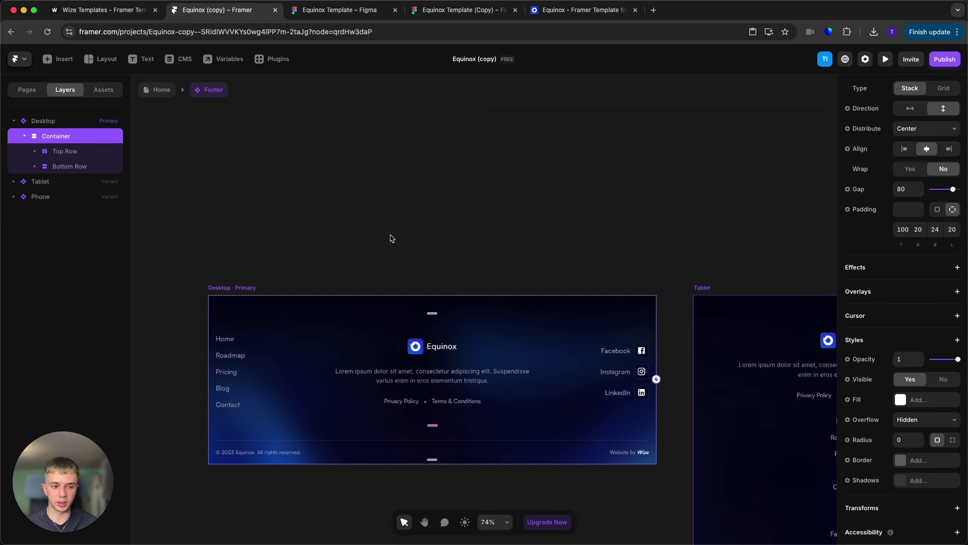
scroll(921, 424, up, 5)
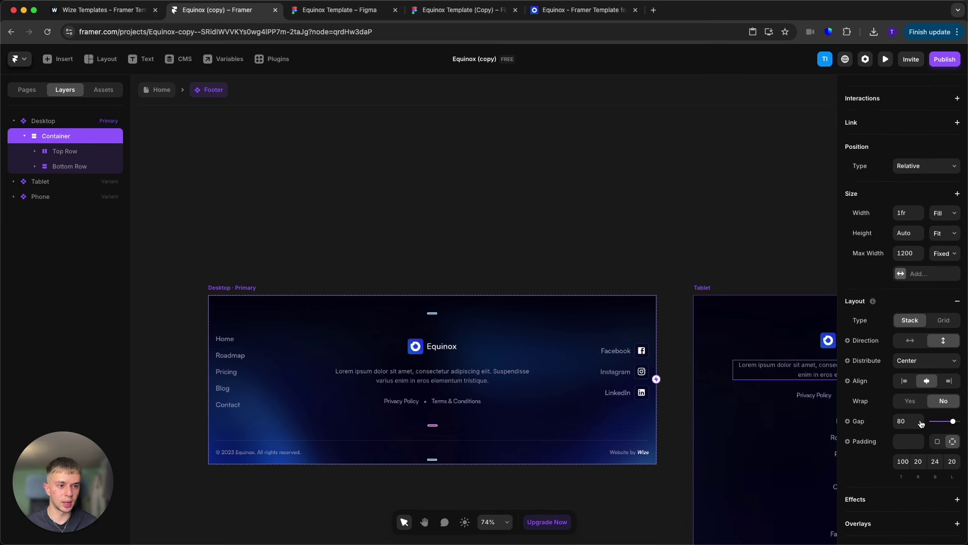
click(426, 195)
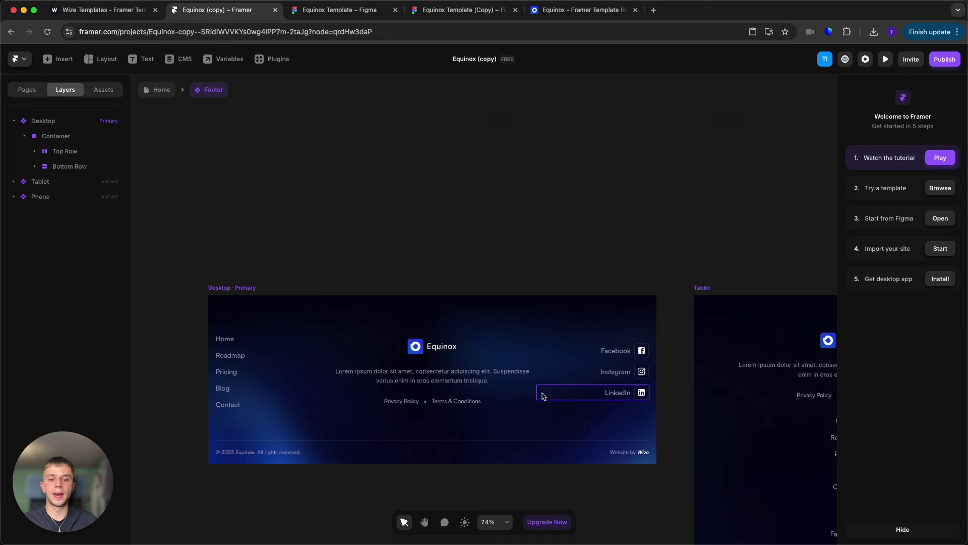
Step: Try duplicating the Roadmap link in the footer link list, undo the copies and check the link's destination
click(233, 343)
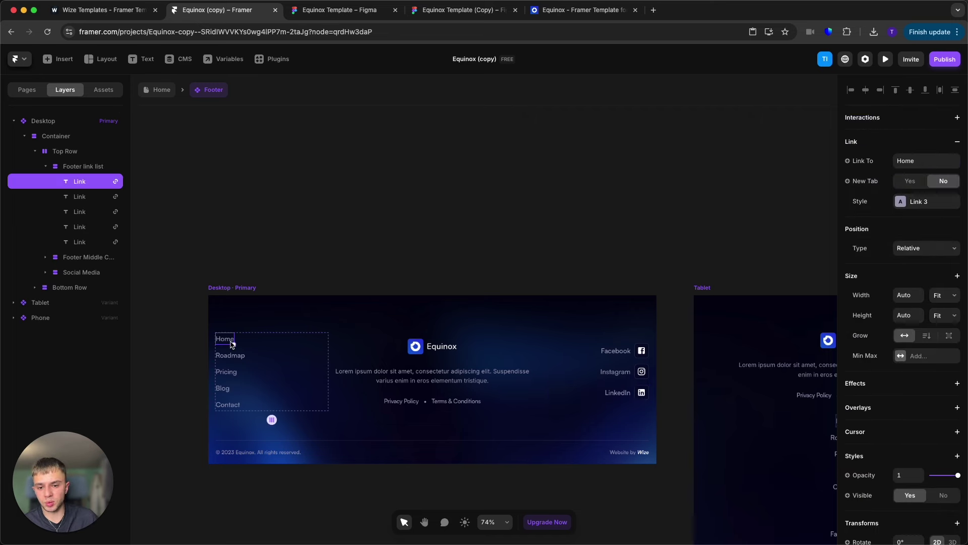
click(238, 354)
key(ctrl+d)
key(ctrl+d)
key(ctrl+z)
key(ctrl+z)
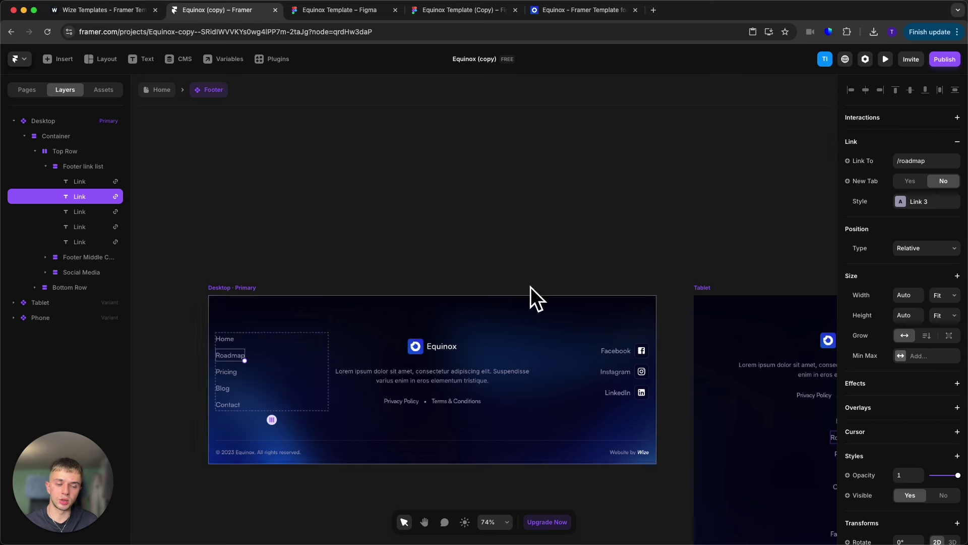
click(932, 161)
click(731, 264)
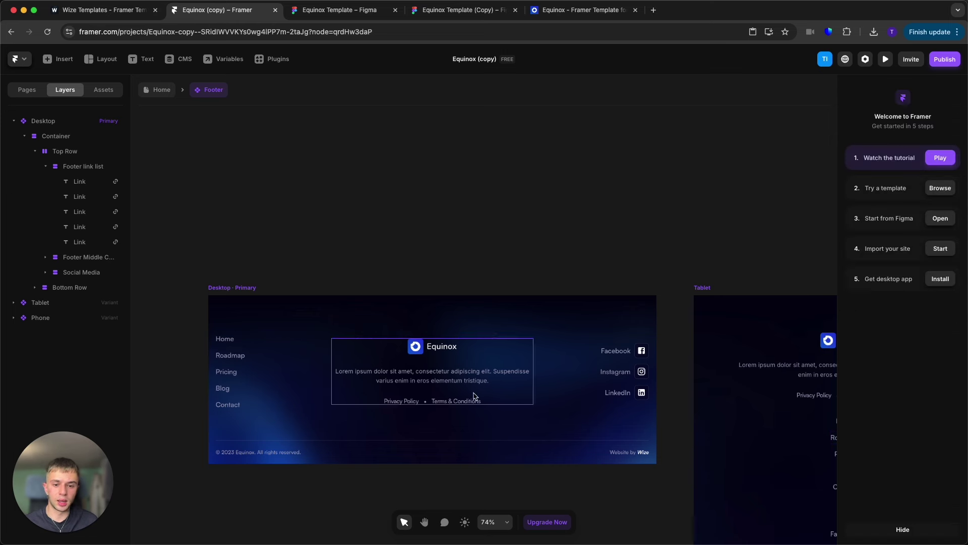
Step: Inspect the footer's logo and the Facebook row's link text and icon wrapper
click(443, 347)
click(616, 350)
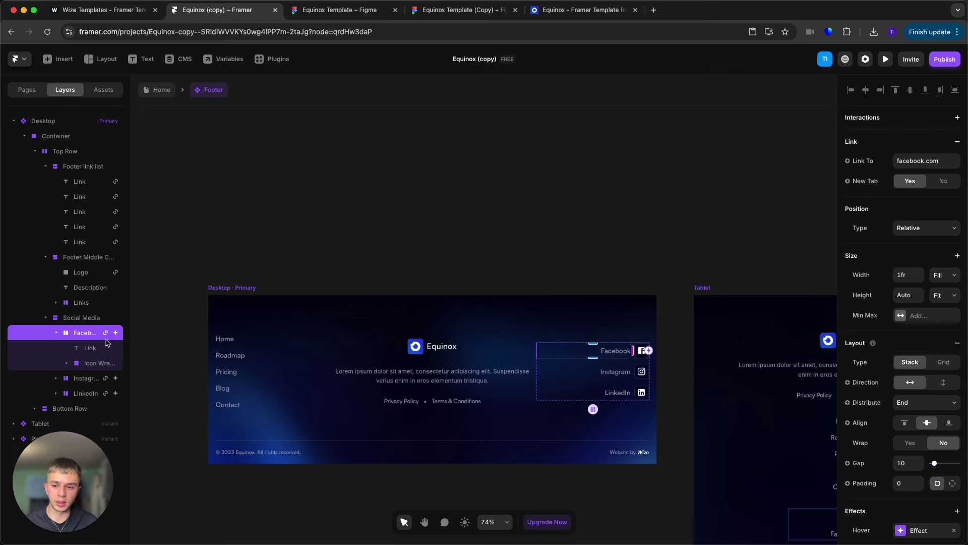
click(91, 348)
click(96, 369)
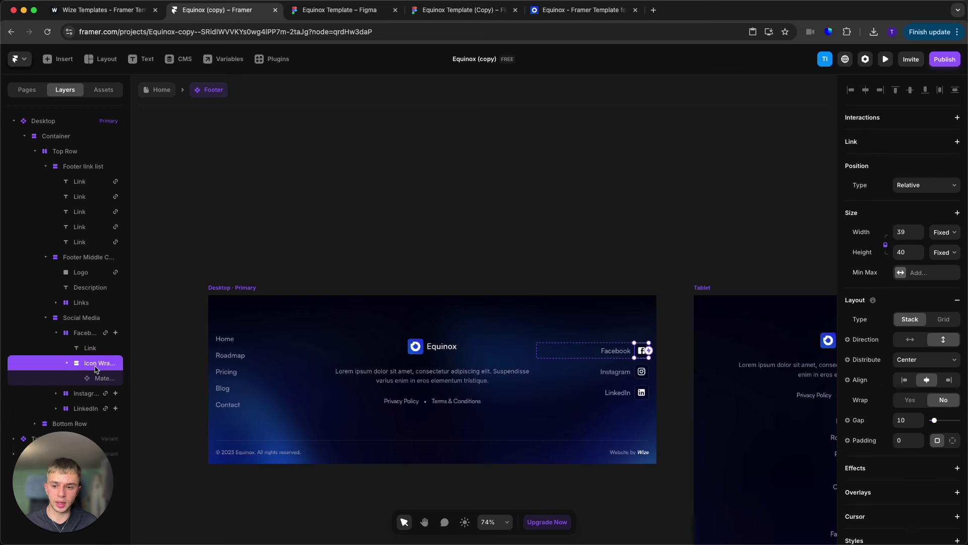
click(82, 334)
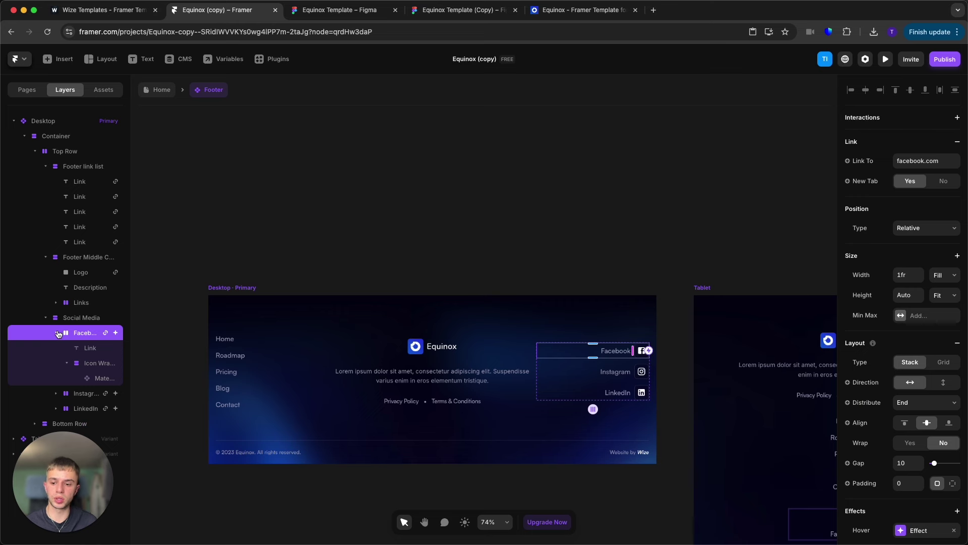
click(56, 333)
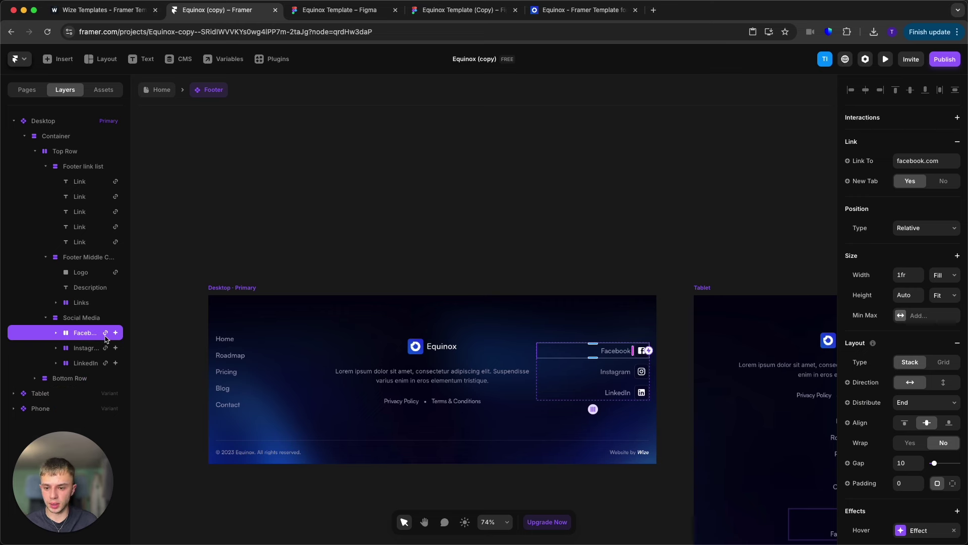
Step: Inspect the Instagram and LinkedIn rows in the footer and check the Facebook row's link destination
click(89, 348)
click(86, 393)
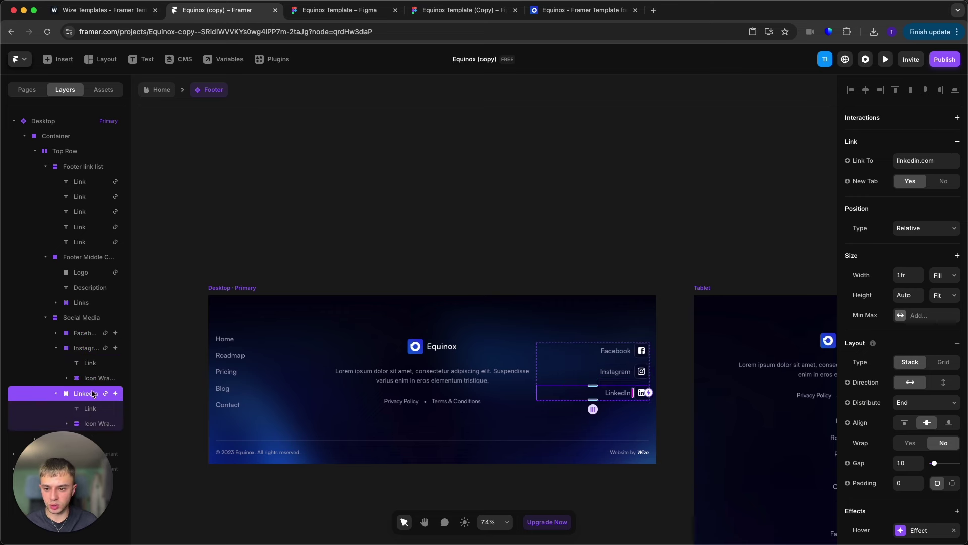
click(96, 336)
click(940, 162)
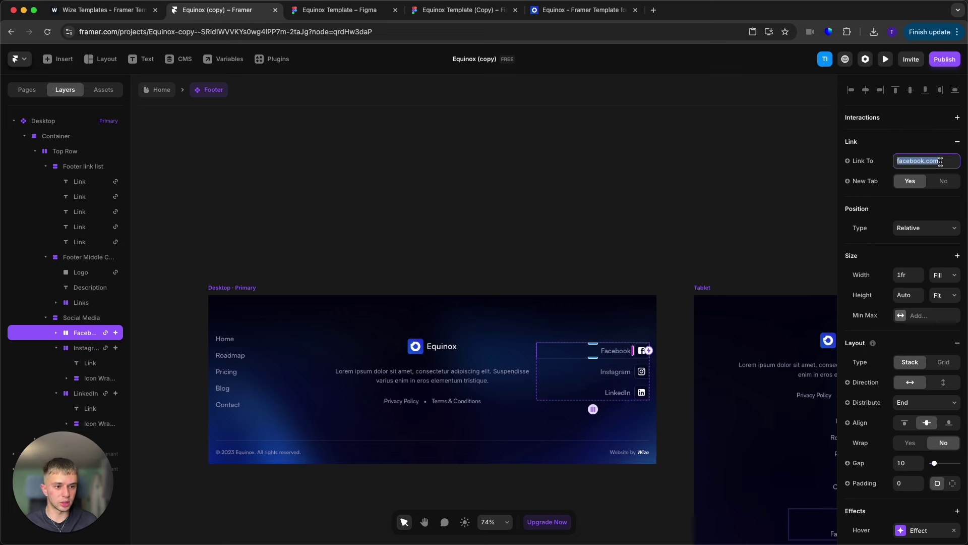
click(785, 218)
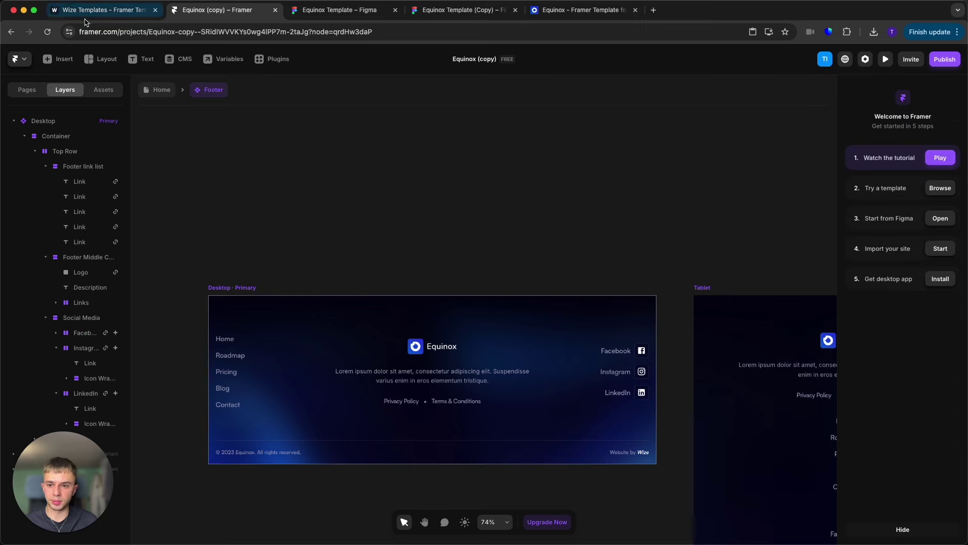
Step: Leave the Footer component and open the /roadmap page
click(172, 92)
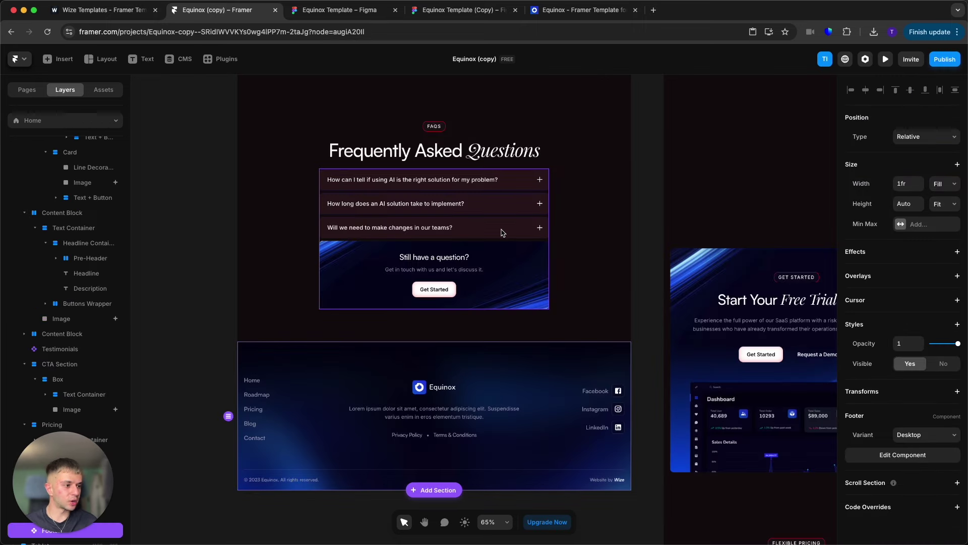
click(27, 90)
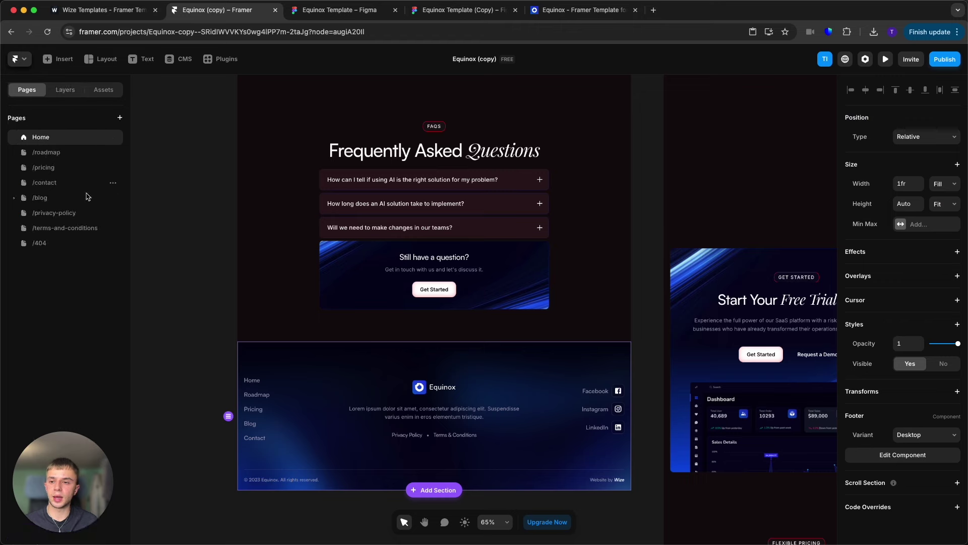
click(53, 154)
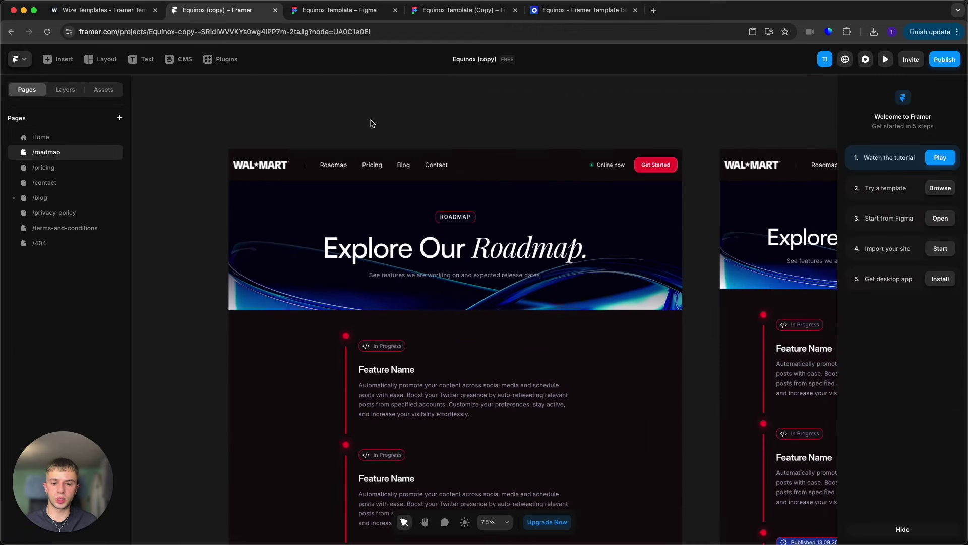
Step: Review the roadmap page's feature timeline from start to end and select its first feature entry
scroll(428, 175, down, 3)
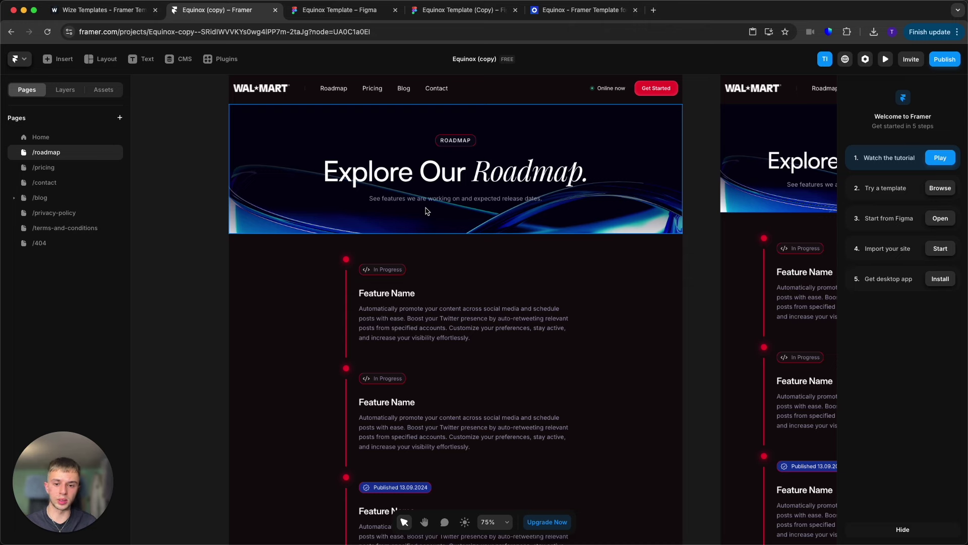
scroll(449, 250, down, 2)
scroll(538, 342, down, 5)
scroll(577, 339, up, 6)
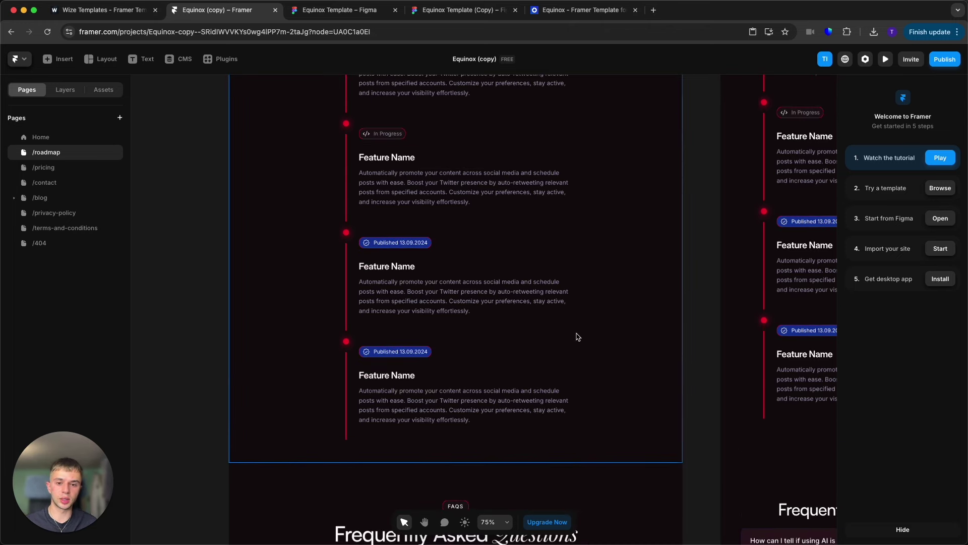
scroll(579, 332, up, 1)
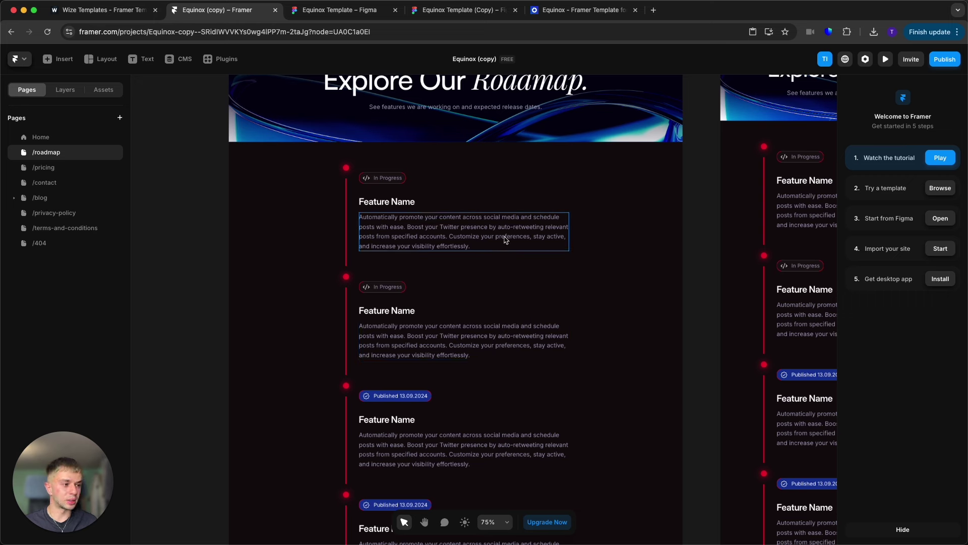
click(352, 213)
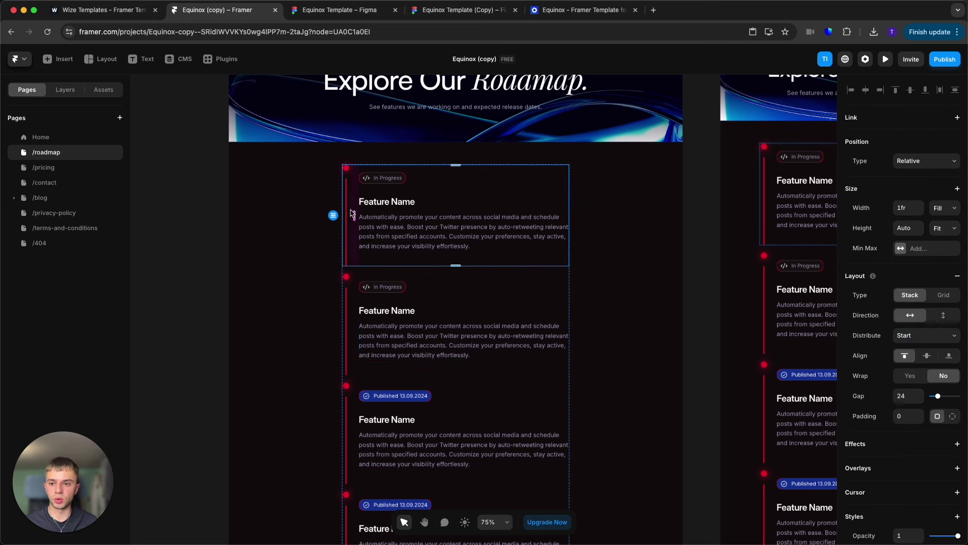
Step: Duplicate the first roadmap feature entry and change the second entry's title to "Text"
click(53, 89)
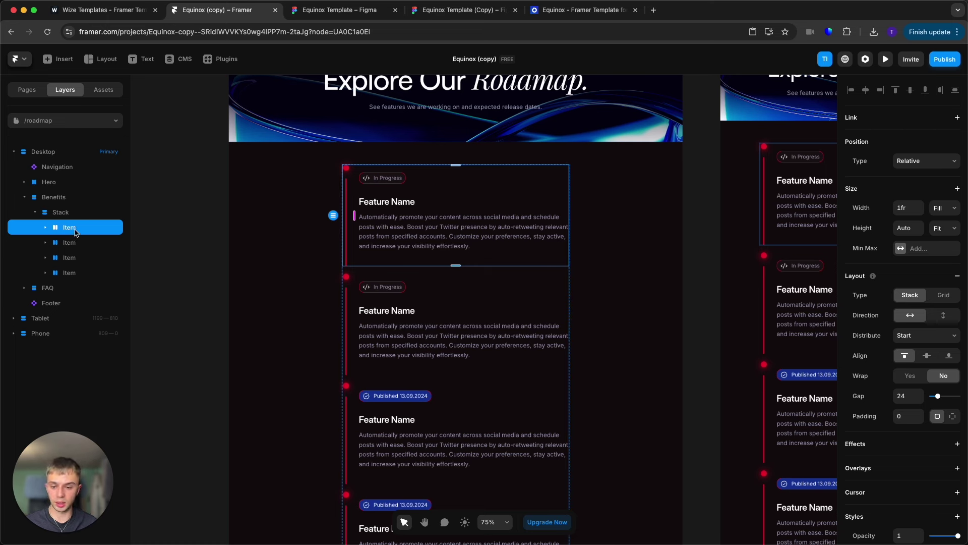
key(Tab)
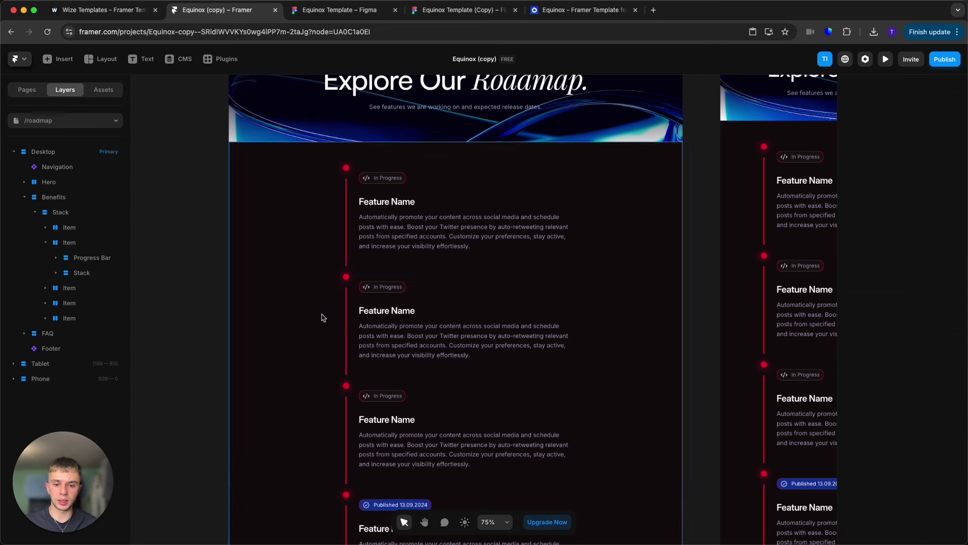
click(393, 311)
double_click(384, 313)
text(T)
double_click(406, 326)
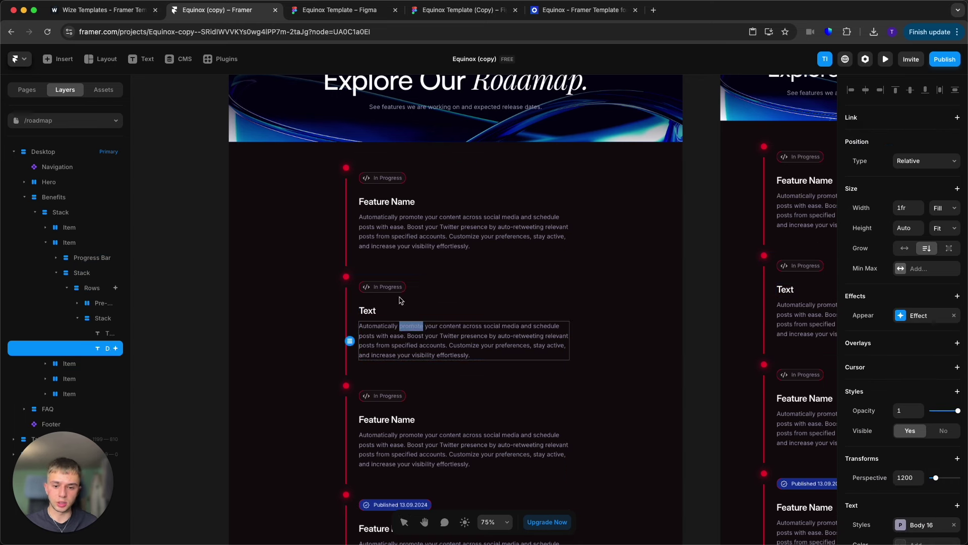
click(206, 289)
Step: Delete the third feature entry from the roadmap timeline
scroll(255, 272, down, 3)
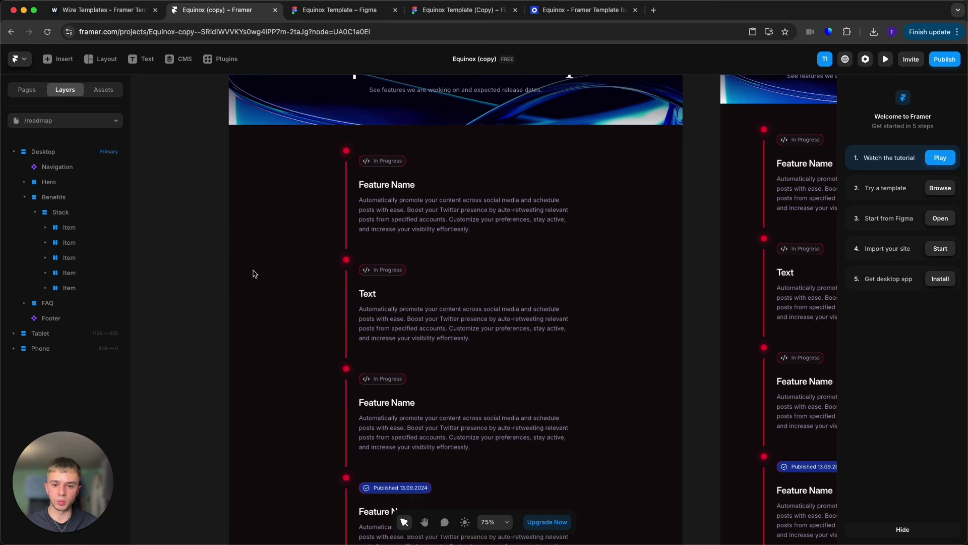
click(359, 359)
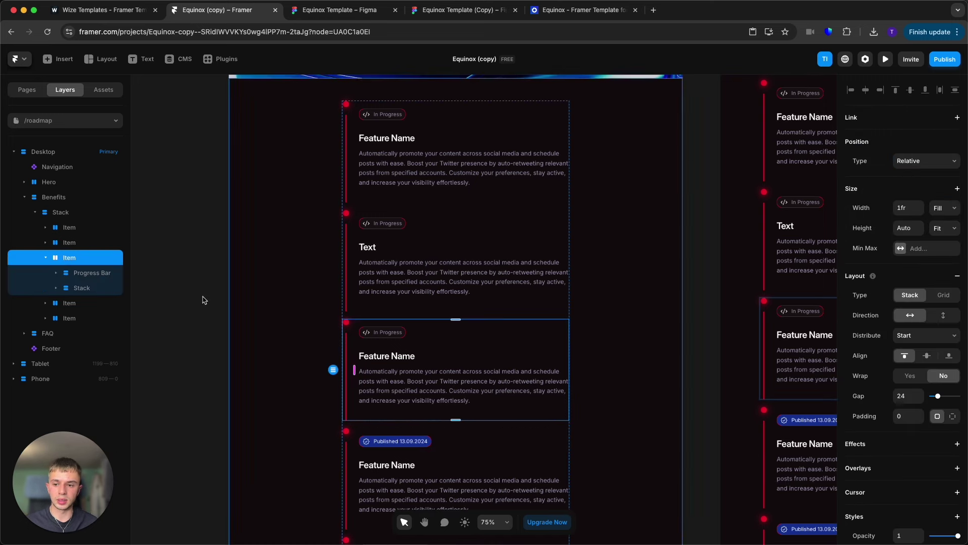
key(Delete)
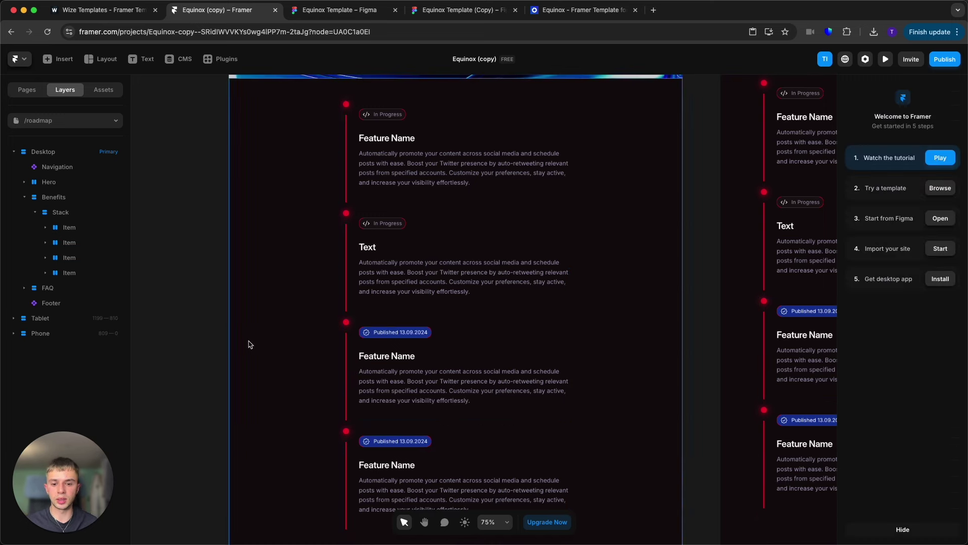
Step: Copy the "Published 13.09.2024" badge into the entry titled "Text" and delete that entry's "In Progress" badge
click(353, 357)
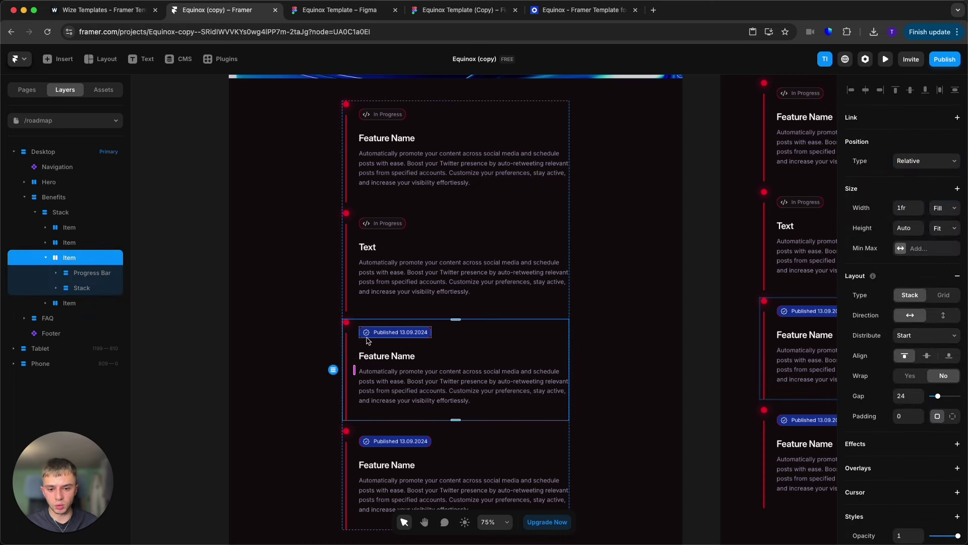
double_click(370, 347)
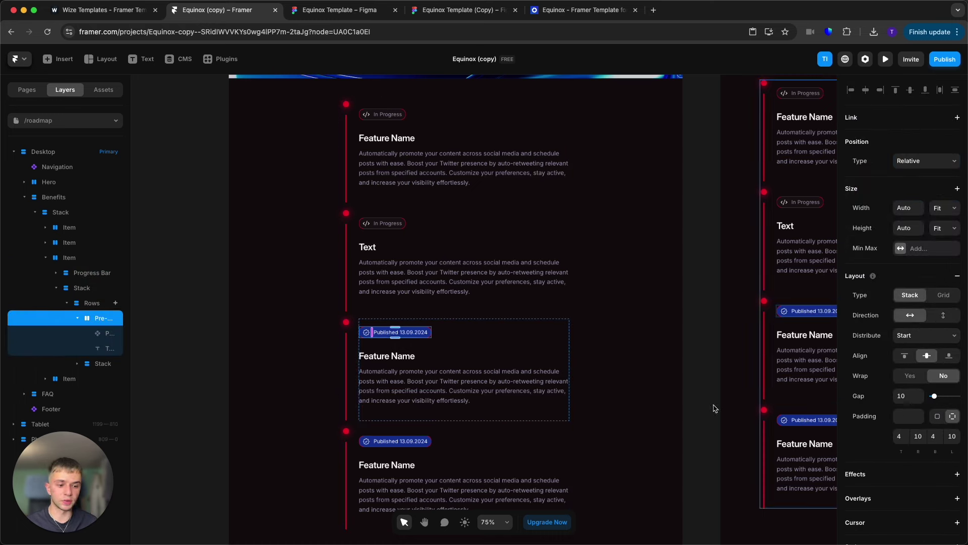
click(262, 357)
scroll(336, 356, up, 3)
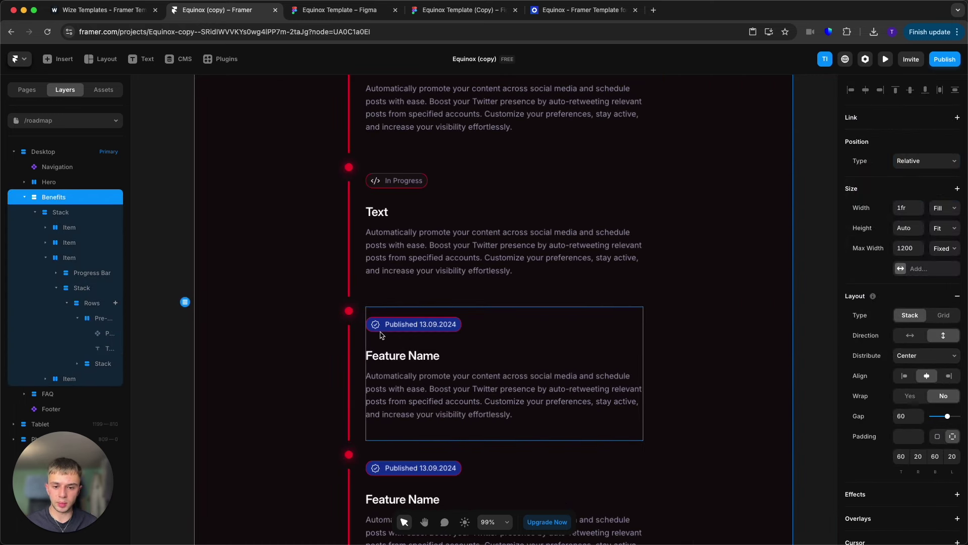
click(381, 336)
click(400, 197)
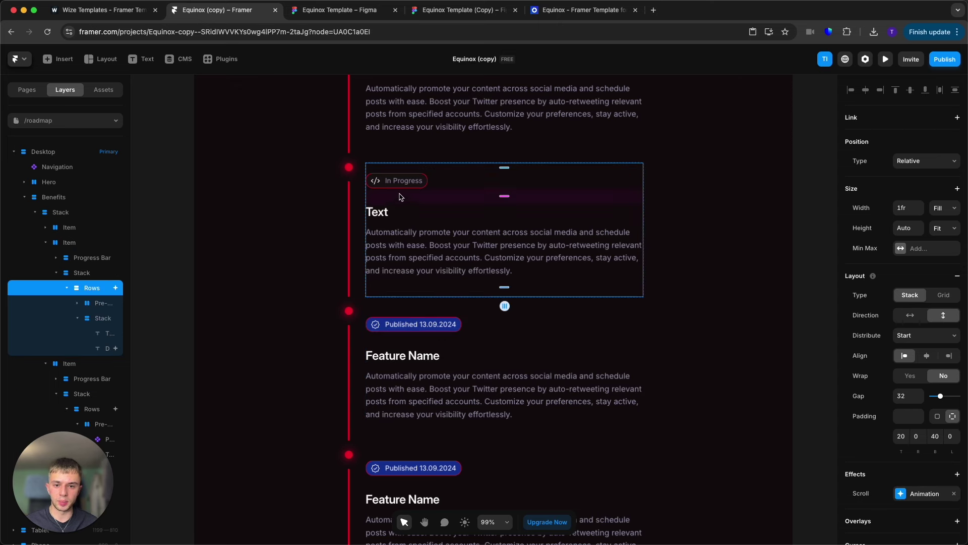
key(ctrl+v)
drag(401, 307, 399, 191)
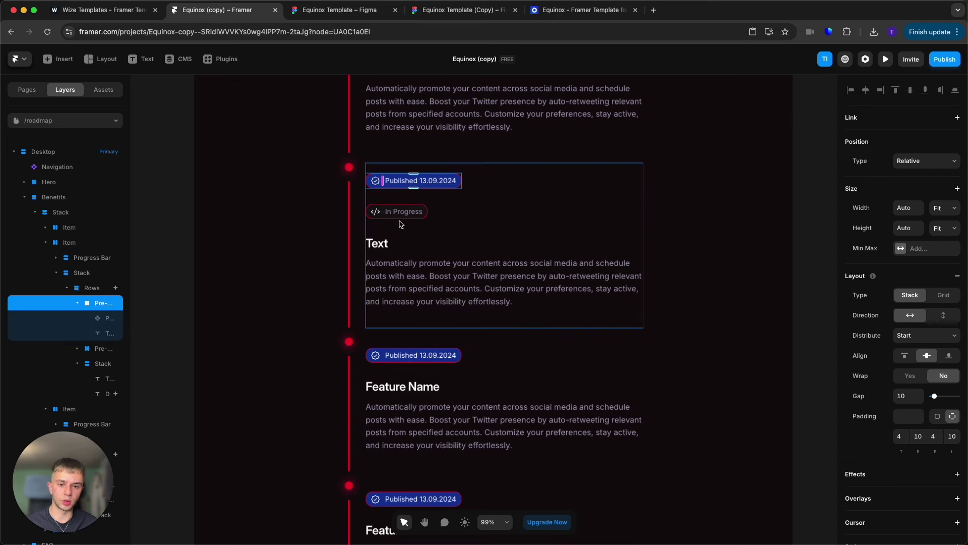
key(Delete)
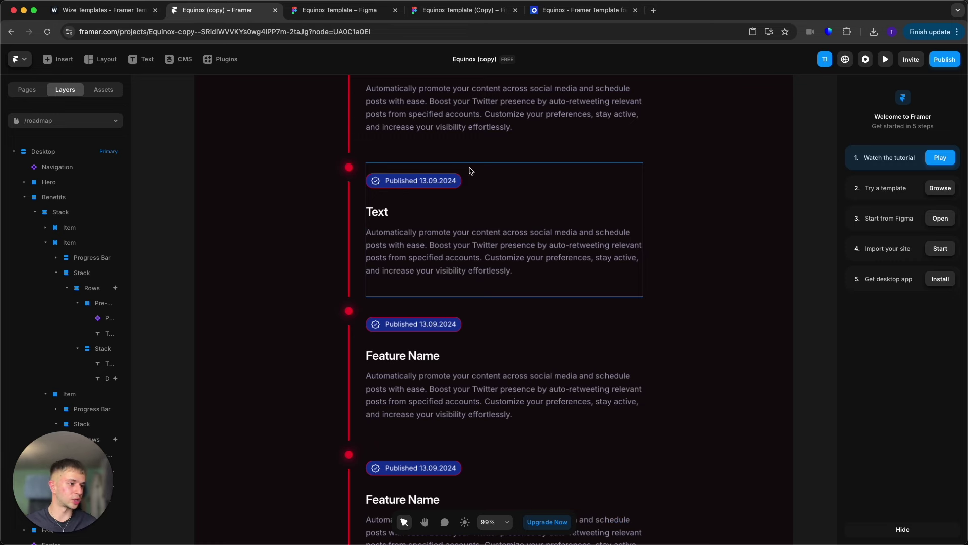
scroll(521, 168, down, 5)
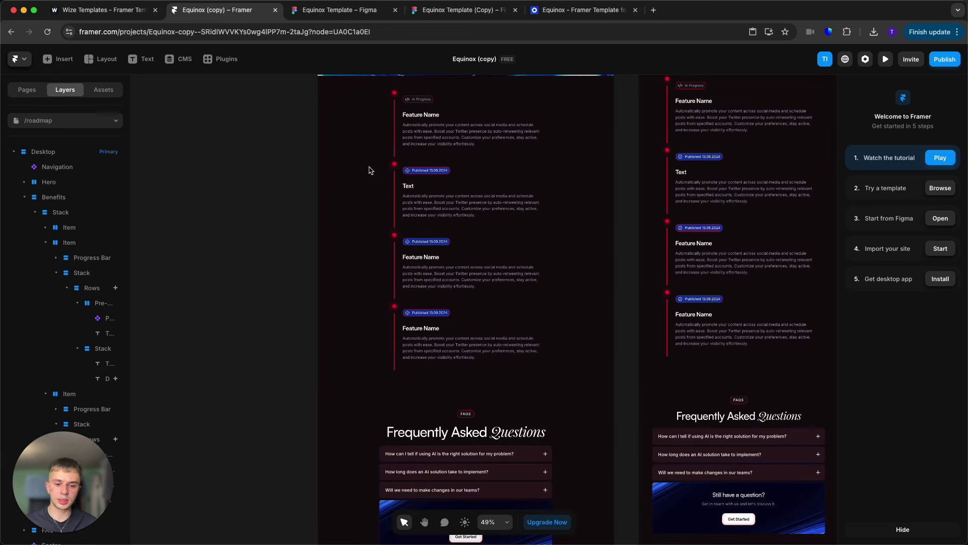
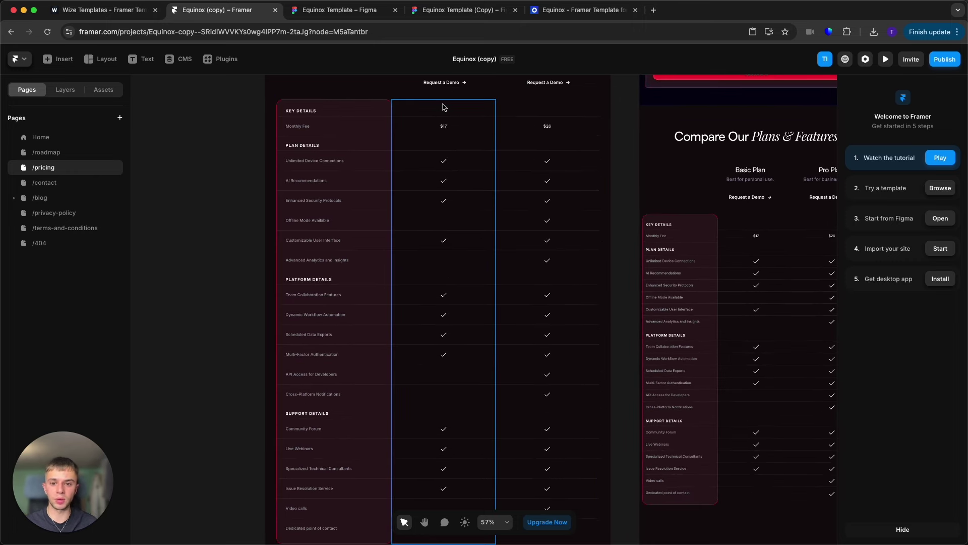
Step: Examine how the pricing page's comparison table is structured, selecting the whole table and each of its three column stacks
scroll(443, 106, up, 4)
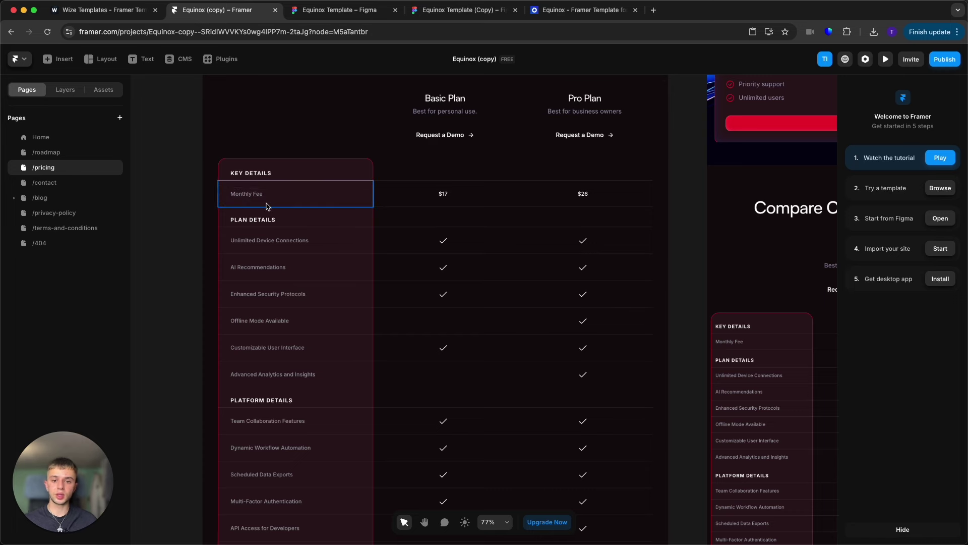
right_click(267, 206)
click(180, 205)
click(65, 89)
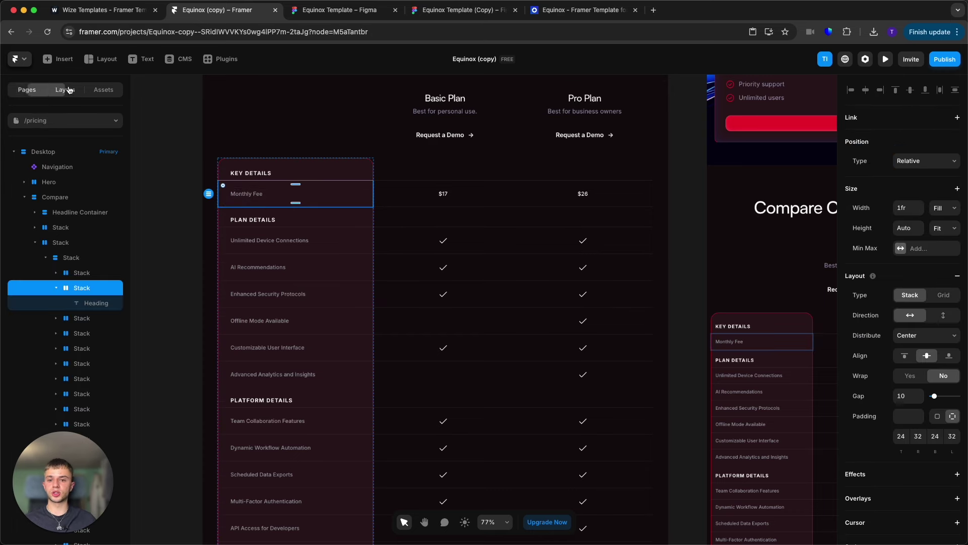
click(76, 243)
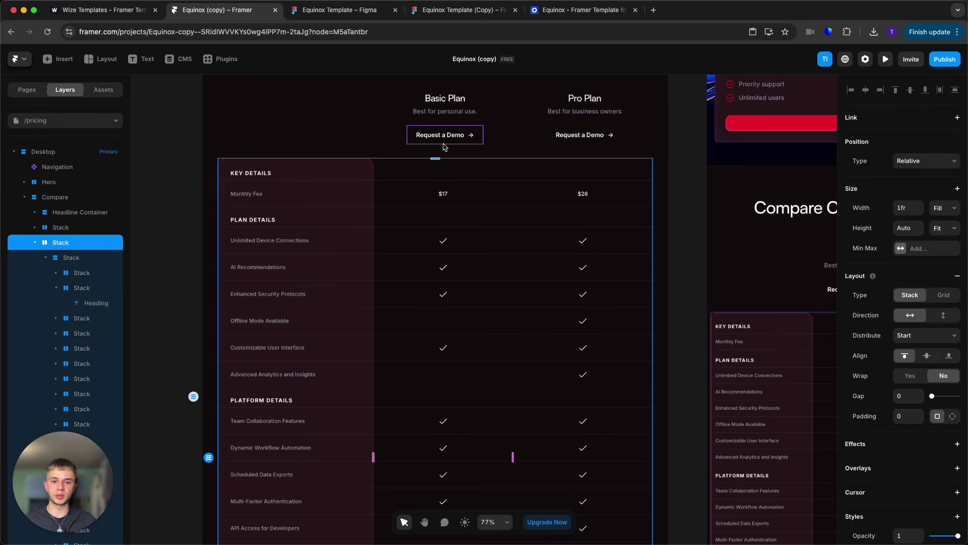
click(42, 258)
click(100, 258)
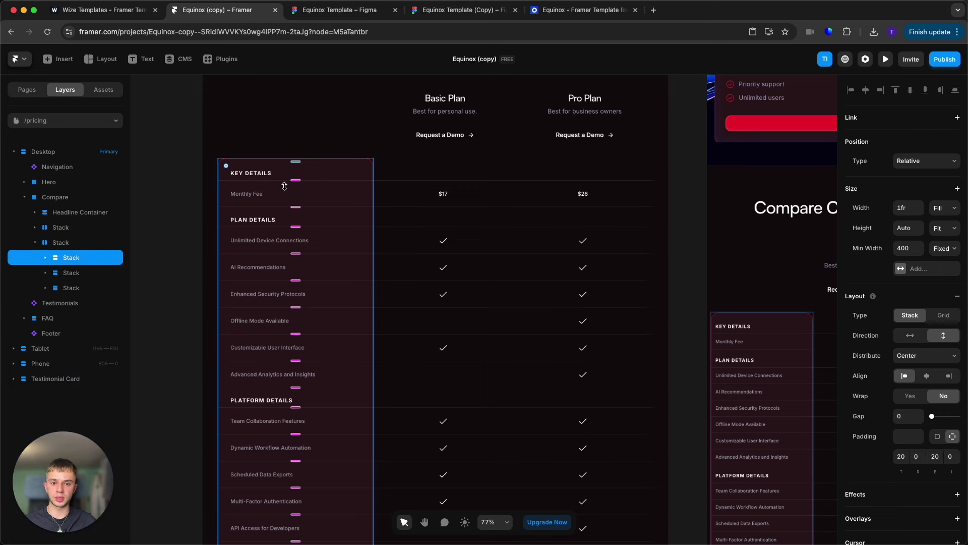
click(92, 279)
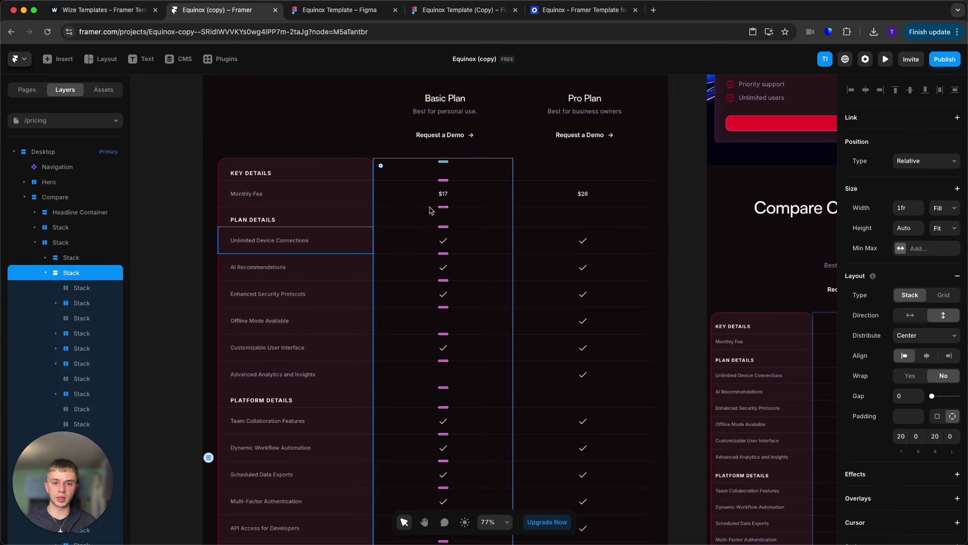
click(46, 273)
click(53, 288)
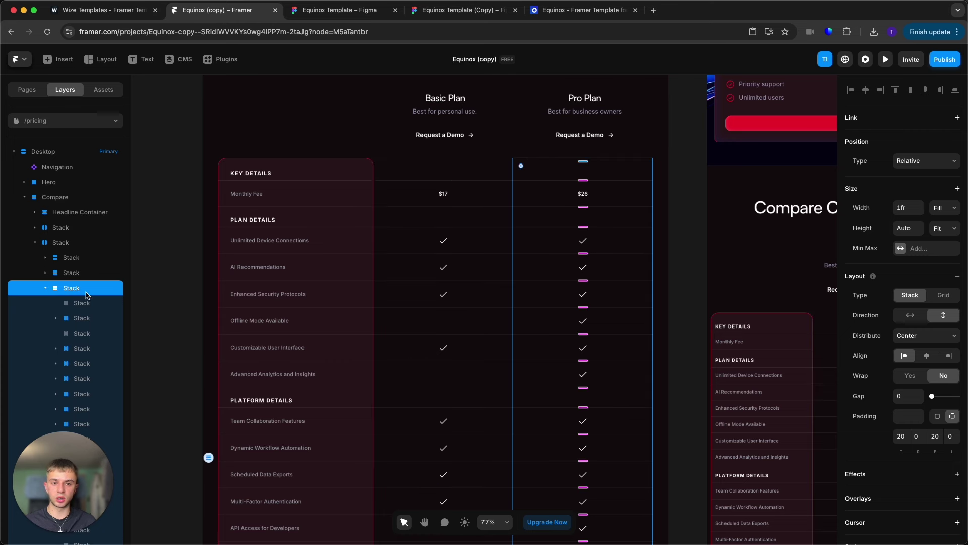
click(46, 288)
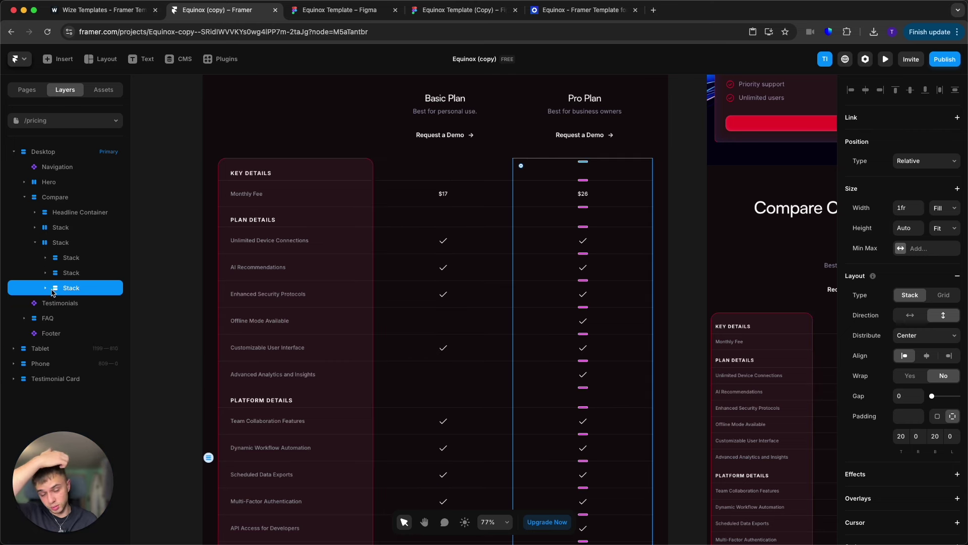
Step: Inspect the text of the "Unlimited Device Connections" label in the comparison table
click(160, 220)
click(293, 251)
double_click(279, 258)
click(175, 301)
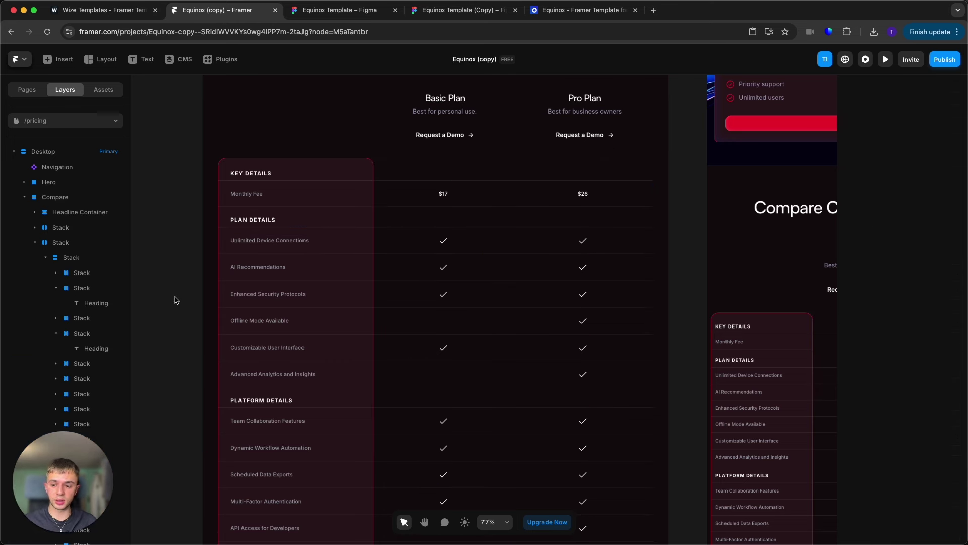
Step: Remove the Basic Plan's check icon from the "Unlimited Device Connections" row
click(444, 241)
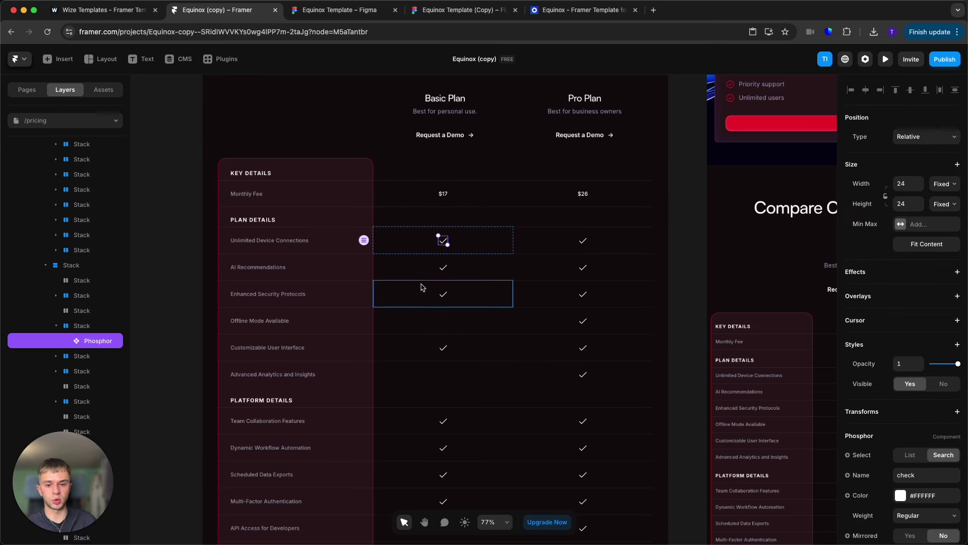
click(162, 242)
click(444, 242)
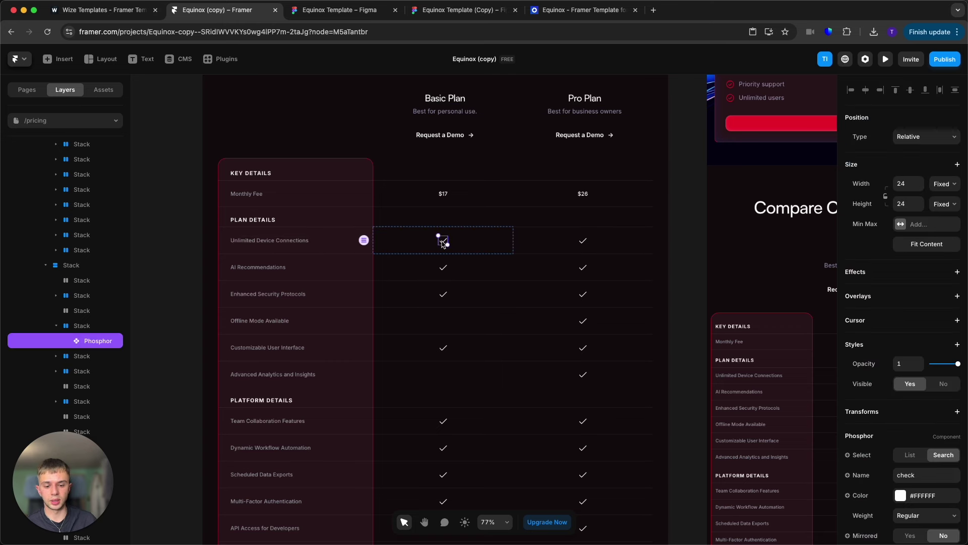
key(Delete)
Step: Delete the "Advanced Analytics and Insights" row from the label, Basic Plan and Pro Plan columns of the comparison table
click(335, 372)
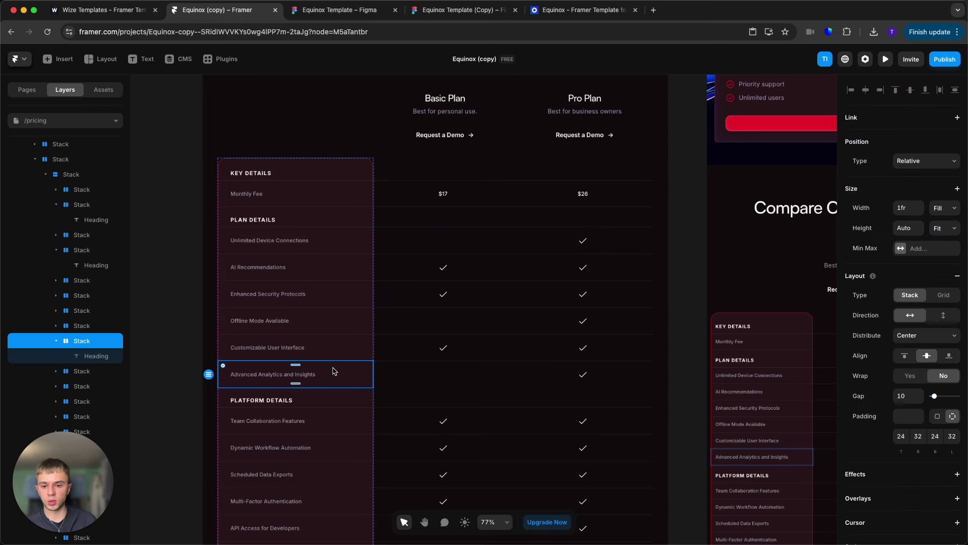
key(Escape)
click(320, 364)
key(Delete)
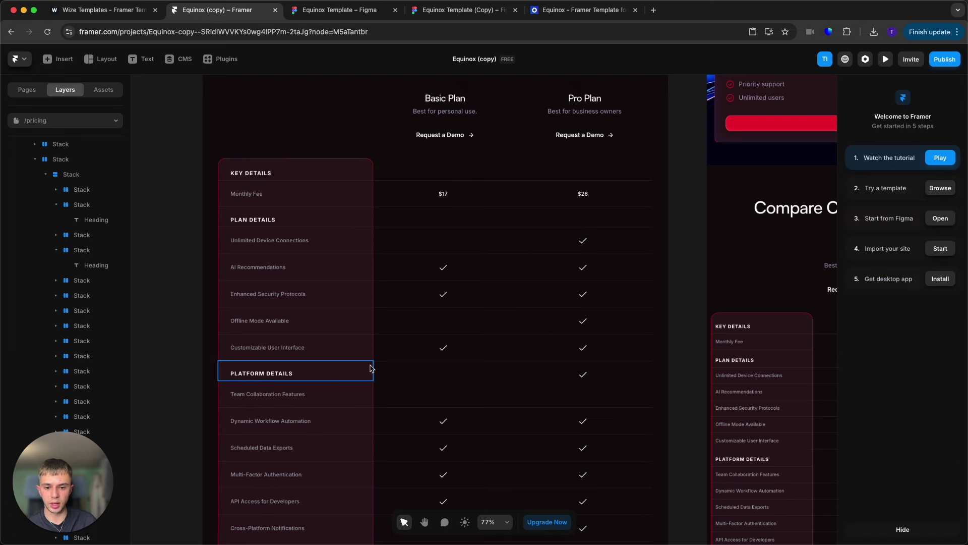
click(410, 373)
key(Delete)
click(548, 371)
key(Delete)
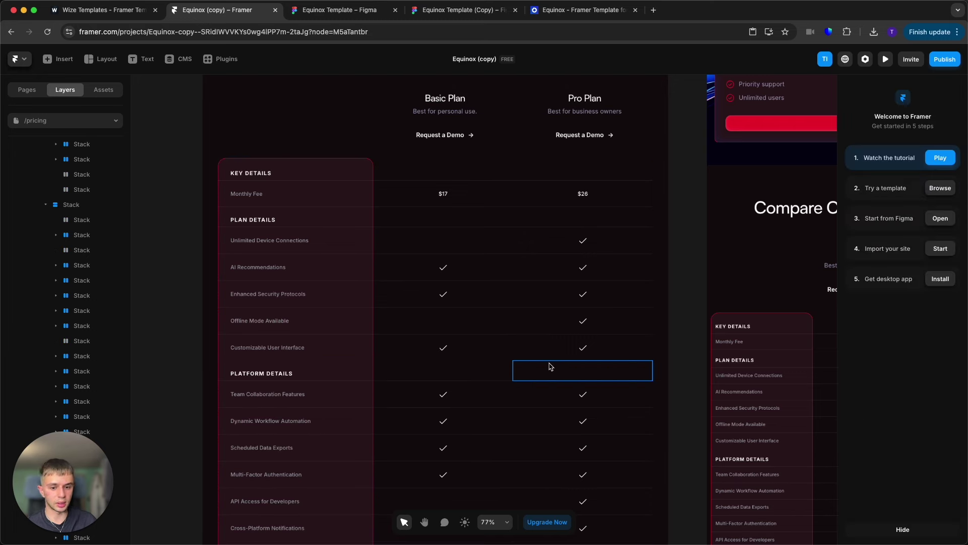
scroll(551, 367, down, 2)
scroll(460, 367, up, 2)
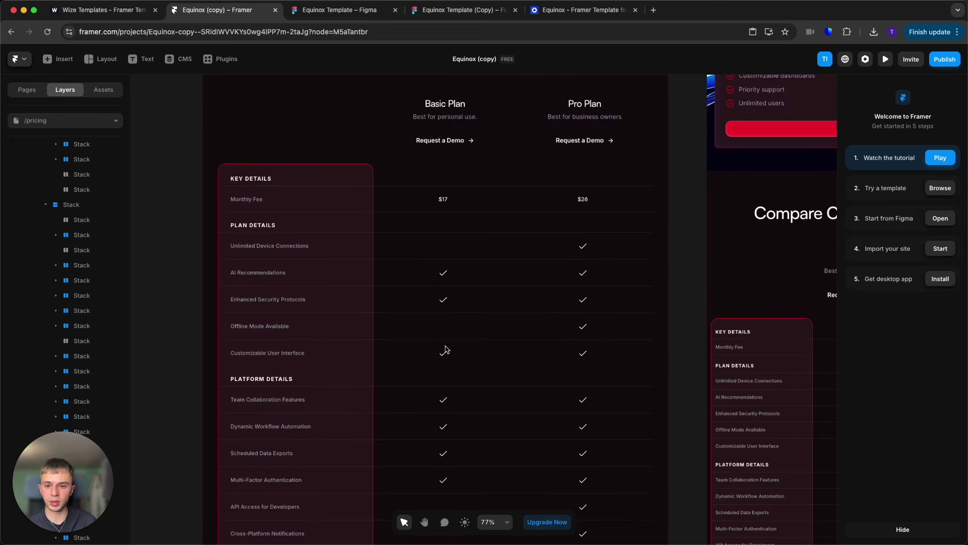
Step: Duplicate the "Monthly Fee" row in the comparison table's label column
click(333, 204)
key(Escape)
key(Escape)
key(Escape)
scroll(224, 180, up, 5)
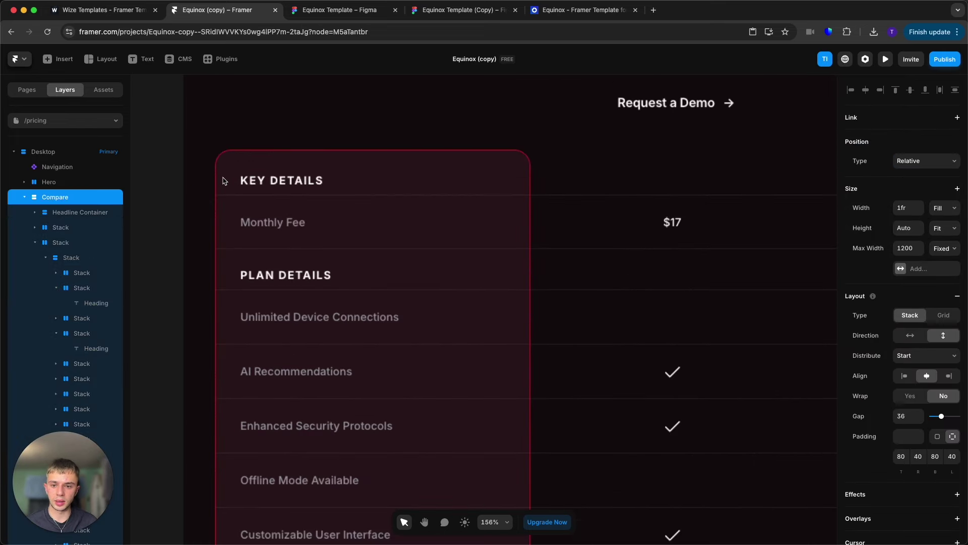
click(371, 237)
key(super+d)
scroll(456, 256, down, 3)
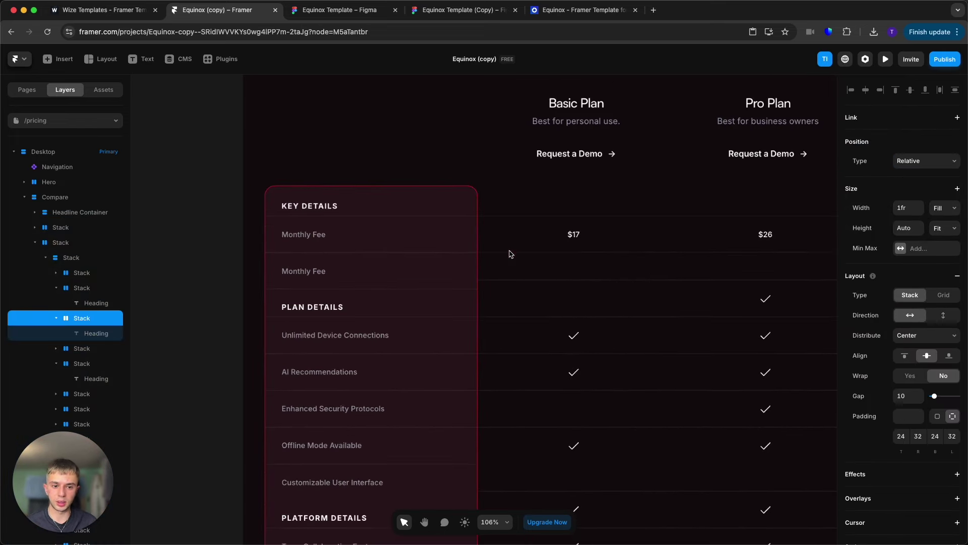
Step: Duplicate the monthly fee price cells in the Basic Plan and Pro Plan columns
click(574, 234)
key(super+d)
click(765, 234)
key(super+d)
scroll(536, 262, right, 3)
scroll(536, 262, right, 2)
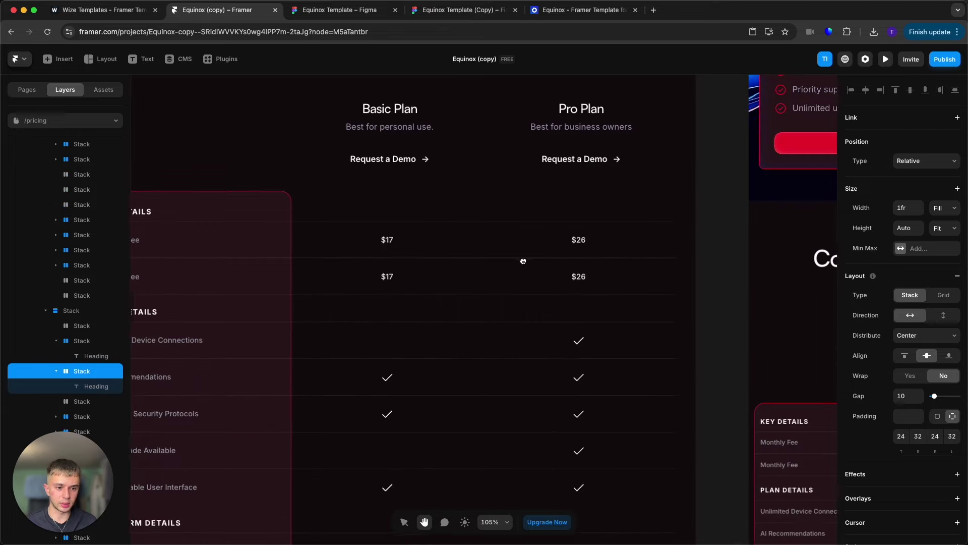
key(Escape)
Step: Examine the edited comparison table across the desktop, tablet and phone layouts
scroll(700, 264, up, 3)
scroll(580, 251, down, 5)
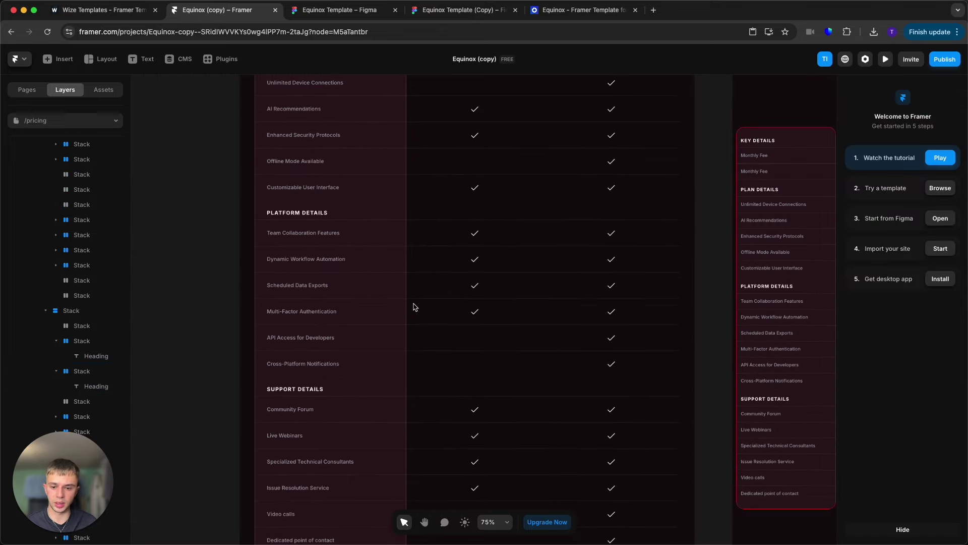
scroll(627, 281, up, 5)
scroll(529, 251, up, 3)
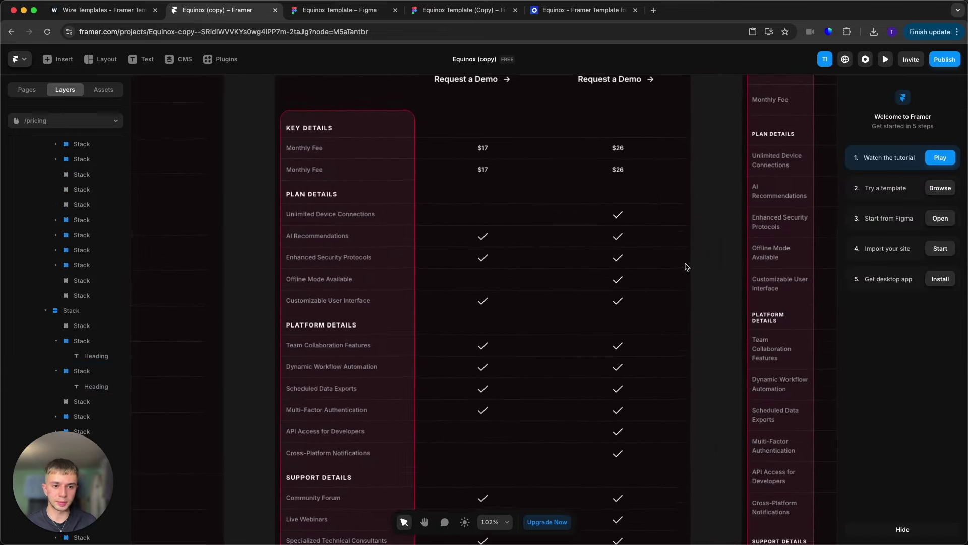
scroll(686, 267, down, 5)
scroll(669, 259, up, 6)
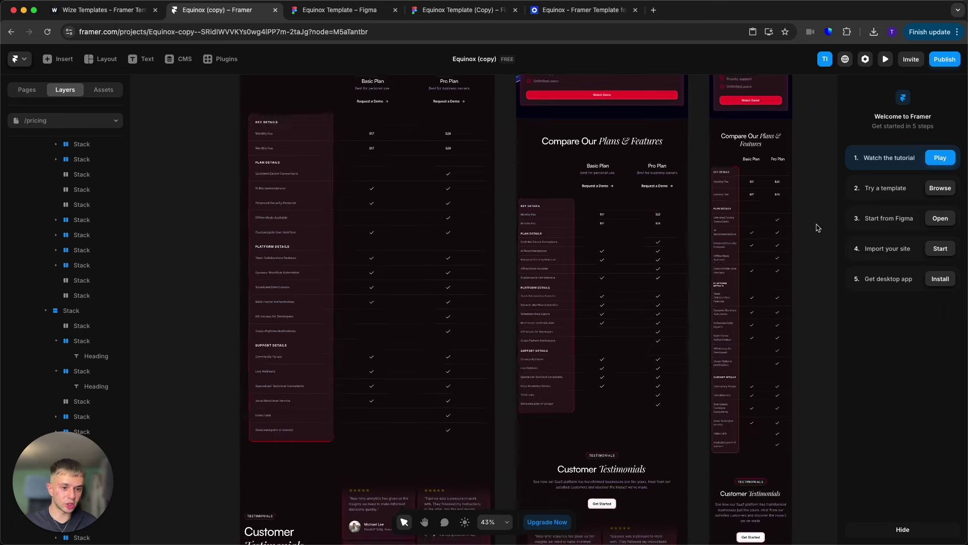
scroll(749, 218, right, 3)
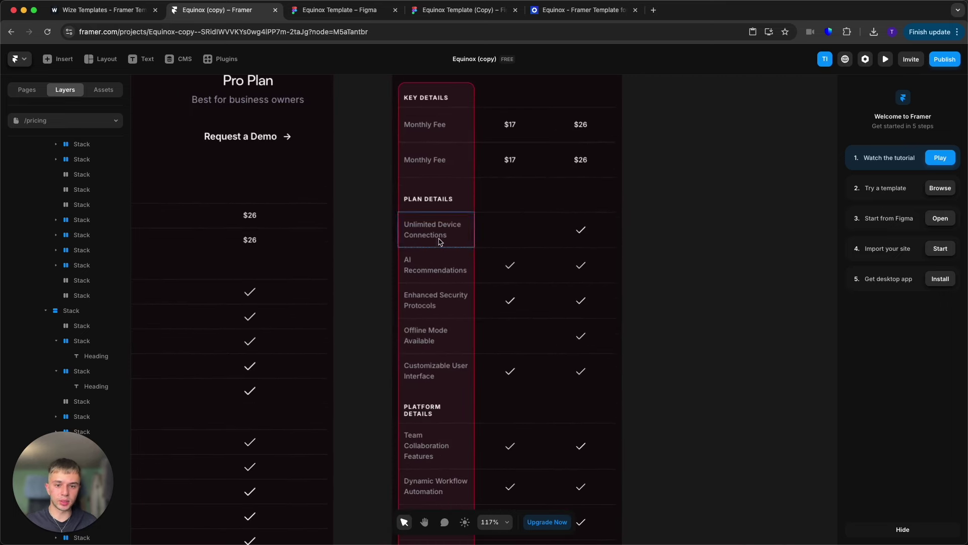
Step: Shorten the "Unlimited Device Connections" label in the phone layout's comparison table to "Unlimited Device"
double_click(432, 231)
scroll(508, 232, up, 3)
key(BackSpace)
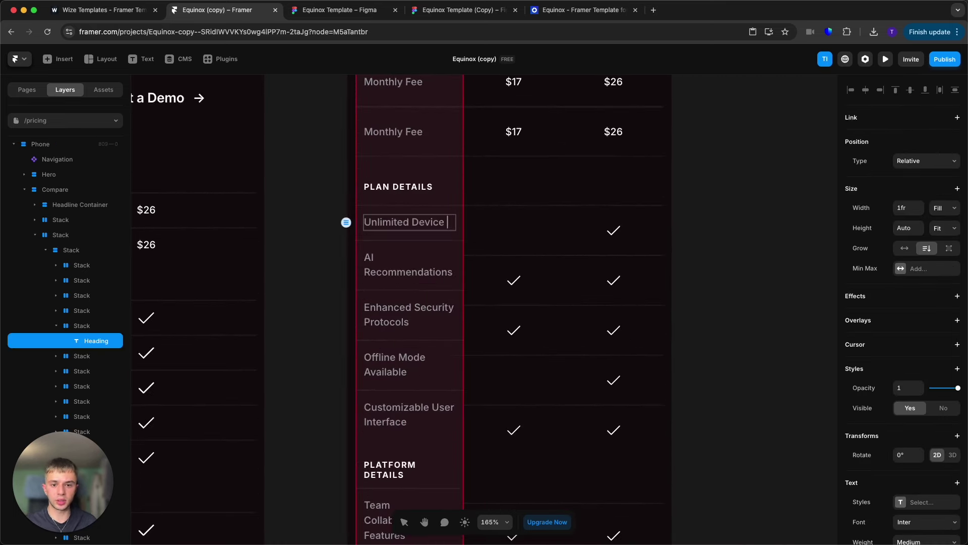
click(777, 252)
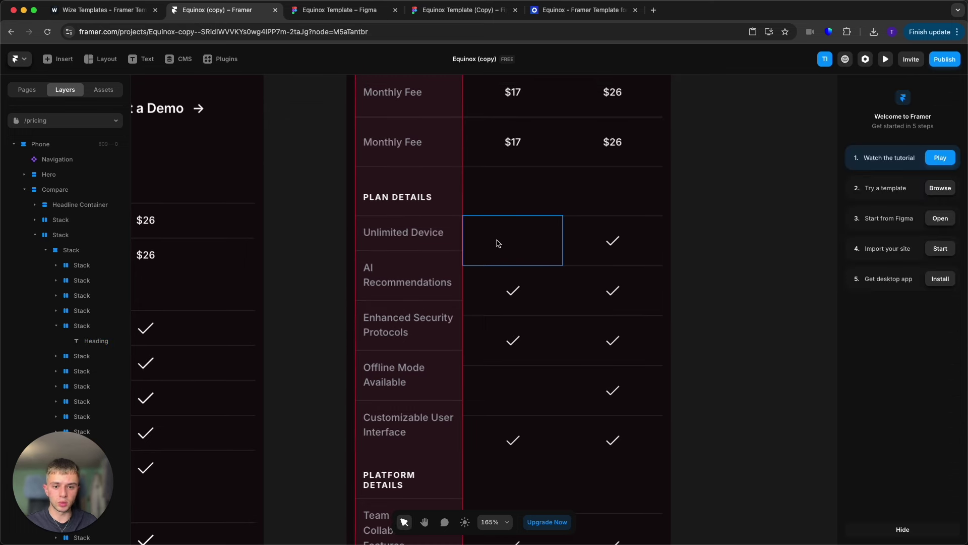
click(557, 252)
click(745, 241)
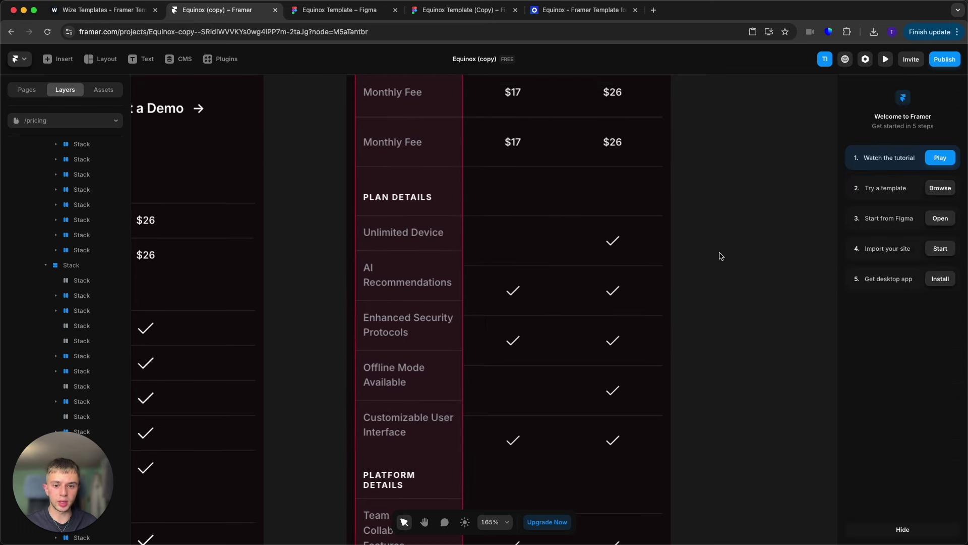
Step: Set the height of the "Unlimited Device" label cell to 60 to match the Monthly Fee cells
scroll(603, 264, up, 3)
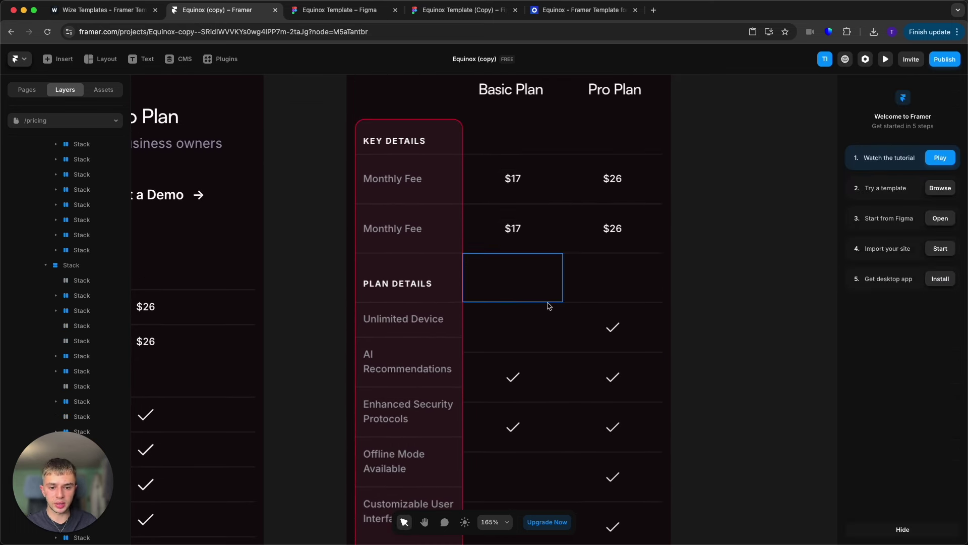
click(454, 189)
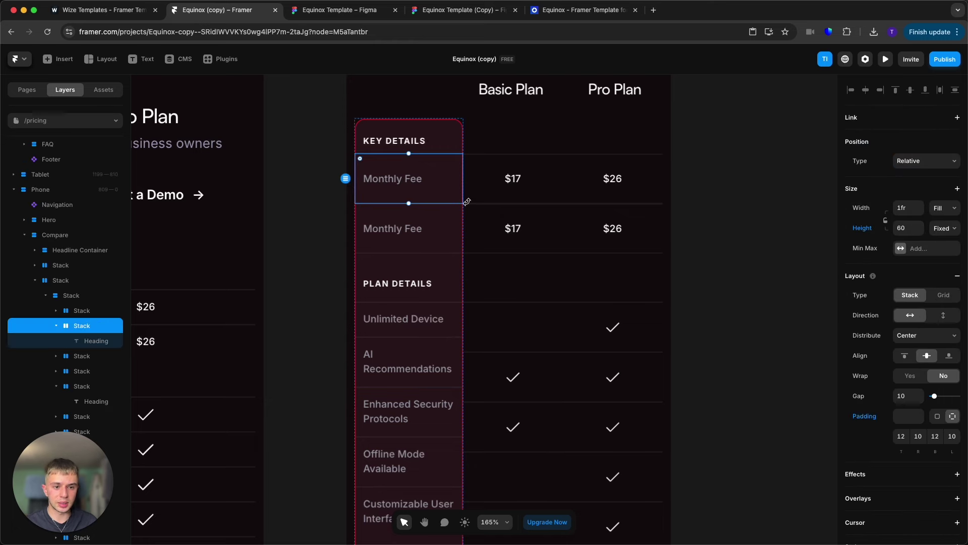
click(434, 327)
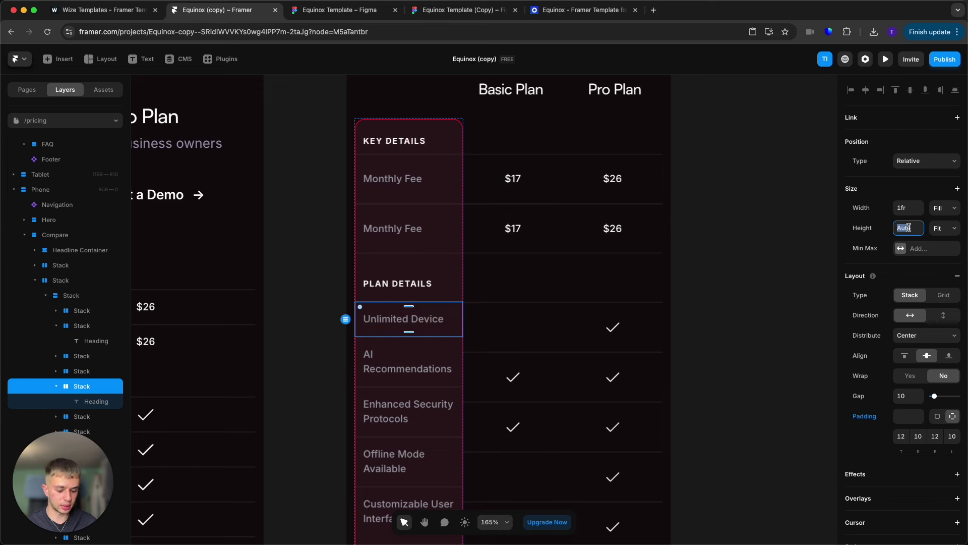
click(544, 328)
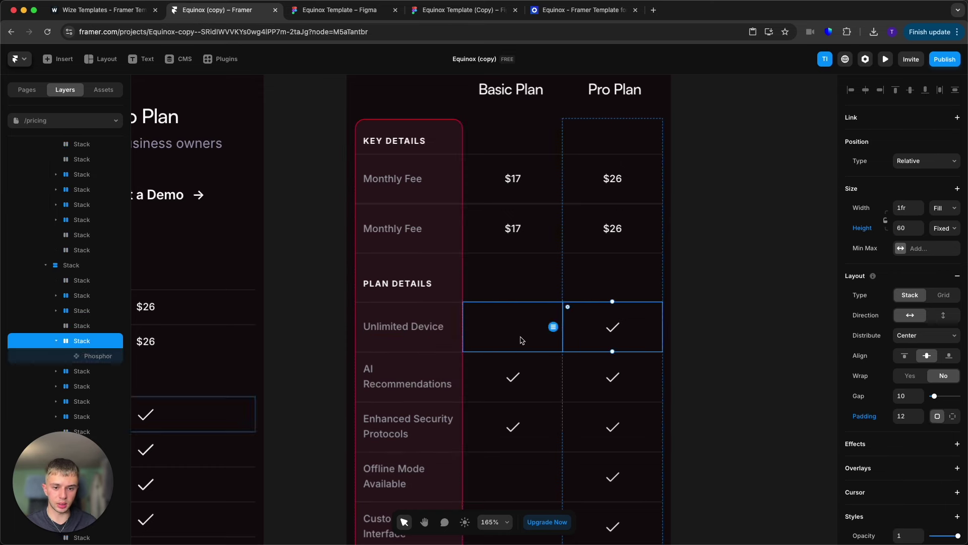
click(752, 323)
Step: Look over the comparison table in all layouts and open the /contact page
scroll(655, 253, down, 1)
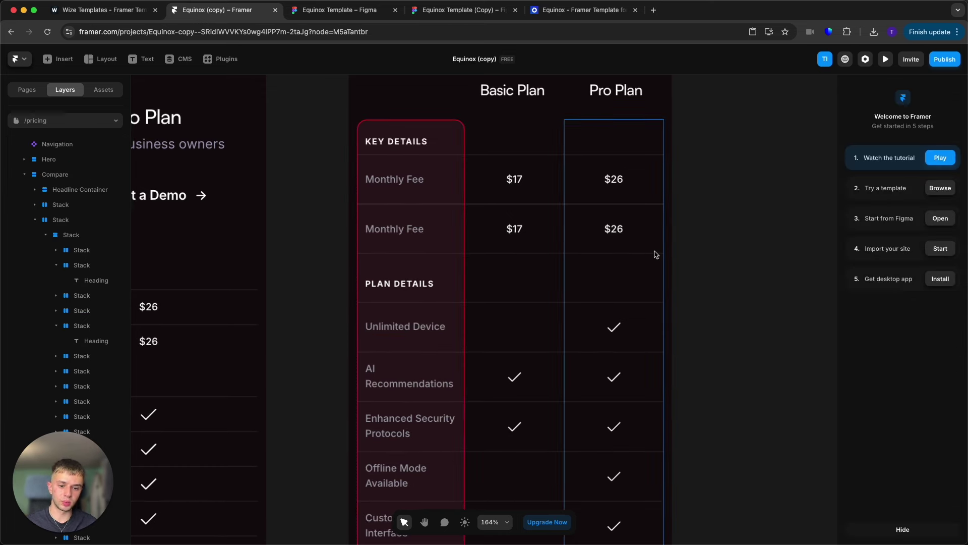
scroll(591, 252, down, 6)
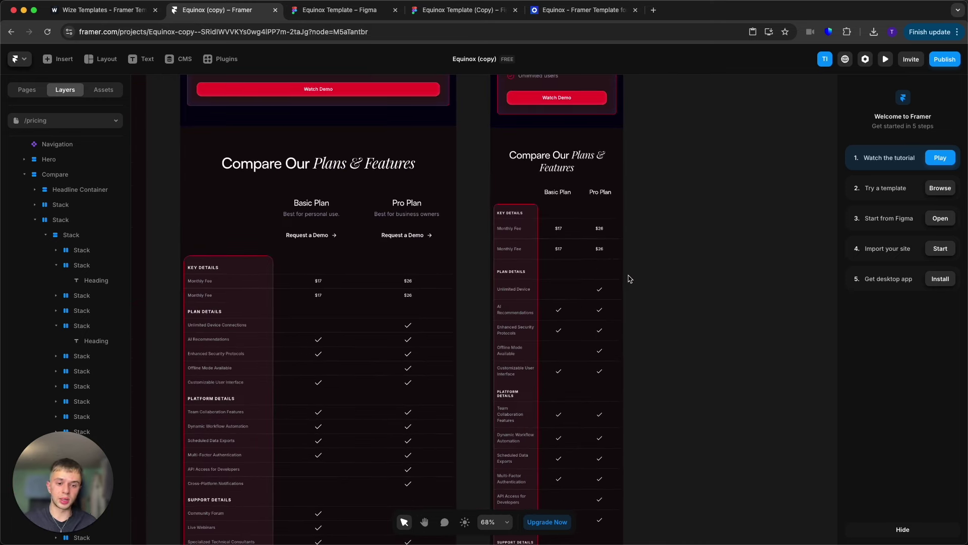
scroll(746, 228, down, 5)
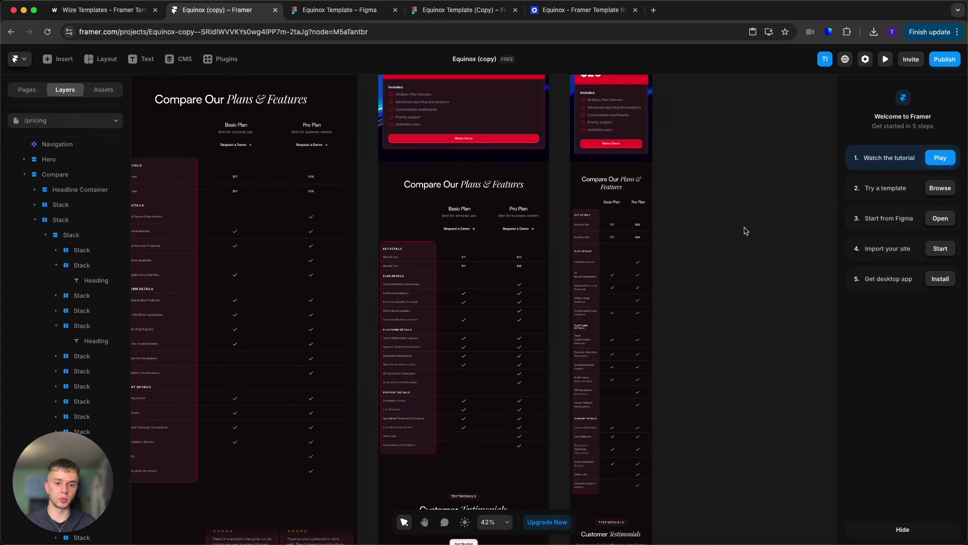
scroll(745, 228, down, 2)
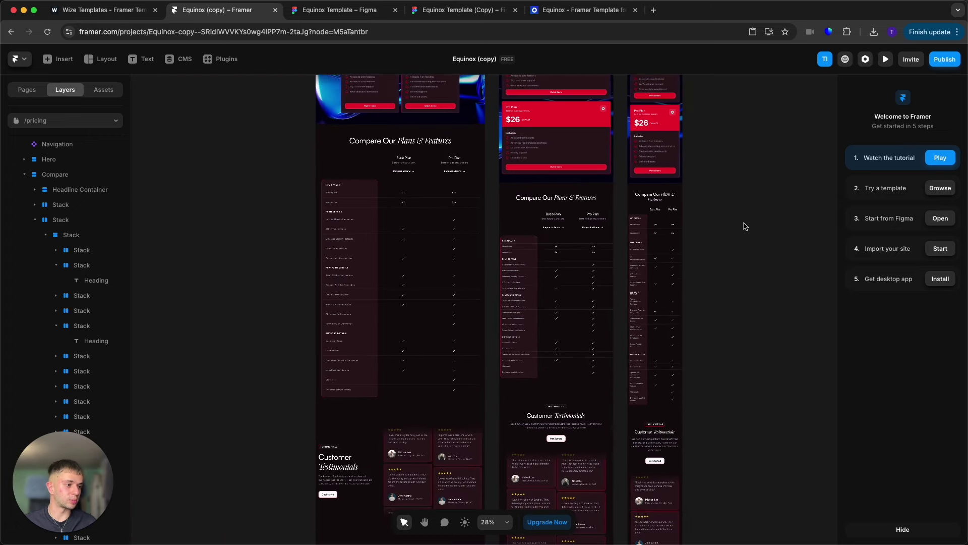
scroll(706, 219, up, 1)
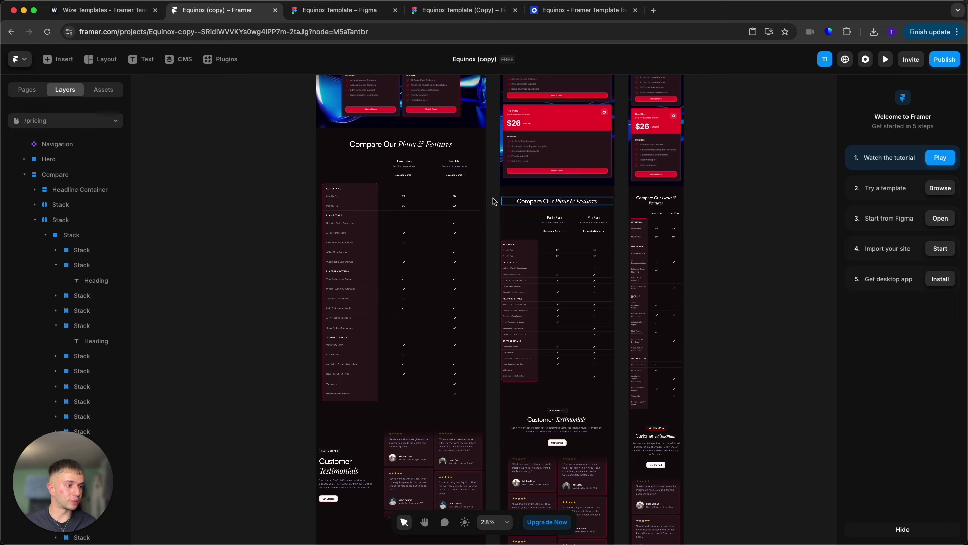
click(23, 89)
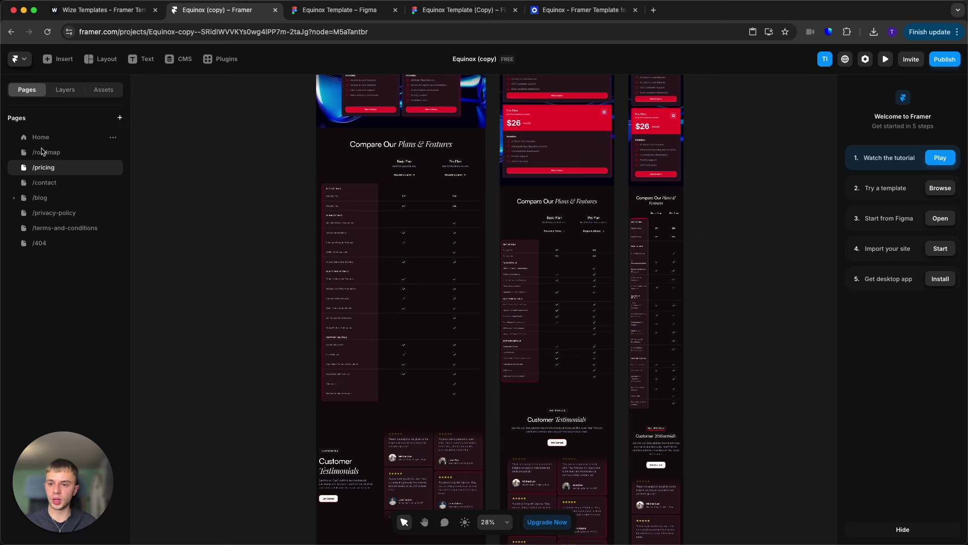
click(58, 187)
scroll(309, 233, up, 5)
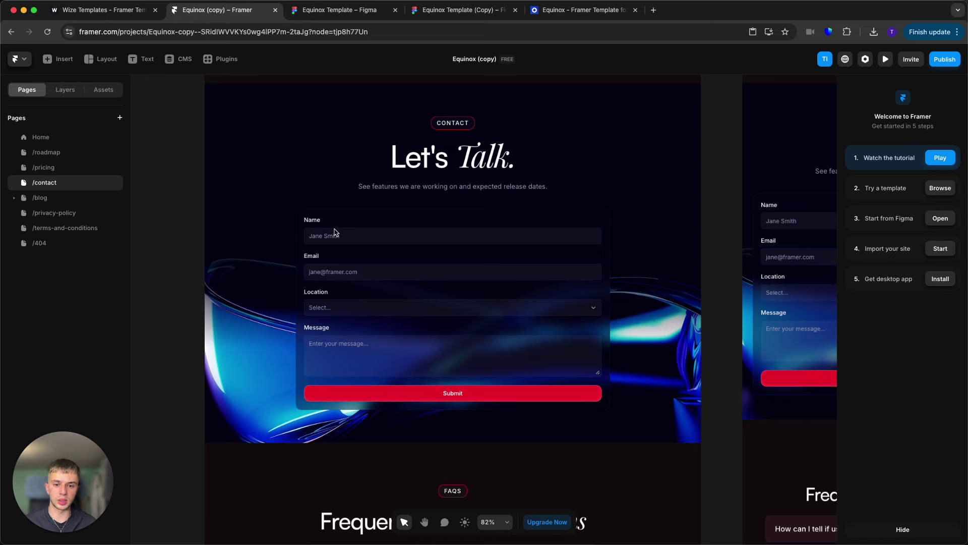
Step: Add Email as a submission destination for the contact form and review its name, subject and body settings
click(413, 212)
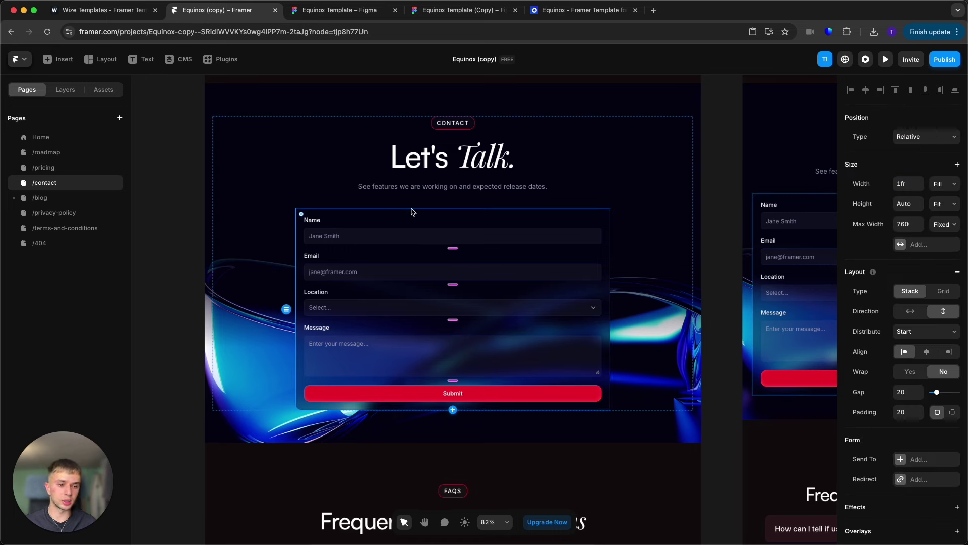
click(65, 90)
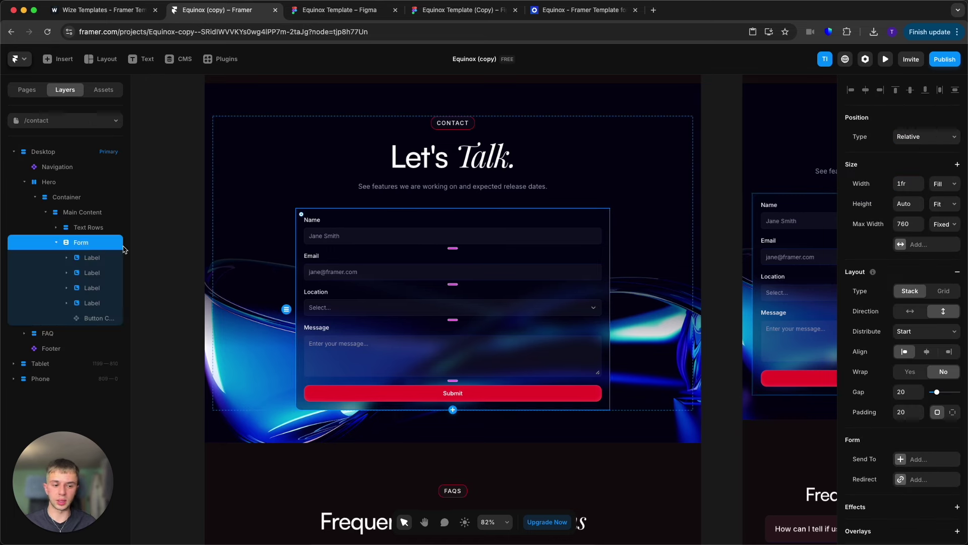
scroll(883, 439, down, 3)
click(907, 392)
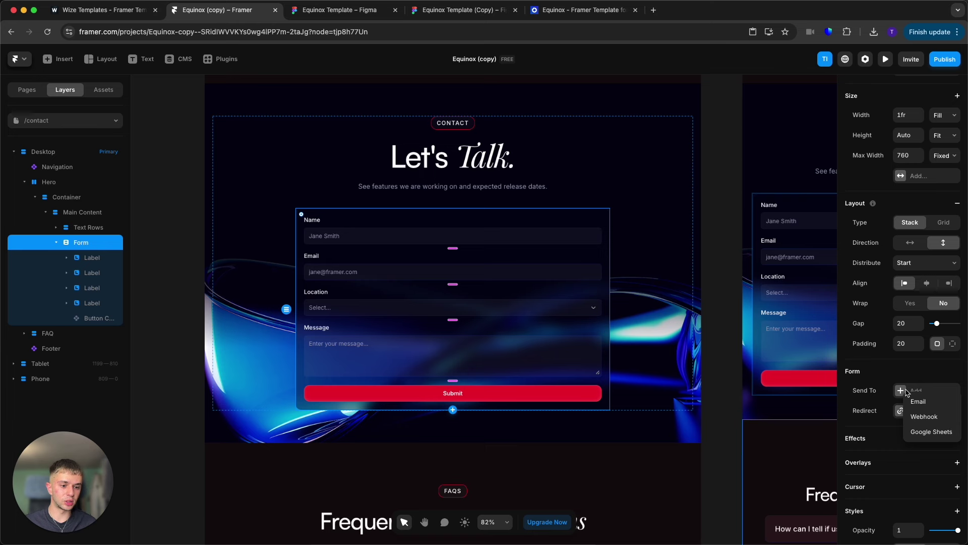
click(915, 401)
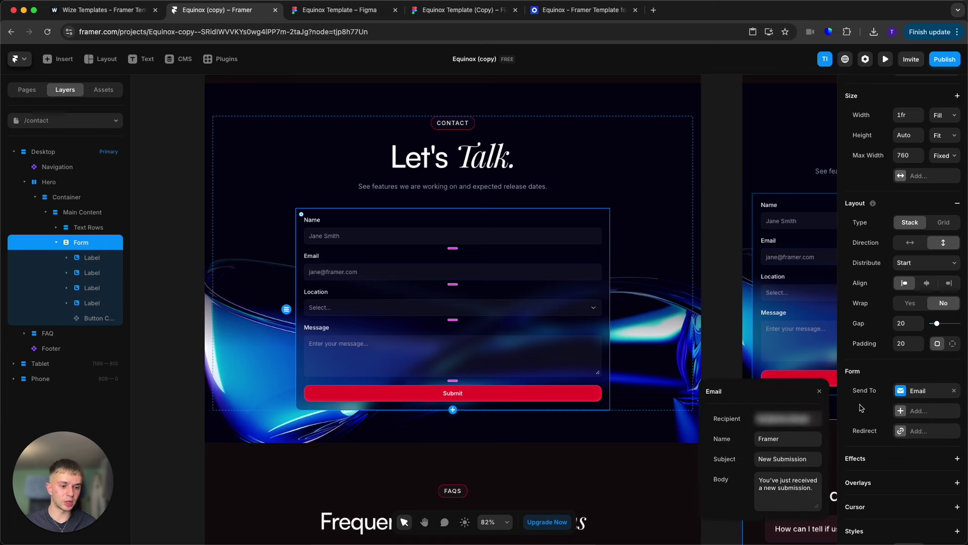
click(766, 437)
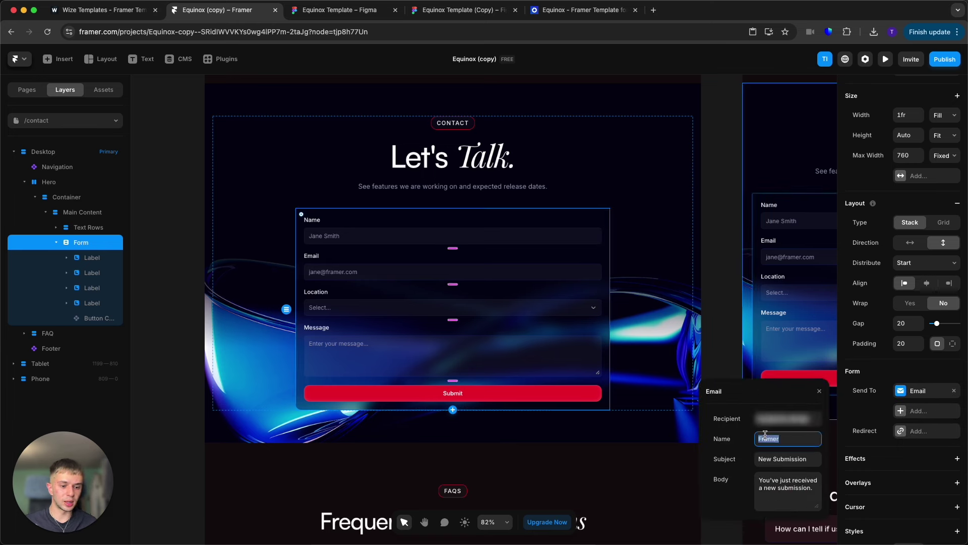
click(774, 460)
click(783, 492)
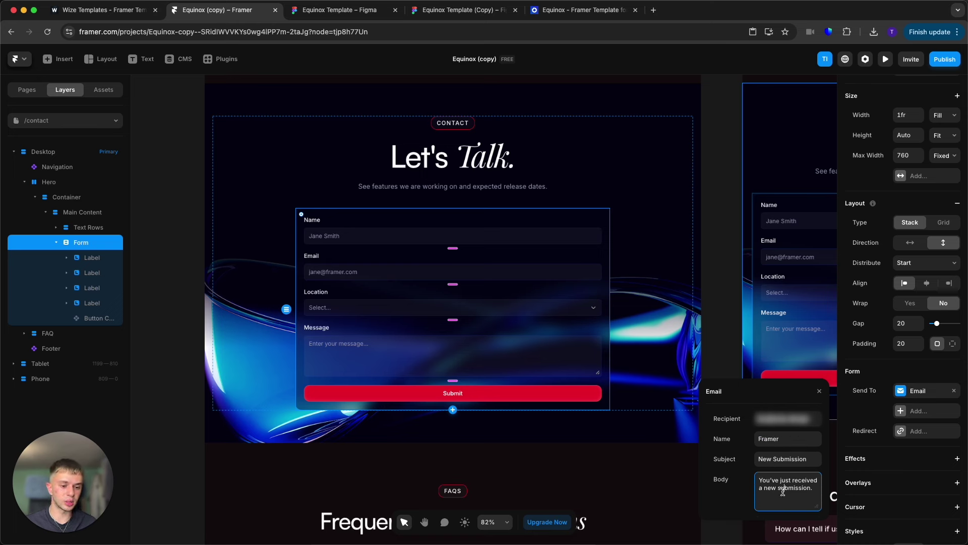
Step: Try adding a success redirect to the contact form, view the available target pages, and clear it
click(913, 431)
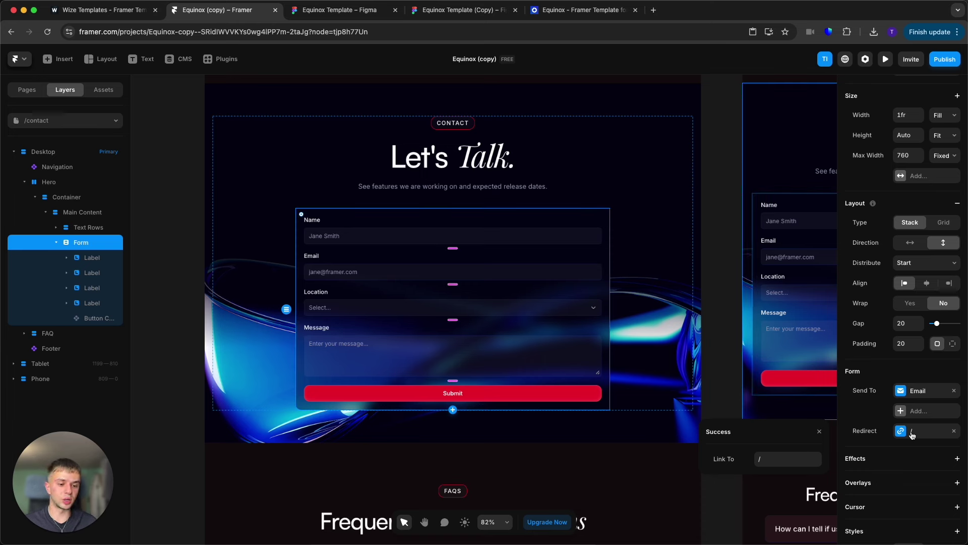
click(805, 459)
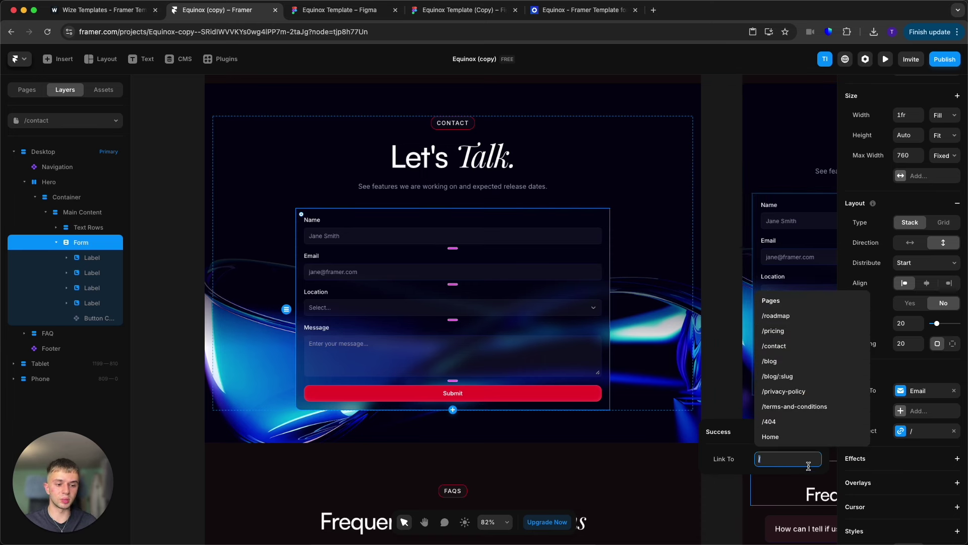
click(955, 432)
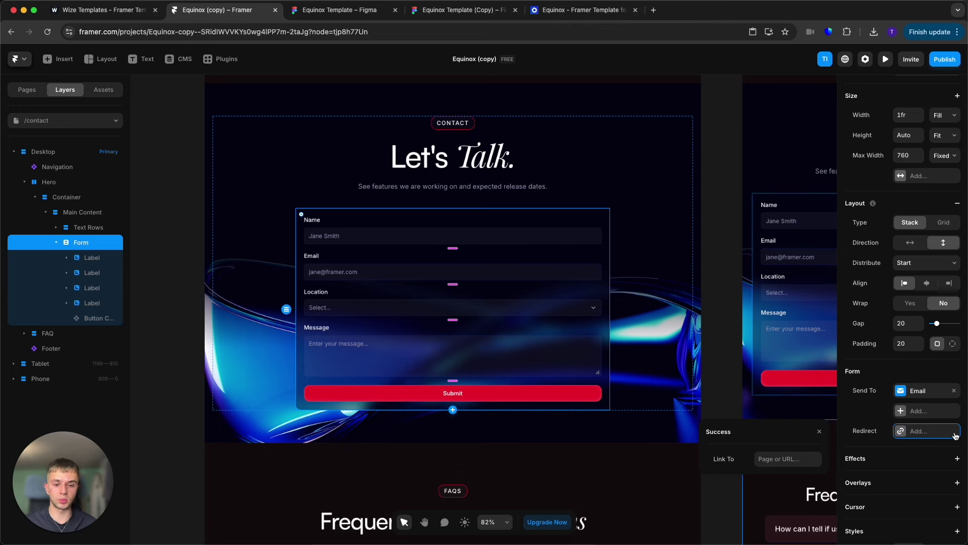
click(711, 380)
Step: Look over the rest of the contact page and open the /blog page
scroll(708, 385, down, 3)
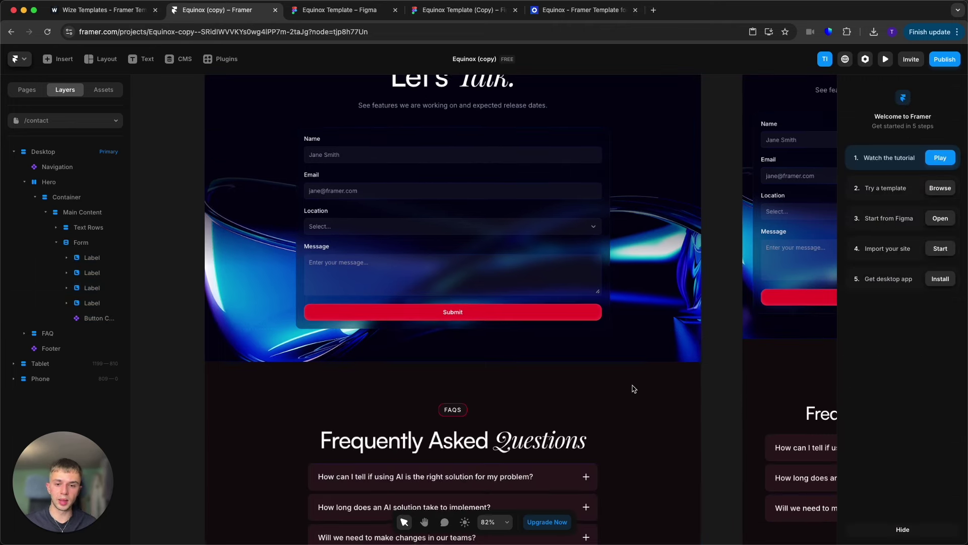
scroll(634, 389, down, 10)
scroll(357, 336, up, 3)
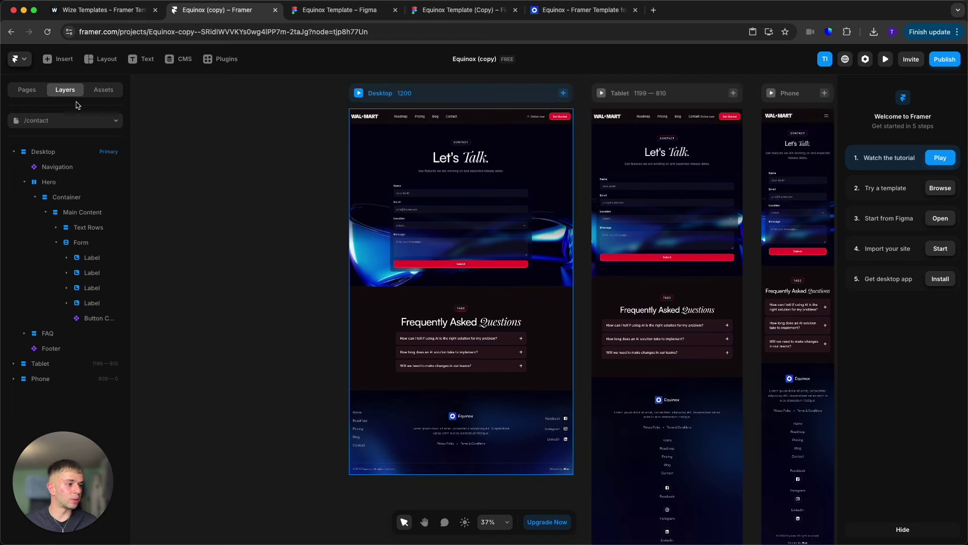
click(26, 89)
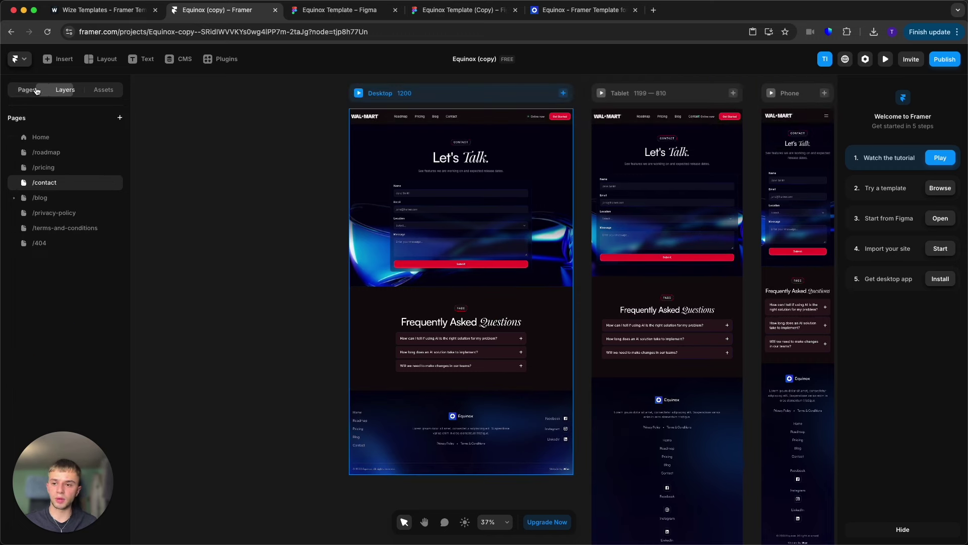
click(71, 198)
Step: Examine the blog page's hero section, article grid and free-trial section
scroll(404, 113, down, 2)
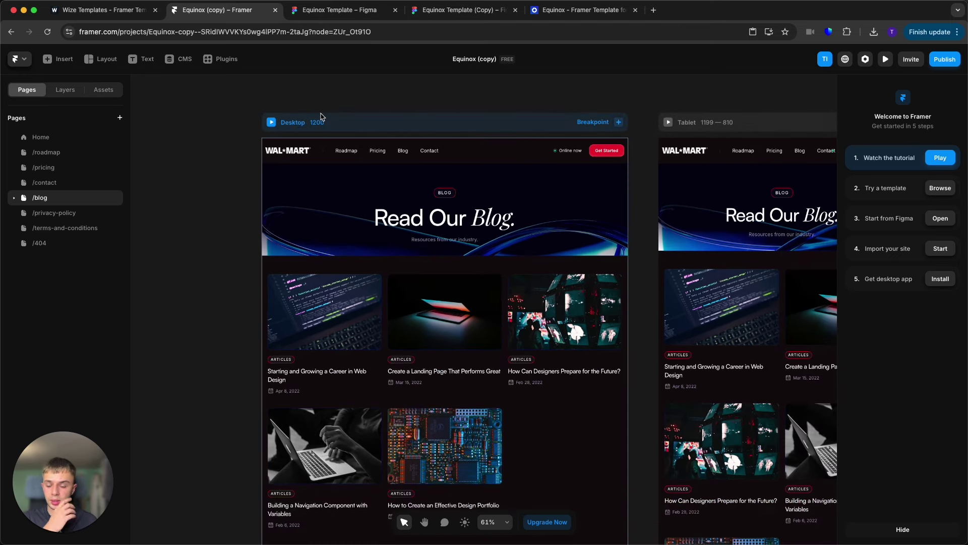
click(287, 183)
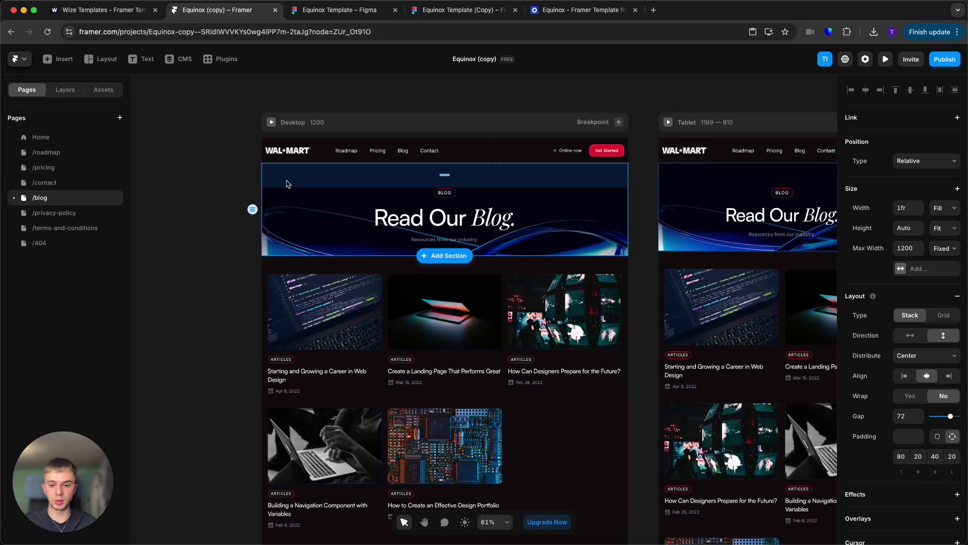
scroll(648, 335, down, 3)
scroll(954, 480, down, 3)
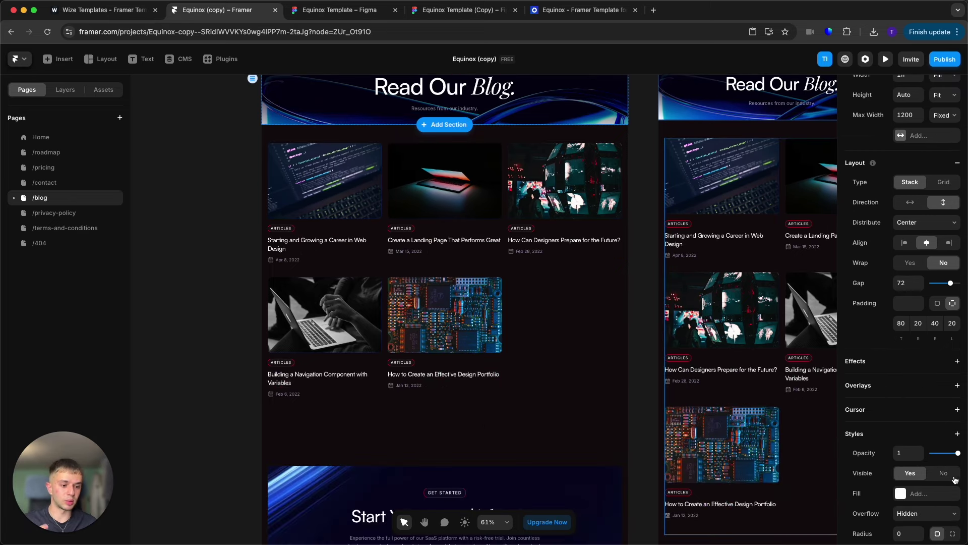
scroll(639, 432, down, 5)
click(559, 237)
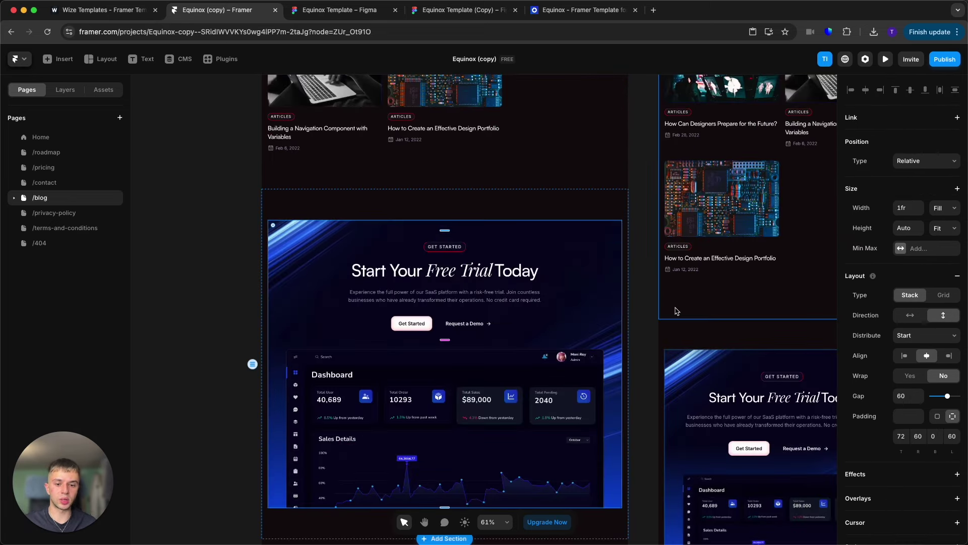
scroll(661, 308, down, 10)
scroll(603, 291, up, 6)
scroll(603, 292, up, 8)
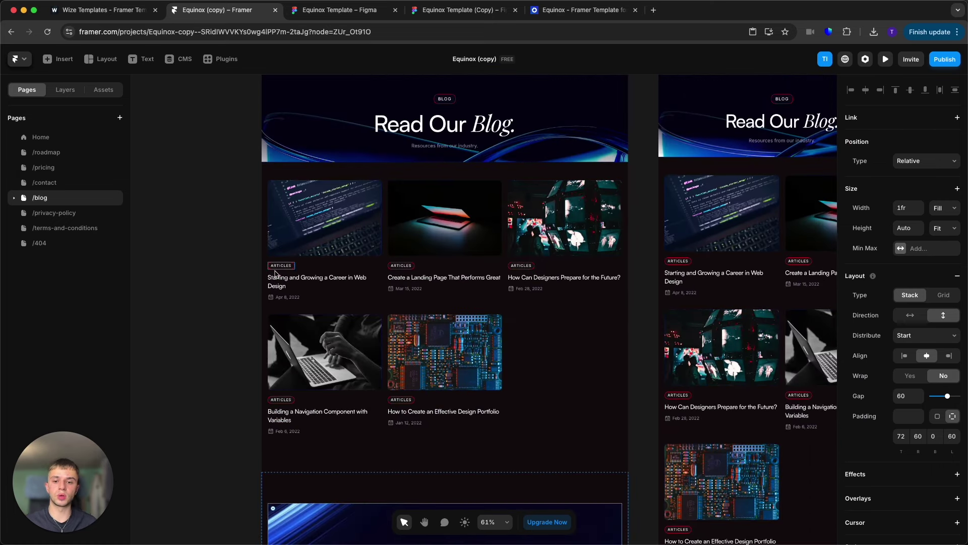
Step: View the Blog collection in the CMS and examine its article detail page down to the related articles
click(179, 59)
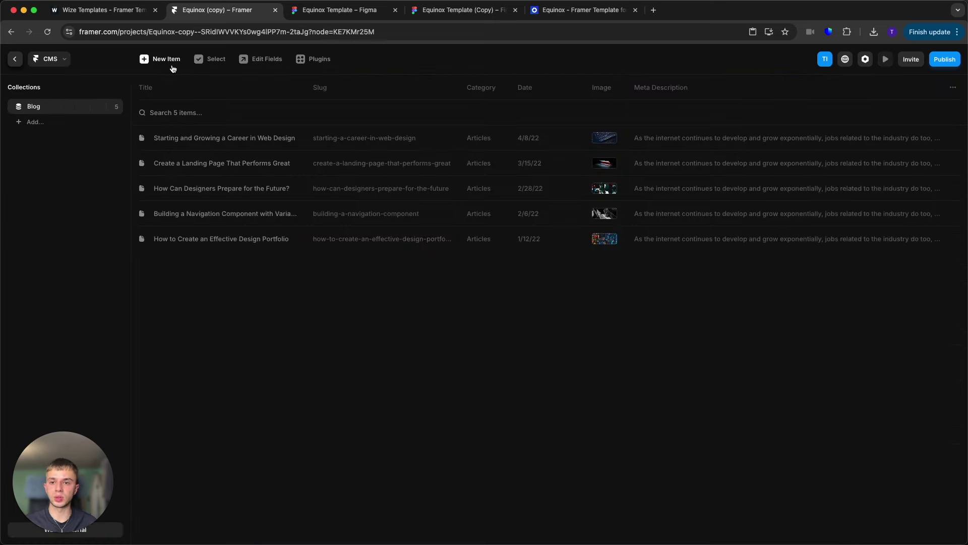
click(16, 61)
click(14, 198)
click(49, 212)
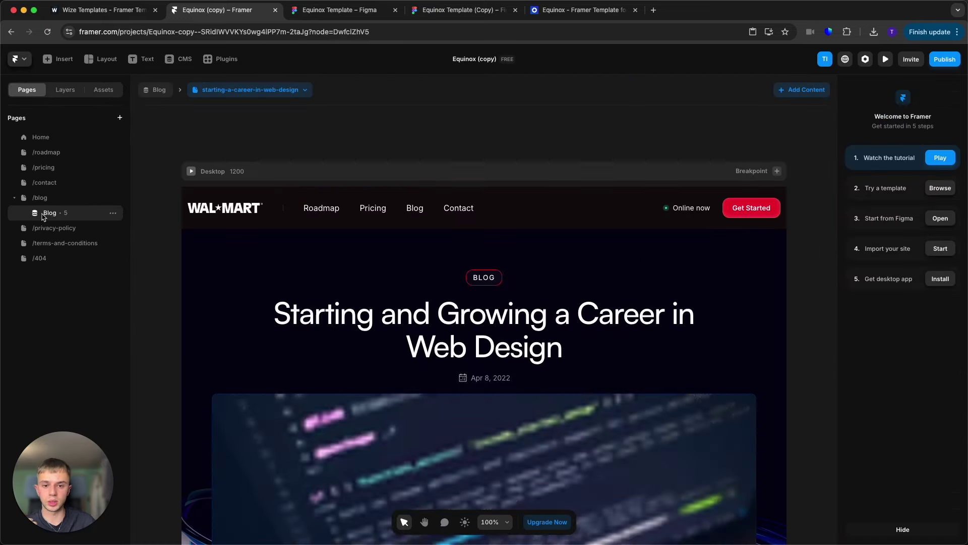
scroll(370, 209, down, 2)
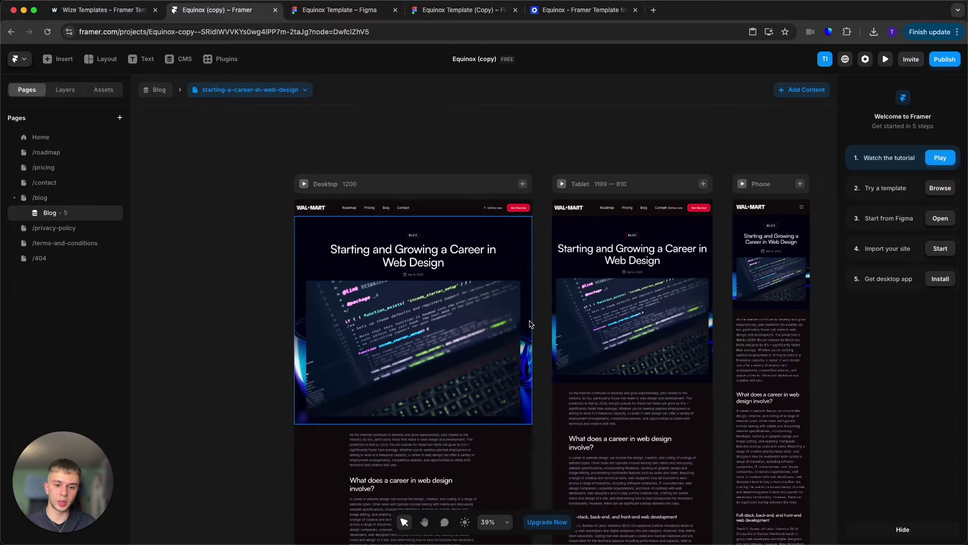
scroll(531, 337, down, 15)
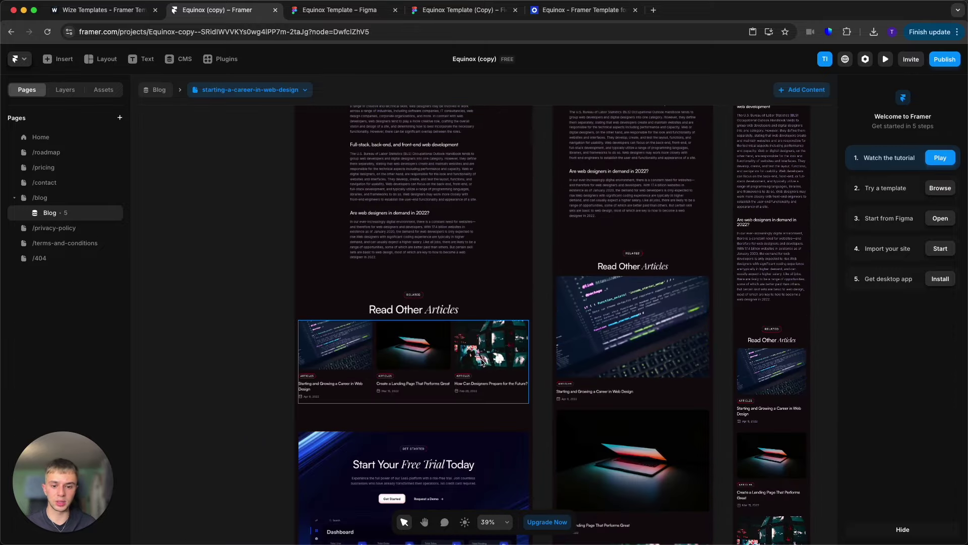
Step: View the fields and content of the "Starting and Growing a Career in Web Design" article in the CMS
scroll(429, 347, down, 3)
scroll(426, 339, up, 15)
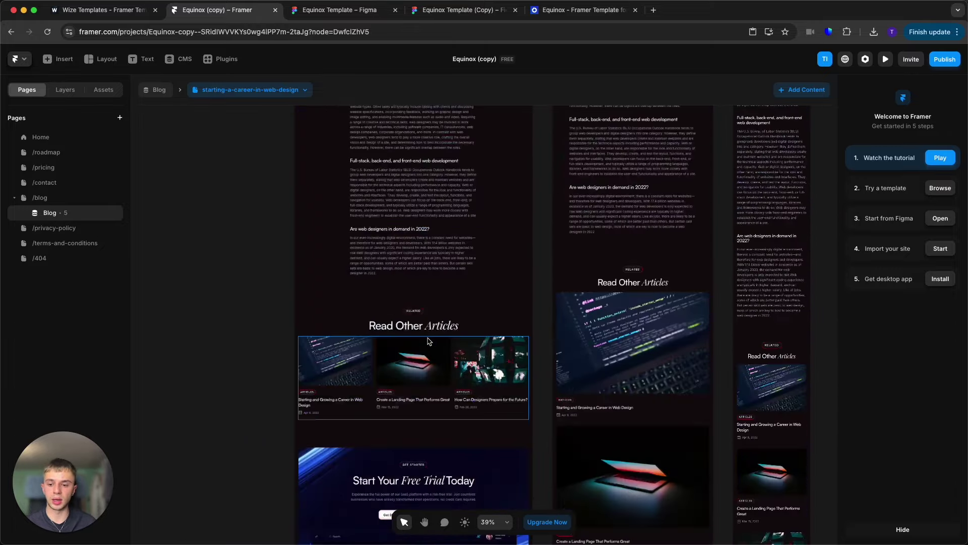
scroll(423, 332, up, 5)
click(173, 59)
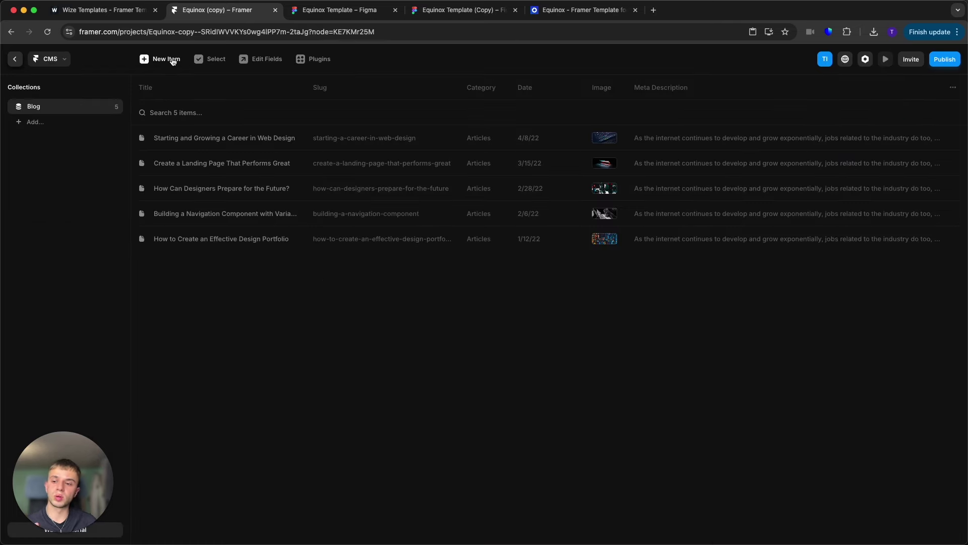
click(201, 139)
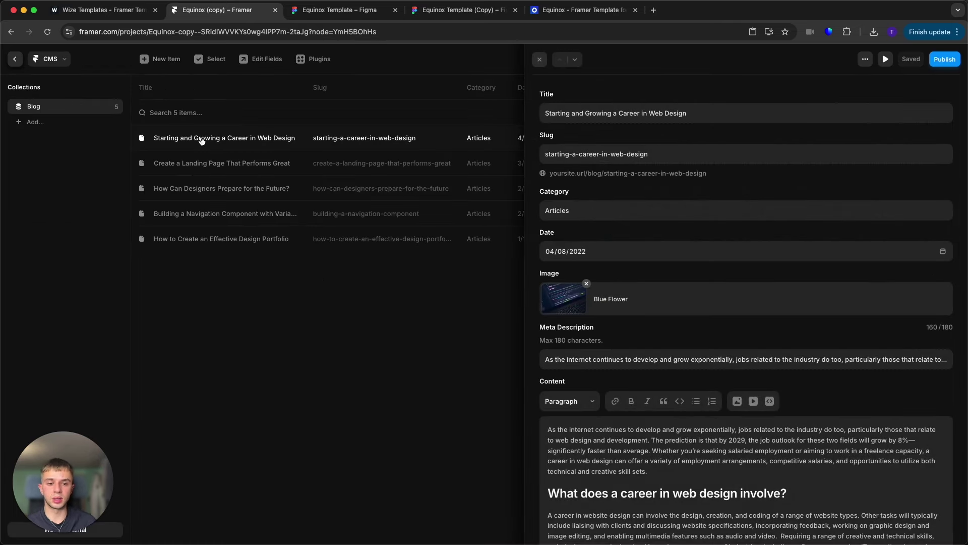
click(317, 364)
click(222, 143)
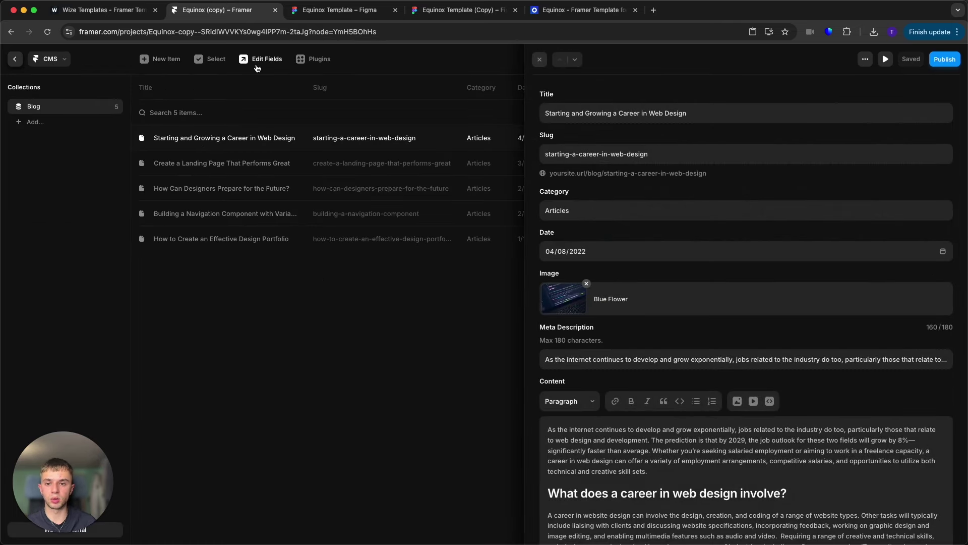
click(728, 115)
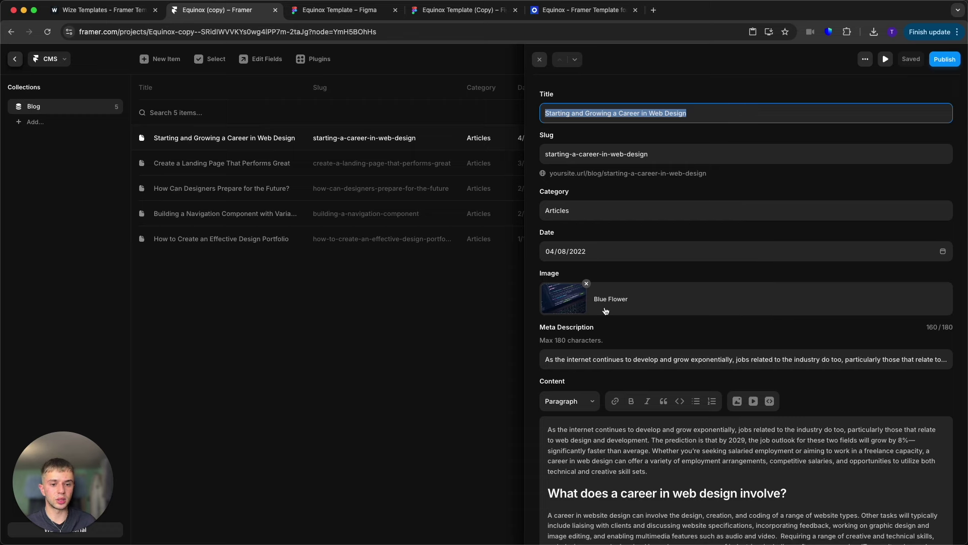
scroll(605, 311, down, 5)
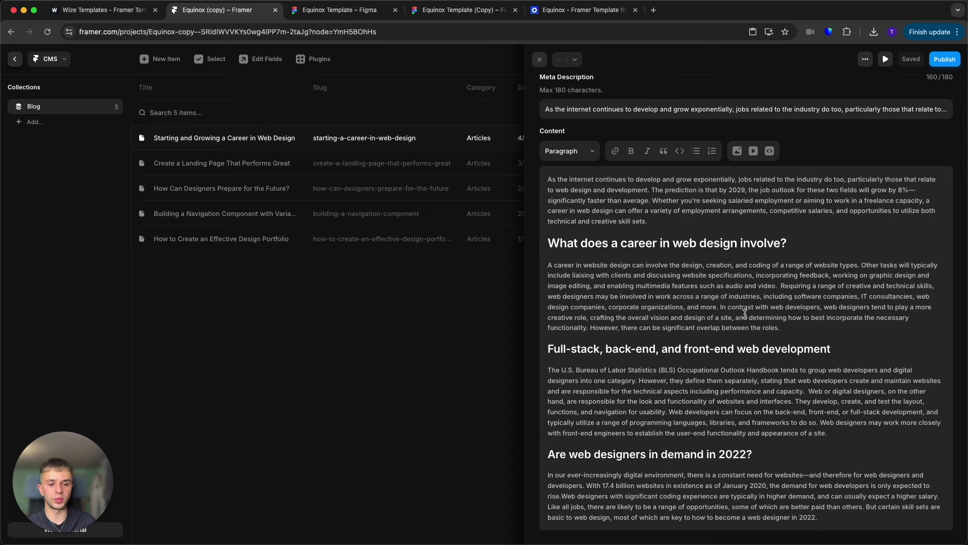
scroll(717, 313, up, 5)
click(429, 376)
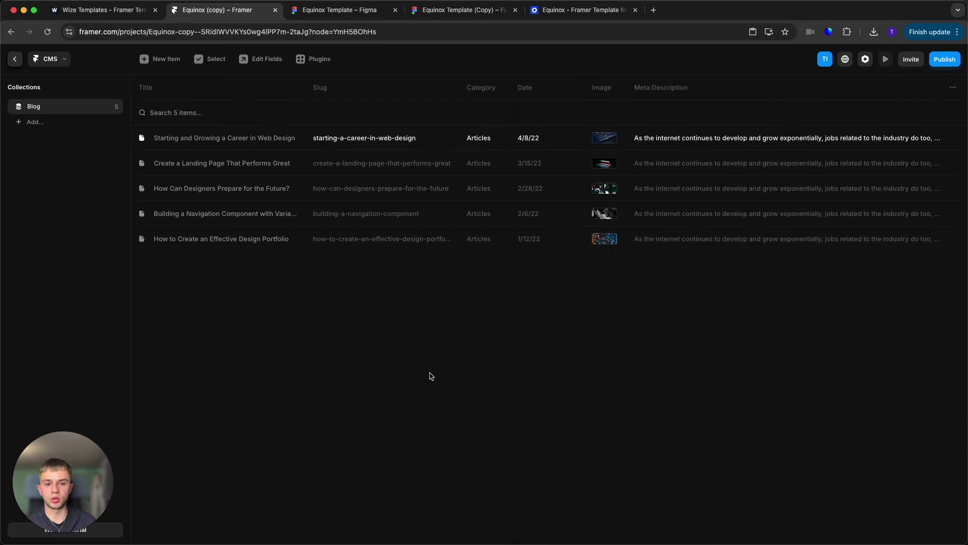
Step: Start a new Blog item with the content lines "Headline" and "Description", styling "Headline" as Heading 2
click(156, 66)
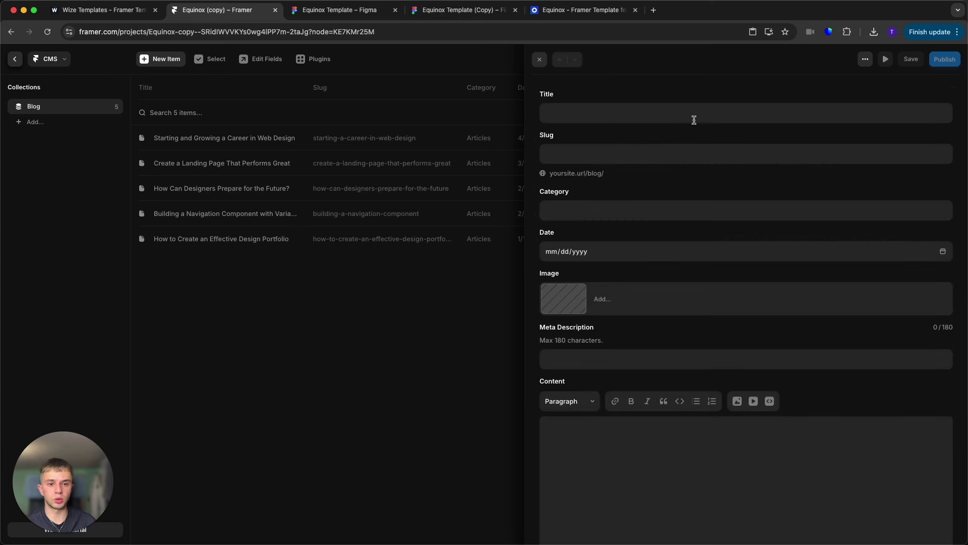
scroll(645, 388, down, 2)
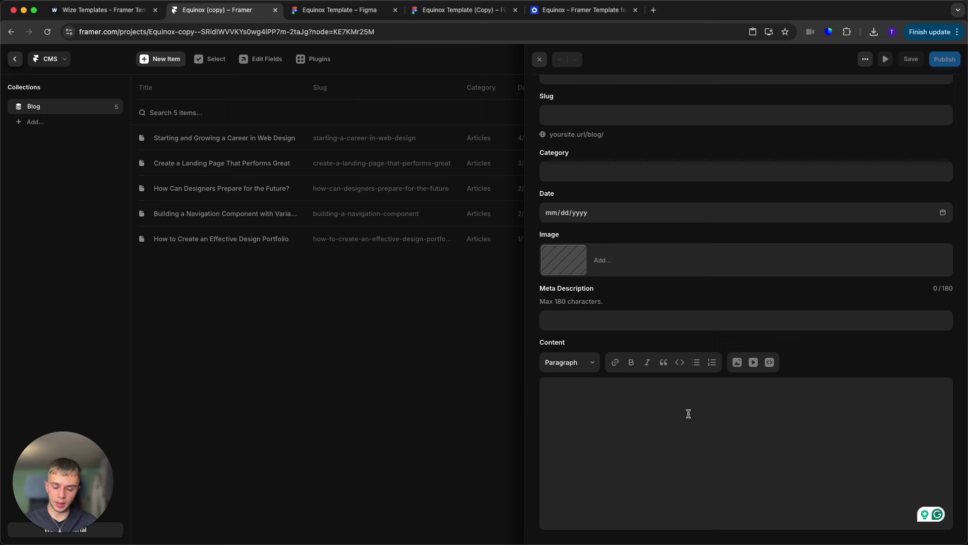
click(583, 367)
click(671, 422)
text(Headline)
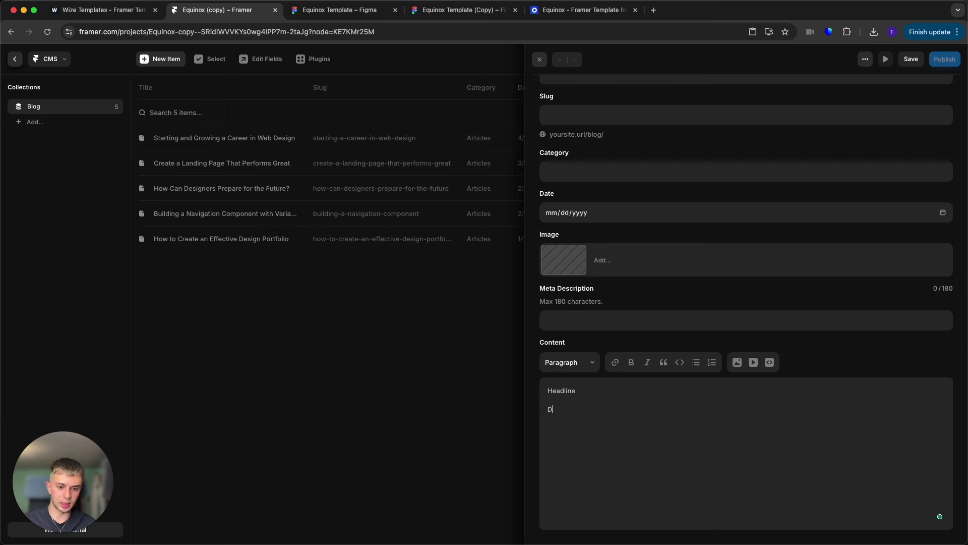
double_click(553, 390)
click(583, 362)
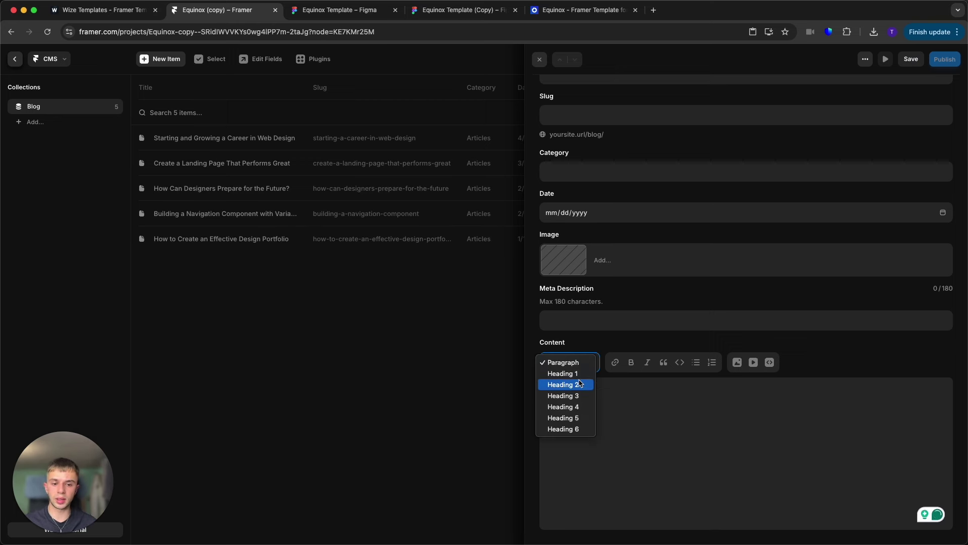
key(Return)
Step: Try Heading 1 on the "Headline" line, and set it back to Heading 2
scroll(583, 141, up, 2)
click(581, 409)
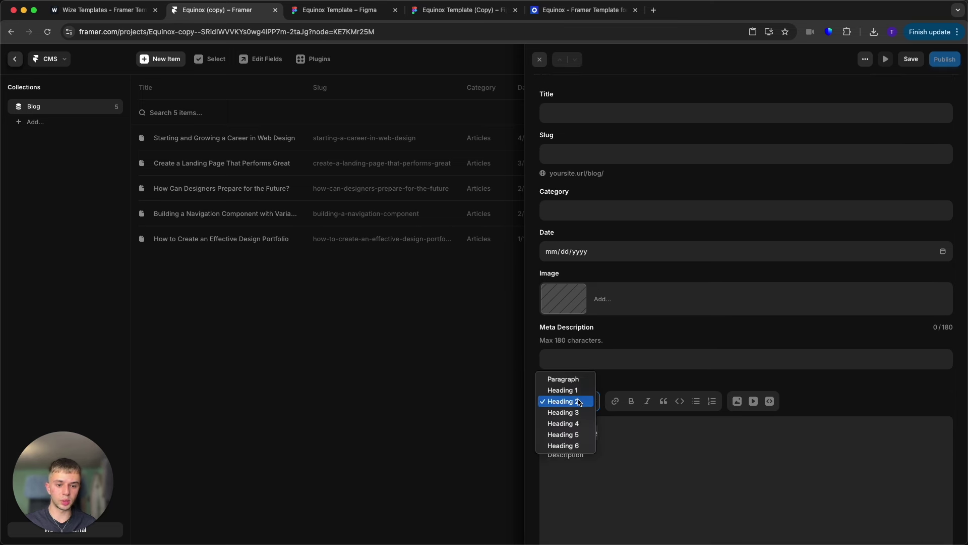
click(579, 391)
click(582, 402)
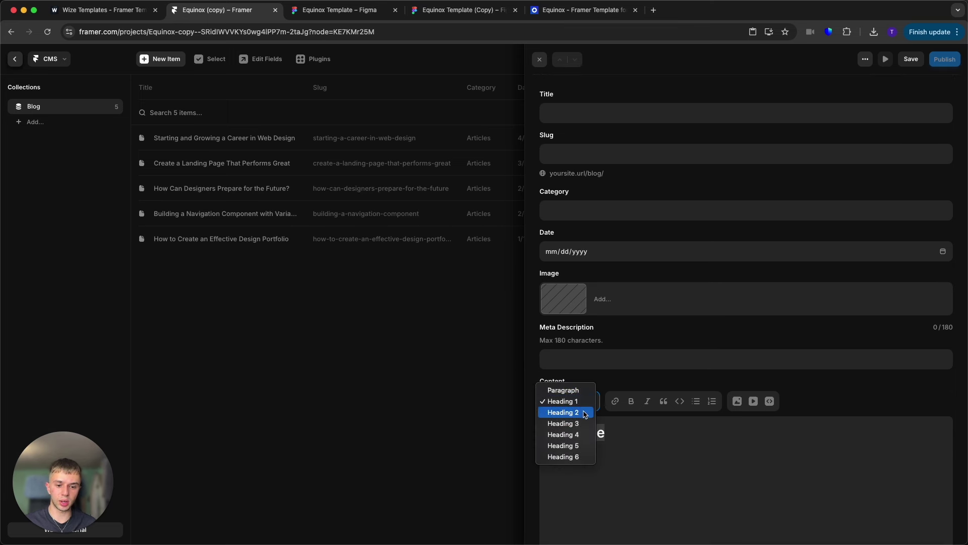
click(584, 413)
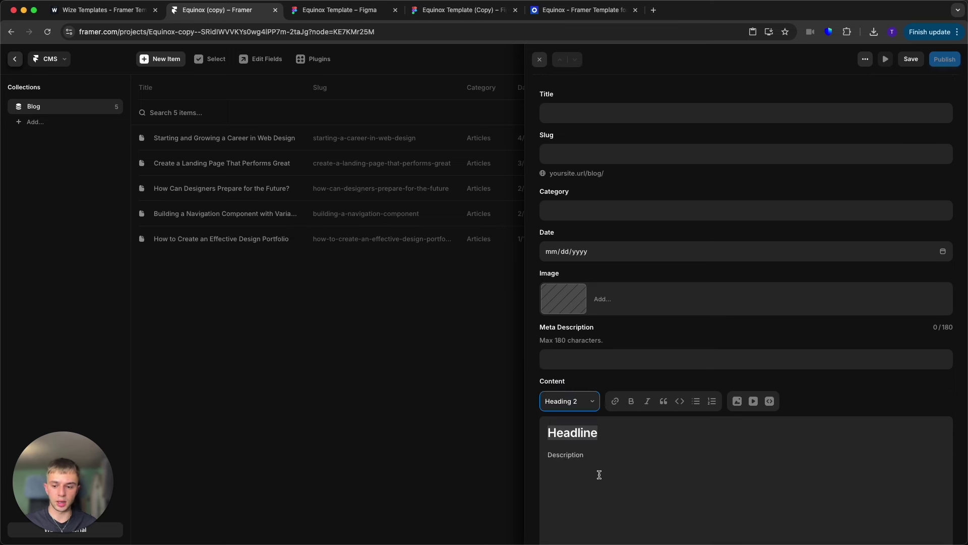
Step: Format the "Description" line as a bold bulleted list item
scroll(599, 475, down, 2)
key(super+a)
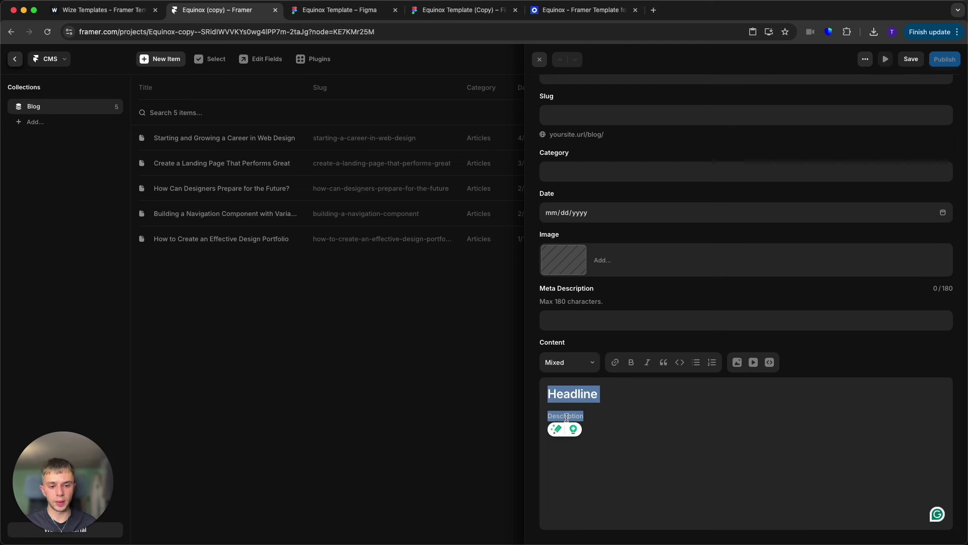
click(626, 415)
click(560, 363)
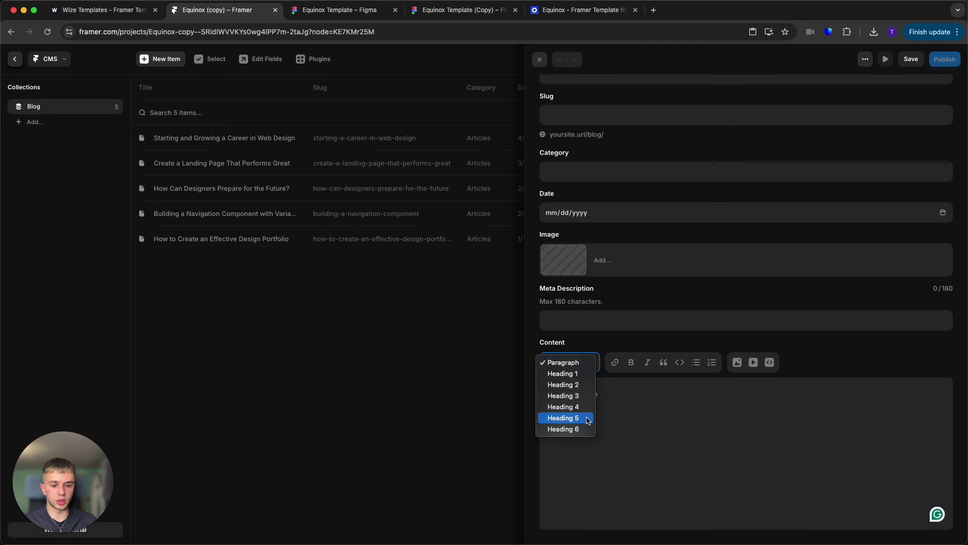
click(653, 439)
double_click(643, 420)
double_click(595, 411)
click(631, 362)
click(696, 362)
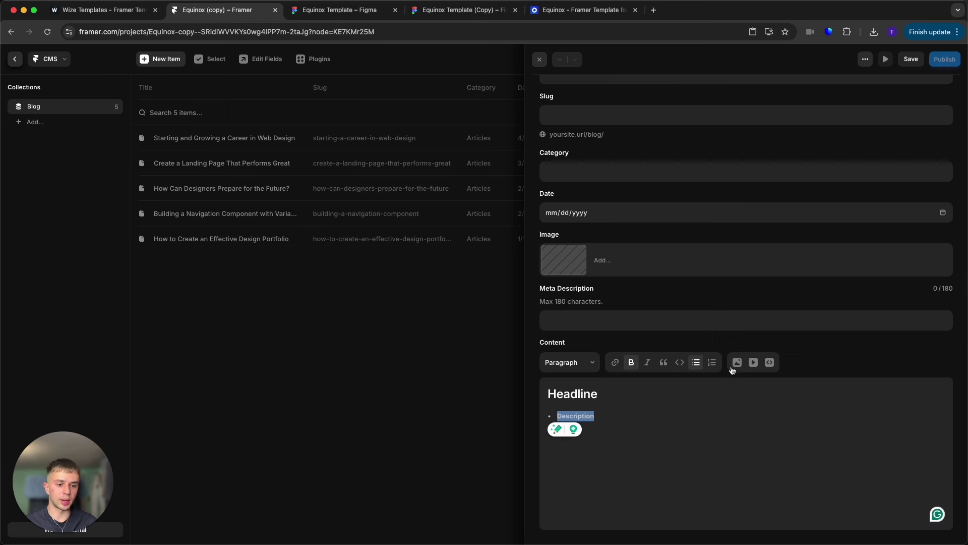
Step: Insert a video between the "Headline" and "Description" lines of the new item's content
click(679, 440)
key(Return)
key(Up)
key(BackSpace)
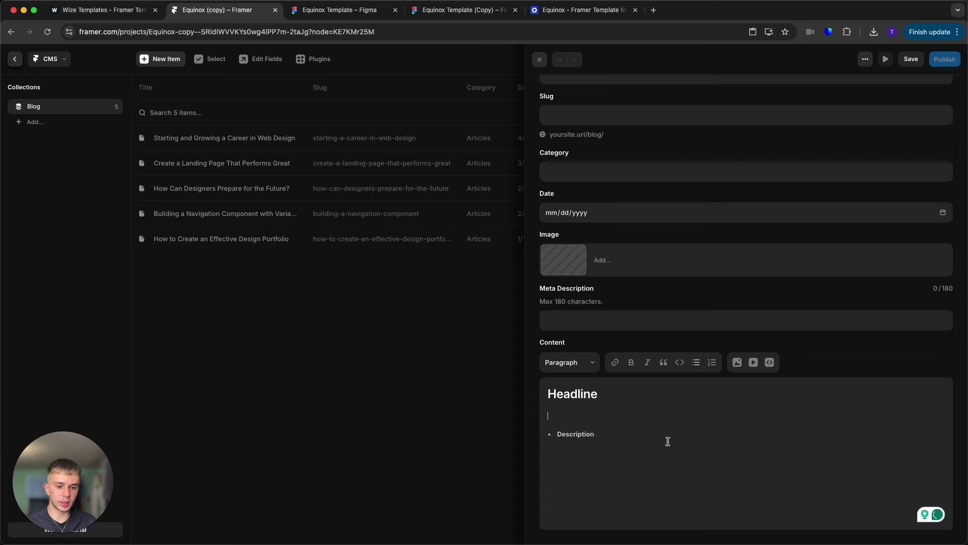
click(754, 363)
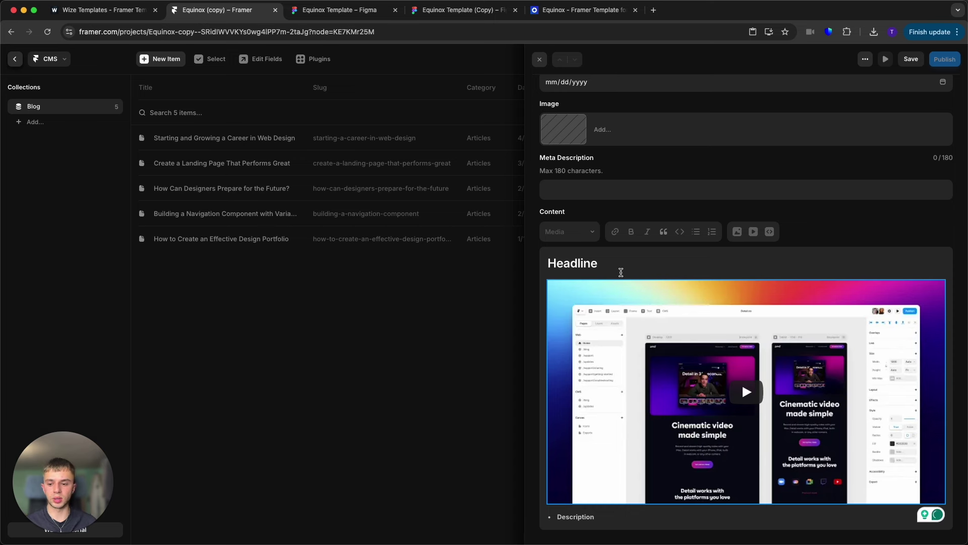
Step: Discard the unsaved blog item and return from the CMS to the page canvas
scroll(621, 273, up, 5)
click(469, 358)
click(420, 321)
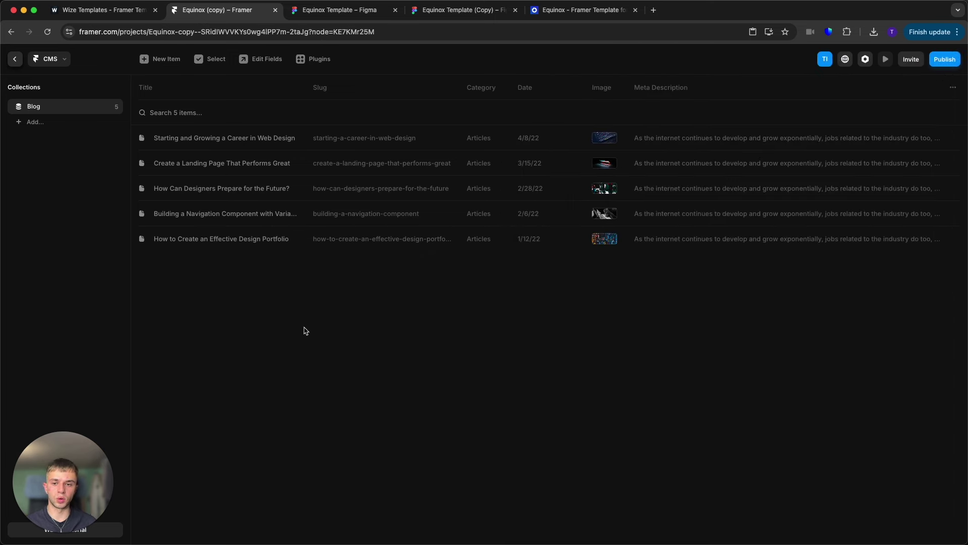
click(14, 59)
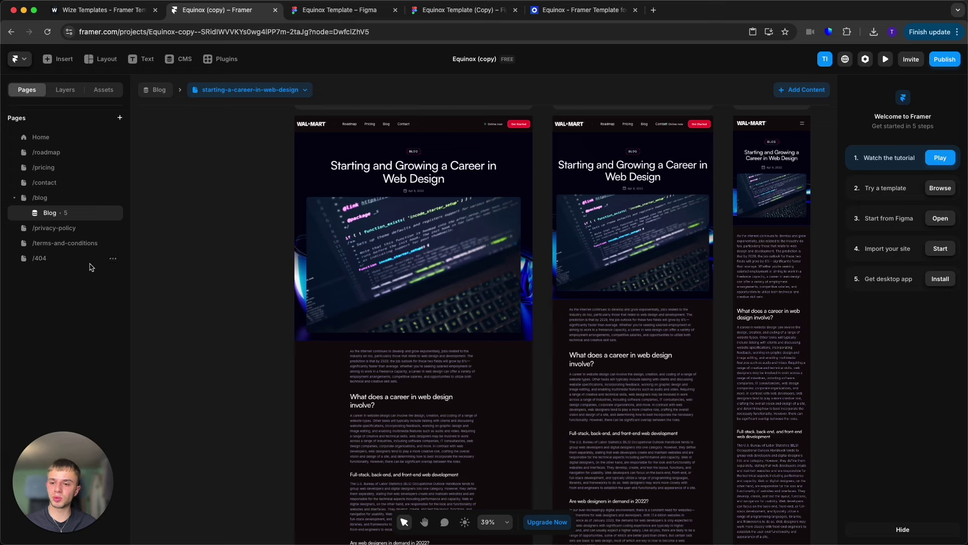
Step: Open the /terms-and-conditions page and examine its introduction text and merchant name placeholders
click(70, 228)
click(56, 244)
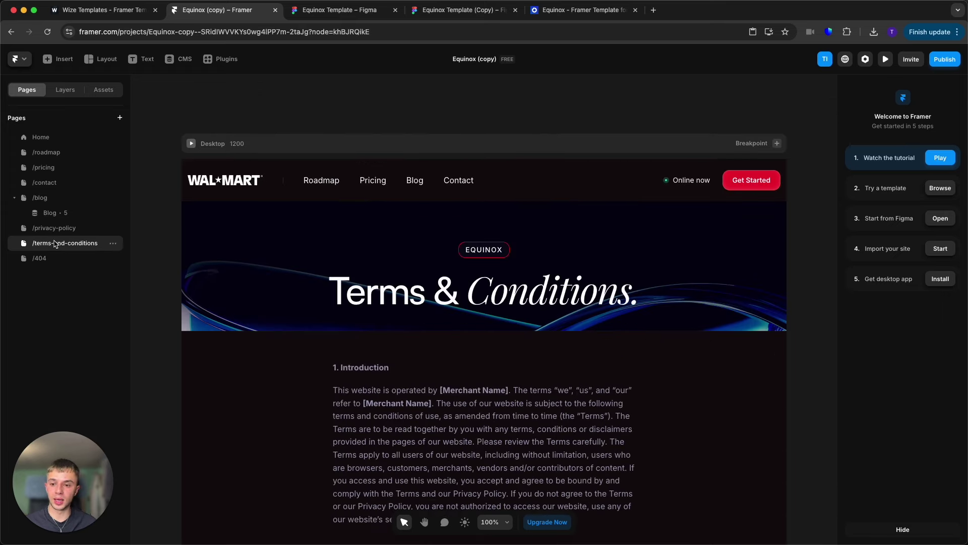
scroll(243, 224, down, 3)
scroll(611, 315, down, 4)
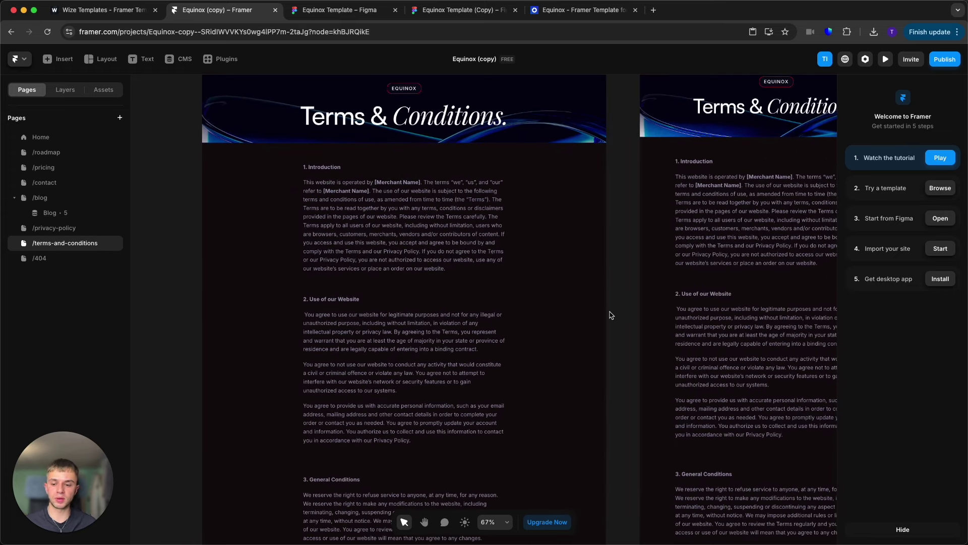
click(345, 222)
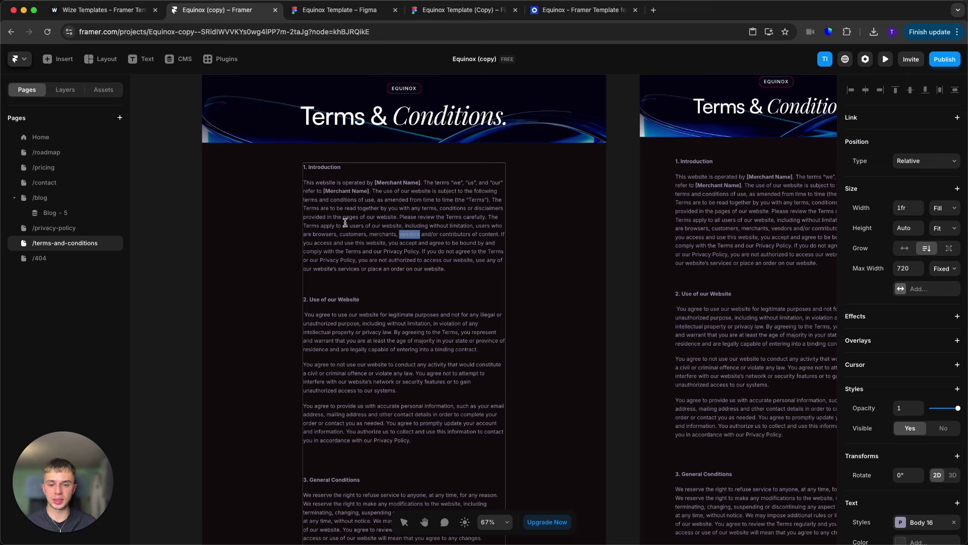
triple_click(320, 219)
click(391, 190)
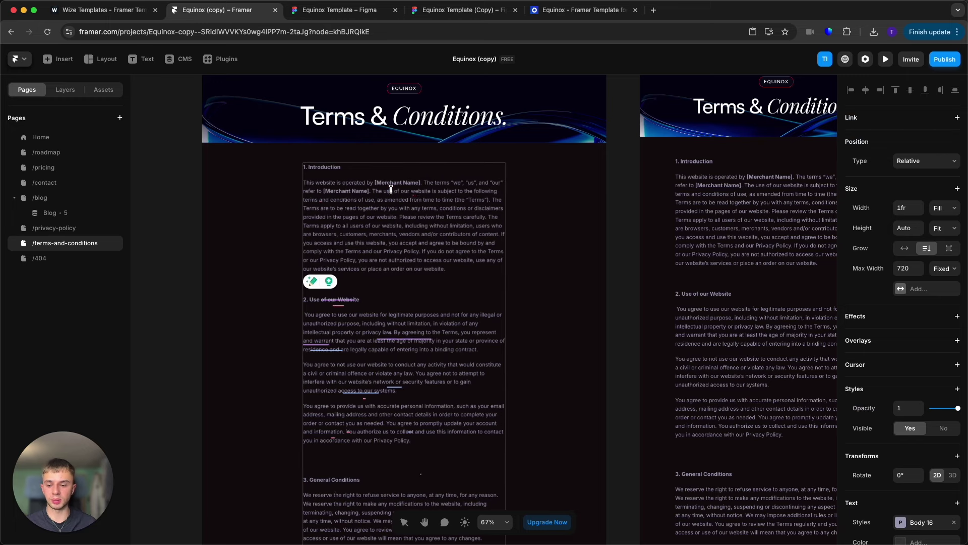
key(Escape)
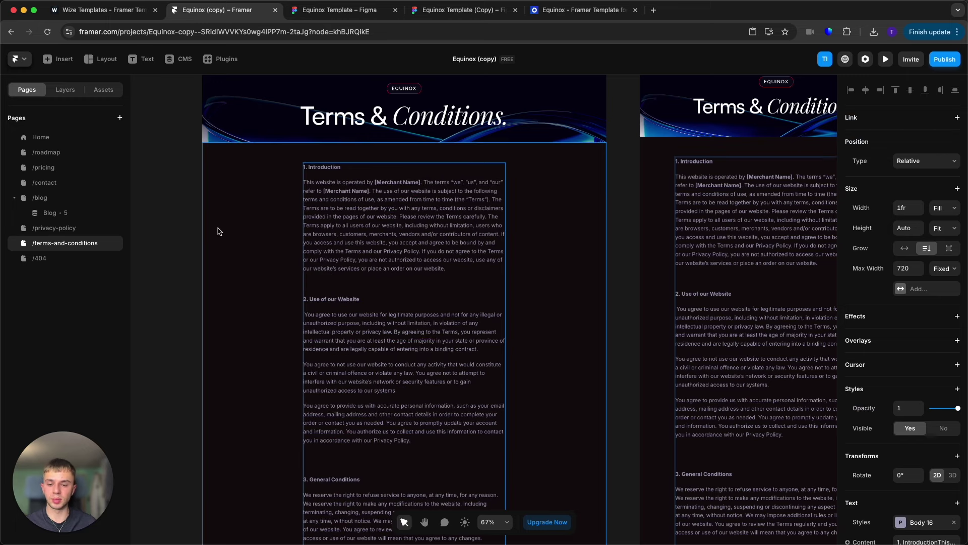
Step: Look over the /privacy-policy page, and check the body text block of the /terms-and-conditions page again
click(83, 229)
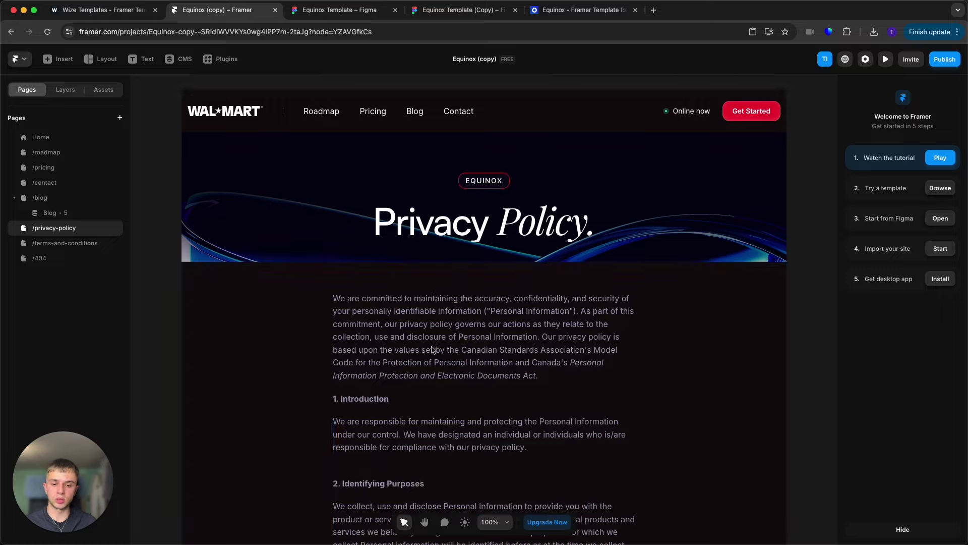
scroll(420, 330, down, 10)
scroll(426, 343, down, 5)
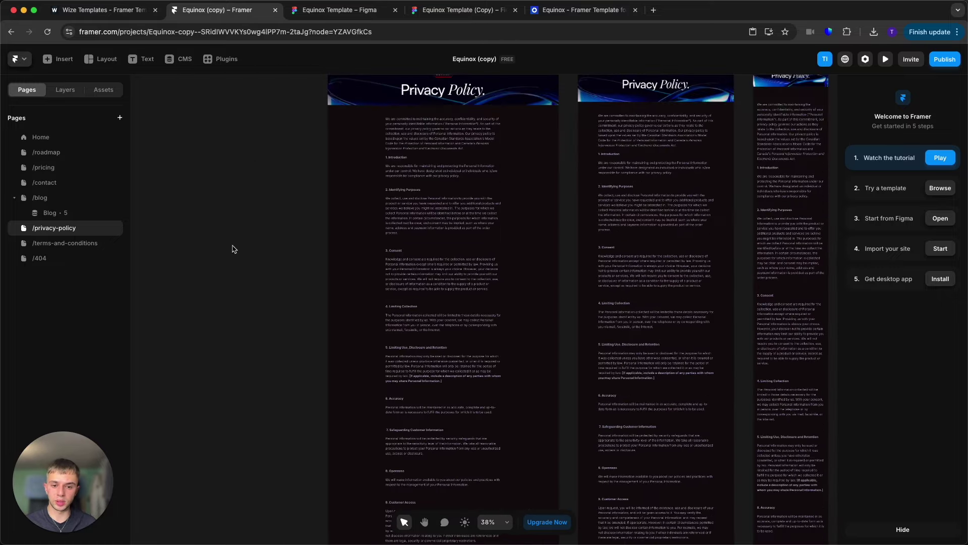
click(75, 243)
scroll(411, 240, down, 5)
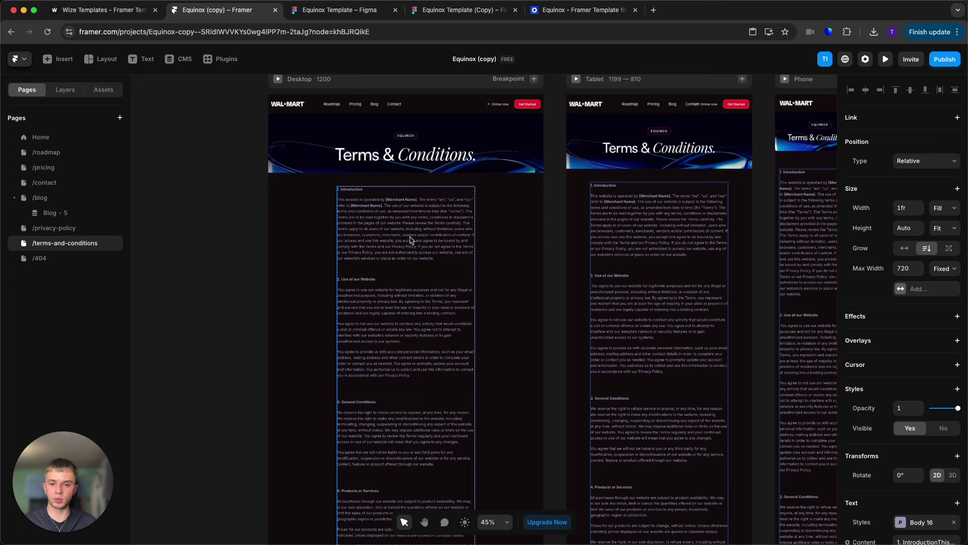
double_click(411, 240)
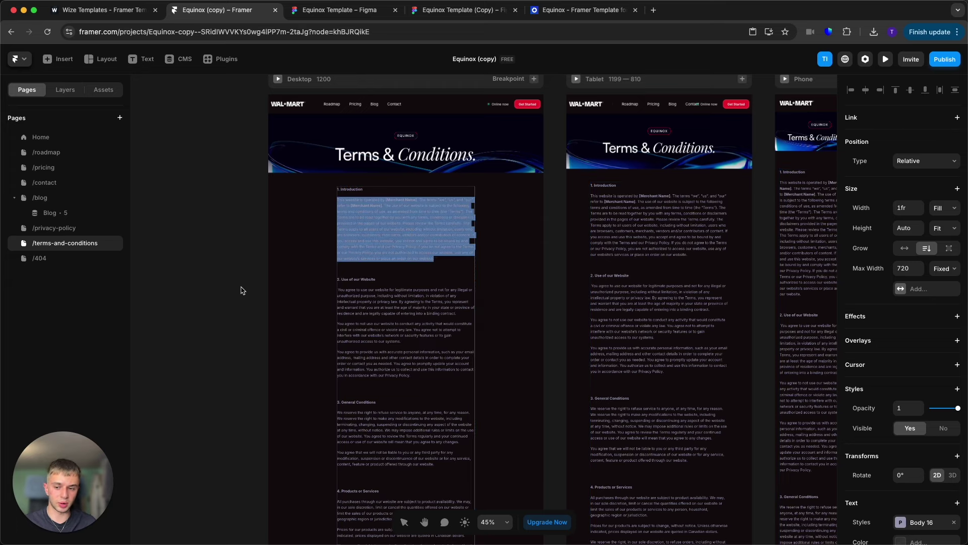
key(ctrl+a)
click(240, 333)
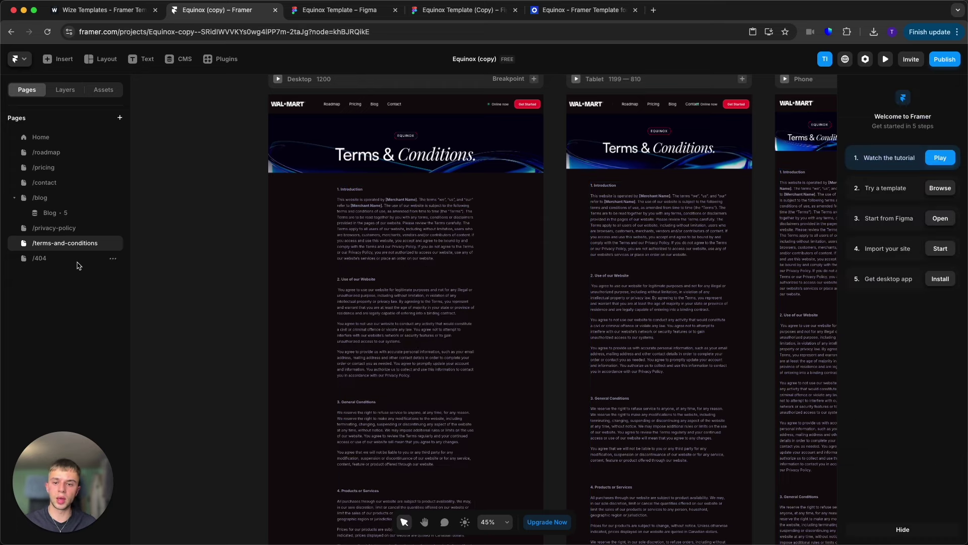
Step: Open the /404 page and check its hero section, FAQ section and the "Back to home" button's link
click(81, 258)
click(283, 353)
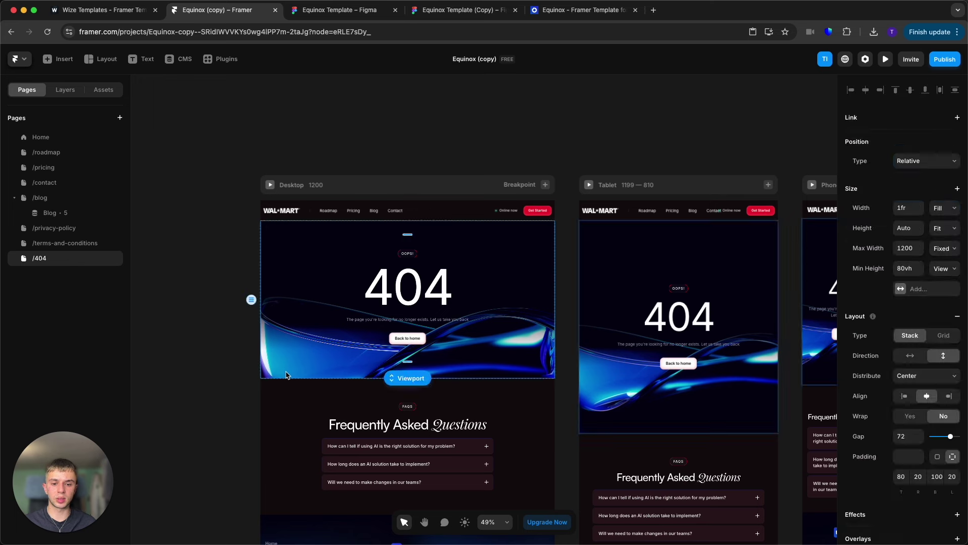
scroll(272, 353, down, 2)
click(256, 354)
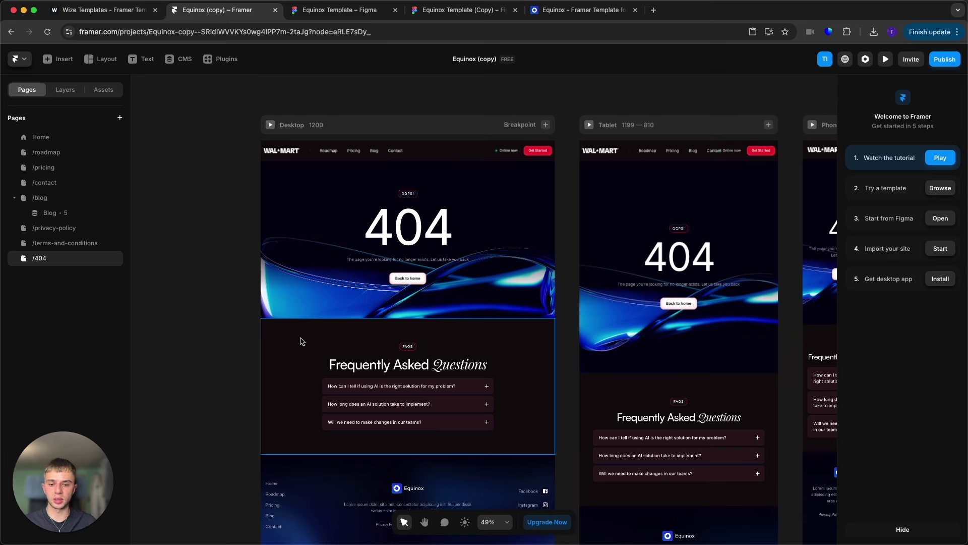
click(409, 280)
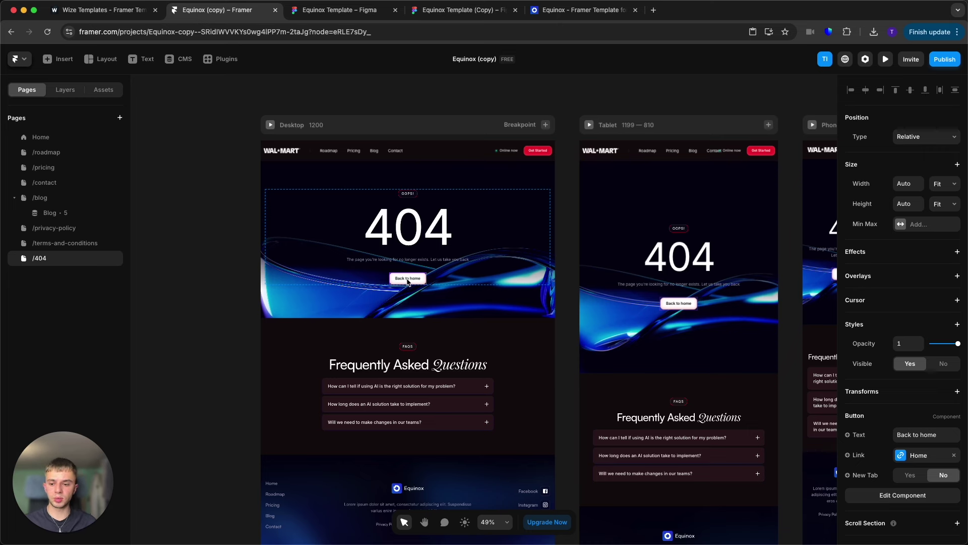
scroll(505, 227, up, 3)
Step: Examine the site's general and domain settings, including title, description, favicon and social preview, and return to the canvas
click(865, 59)
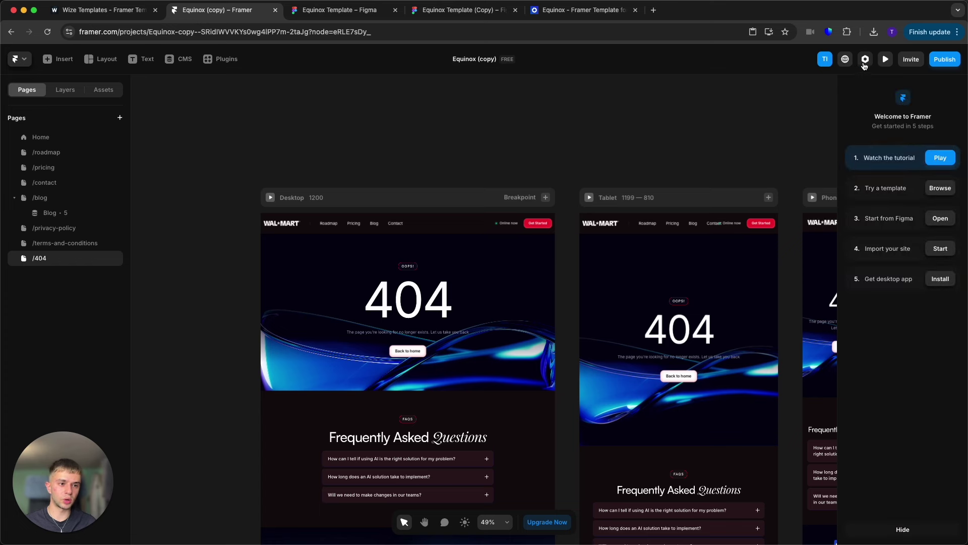
click(866, 60)
click(72, 121)
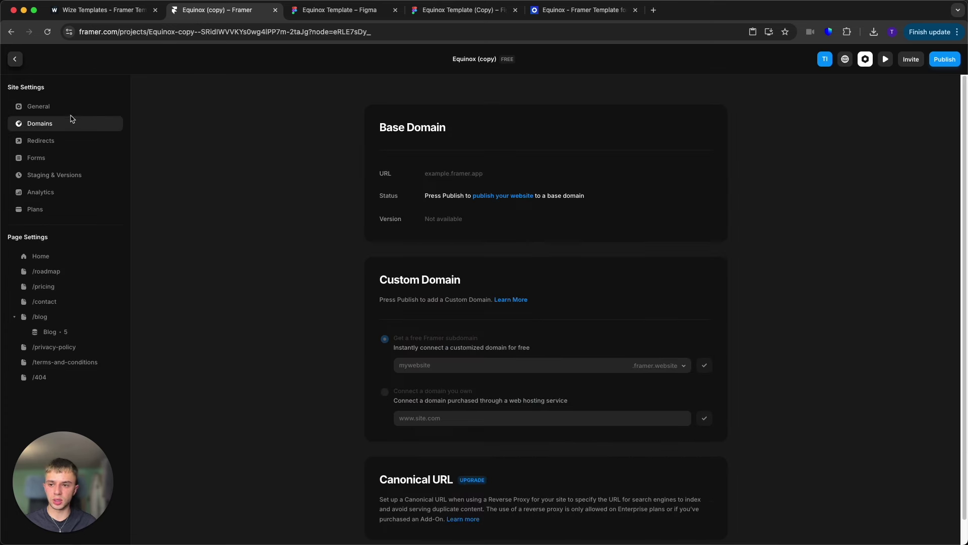
click(71, 108)
click(399, 186)
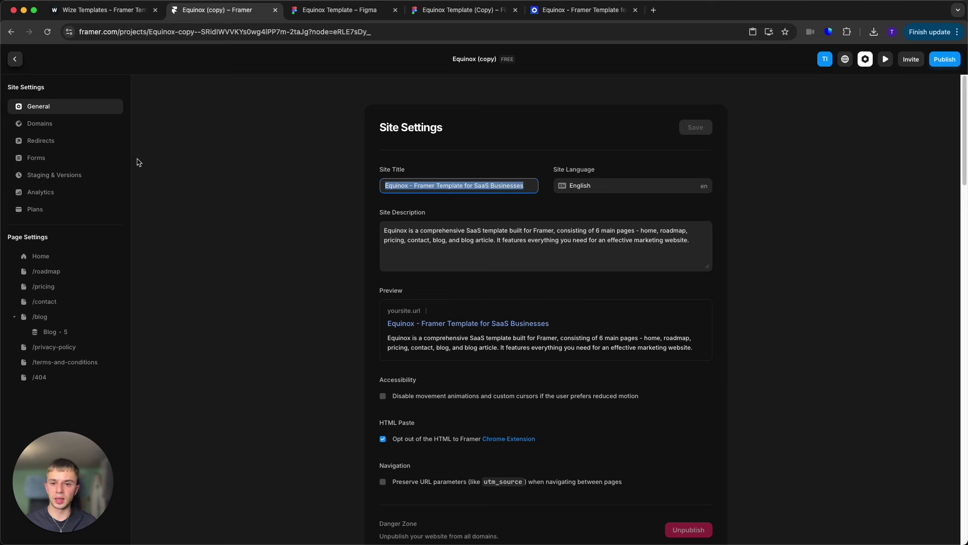
scroll(477, 287, down, 10)
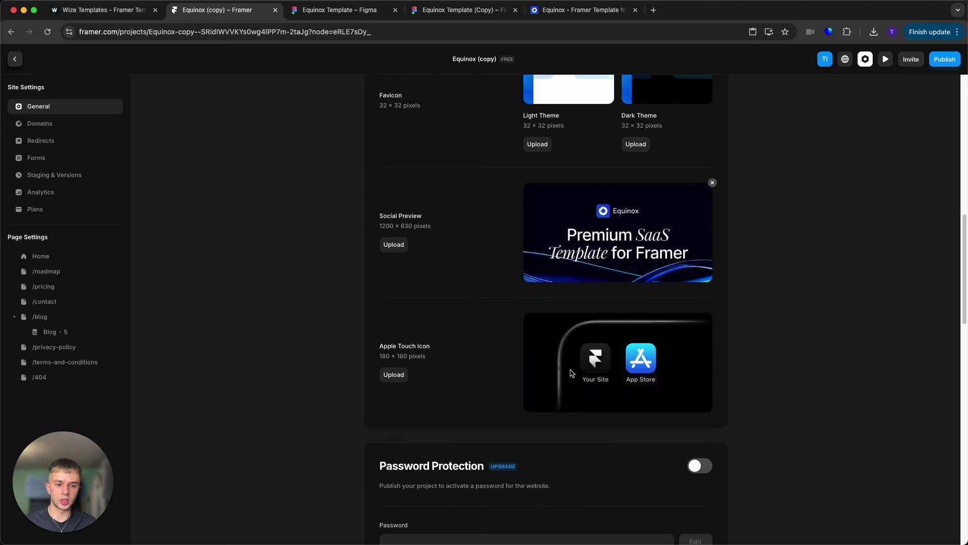
click(57, 125)
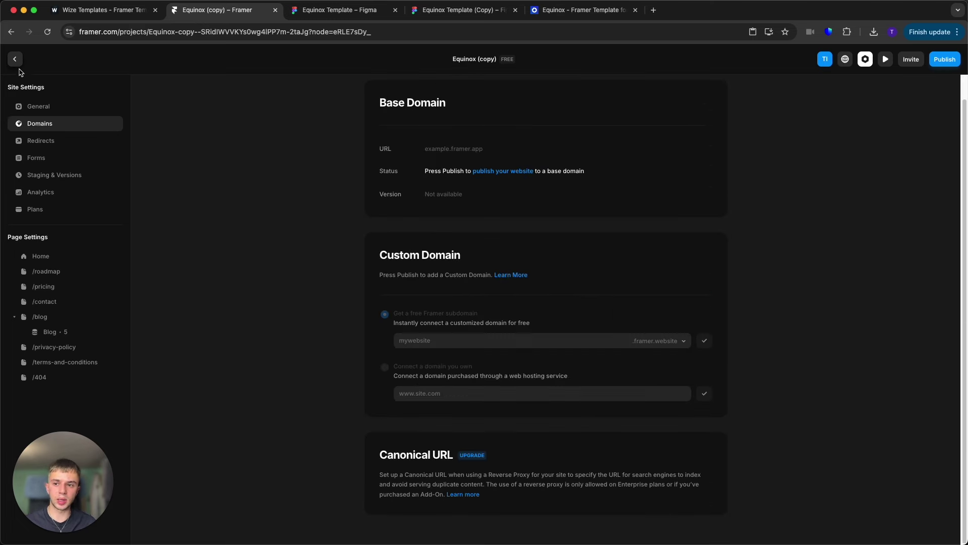
click(15, 59)
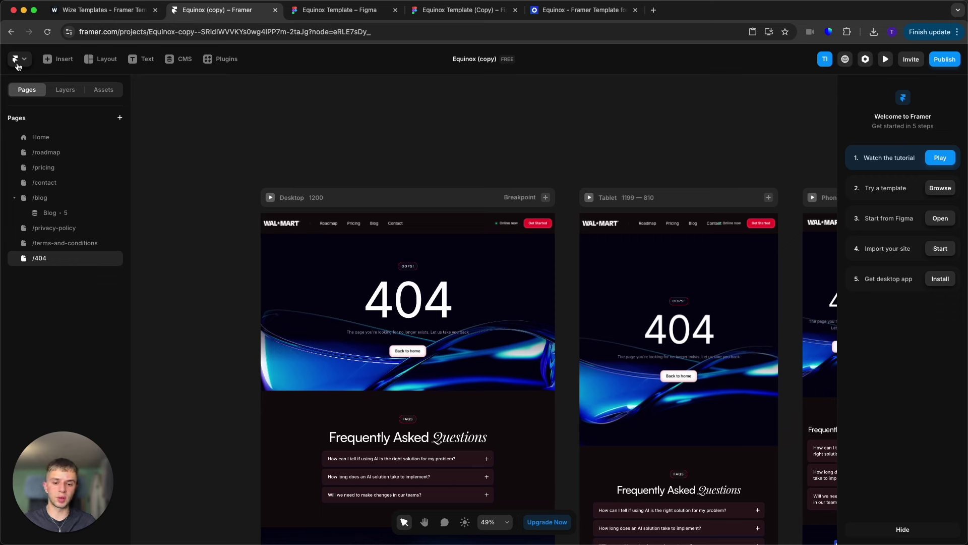